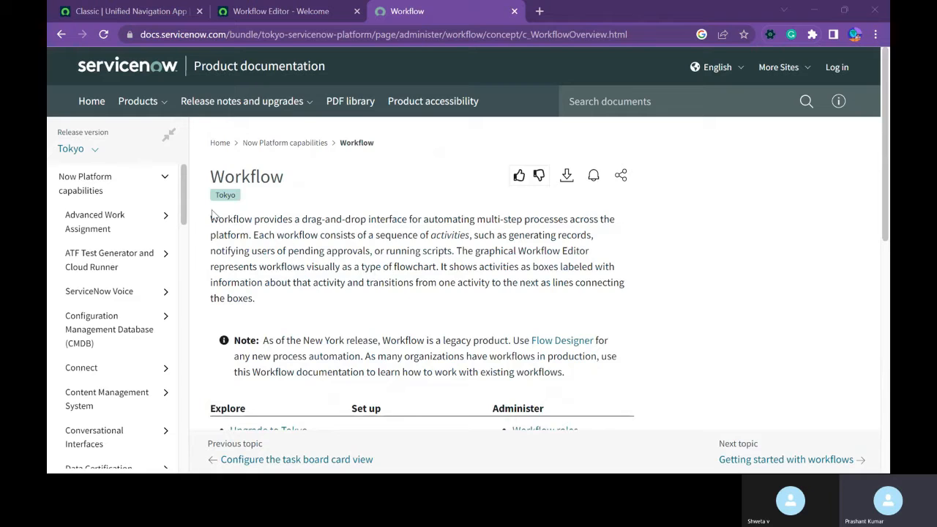
{"action": "left_click_drag", "start_coordinate": [211, 177], "coordinate": [286, 177]}
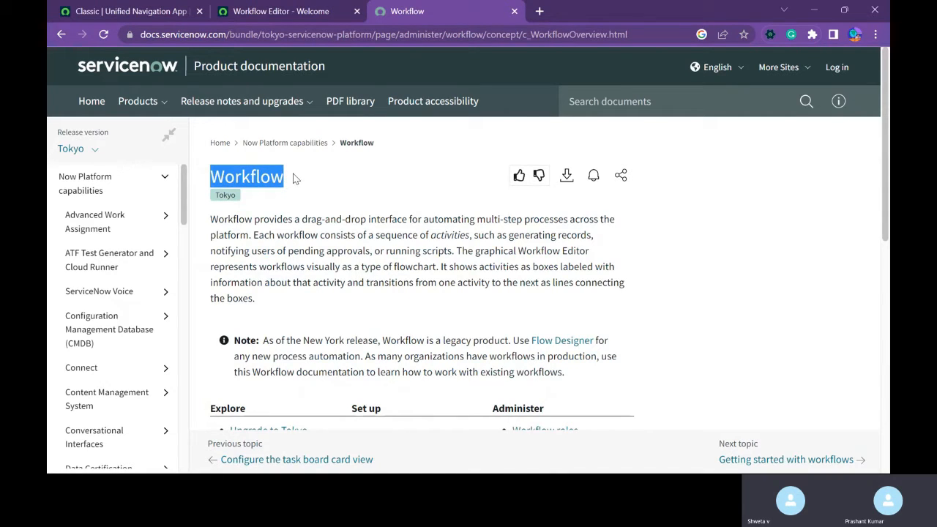
{"action": "left_click", "coordinate": [296, 179]}
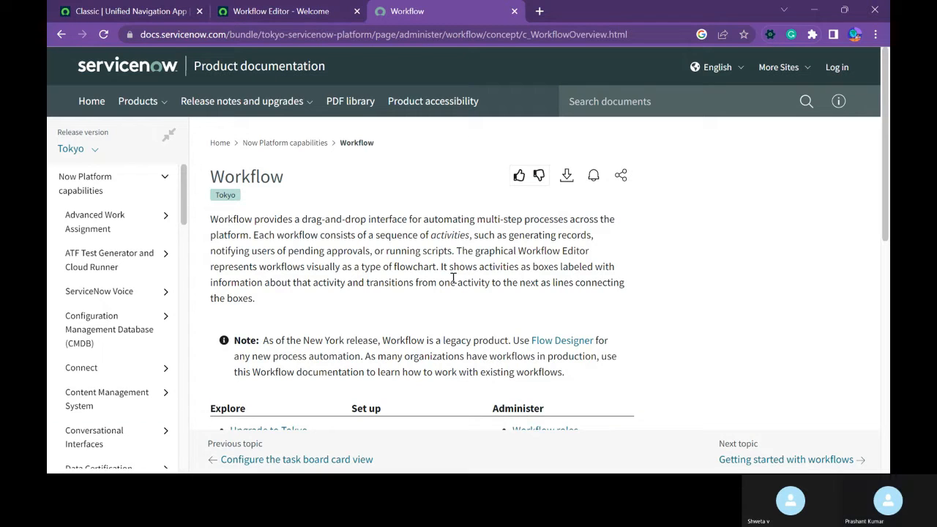
Open the published Item Designer - Approvals workflow in the Workflow Editor.
{"action": "left_click", "coordinate": [273, 13]}
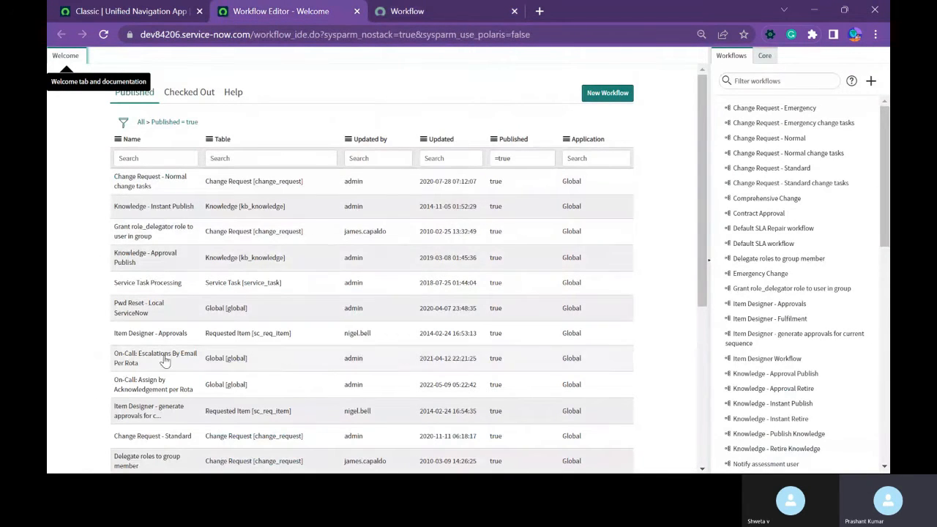
{"action": "scroll", "coordinate": [165, 362], "scroll_direction": "down", "scroll_amount": 3}
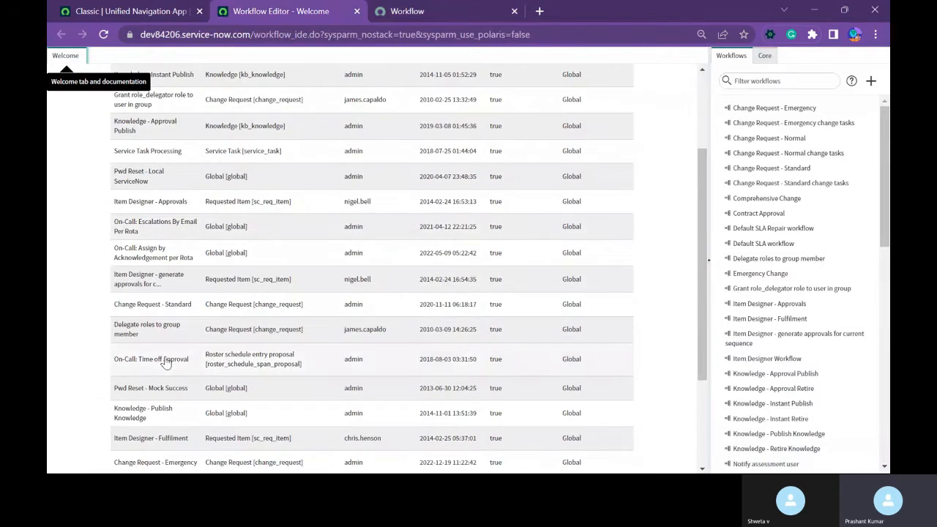
{"action": "left_click", "coordinate": [162, 203]}
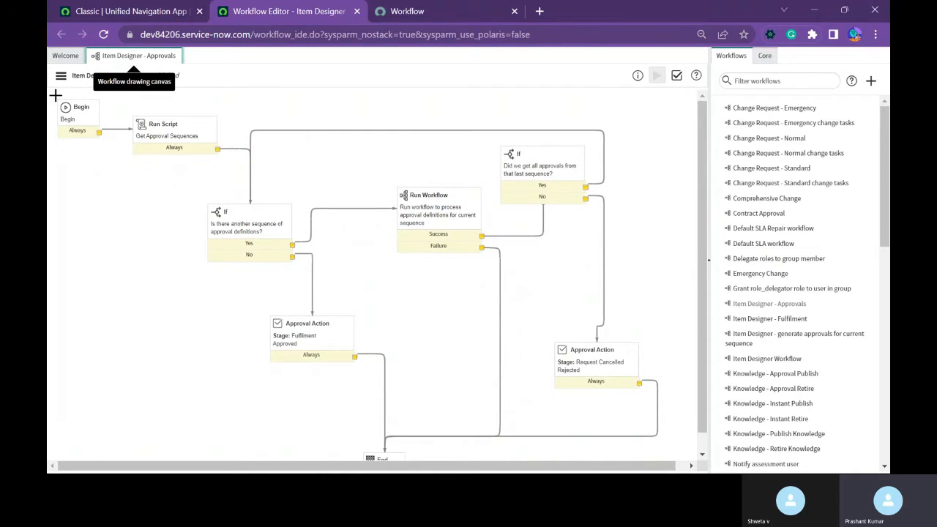
{"action": "left_click_drag", "start_coordinate": [54, 94], "coordinate": [677, 458]}
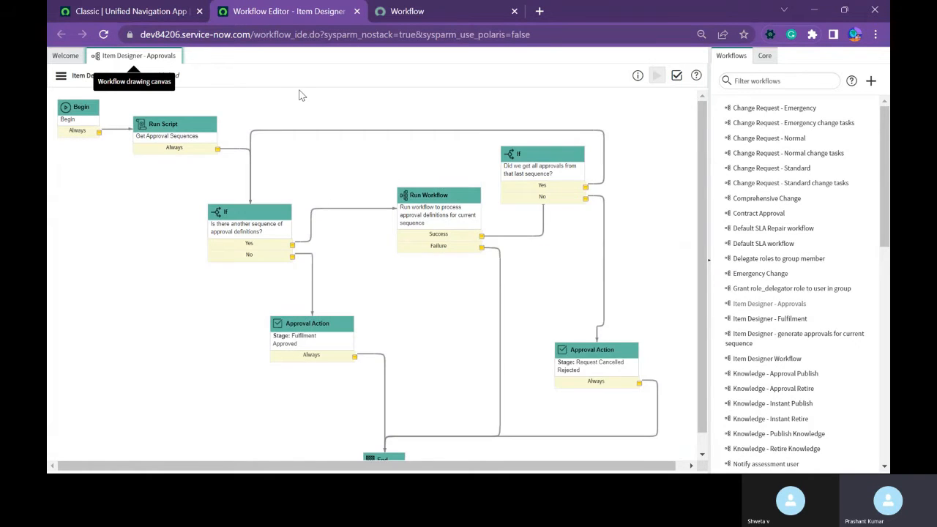
{"action": "left_click", "coordinate": [126, 254]}
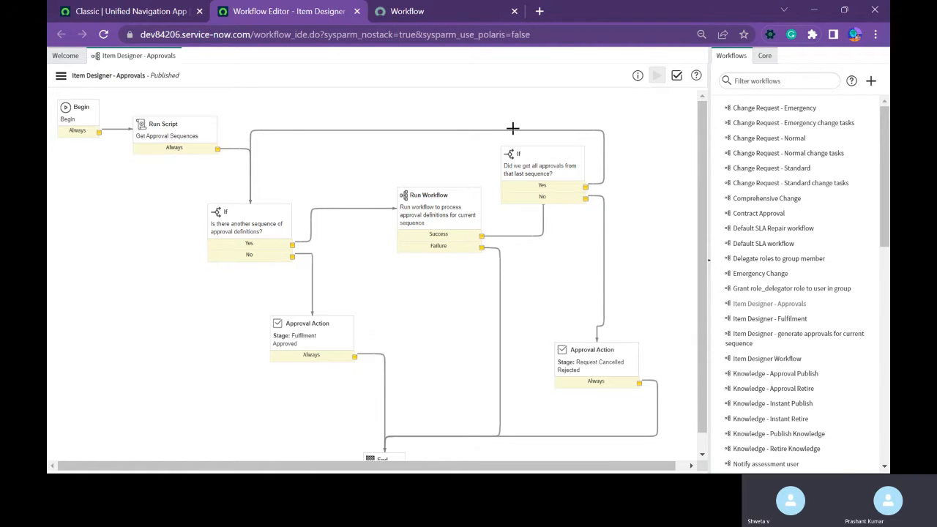
Examine the core activities available under Utilities, Conditions, Notifications, On-Call and Service Catalog.
{"action": "left_click", "coordinate": [763, 56]}
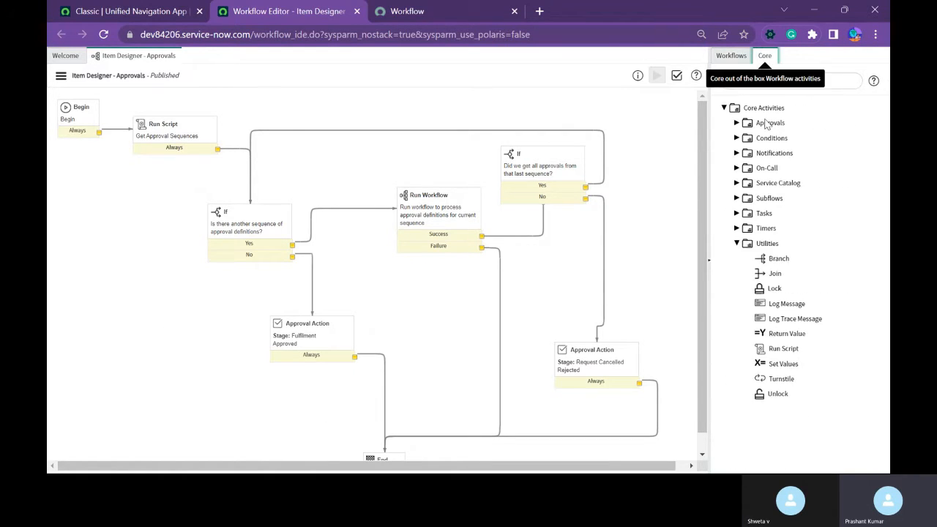
{"action": "left_click", "coordinate": [736, 243]}
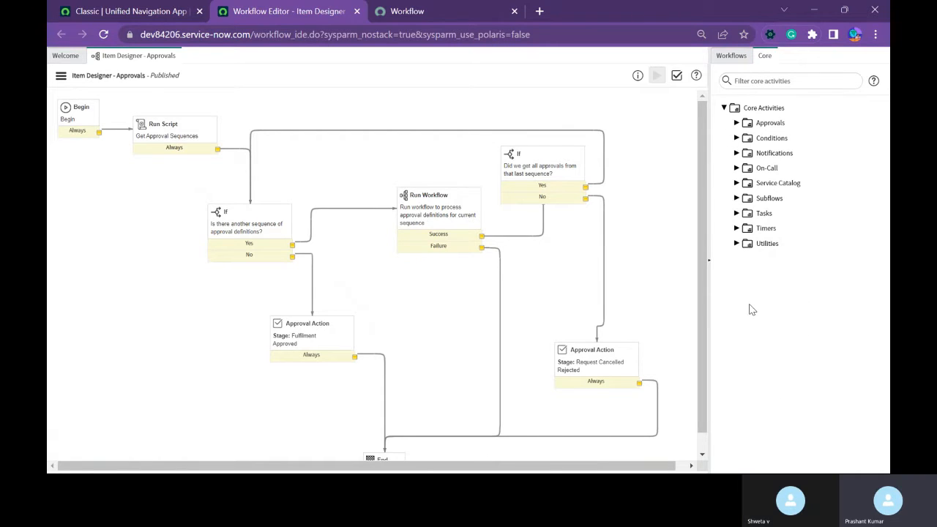
{"action": "left_click", "coordinate": [737, 138]}
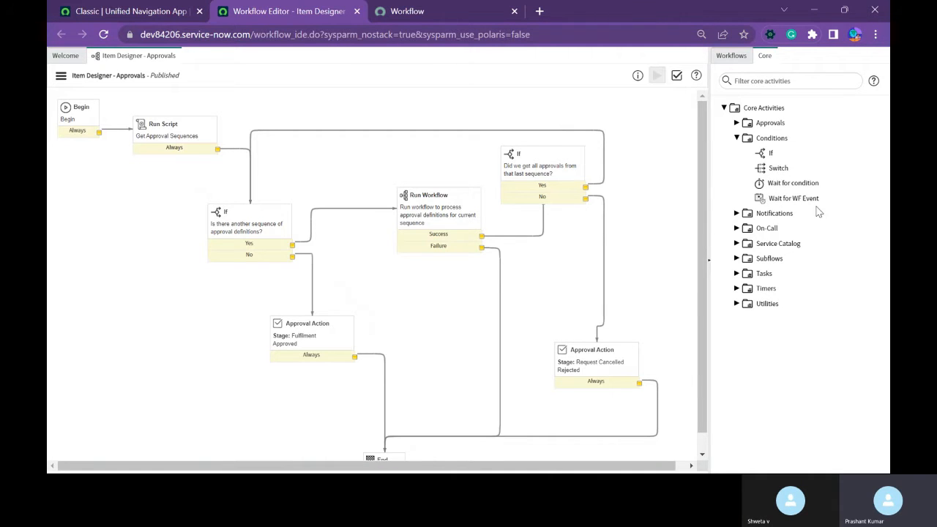
{"action": "left_click", "coordinate": [736, 139]}
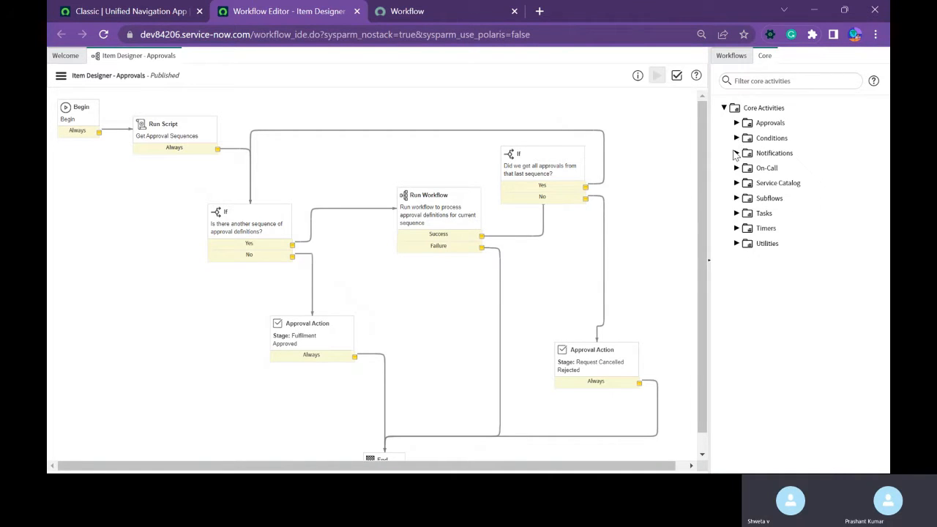
{"action": "left_click", "coordinate": [736, 154]}
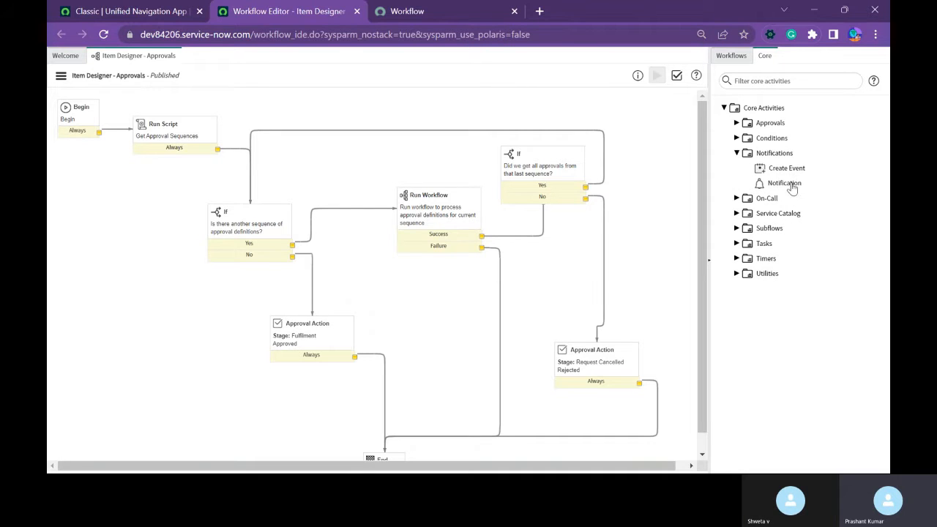
{"action": "left_click", "coordinate": [736, 154]}
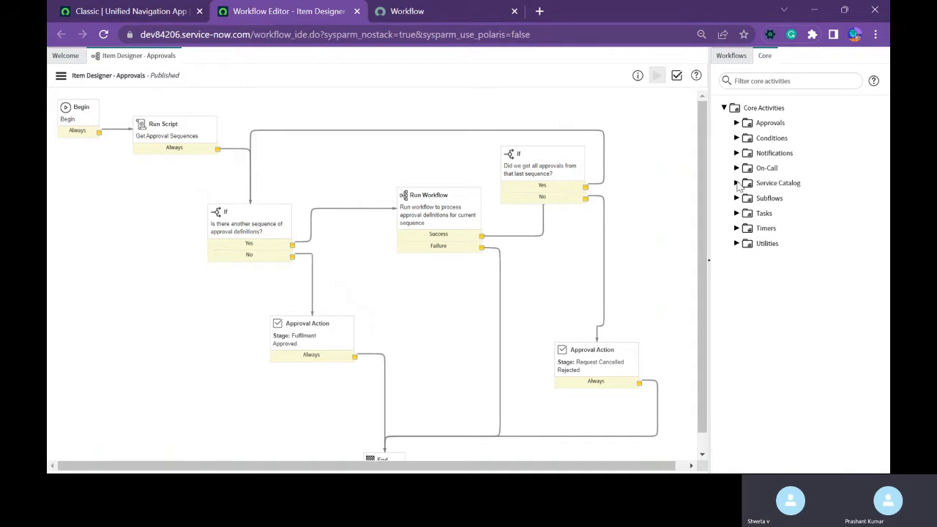
{"action": "left_click", "coordinate": [736, 169]}
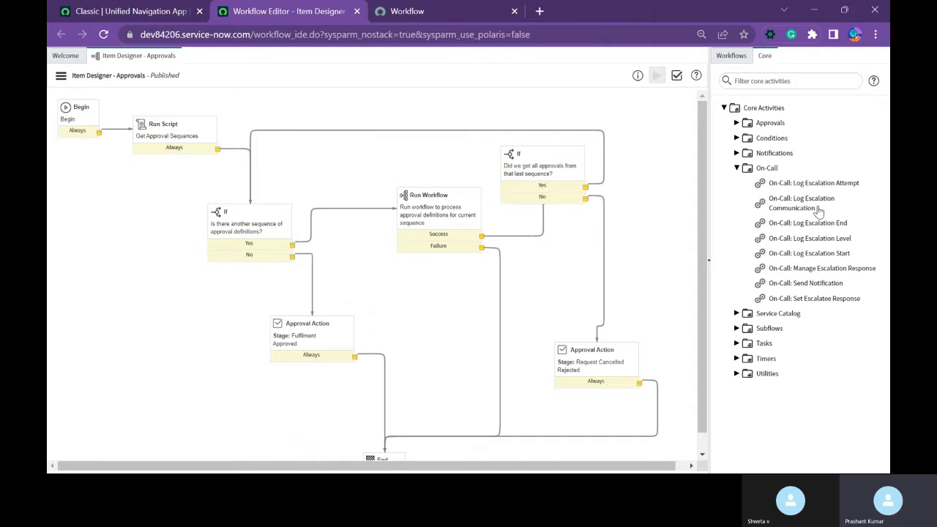
{"action": "left_click", "coordinate": [737, 169]}
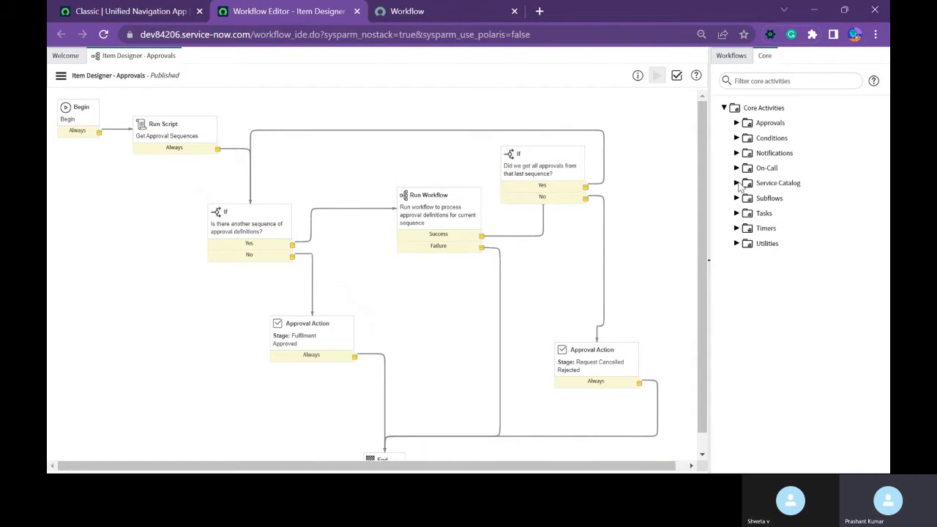
{"action": "left_click", "coordinate": [736, 183]}
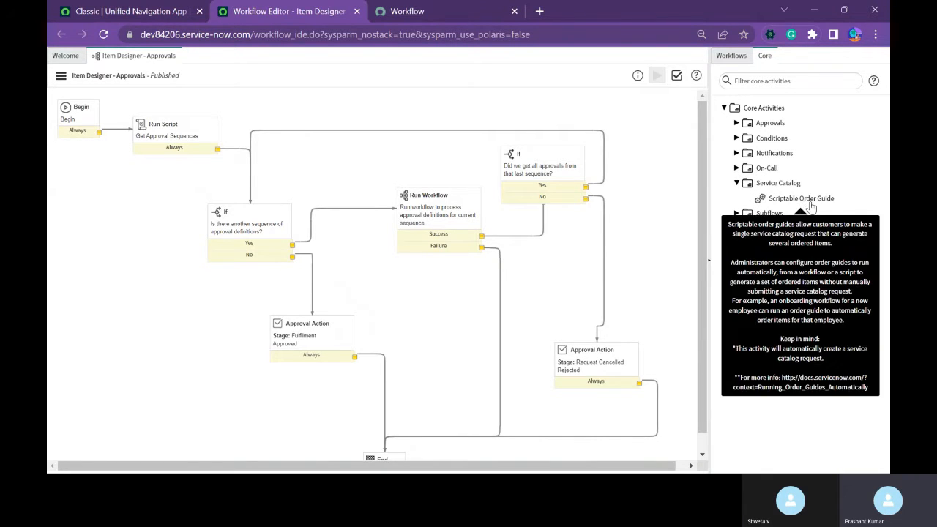
{"action": "left_click", "coordinate": [736, 184]}
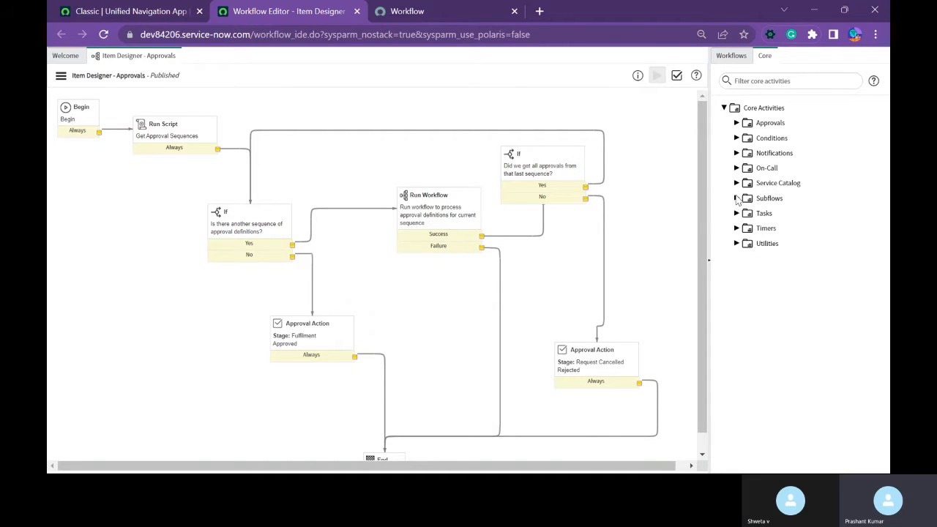
Examine the core activities available under Subflows, Tasks, Timers and Utilities.
{"action": "left_click", "coordinate": [736, 199]}
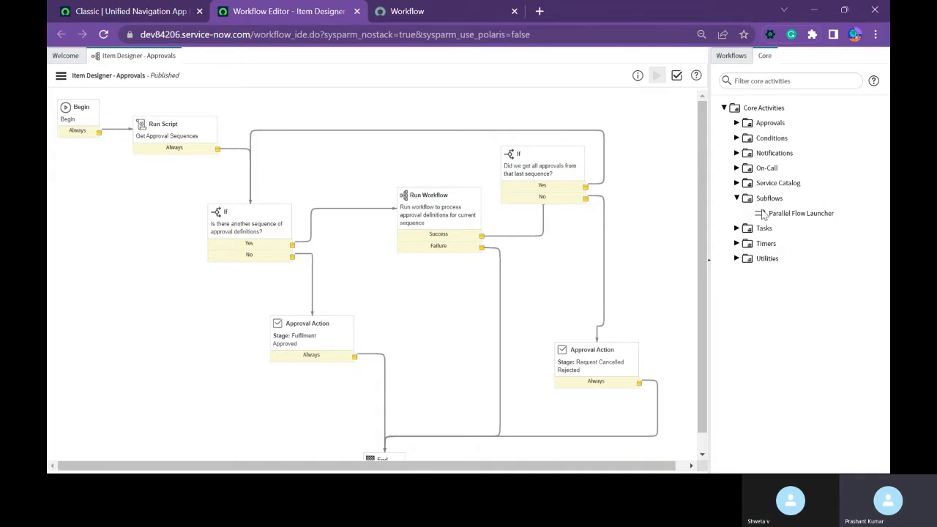
{"action": "left_click", "coordinate": [736, 200]}
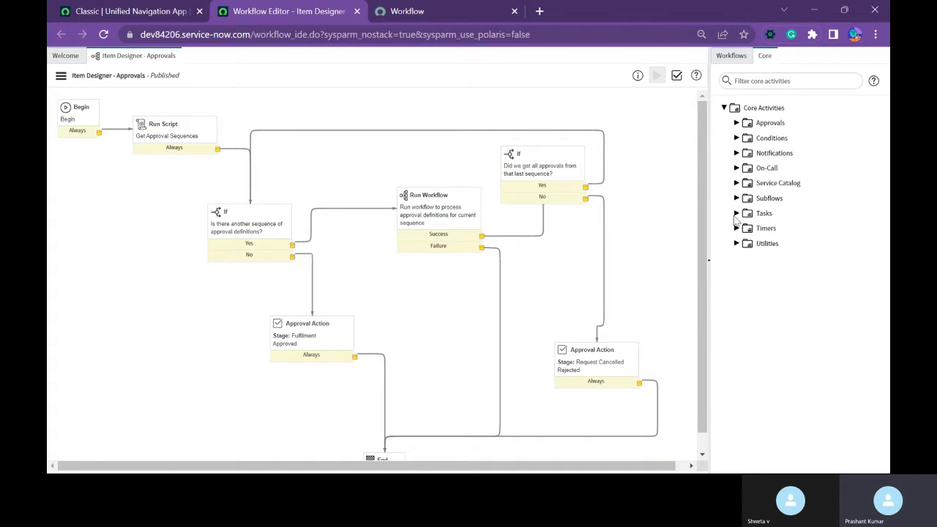
{"action": "left_click", "coordinate": [736, 213]}
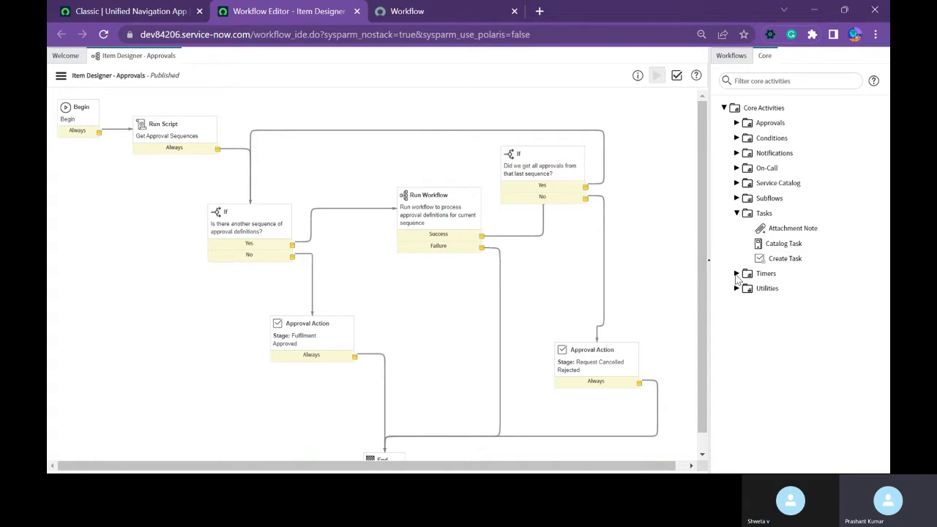
{"action": "left_click", "coordinate": [736, 273]}
{"action": "left_click", "coordinate": [736, 213]}
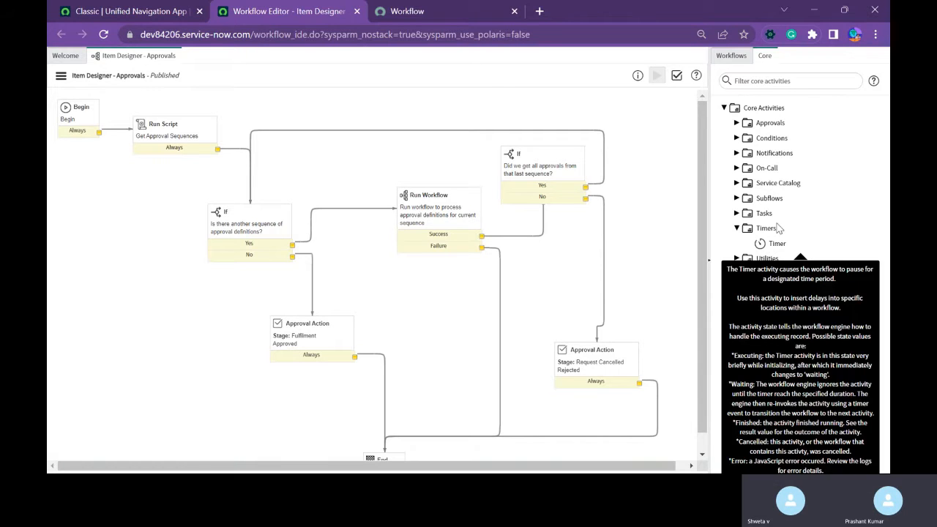
{"action": "left_click", "coordinate": [736, 228]}
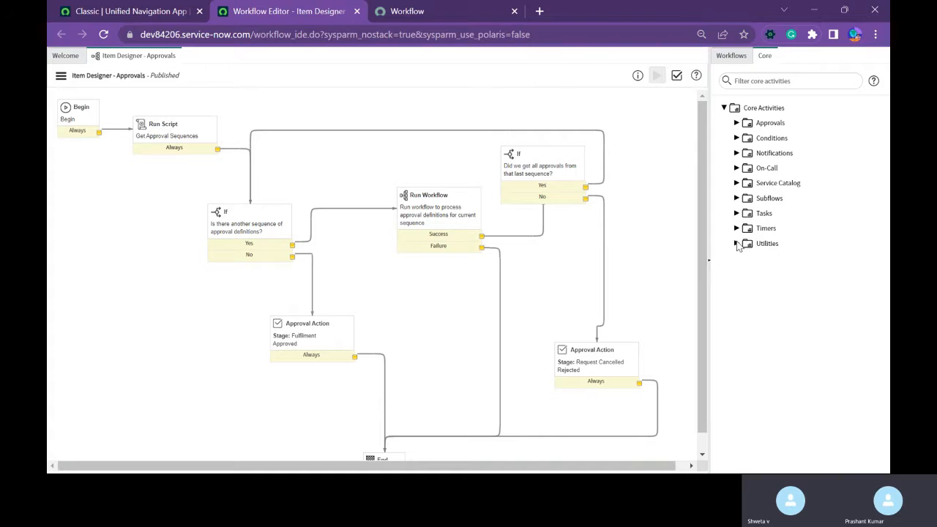
{"action": "left_click", "coordinate": [743, 245]}
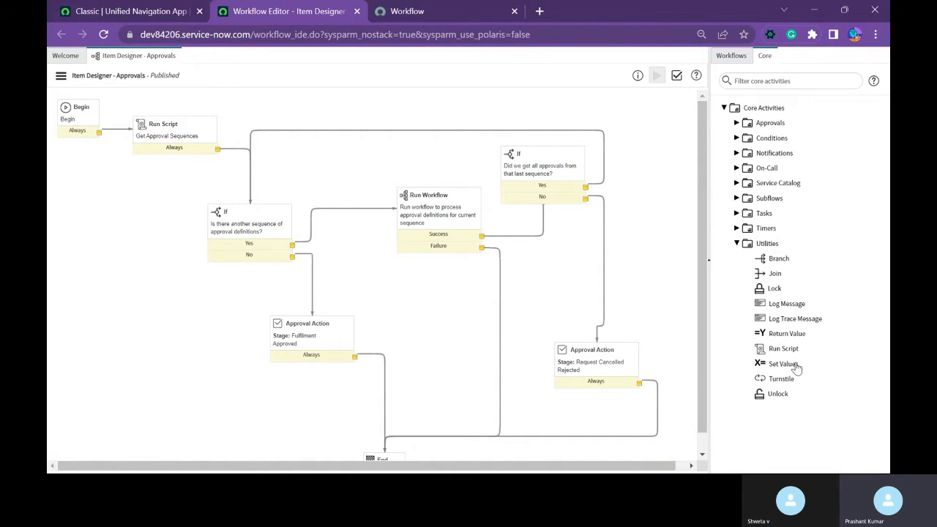
{"action": "mouse_move", "coordinate": [795, 351]}
{"action": "left_click", "coordinate": [736, 244]}
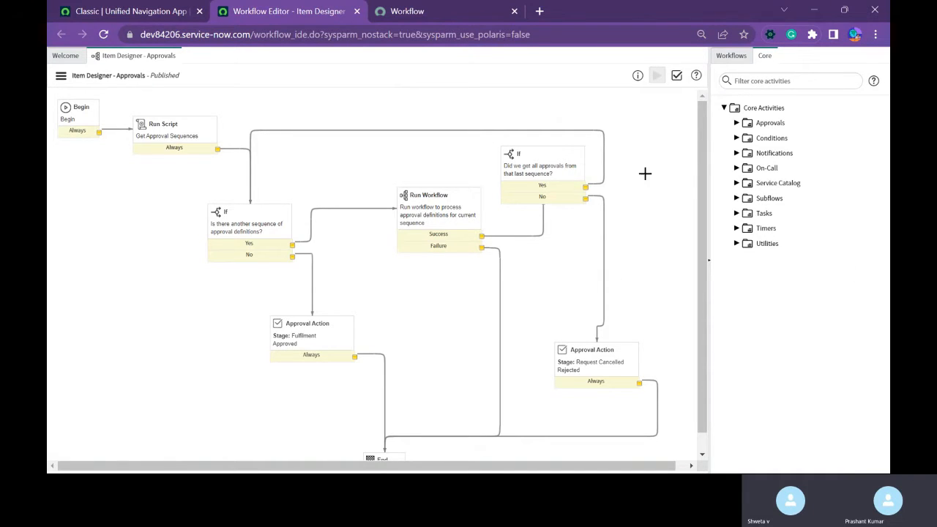
Open the Getting started with workflows topic in the Tokyo product documentation.
{"action": "left_click", "coordinate": [421, 12]}
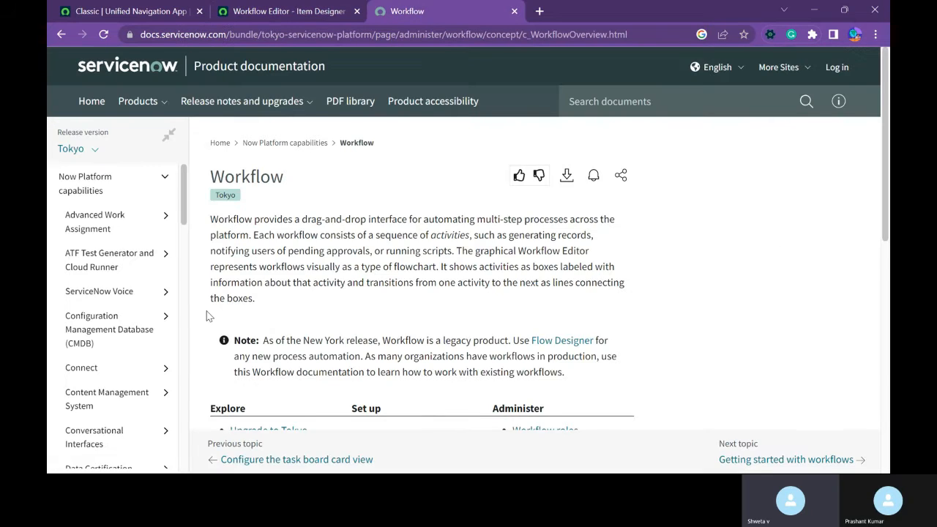
{"action": "scroll", "coordinate": [110, 322], "scroll_direction": "down", "scroll_amount": 15}
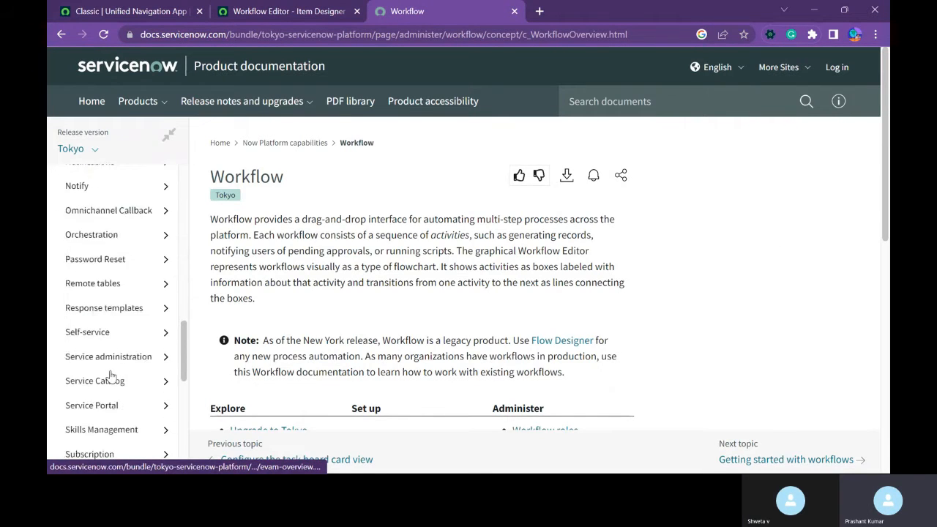
{"action": "left_click", "coordinate": [114, 352]}
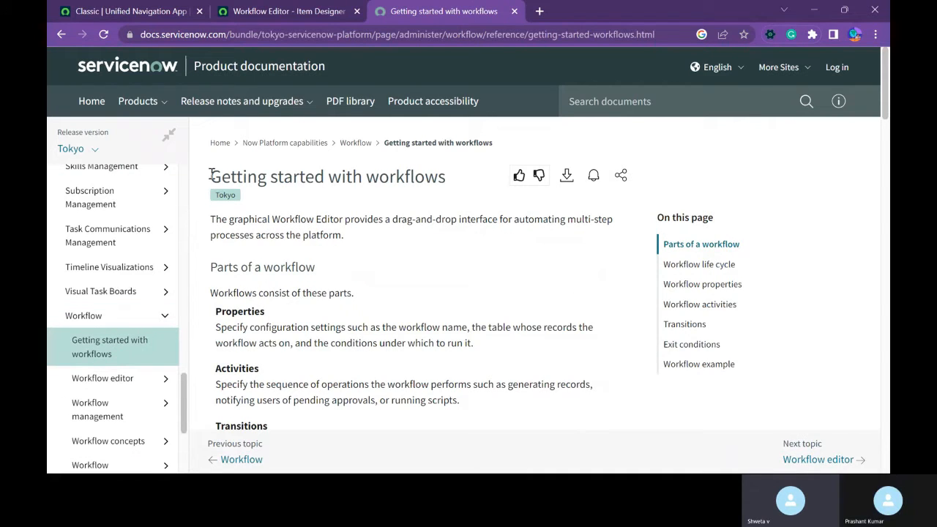
{"action": "left_click_drag", "start_coordinate": [210, 175], "coordinate": [449, 189]}
{"action": "left_click", "coordinate": [440, 248]}
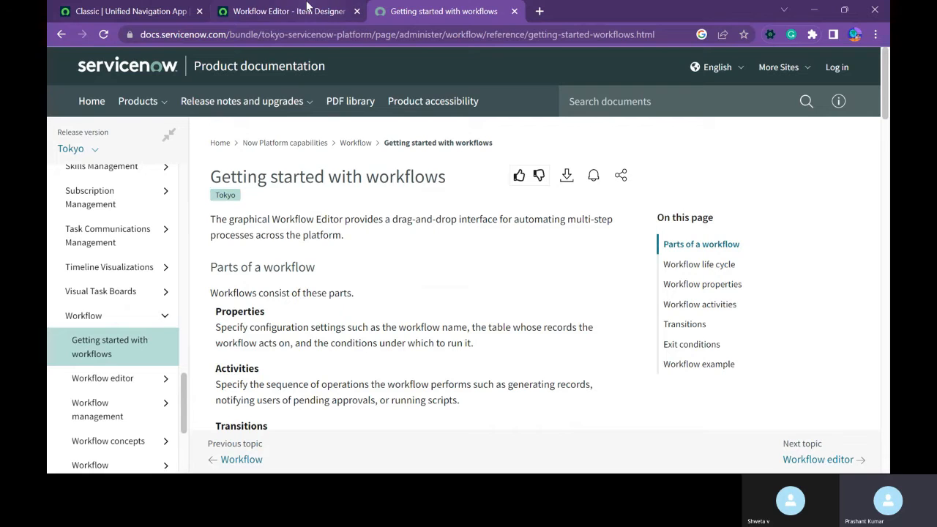
Filter the ServiceNow instance's application navigator for "workflow editor".
{"action": "left_click", "coordinate": [135, 14]}
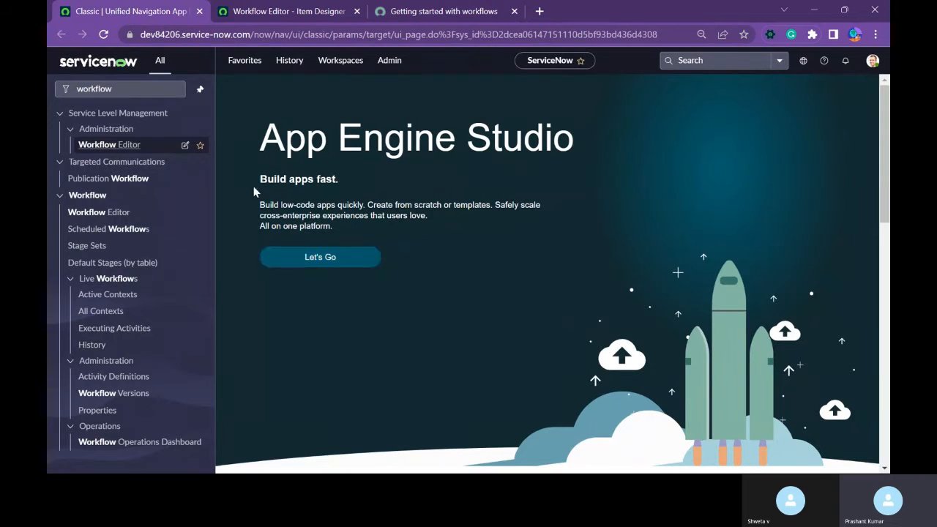
{"action": "left_click", "coordinate": [130, 89]}
{"action": "type", "text": "editor"}
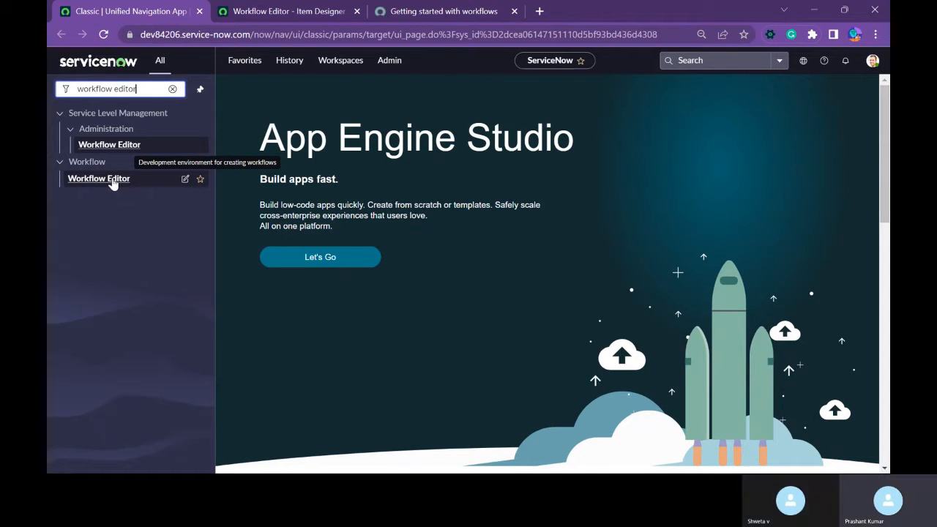
Return to the Workflow Editor's welcome page and look through the published workflows and the full list of workflows.
{"action": "left_click", "coordinate": [260, 11]}
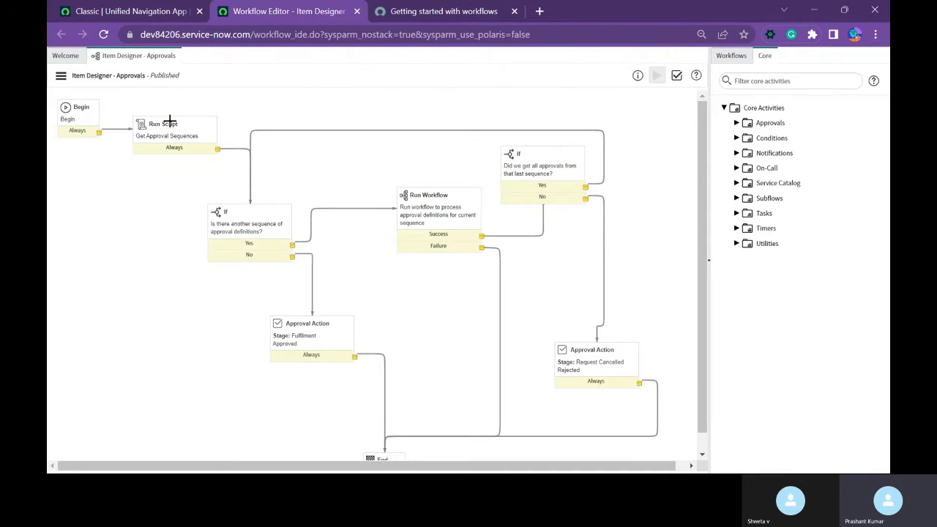
{"action": "left_click", "coordinate": [65, 56]}
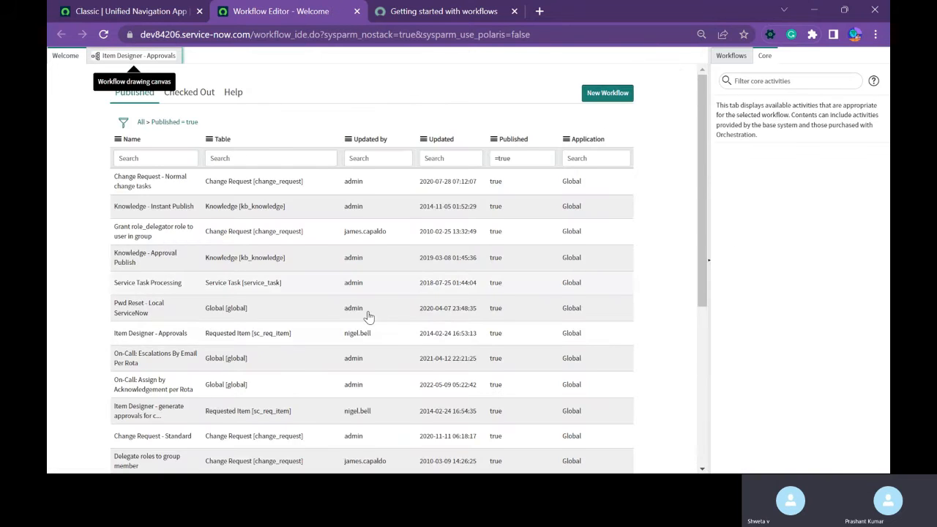
{"action": "scroll", "coordinate": [590, 356], "scroll_direction": "down", "scroll_amount": 5}
{"action": "scroll", "coordinate": [590, 356], "scroll_direction": "up", "scroll_amount": 5}
{"action": "left_click", "coordinate": [731, 55]}
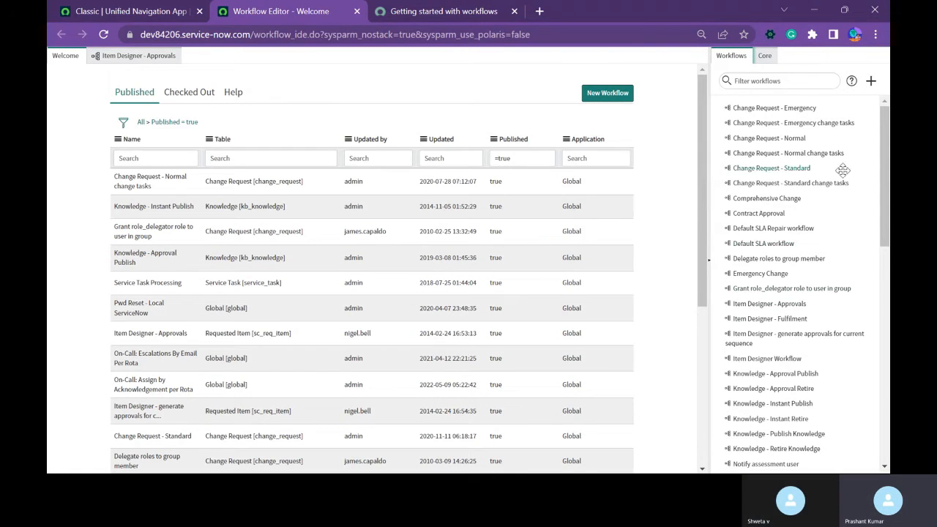
{"action": "left_click_drag", "start_coordinate": [887, 158], "coordinate": [885, 410]}
{"action": "scroll", "coordinate": [410, 282], "scroll_direction": "down", "scroll_amount": 3}
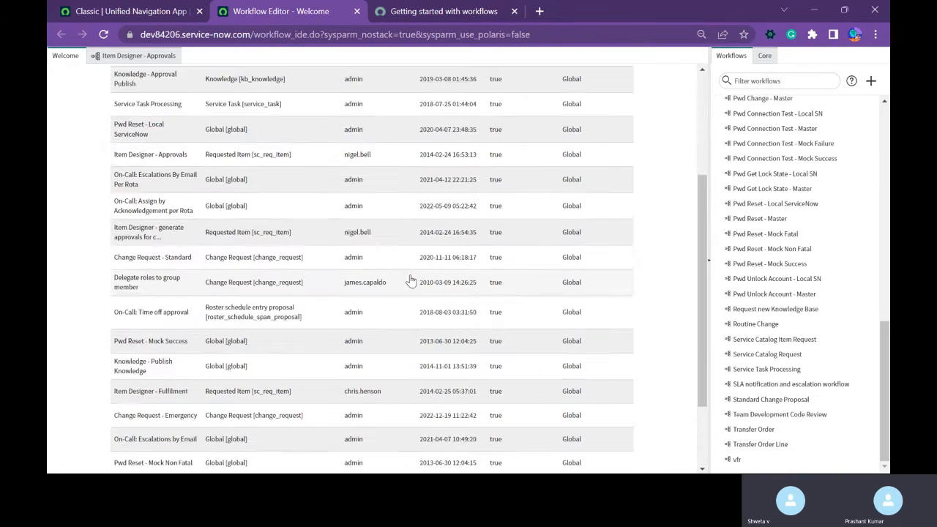
Compare the checked-out workflows with the published ones on the Workflow Editor's welcome page, ending on the published list.
{"action": "scroll", "coordinate": [410, 289], "scroll_direction": "up", "scroll_amount": 5}
{"action": "left_click", "coordinate": [195, 94]}
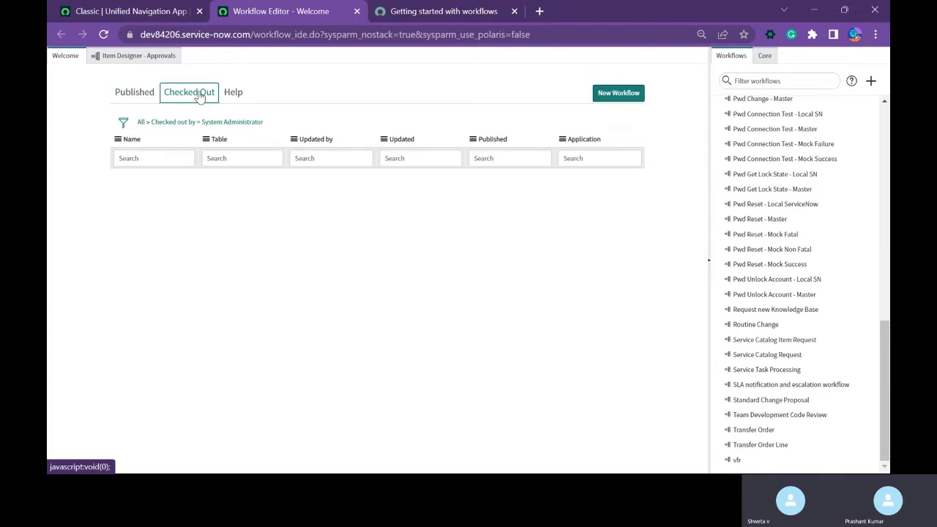
{"action": "left_click", "coordinate": [136, 93]}
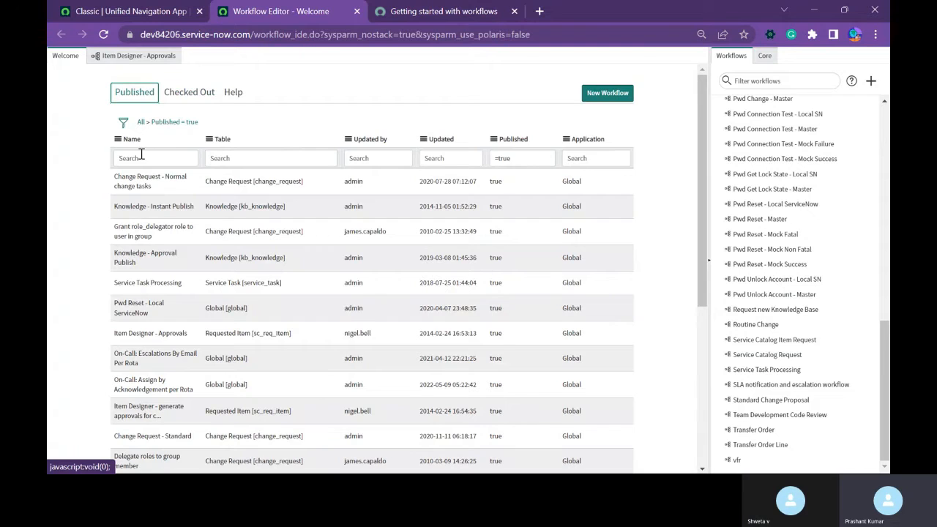
{"action": "left_click", "coordinate": [183, 92]}
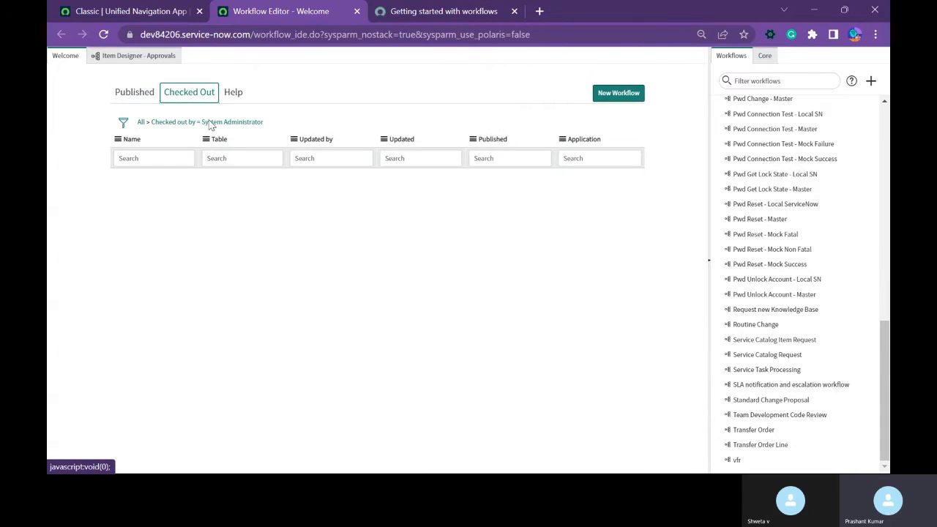
{"action": "left_click", "coordinate": [142, 101]}
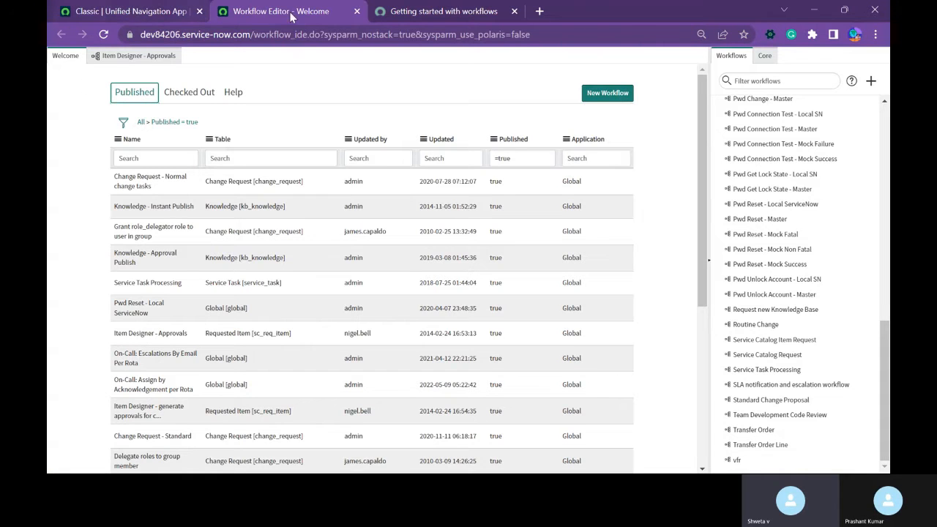
Read the Parts of a workflow section in the Getting started with workflows documentation, from Properties through Versions.
{"action": "left_click", "coordinate": [420, 17]}
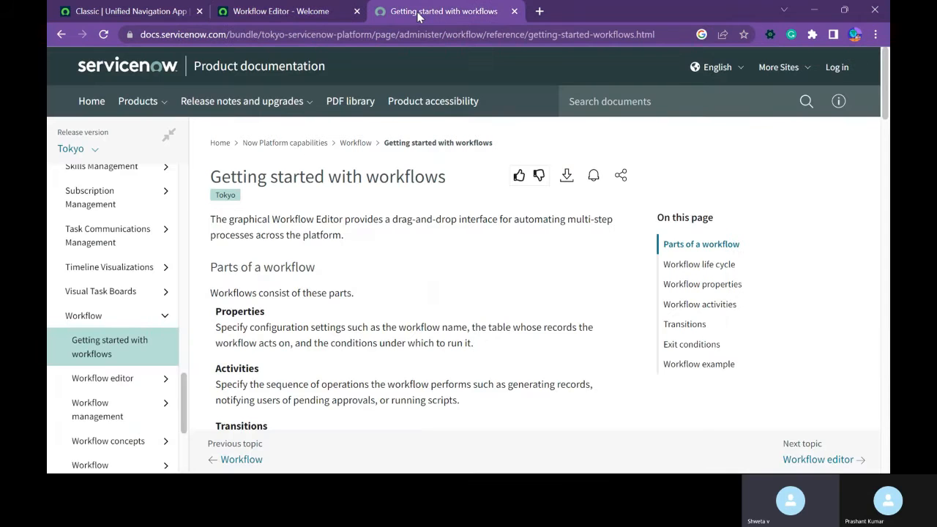
{"action": "scroll", "coordinate": [380, 304], "scroll_direction": "down", "scroll_amount": 1}
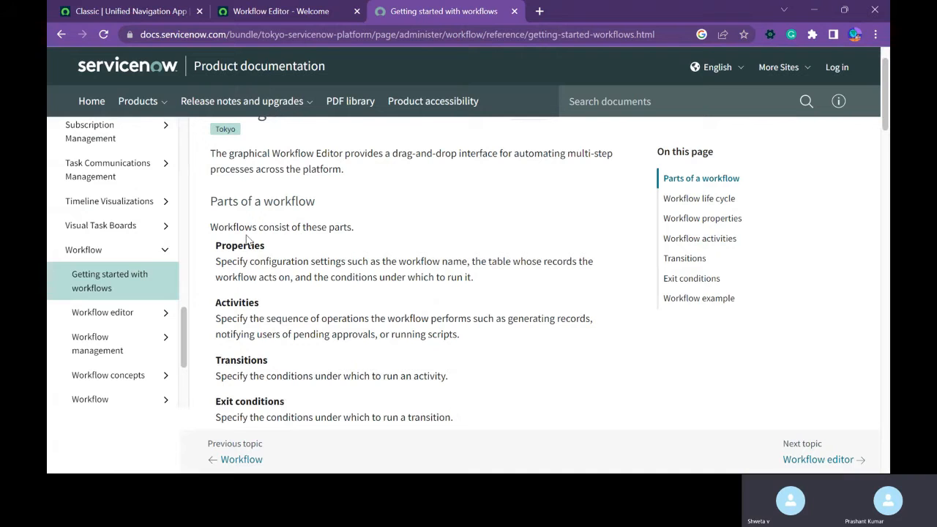
{"action": "scroll", "coordinate": [335, 265], "scroll_direction": "down", "scroll_amount": 2}
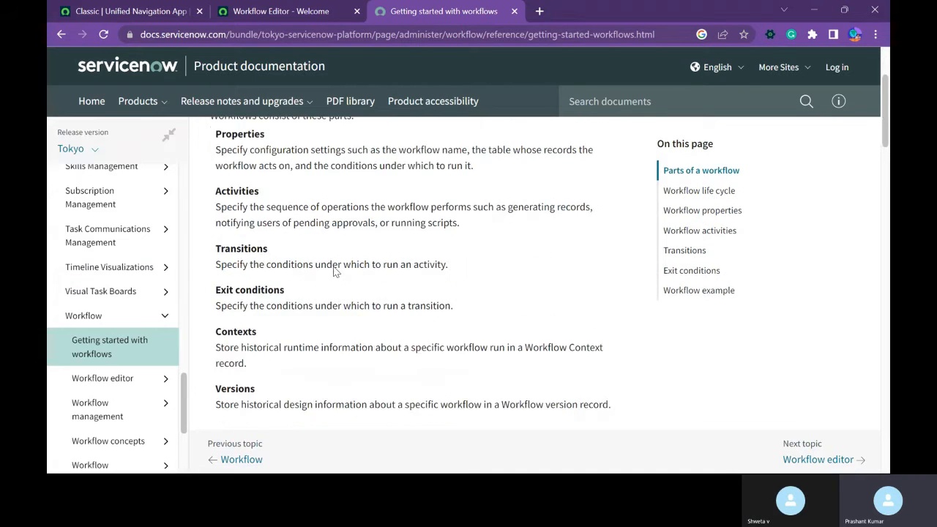
{"action": "scroll", "coordinate": [335, 265], "scroll_direction": "up", "scroll_amount": 2}
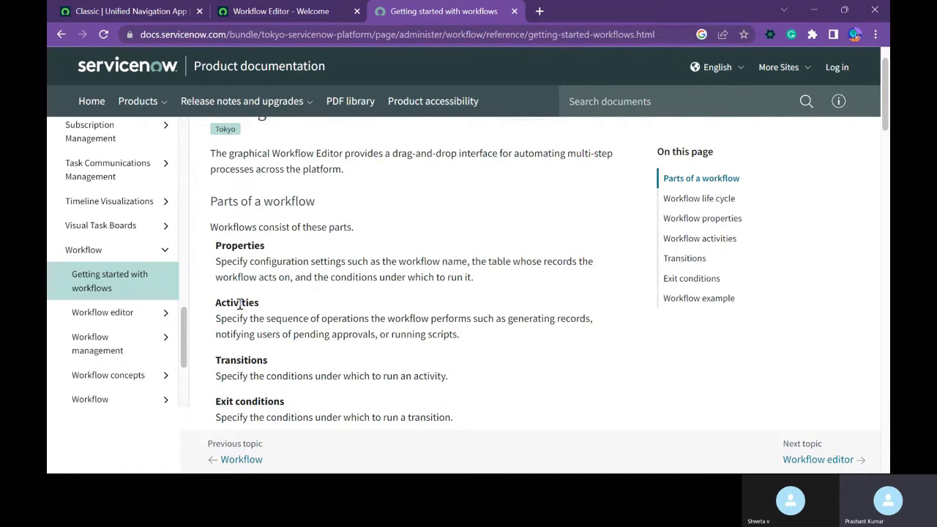
{"action": "scroll", "coordinate": [241, 303], "scroll_direction": "down", "scroll_amount": 1}
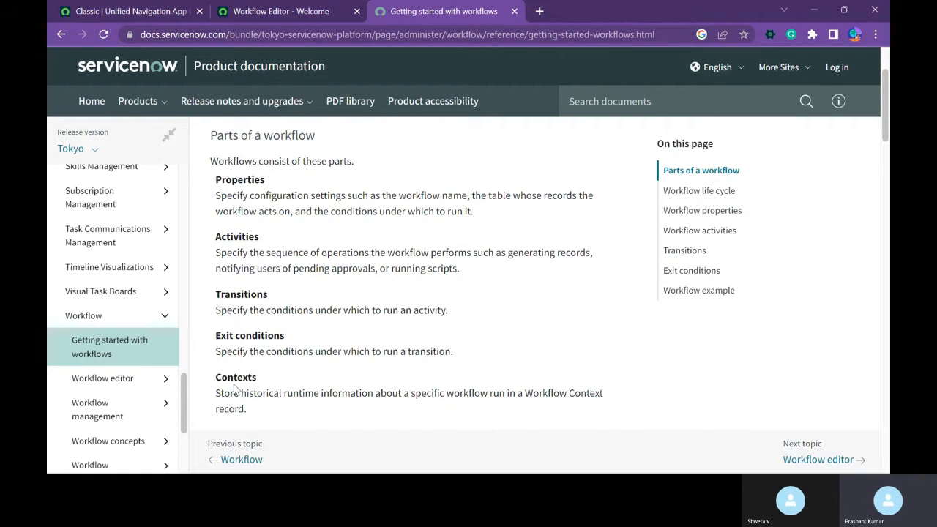
{"action": "scroll", "coordinate": [223, 385], "scroll_direction": "down", "scroll_amount": 1}
{"action": "scroll", "coordinate": [527, 382], "scroll_direction": "up", "scroll_amount": 3}
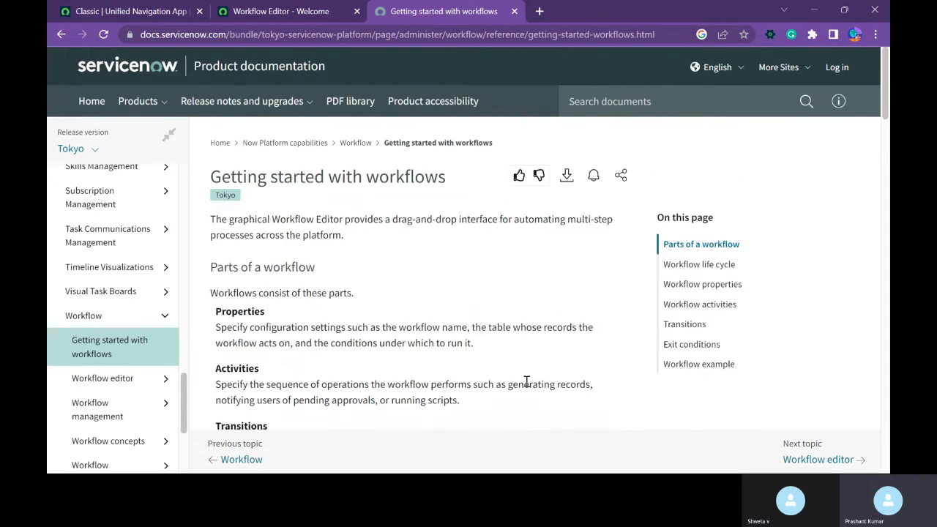
{"action": "scroll", "coordinate": [468, 371], "scroll_direction": "down", "scroll_amount": 2}
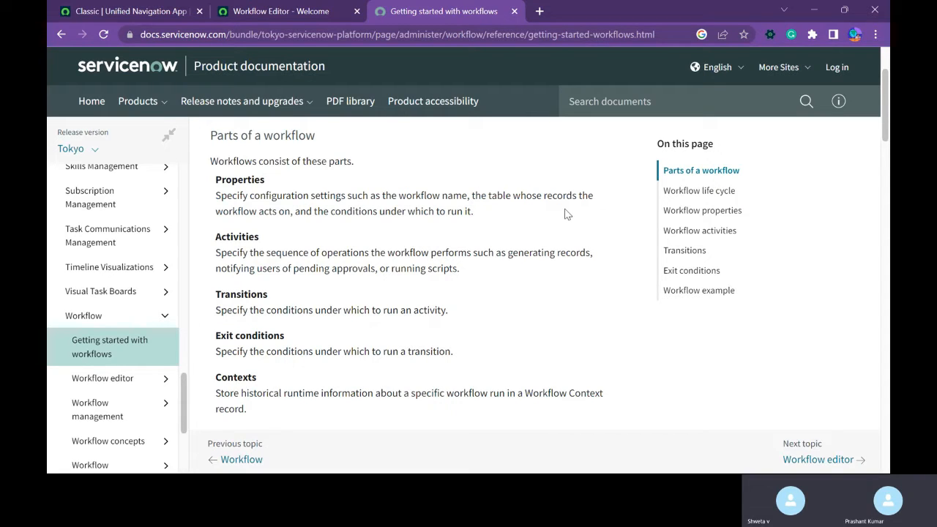
Open the properties of the Item Designer - Approvals workflow in the Workflow Editor and view its General settings.
{"action": "left_click", "coordinate": [319, 14]}
{"action": "left_click", "coordinate": [120, 57]}
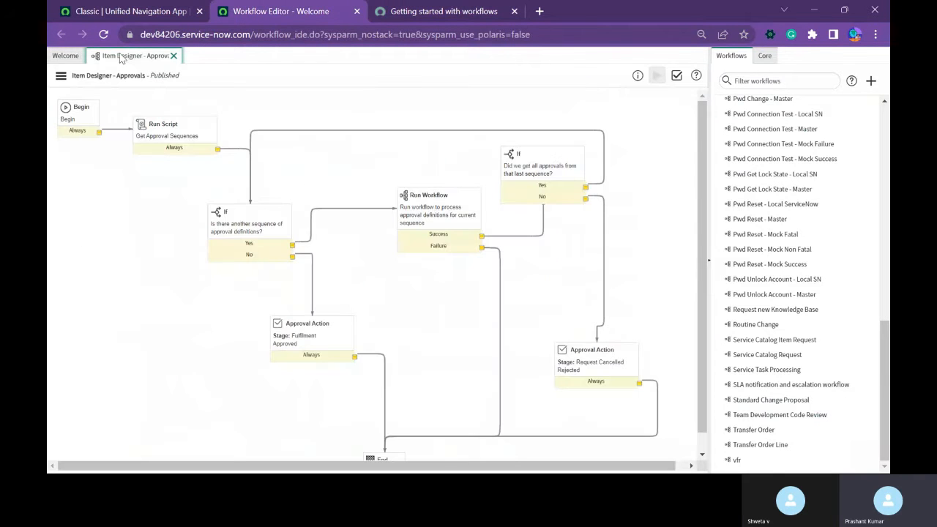
{"action": "left_click", "coordinate": [58, 78]}
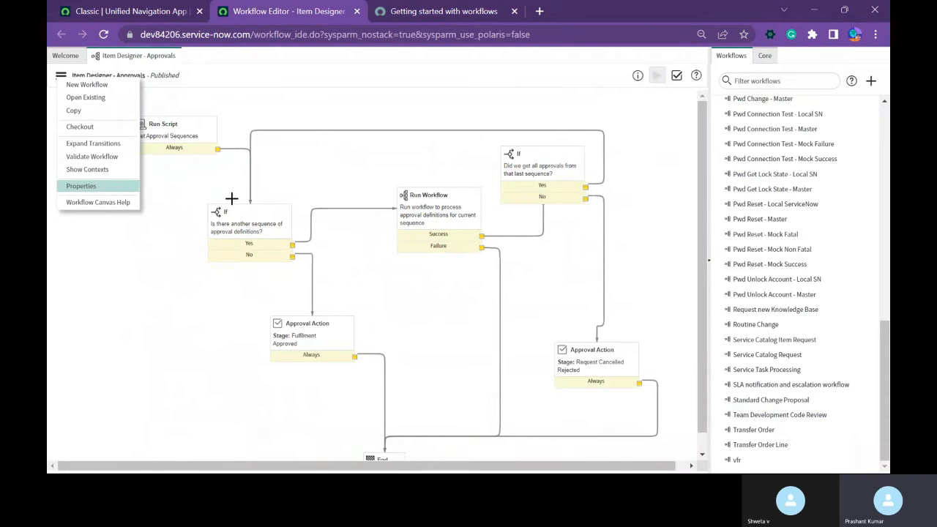
{"action": "left_click", "coordinate": [82, 187]}
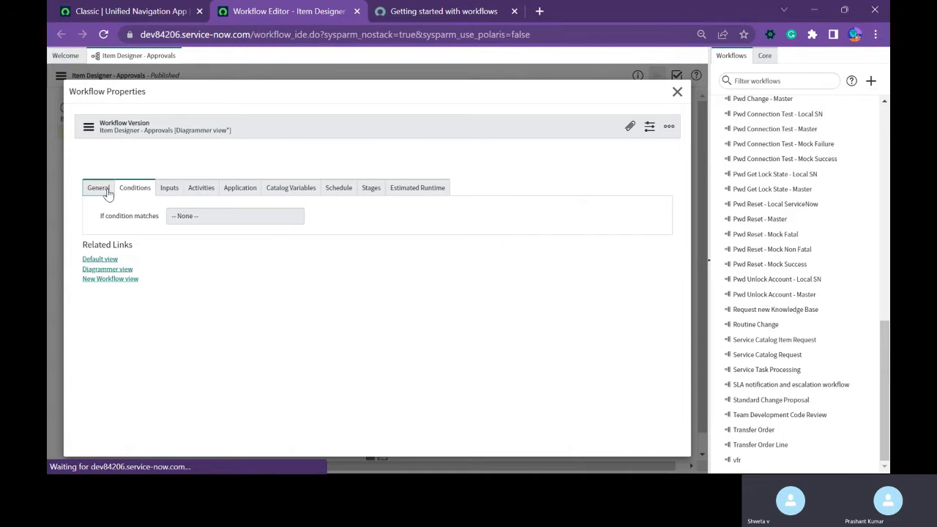
{"action": "left_click", "coordinate": [107, 190]}
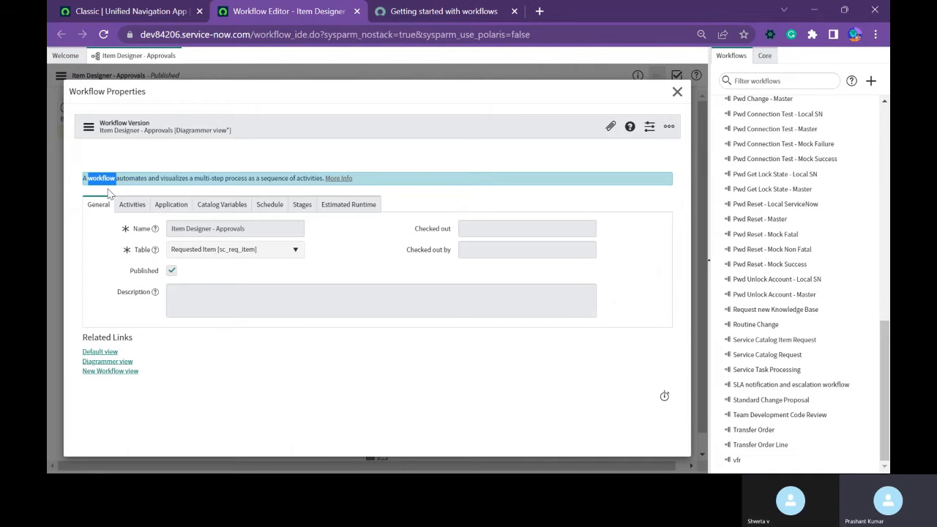
{"action": "left_click", "coordinate": [227, 355]}
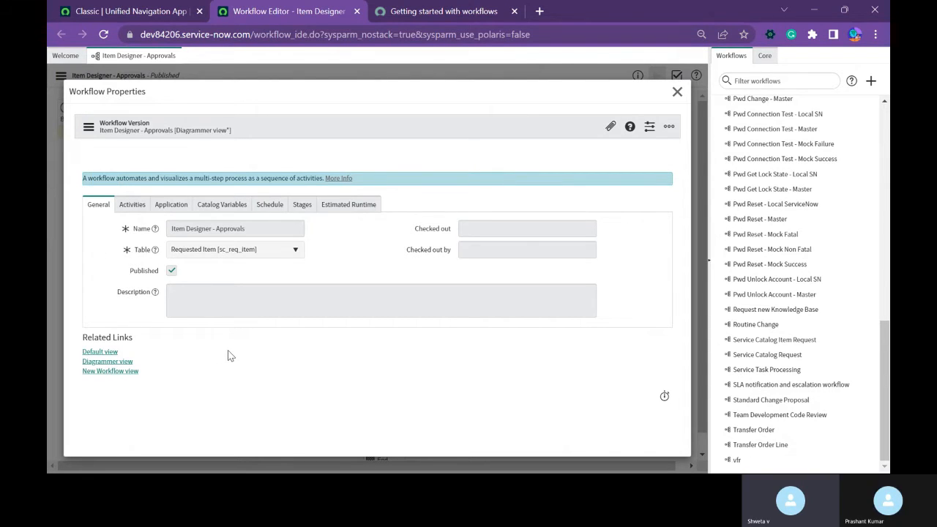
Check the documented parts of a workflow, show the editor's core activities, and close the workflow properties.
{"action": "left_click", "coordinate": [453, 13]}
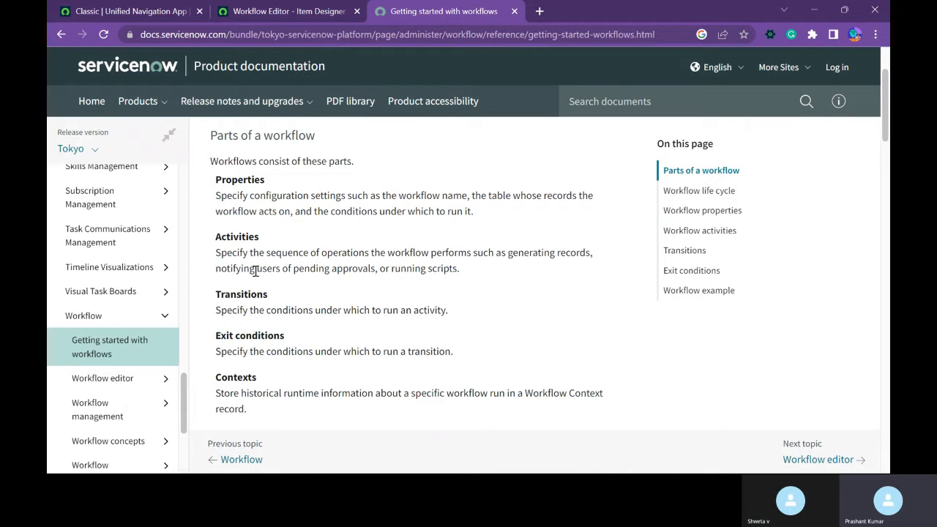
{"action": "left_click", "coordinate": [344, 8]}
{"action": "left_click", "coordinate": [764, 58]}
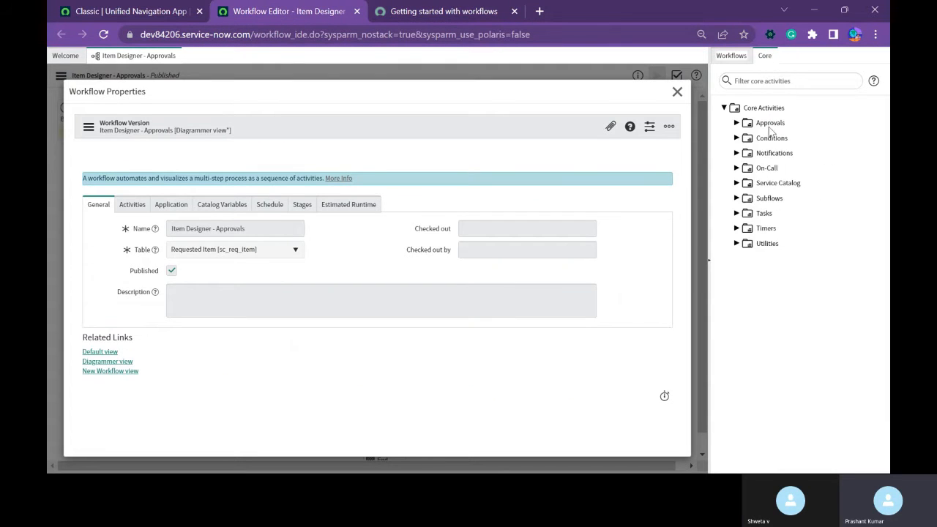
{"action": "left_click", "coordinate": [677, 92]}
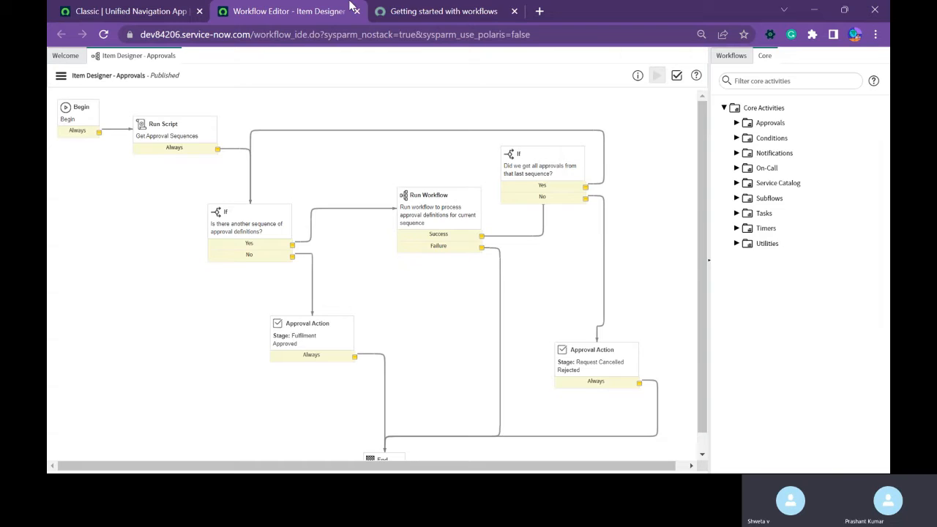
Compare the Item Designer - Approvals diagram with the documentation's parts of a workflow and highlight the Activities description.
{"action": "left_click", "coordinate": [402, 10]}
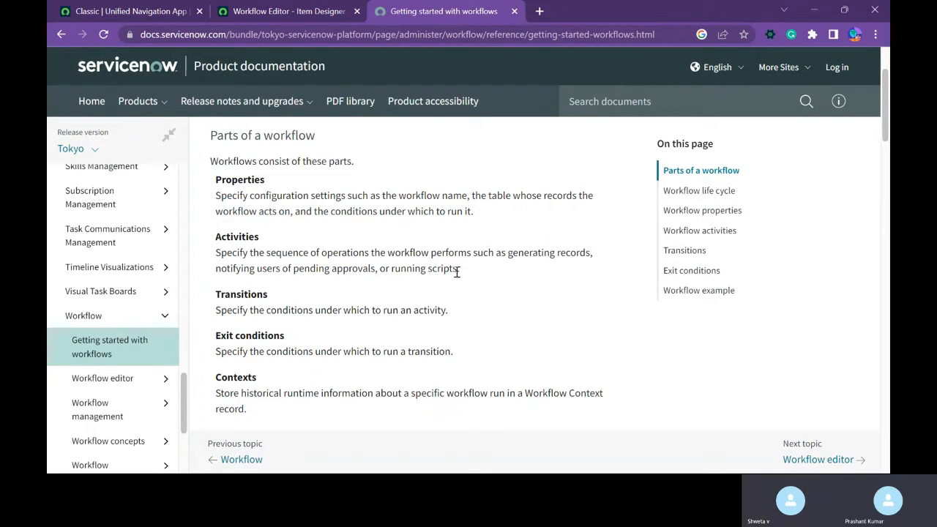
{"action": "left_click", "coordinate": [263, 11]}
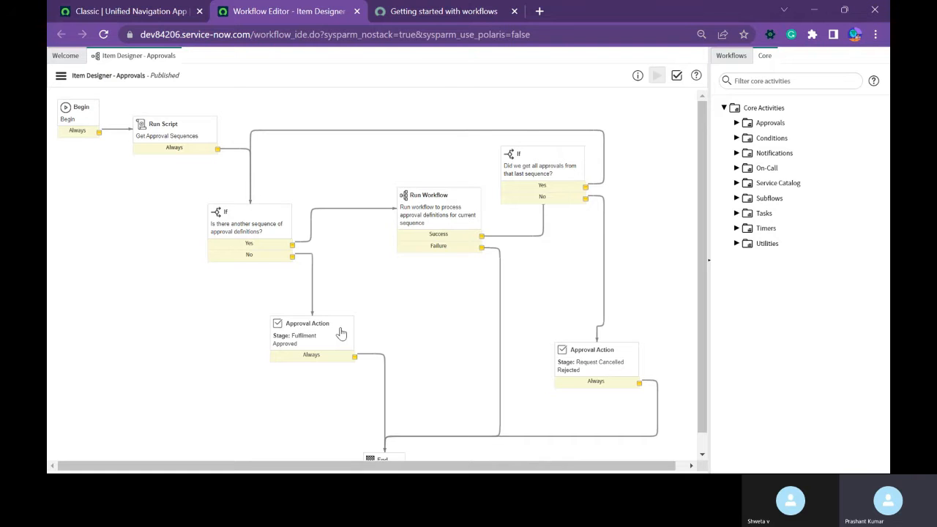
{"action": "left_click", "coordinate": [444, 13]}
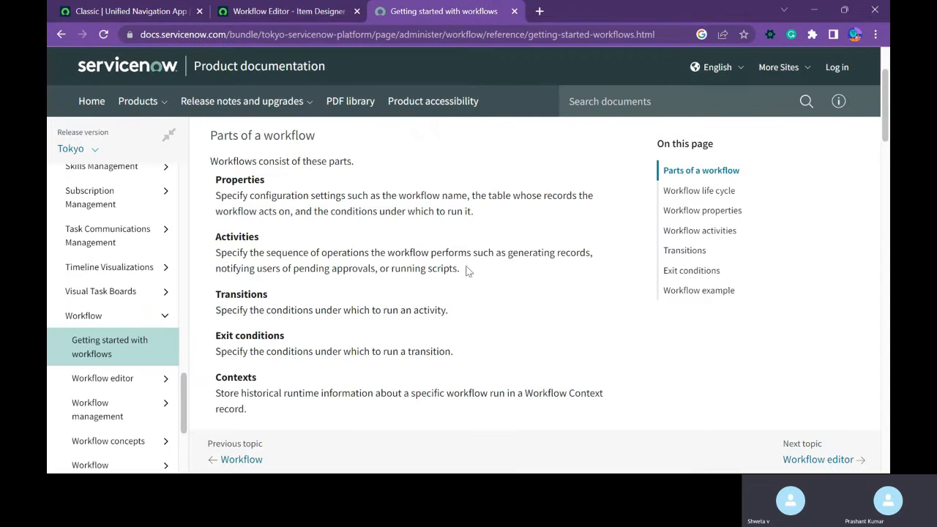
{"action": "left_click_drag", "start_coordinate": [465, 271], "coordinate": [216, 254]}
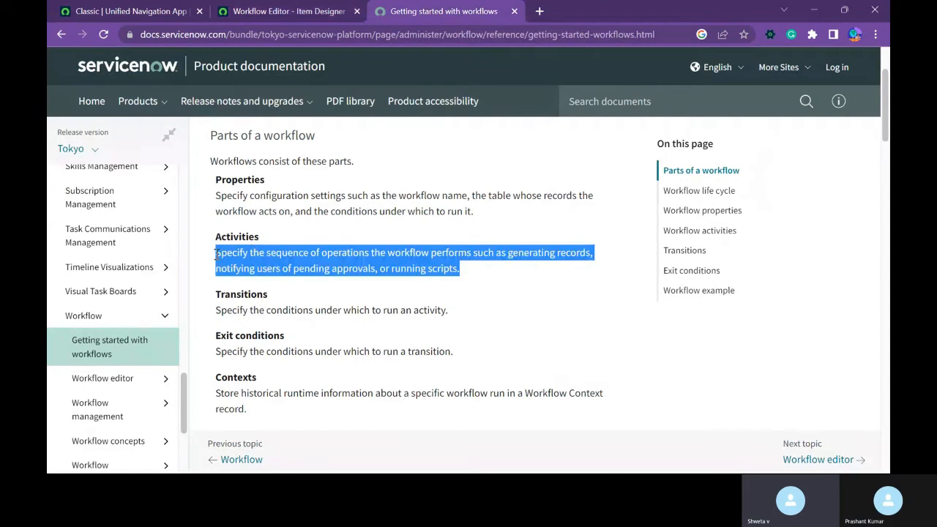
{"action": "left_click", "coordinate": [349, 358]}
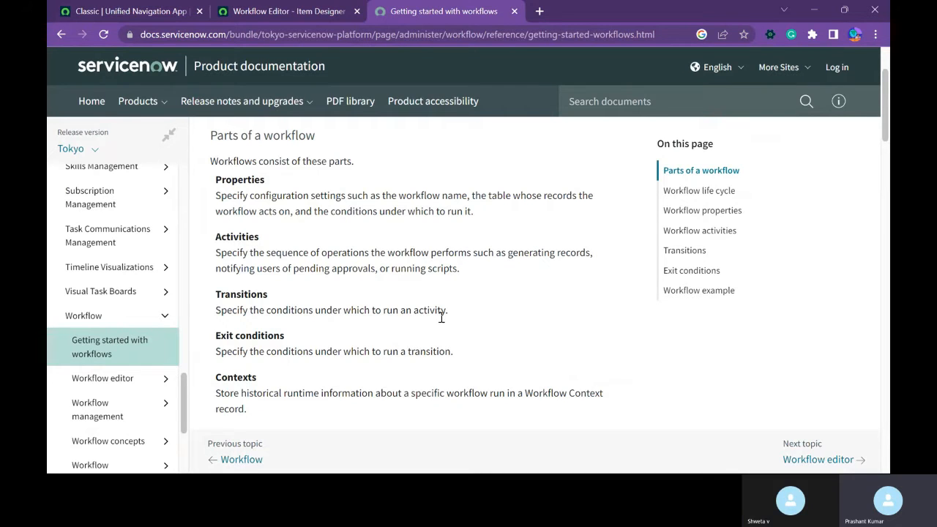
Examine the transitions around the If activity that asks for another sequence of approval definitions in the Item Designer - Approvals workflow.
{"action": "left_click", "coordinate": [301, 13]}
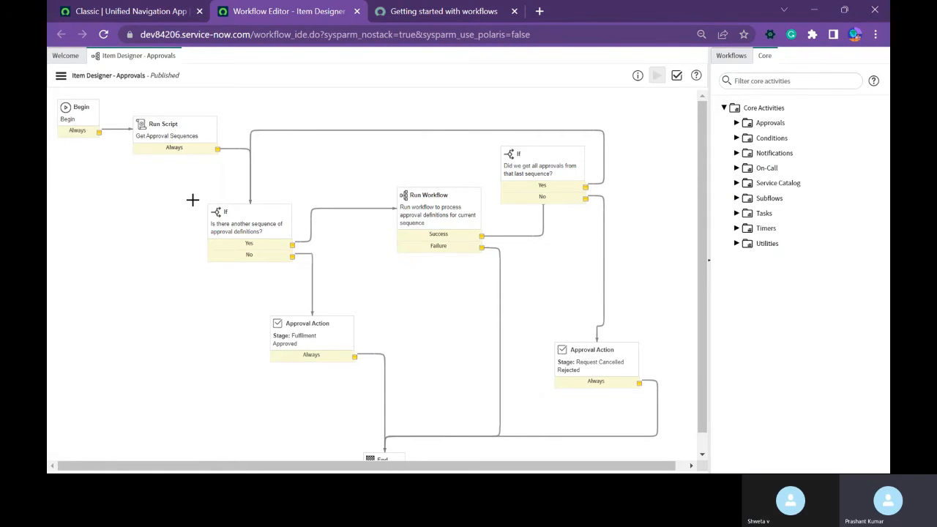
{"action": "left_click_drag", "start_coordinate": [227, 300], "coordinate": [332, 280]}
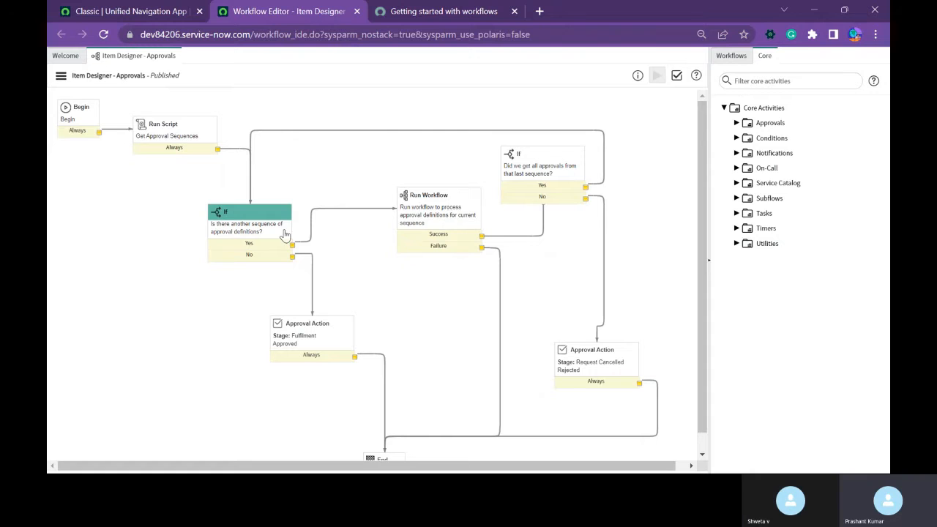
{"action": "scroll", "coordinate": [324, 366], "scroll_direction": "down", "scroll_amount": 1}
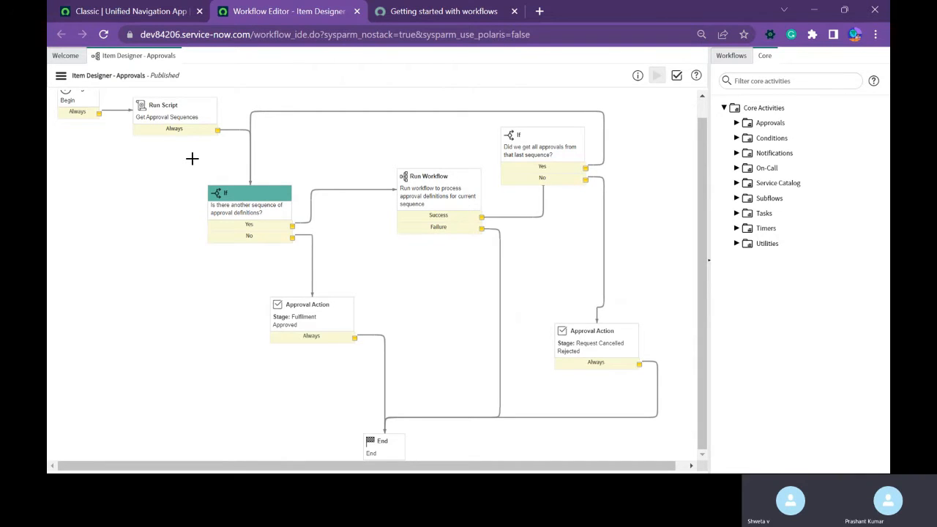
{"action": "scroll", "coordinate": [142, 165], "scroll_direction": "up", "scroll_amount": 1}
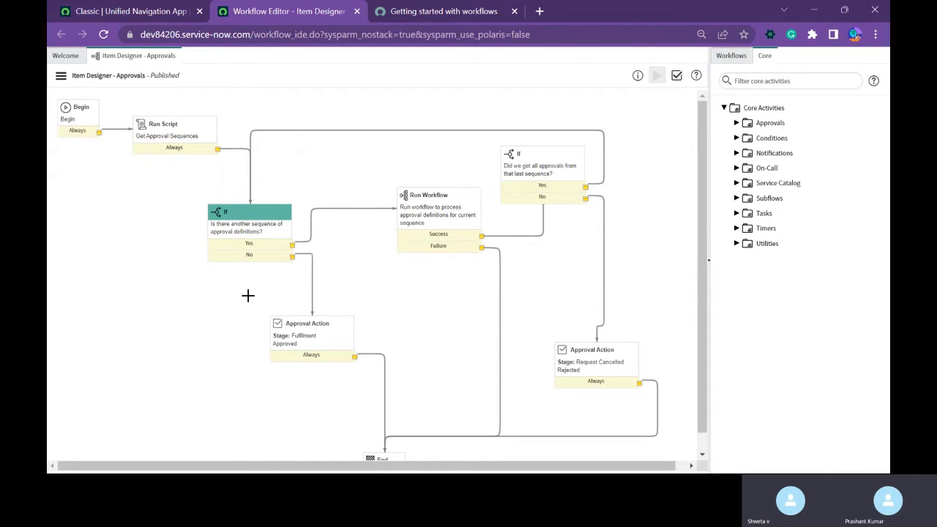
Read the documented workflow parts from Transitions to Versions and trace the Item Designer - Approvals diagram to its End activity.
{"action": "left_click", "coordinate": [450, 16]}
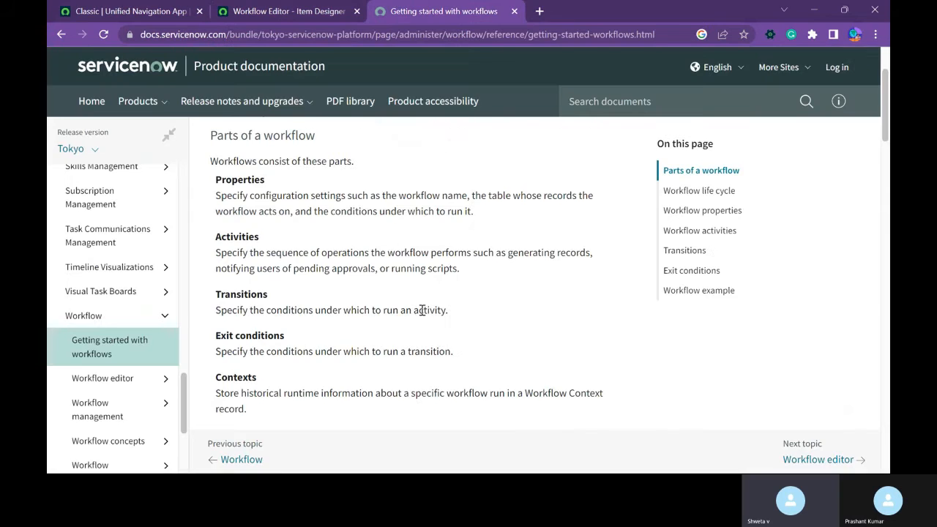
{"action": "scroll", "coordinate": [423, 313], "scroll_direction": "down", "scroll_amount": 2}
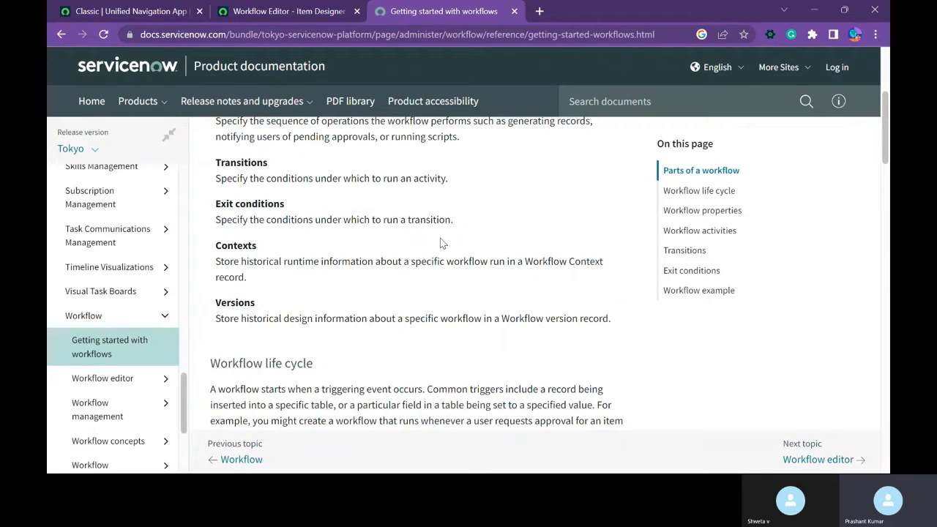
{"action": "left_click", "coordinate": [284, 10]}
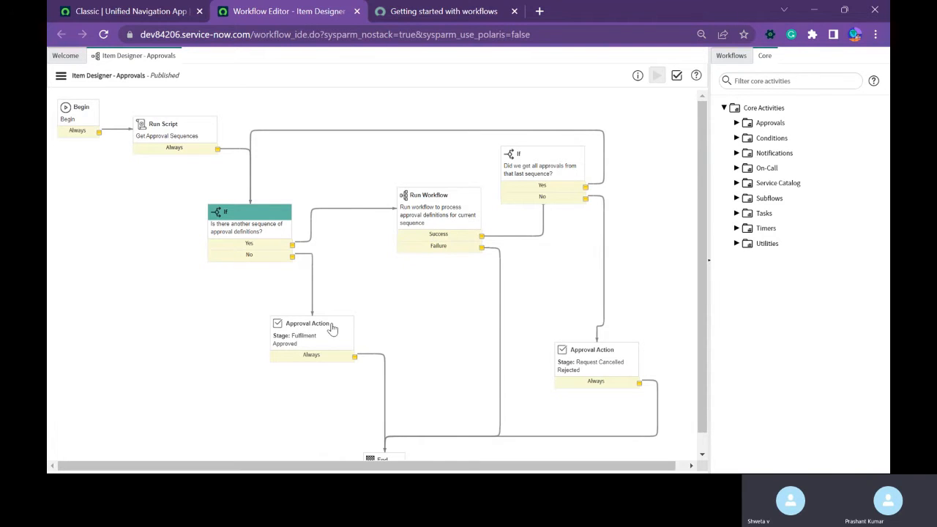
{"action": "scroll", "coordinate": [461, 256], "scroll_direction": "down", "scroll_amount": 1}
{"action": "scroll", "coordinate": [461, 260], "scroll_direction": "down", "scroll_amount": 1}
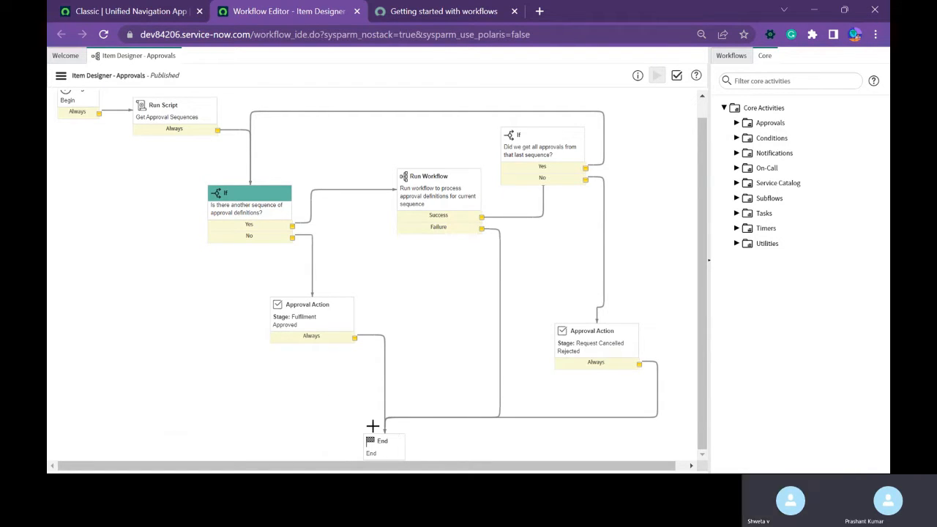
{"action": "left_click_drag", "start_coordinate": [330, 403], "coordinate": [511, 460]}
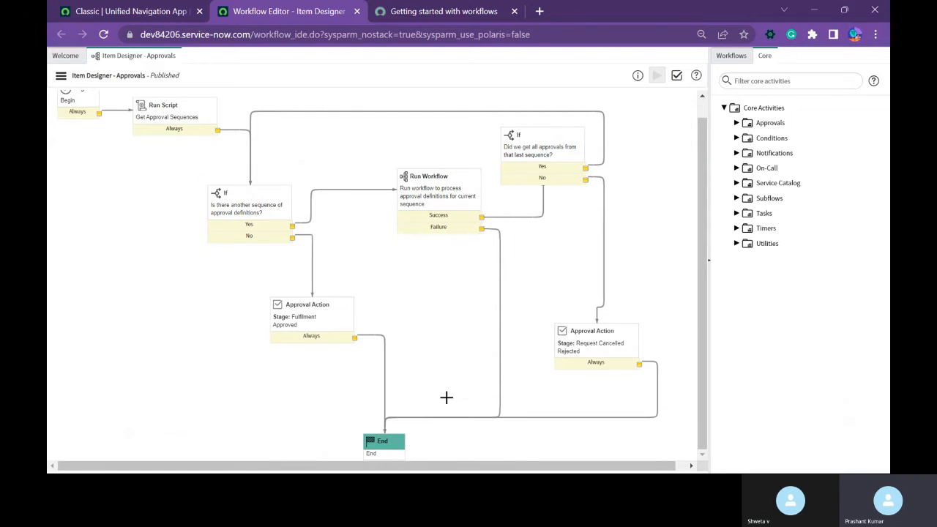
Read the Workflow life cycle section of the Getting started with workflows documentation, continuing to Workflow properties.
{"action": "left_click", "coordinate": [439, 17]}
{"action": "scroll", "coordinate": [408, 205], "scroll_direction": "down", "scroll_amount": 3}
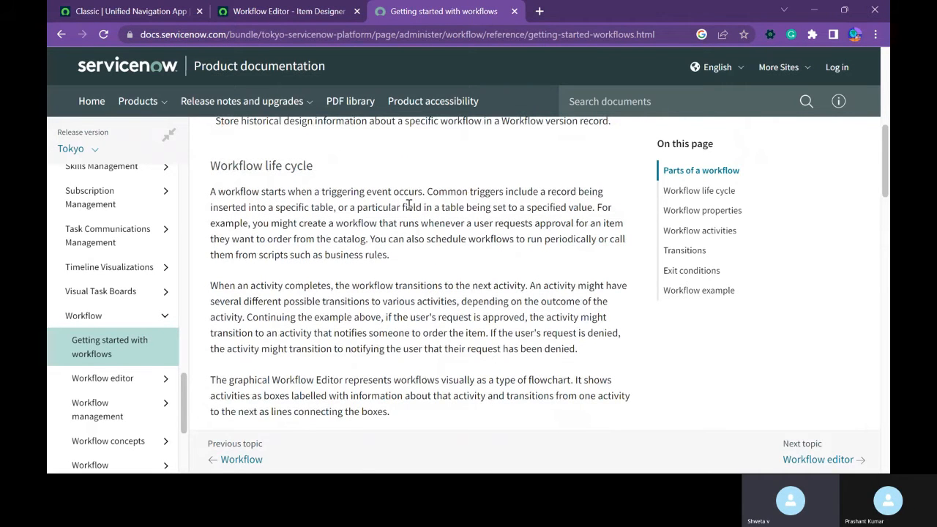
{"action": "scroll", "coordinate": [408, 205], "scroll_direction": "down", "scroll_amount": 3}
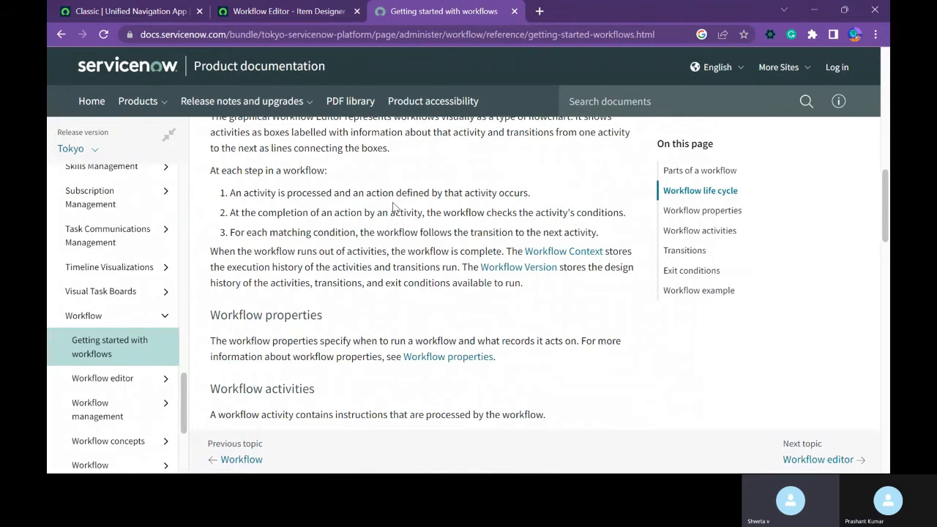
Read the Workflow activities, Transitions and Exit conditions sections of the Getting started with workflows documentation, including their sample diagrams.
{"action": "scroll", "coordinate": [393, 207], "scroll_direction": "down", "scroll_amount": 3}
{"action": "scroll", "coordinate": [392, 202], "scroll_direction": "down", "scroll_amount": 2}
{"action": "scroll", "coordinate": [392, 202], "scroll_direction": "up", "scroll_amount": 1}
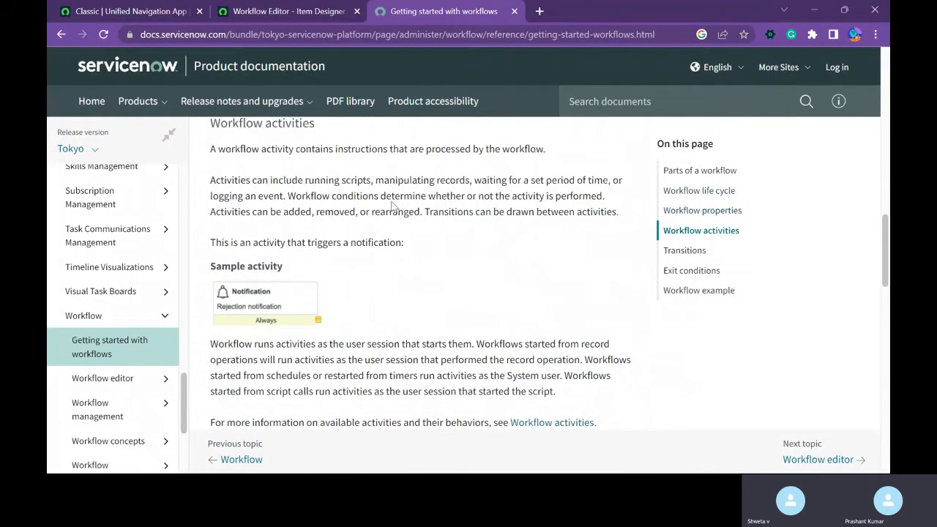
{"action": "scroll", "coordinate": [290, 273], "scroll_direction": "down", "scroll_amount": 4}
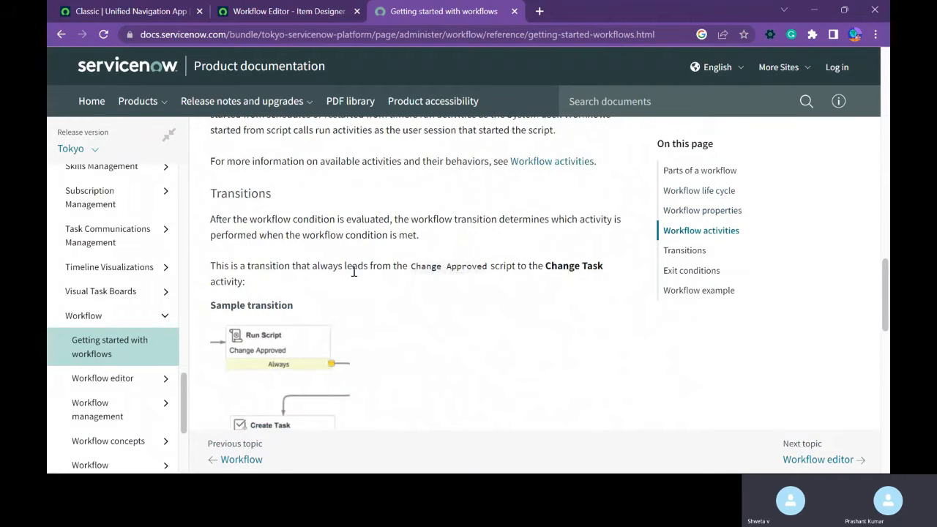
{"action": "scroll", "coordinate": [355, 272], "scroll_direction": "down", "scroll_amount": 3}
{"action": "scroll", "coordinate": [356, 274], "scroll_direction": "up", "scroll_amount": 3}
{"action": "scroll", "coordinate": [372, 326], "scroll_direction": "down", "scroll_amount": 1}
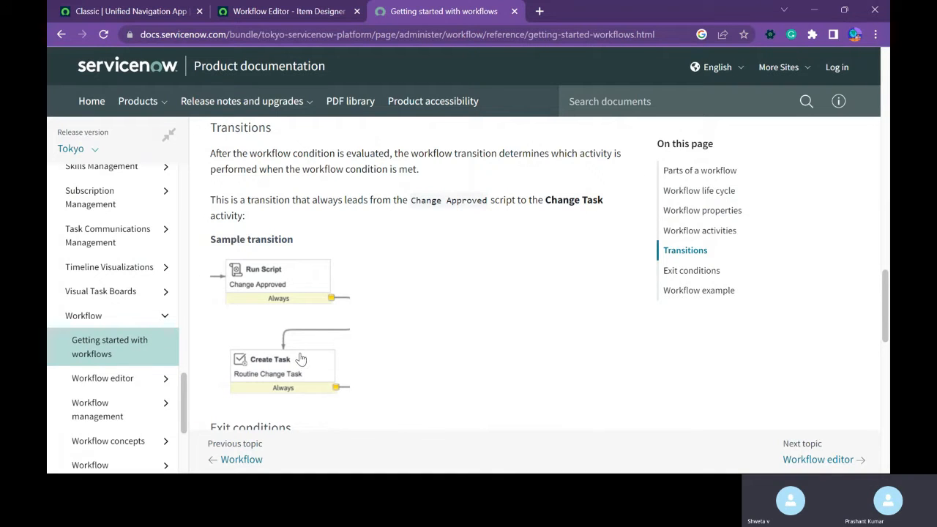
{"action": "scroll", "coordinate": [316, 343], "scroll_direction": "down", "scroll_amount": 5}
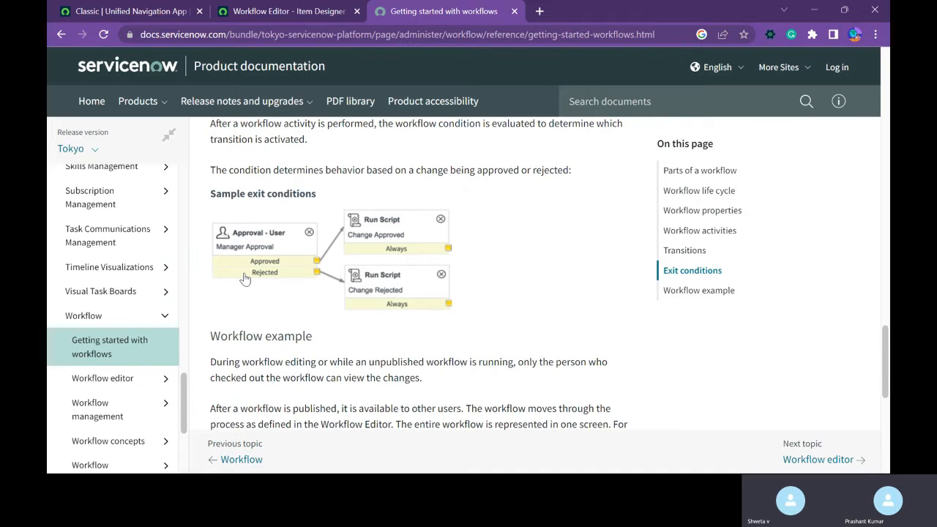
Examine the Standard Change sample in the Workflow example section and compare it with the Item Designer - Approvals diagram.
{"action": "scroll", "coordinate": [245, 279], "scroll_direction": "down", "scroll_amount": 5}
{"action": "scroll", "coordinate": [245, 279], "scroll_direction": "up", "scroll_amount": 1}
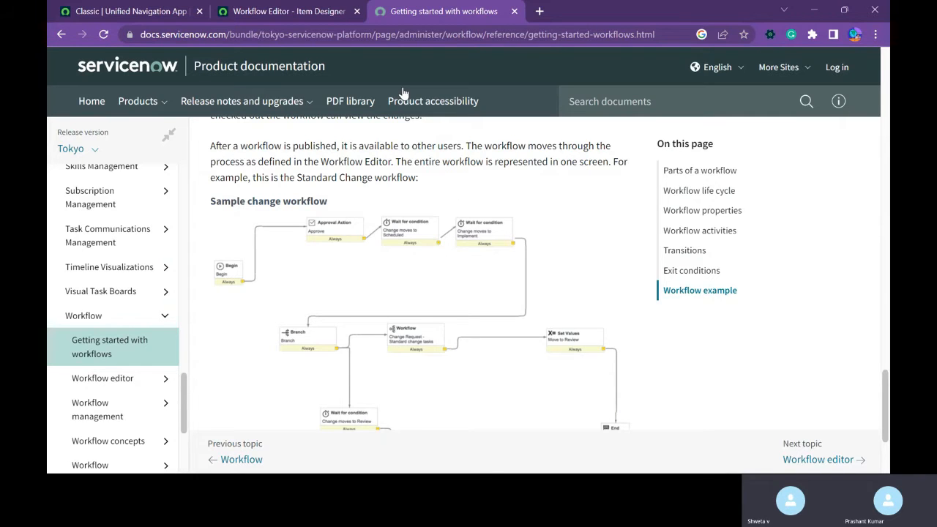
{"action": "left_click", "coordinate": [306, 12]}
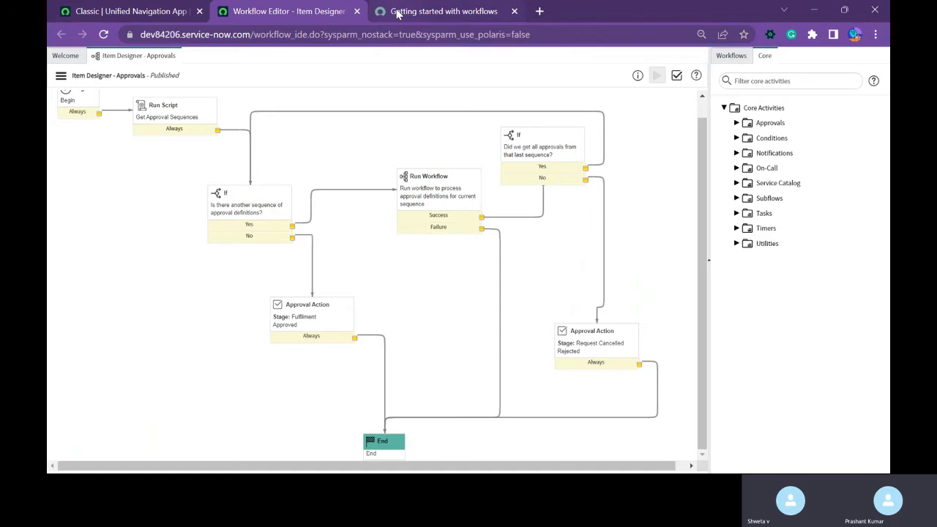
{"action": "left_click", "coordinate": [435, 11]}
{"action": "scroll", "coordinate": [415, 241], "scroll_direction": "down", "scroll_amount": 3}
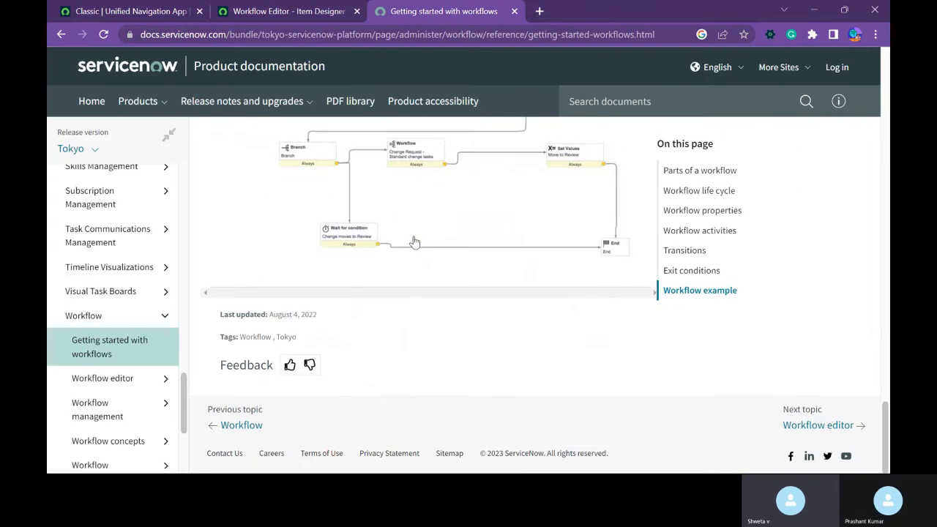
{"action": "scroll", "coordinate": [439, 294], "scroll_direction": "up", "scroll_amount": 3}
{"action": "scroll", "coordinate": [497, 348], "scroll_direction": "up", "scroll_amount": 1}
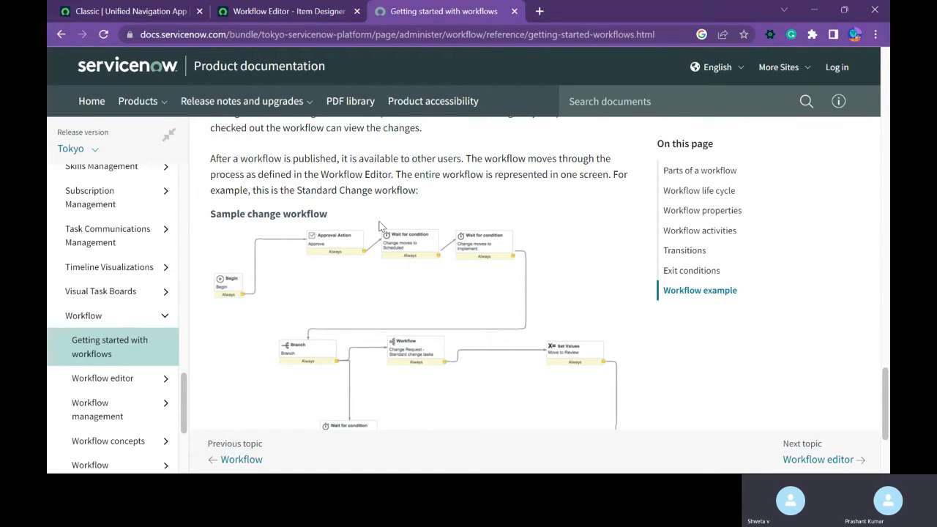
{"action": "double_click", "coordinate": [421, 285]}
{"action": "left_click", "coordinate": [577, 196]}
Open the Workflow activities documentation topic and read its core activities, Orchestration activities and custom activity template sections.
{"action": "scroll", "coordinate": [125, 388], "scroll_direction": "down", "scroll_amount": 3}
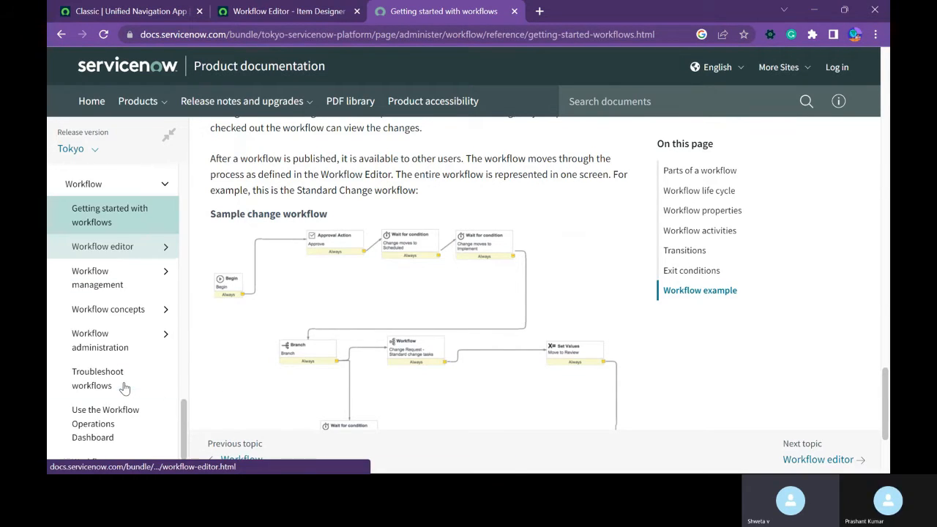
{"action": "scroll", "coordinate": [125, 387], "scroll_direction": "down", "scroll_amount": 1}
{"action": "scroll", "coordinate": [124, 387], "scroll_direction": "down", "scroll_amount": 3}
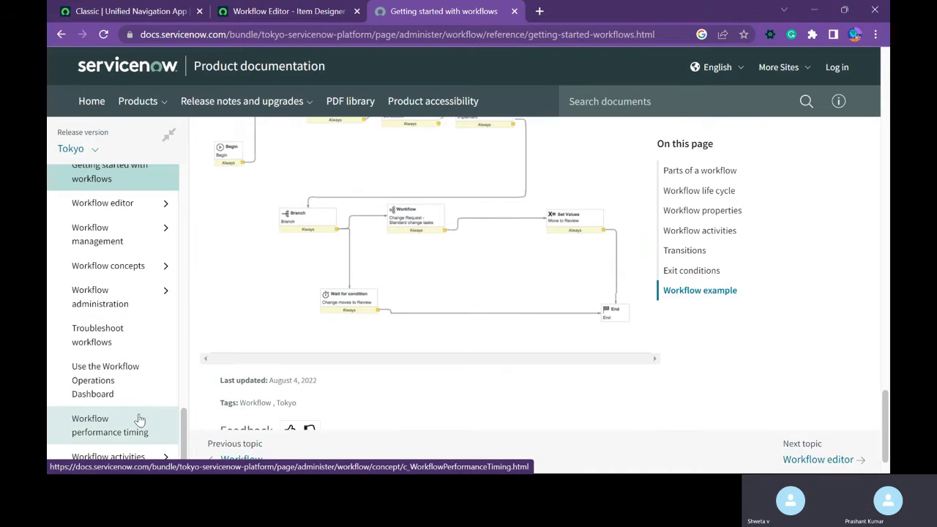
{"action": "left_click", "coordinate": [130, 456]}
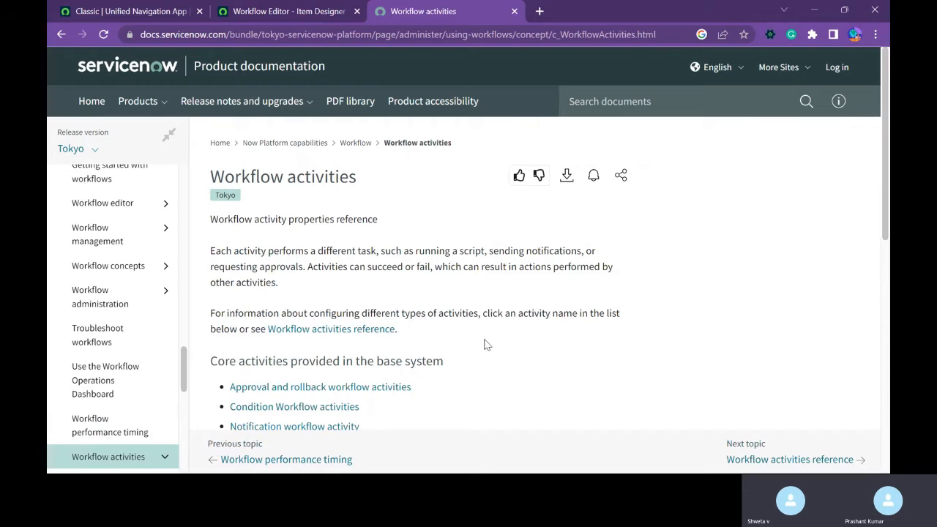
{"action": "scroll", "coordinate": [487, 344], "scroll_direction": "down", "scroll_amount": 3}
{"action": "scroll", "coordinate": [485, 343], "scroll_direction": "up", "scroll_amount": 3}
{"action": "scroll", "coordinate": [443, 315], "scroll_direction": "down", "scroll_amount": 2}
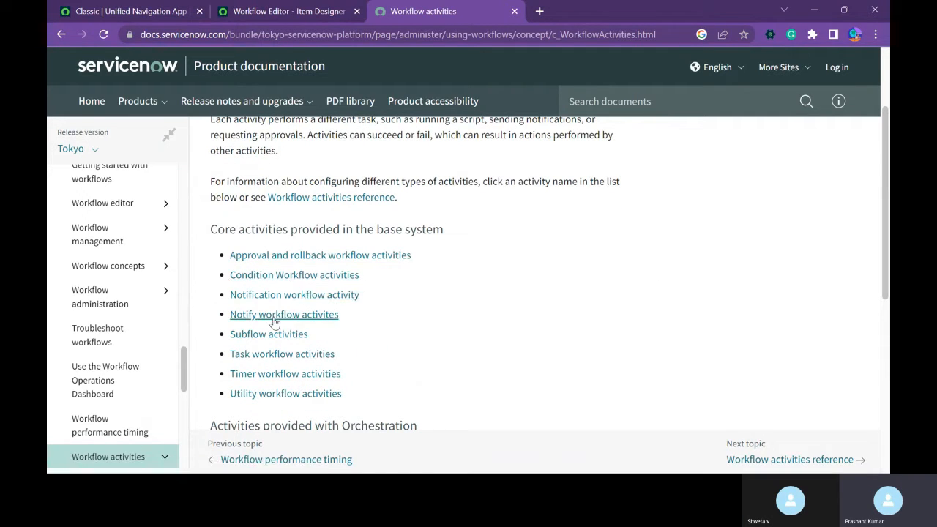
{"action": "scroll", "coordinate": [272, 334], "scroll_direction": "down", "scroll_amount": 2}
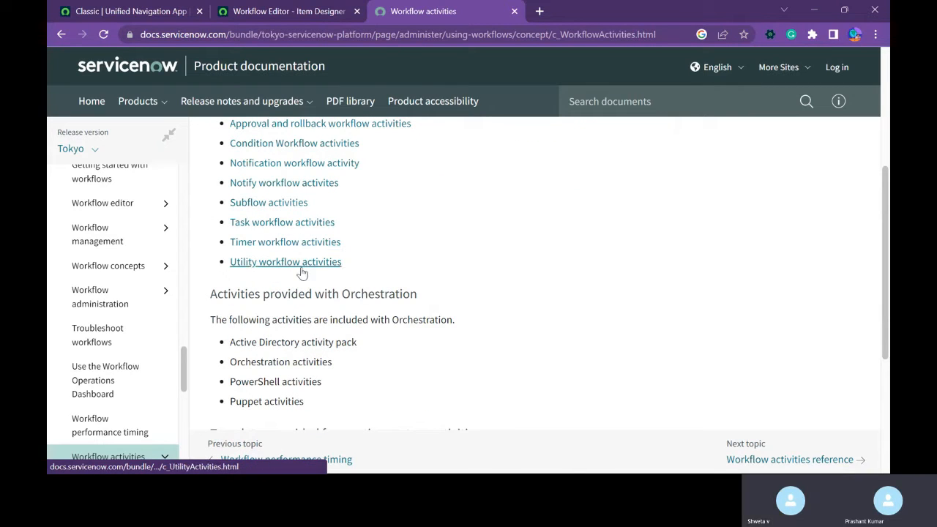
{"action": "scroll", "coordinate": [314, 314], "scroll_direction": "down", "scroll_amount": 3}
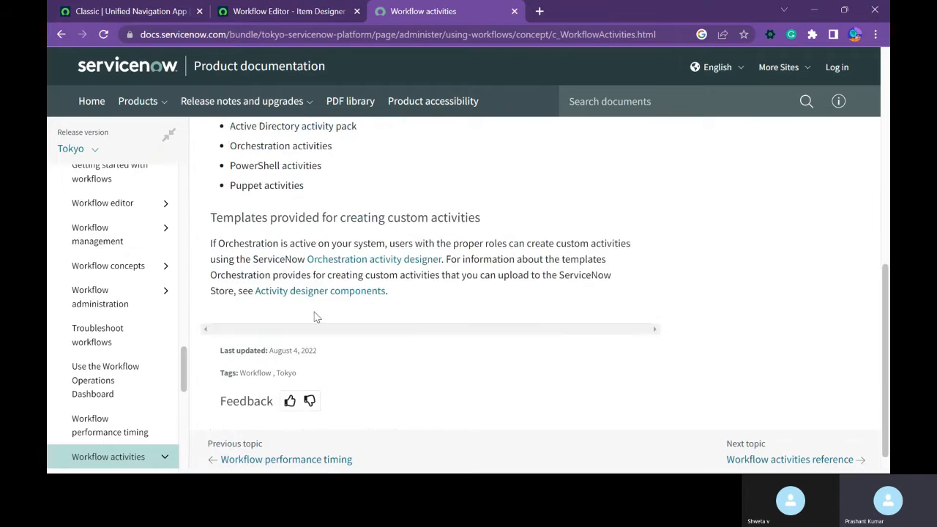
{"action": "scroll", "coordinate": [315, 316], "scroll_direction": "up", "scroll_amount": 3}
Inspect the Utilities group of core activities in the Workflow Editor and compare the activity groups with the documented list.
{"action": "left_click", "coordinate": [281, 9]}
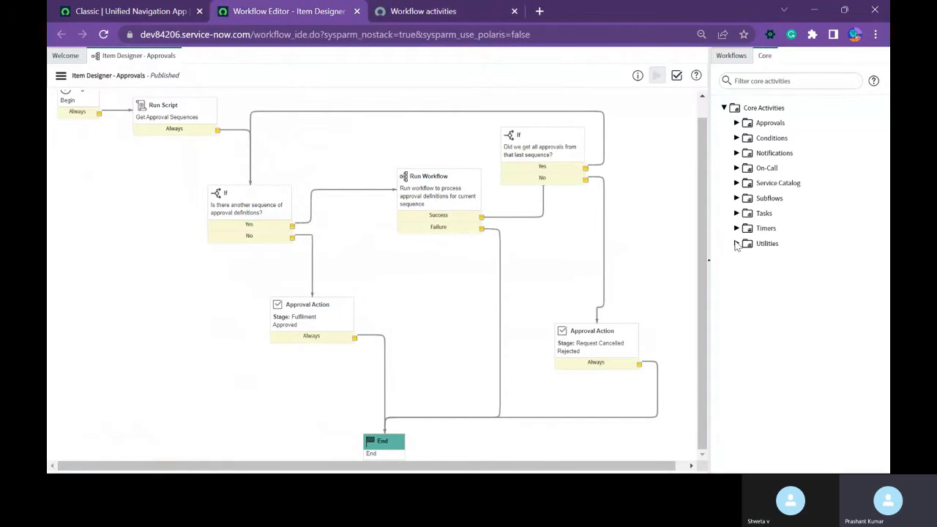
{"action": "left_click", "coordinate": [736, 244]}
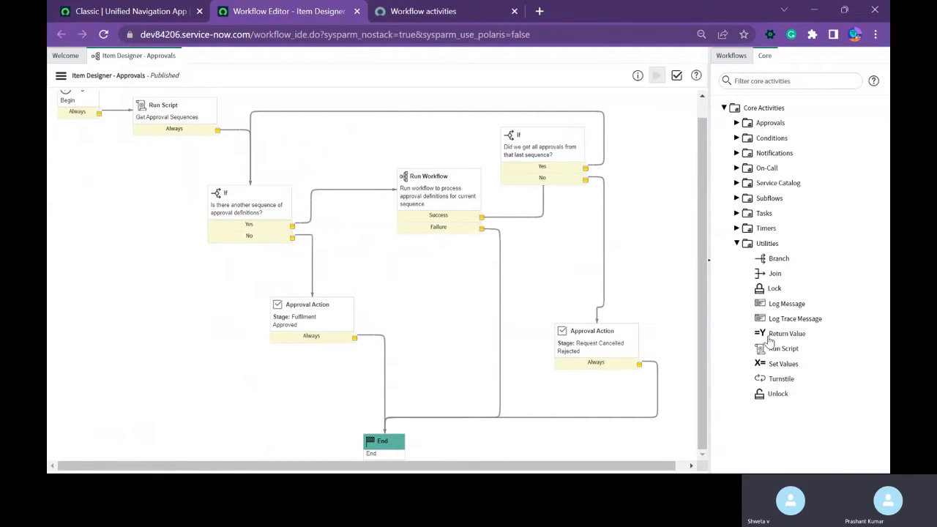
{"action": "mouse_move", "coordinate": [758, 311]}
{"action": "left_click", "coordinate": [737, 243]}
{"action": "left_click", "coordinate": [434, 16]}
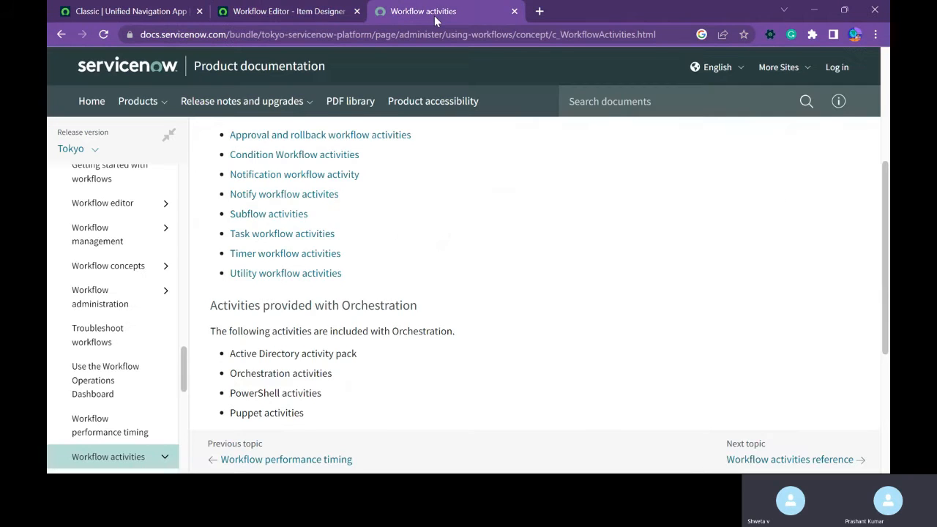
{"action": "left_click", "coordinate": [292, 12]}
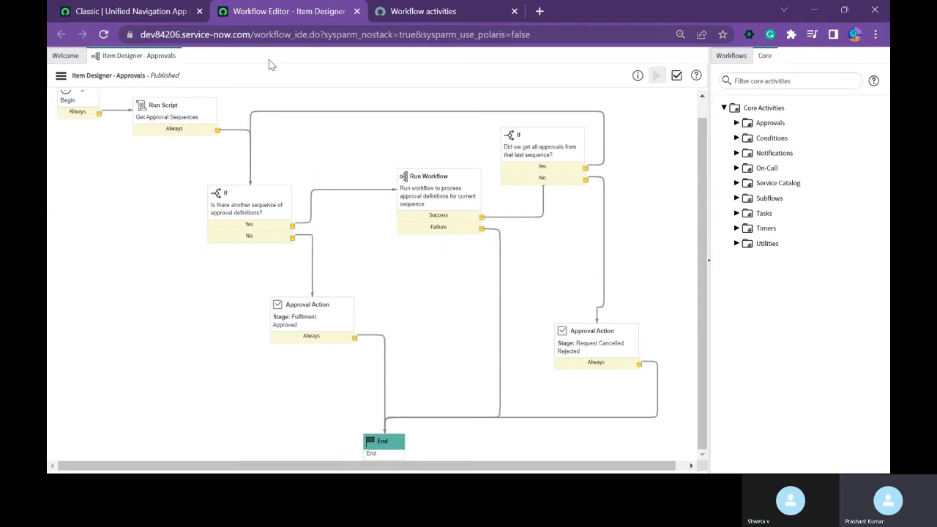
{"action": "left_click", "coordinate": [450, 13]}
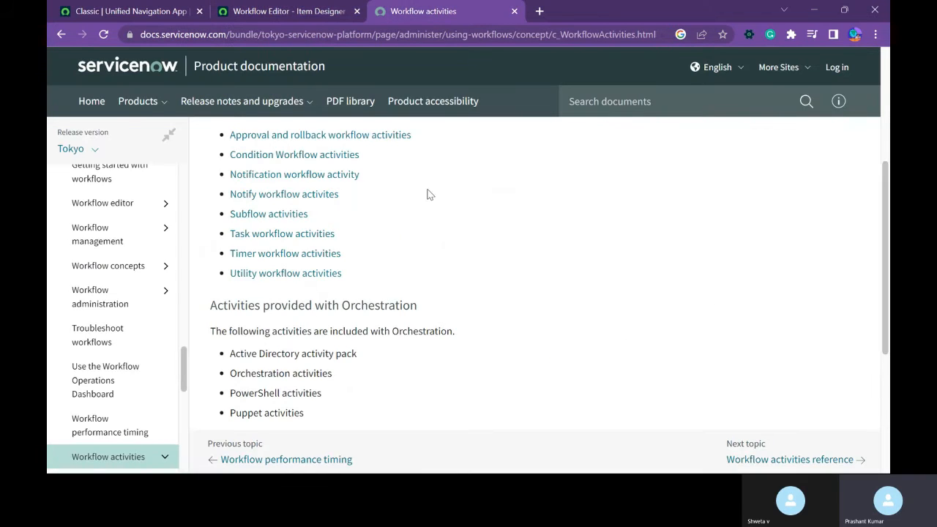
{"action": "scroll", "coordinate": [458, 259], "scroll_direction": "down", "scroll_amount": 4}
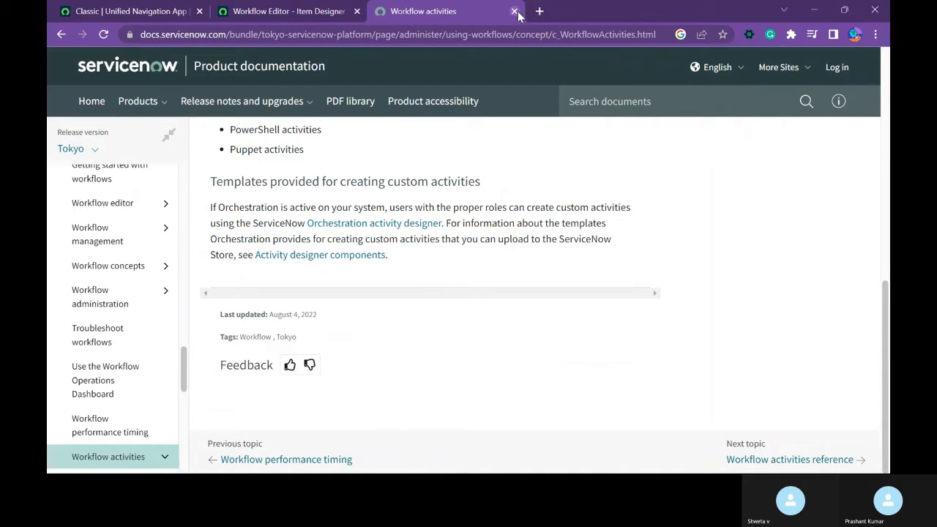
Switch back to the Workflow Editor and close the Item Designer - Approvals workflow.
{"action": "left_click", "coordinate": [301, 15]}
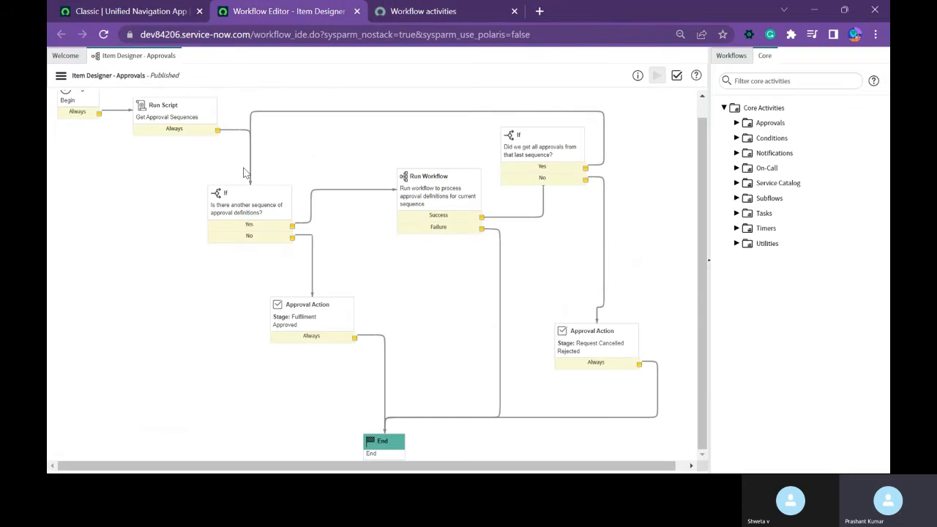
{"action": "scroll", "coordinate": [226, 192], "scroll_direction": "up", "scroll_amount": 1}
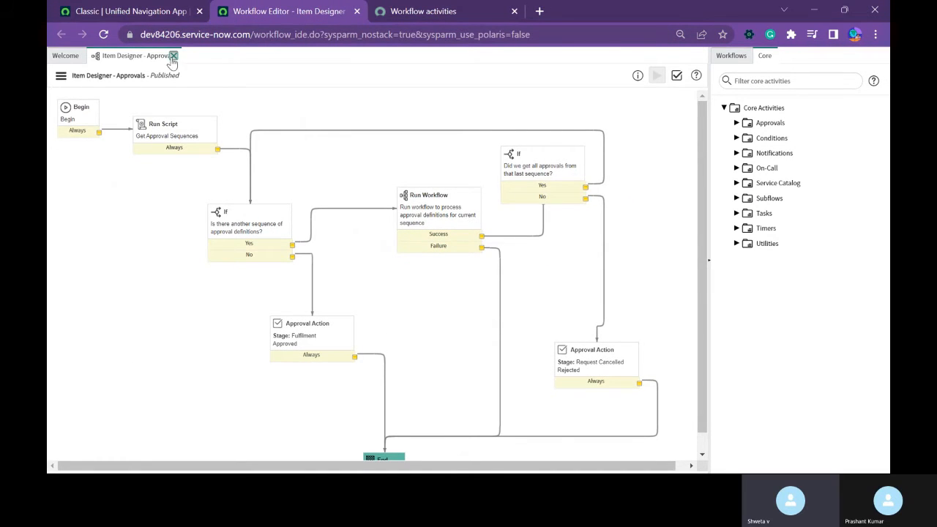
{"action": "left_click", "coordinate": [173, 55]}
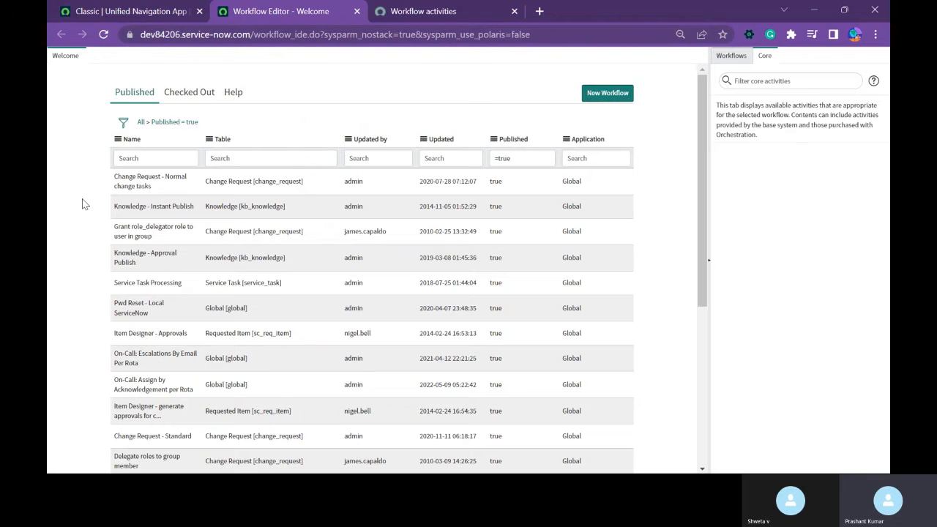
Search the ServiceNow application navigator for "maintain items" and open the Maintain Items list in a separate browser tab.
{"action": "left_click", "coordinate": [128, 13]}
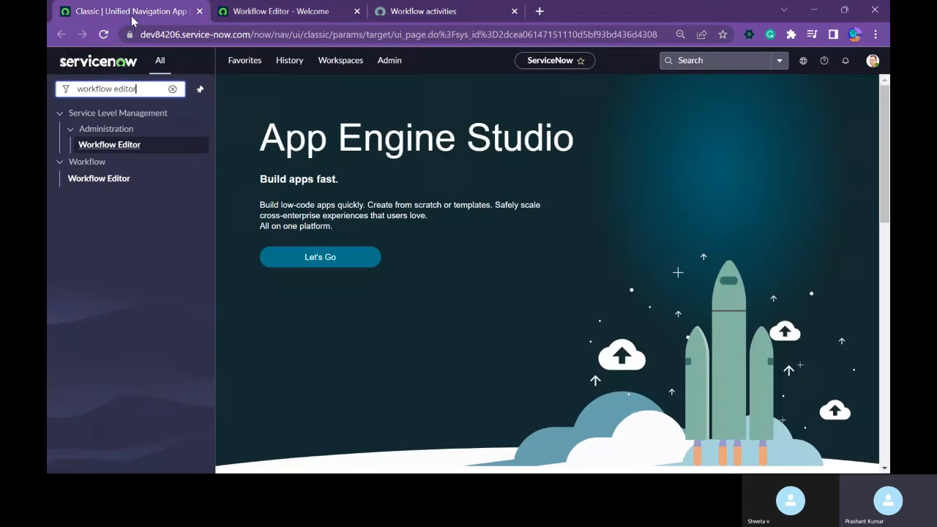
{"action": "triple_click", "coordinate": [141, 89]}
{"action": "type", "text": "m"}
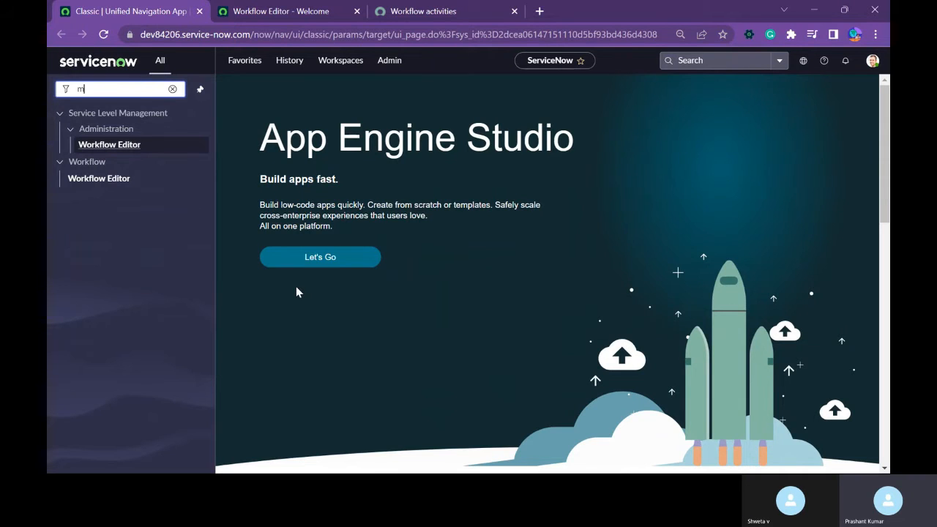
{"action": "type", "text": "aintain ite"}
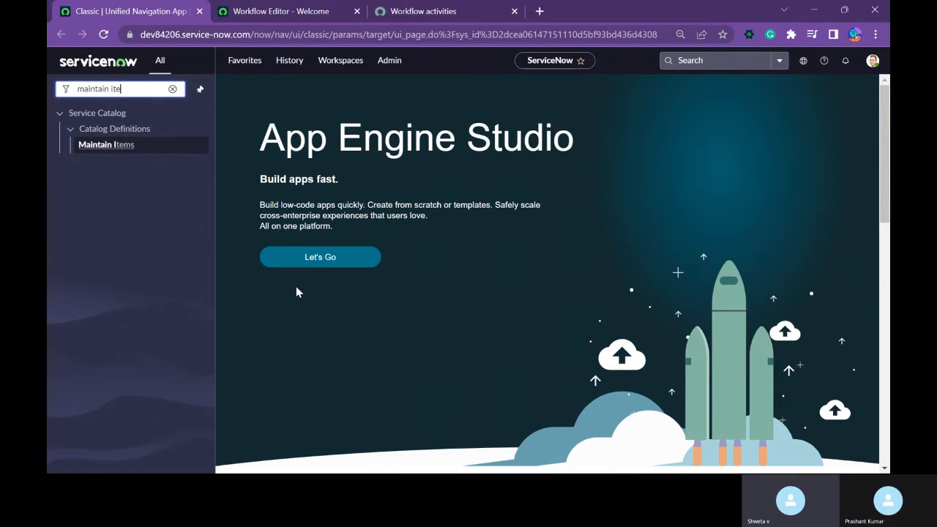
{"action": "type", "text": "ms"}
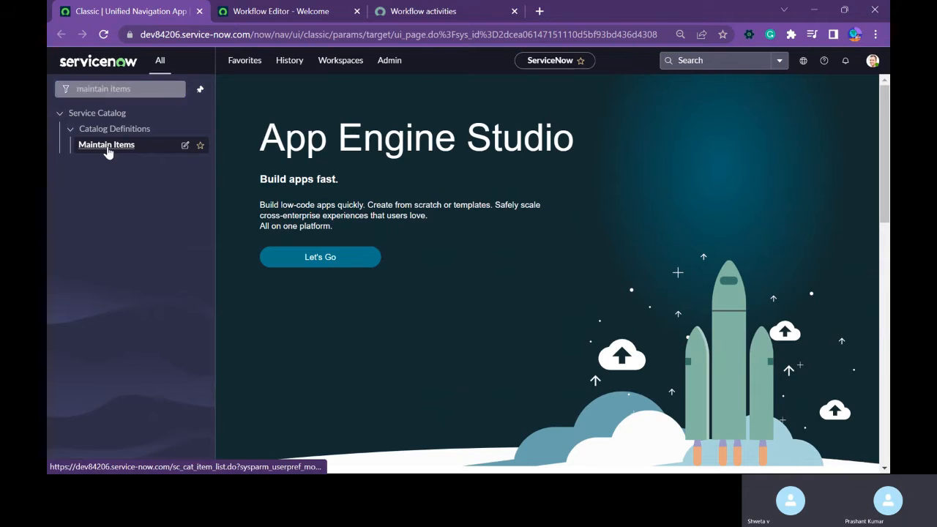
{"action": "left_click", "coordinate": [107, 145], "text": "ctrl"}
{"action": "left_click", "coordinate": [274, 13]}
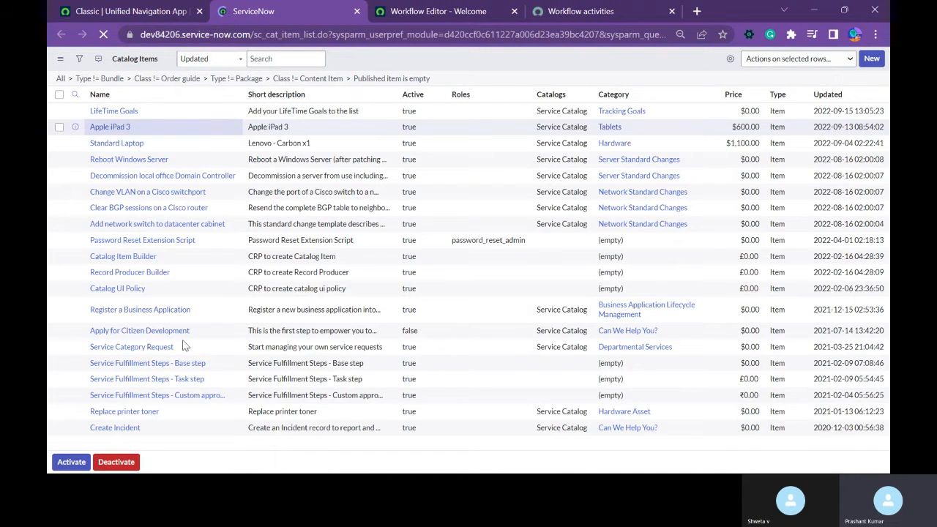
Look through the Catalog Items list and open the Standard Laptop record.
{"action": "scroll", "coordinate": [183, 345], "scroll_direction": "down", "scroll_amount": 5}
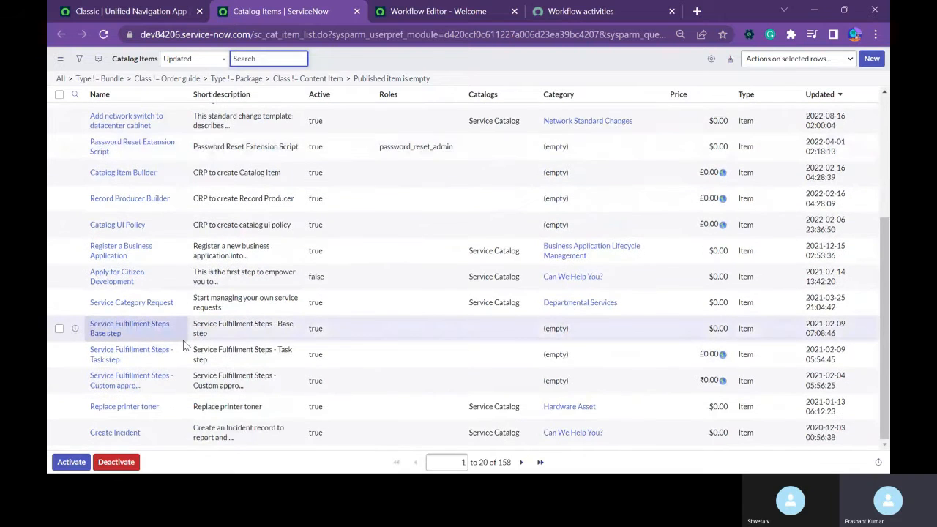
{"action": "scroll", "coordinate": [179, 342], "scroll_direction": "up", "scroll_amount": 5}
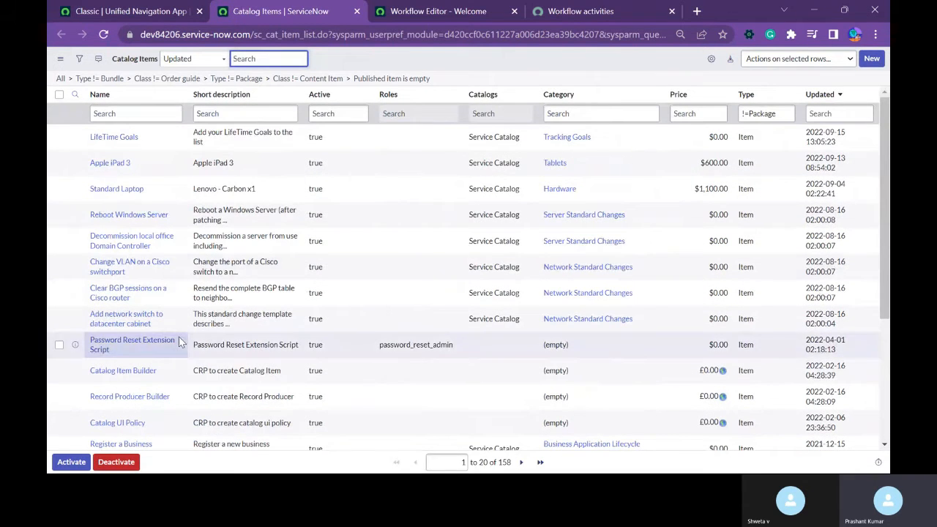
{"action": "left_click", "coordinate": [121, 189]}
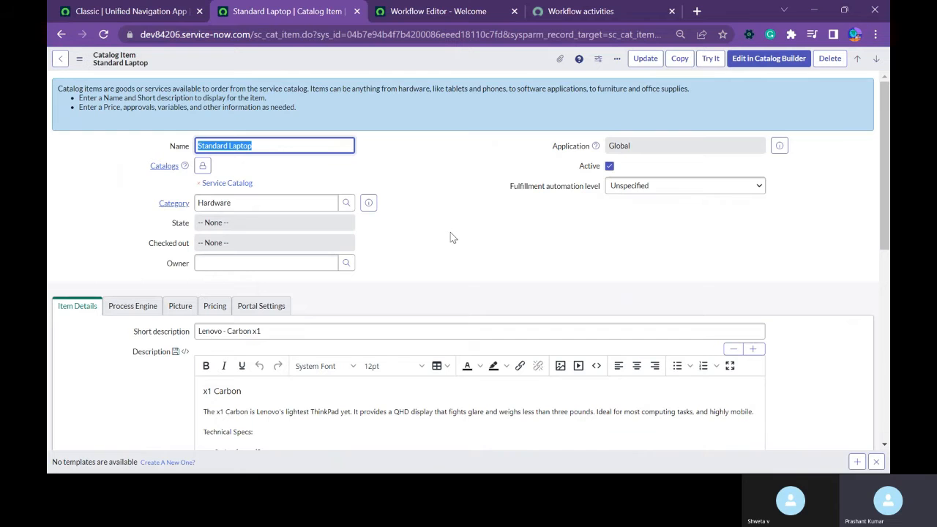
Clear the Workflow value in the Standard Laptop catalog item's Process Engine settings.
{"action": "left_click", "coordinate": [139, 308]}
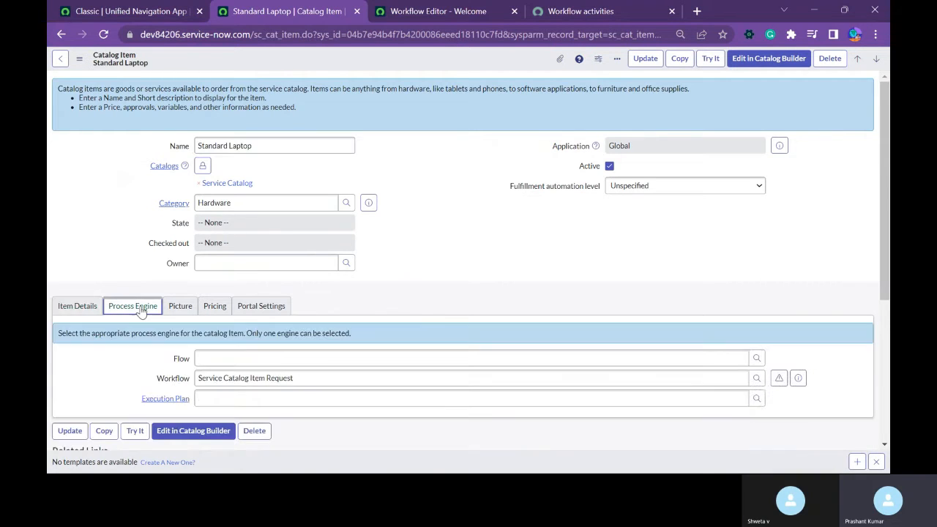
{"action": "scroll", "coordinate": [139, 308], "scroll_direction": "down", "scroll_amount": 2}
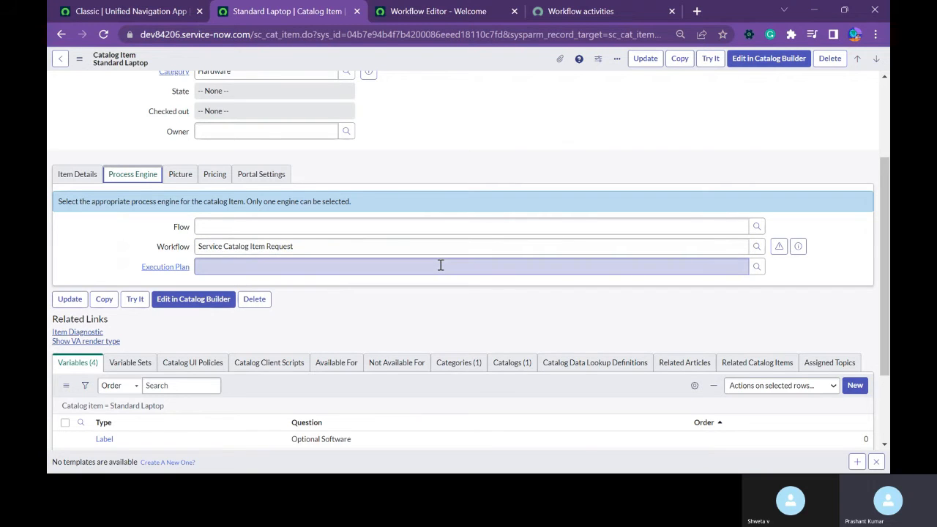
{"action": "left_click", "coordinate": [733, 250]}
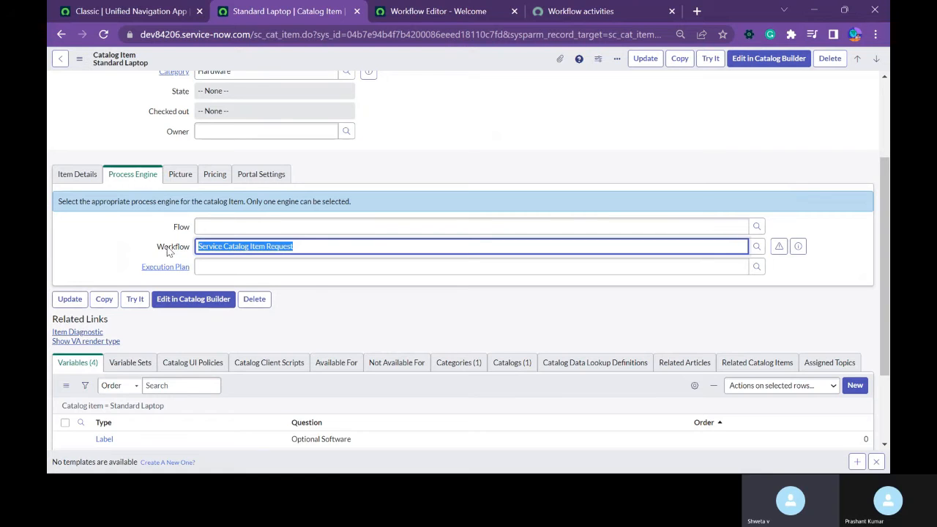
{"action": "key", "text": "BackSpace"}
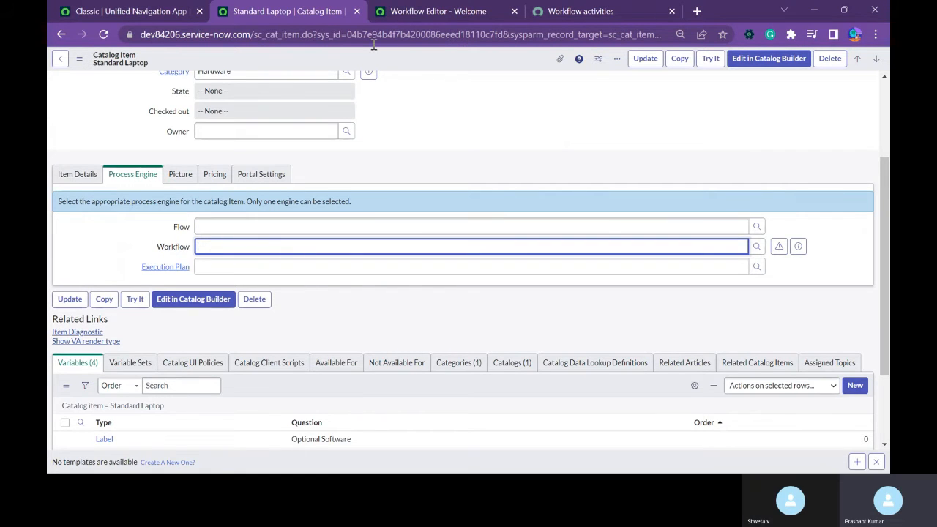
Save the Standard Laptop catalog item with its Workflow field empty and stay on the record.
{"action": "right_click", "coordinate": [408, 58]}
{"action": "left_click", "coordinate": [412, 64]}
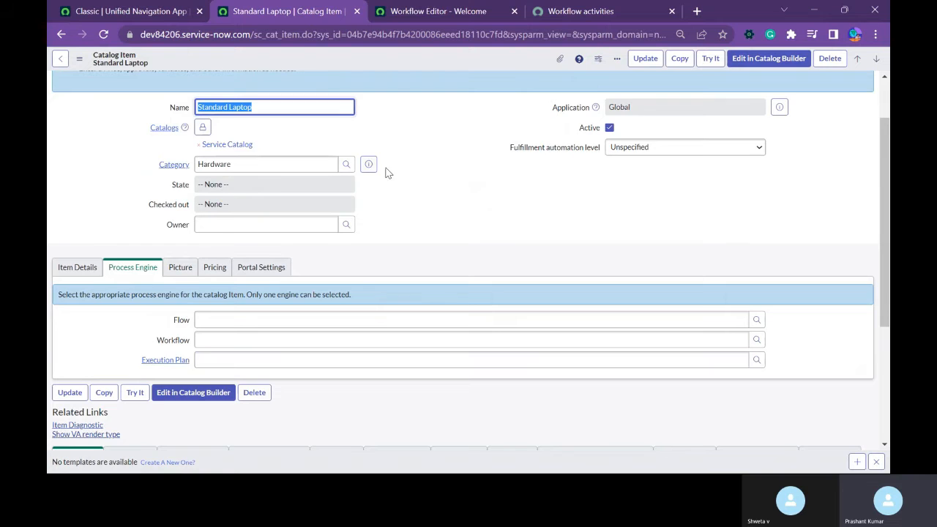
{"action": "scroll", "coordinate": [405, 165], "scroll_direction": "up", "scroll_amount": 1}
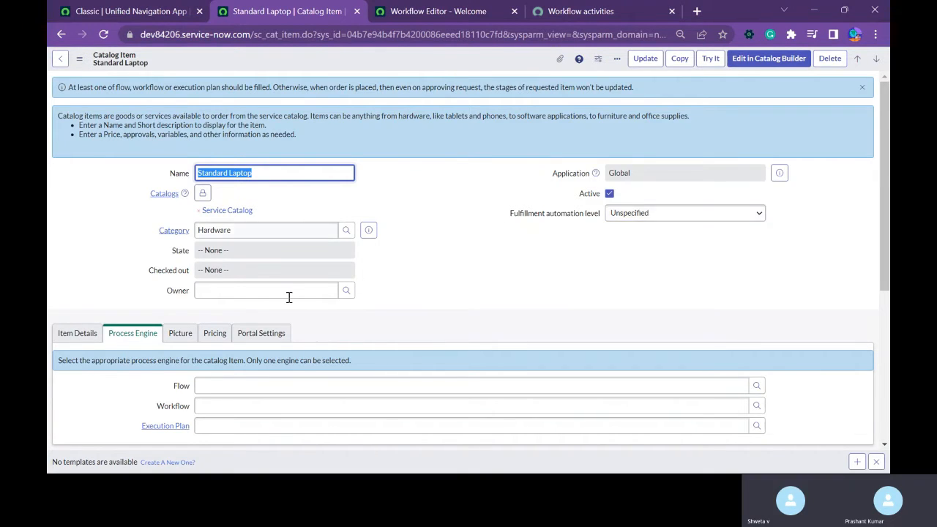
Switch to the Workflow Editor, start a new workflow and name it "Standard Laptop Workflow".
{"action": "left_click", "coordinate": [456, 13]}
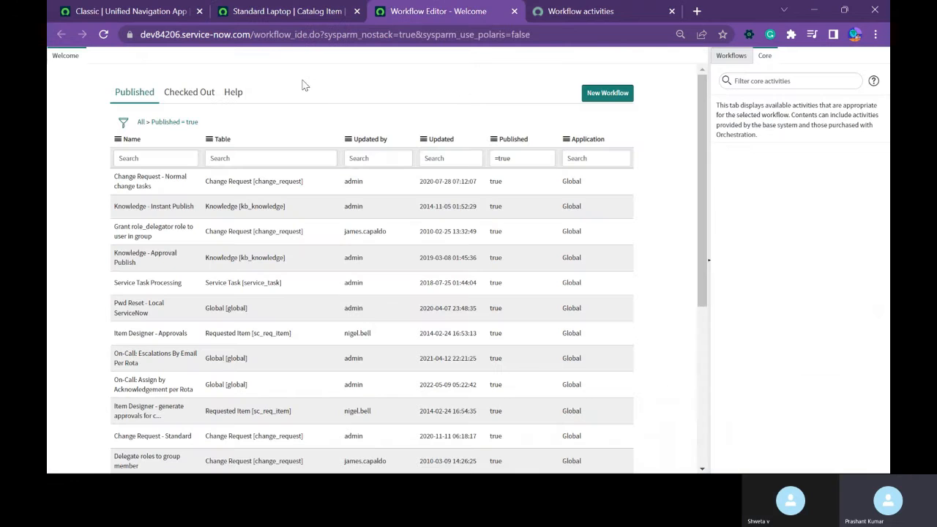
{"action": "left_click", "coordinate": [295, 20]}
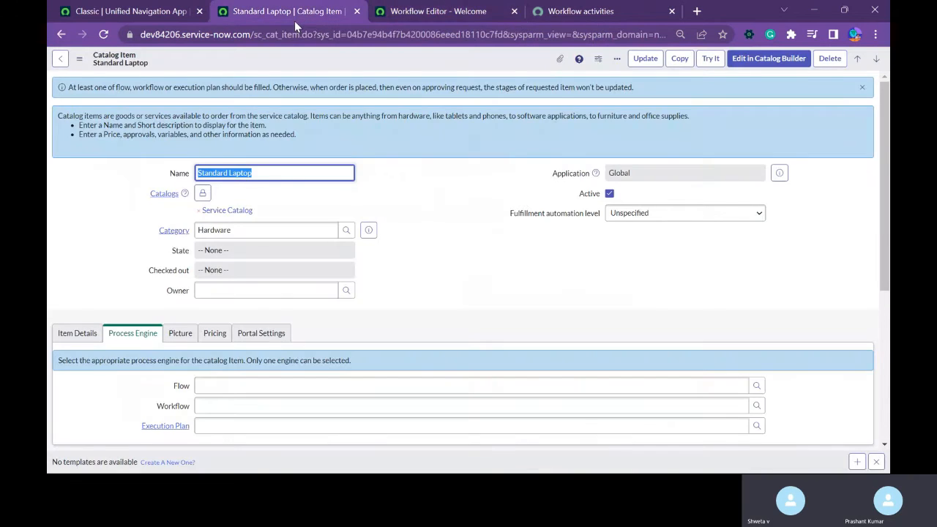
{"action": "left_click", "coordinate": [443, 21]}
{"action": "left_click", "coordinate": [606, 92]}
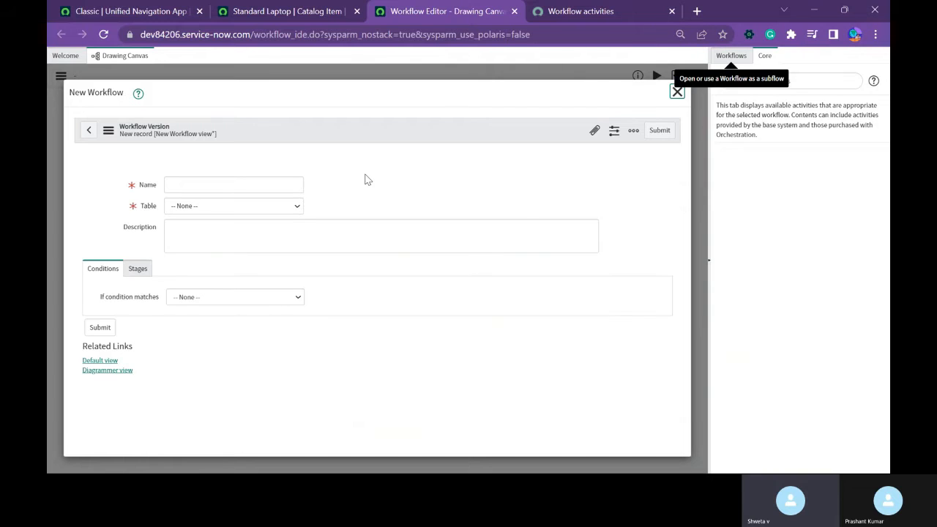
{"action": "left_click", "coordinate": [231, 216]}
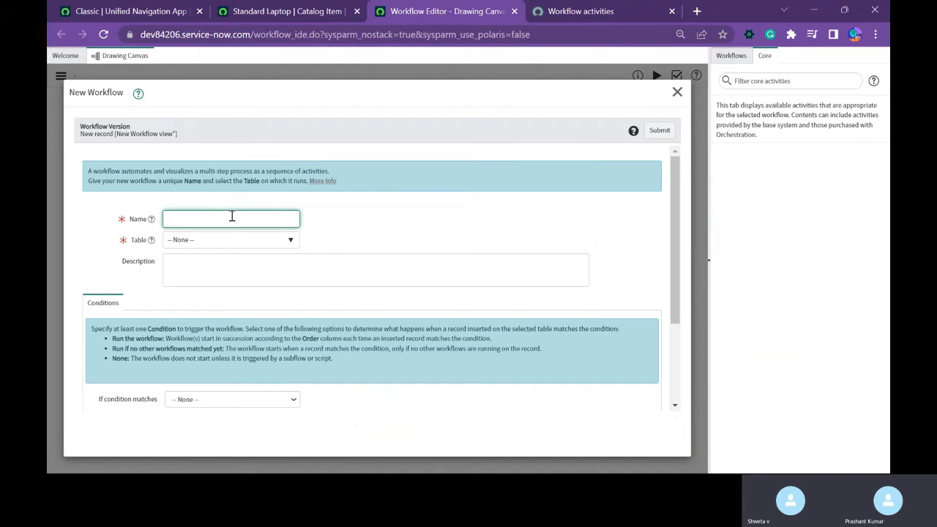
{"action": "type", "text": "Standard"}
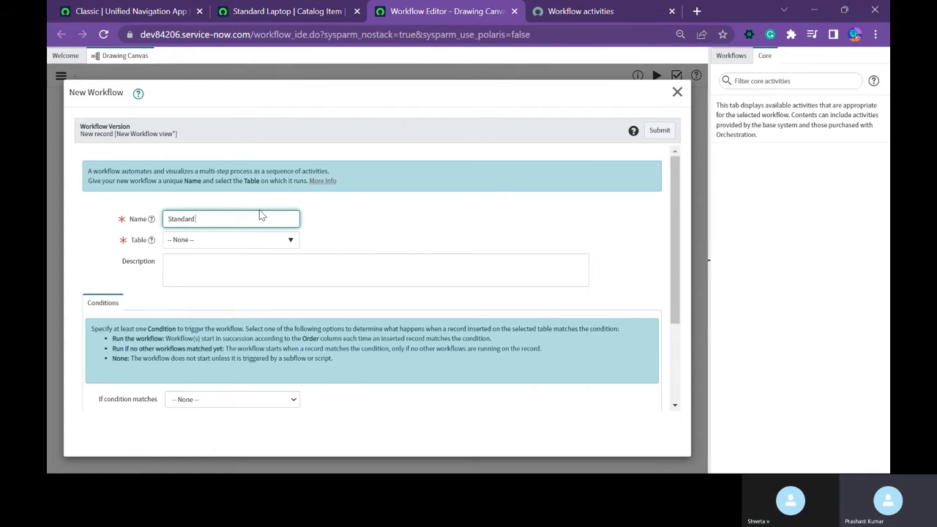
{"action": "type", "text": " Laptop Workflow"}
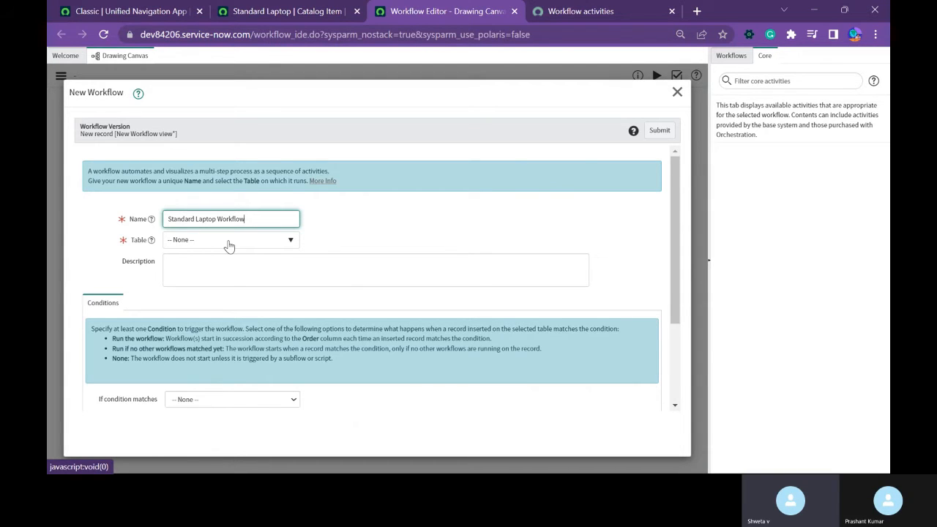
Set the new workflow's table to Requested Item [sc_req_item] and submit the workflow.
{"action": "left_click", "coordinate": [229, 240]}
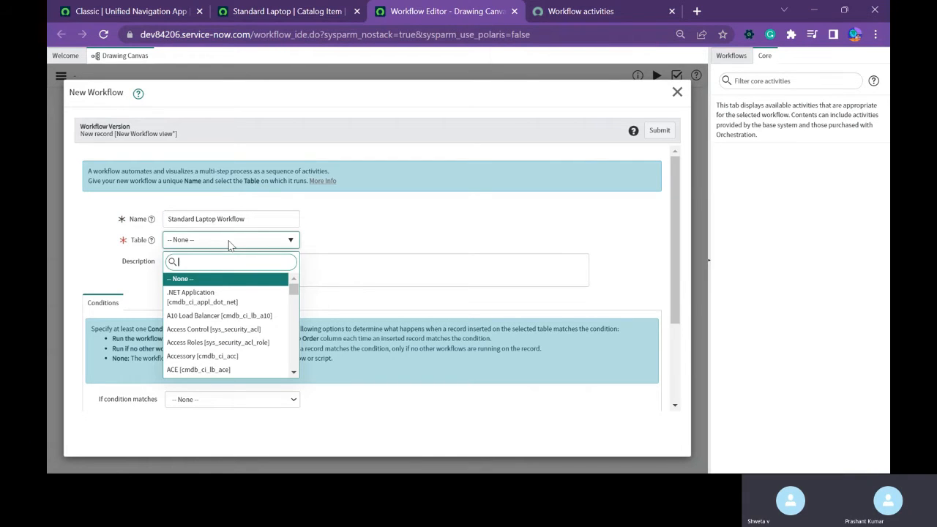
{"action": "type", "text": "sc_req_item"}
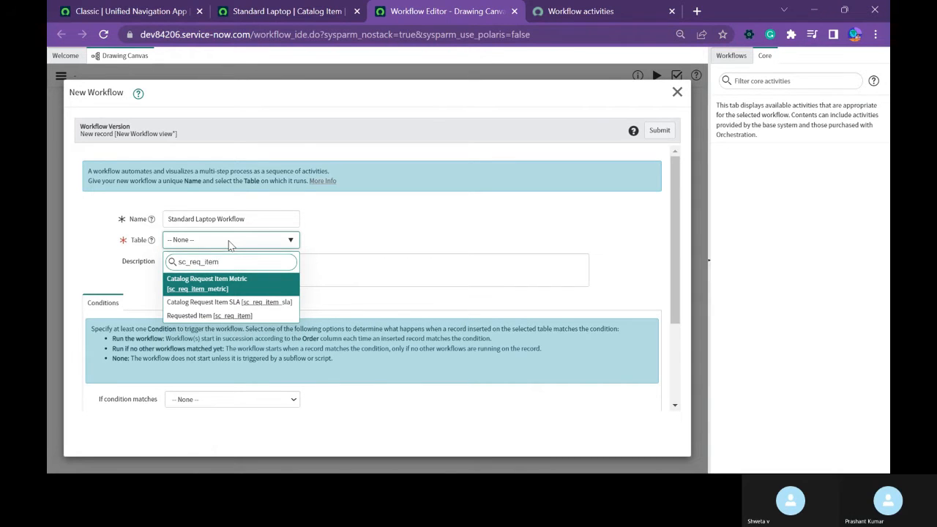
{"action": "key", "text": "Down"}
{"action": "key", "text": "Down"}
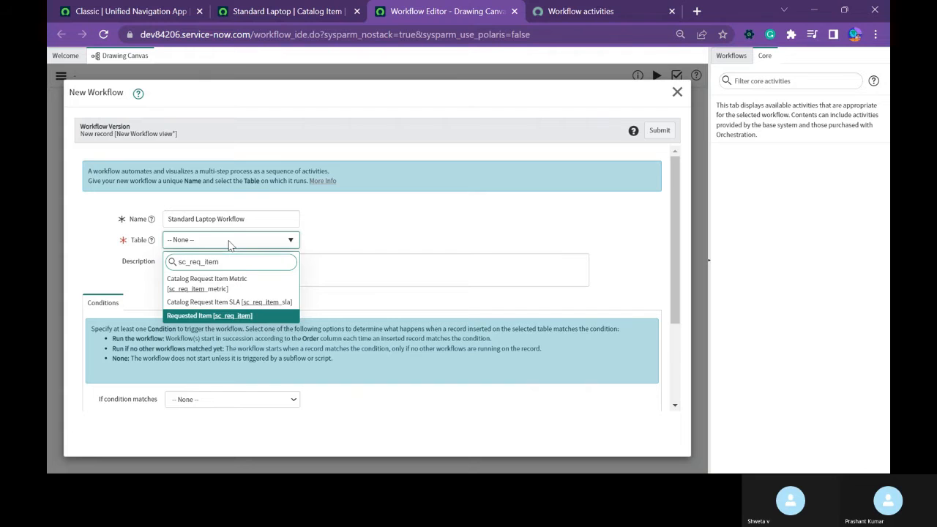
{"action": "key", "text": "Return"}
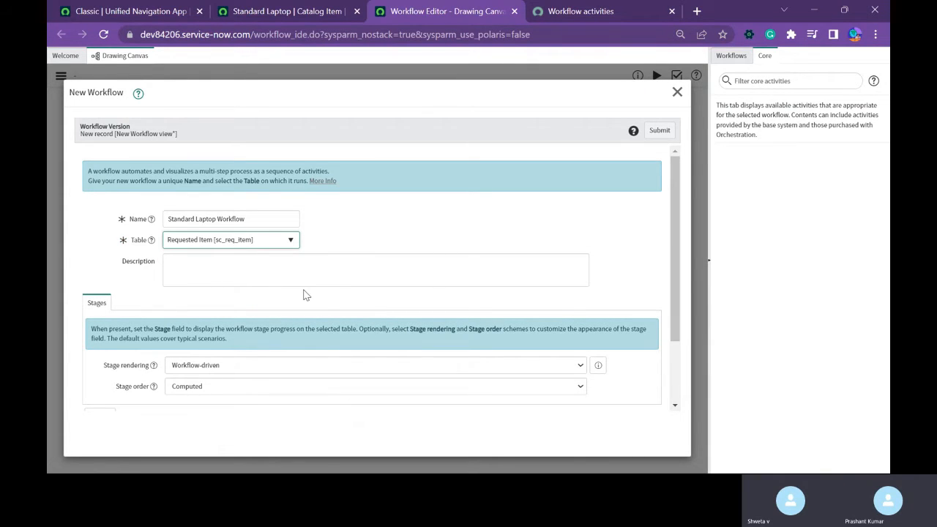
{"action": "left_click", "coordinate": [674, 388]}
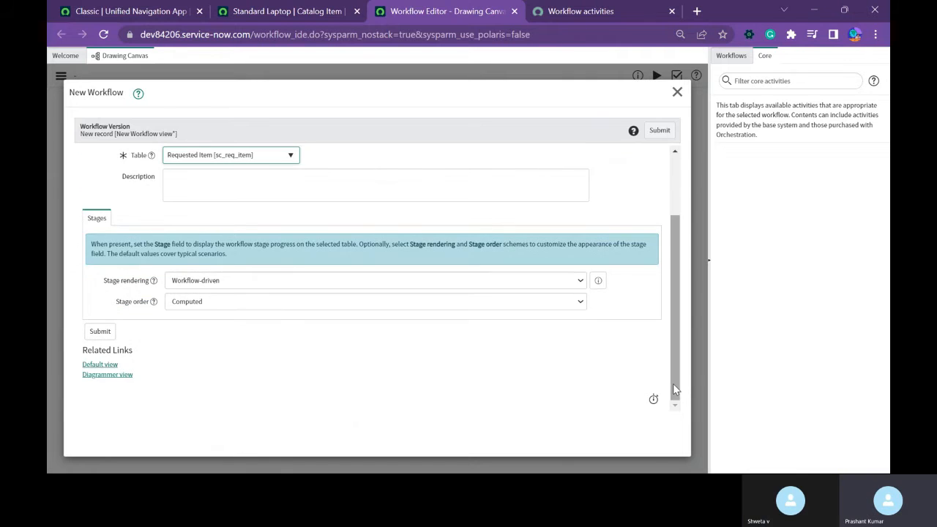
{"action": "left_click_drag", "start_coordinate": [674, 383], "coordinate": [673, 325]}
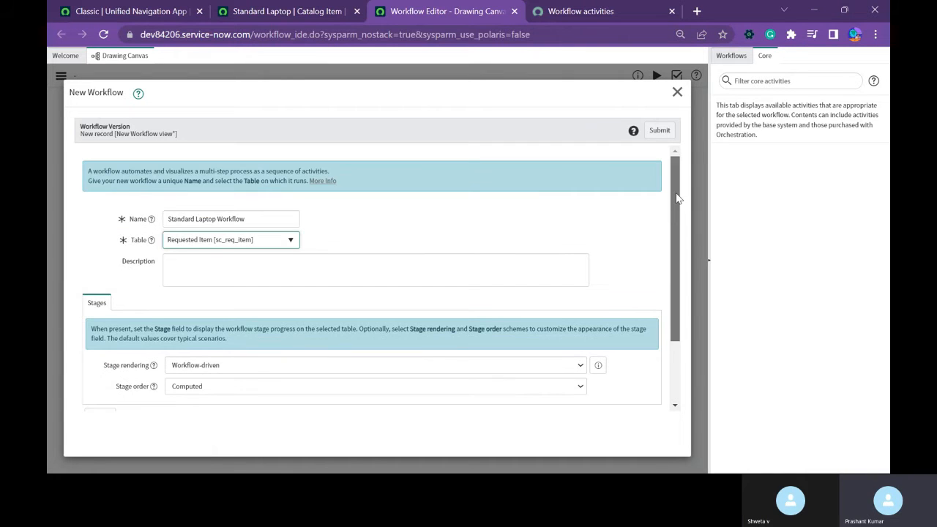
{"action": "left_click", "coordinate": [662, 137]}
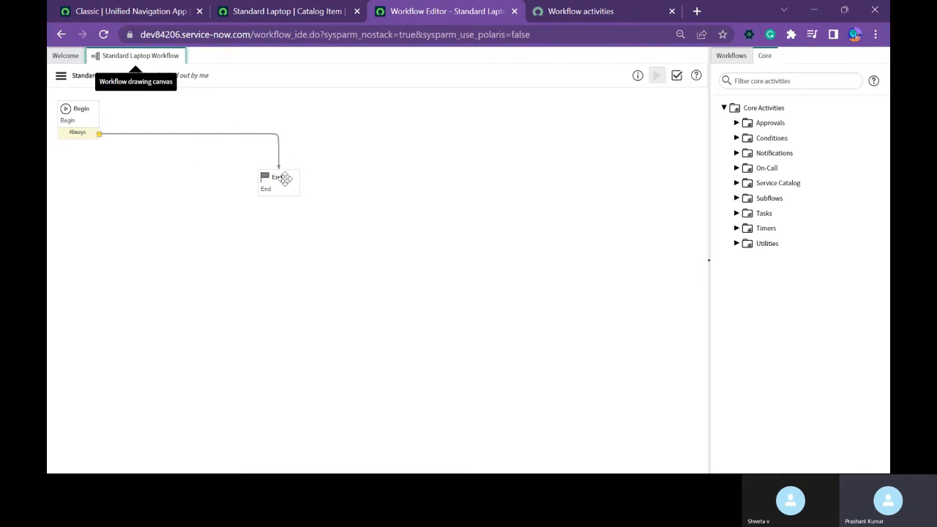
Move the End activity to the canvas's lower-right corner and add an Approval - User activity beside Begin.
{"action": "left_click_drag", "start_coordinate": [284, 178], "coordinate": [666, 389]}
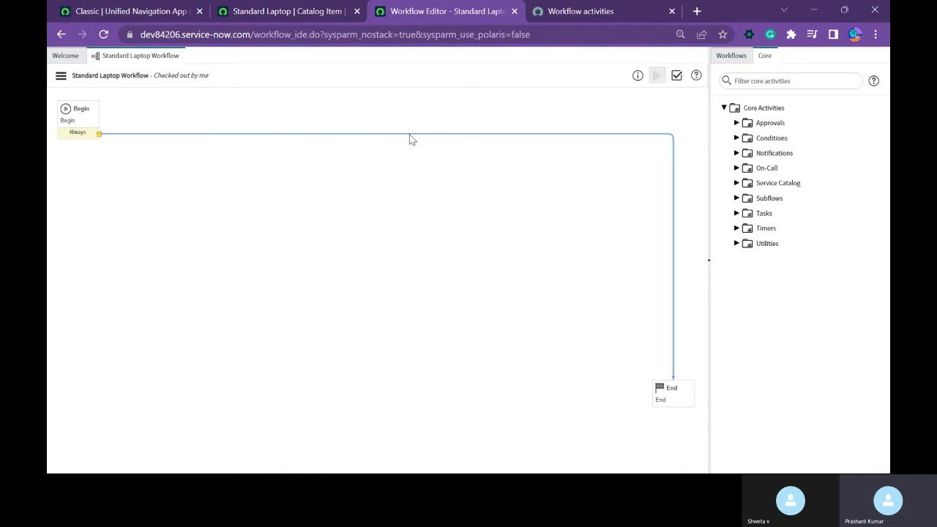
{"action": "left_click", "coordinate": [736, 123]}
{"action": "left_click_drag", "start_coordinate": [780, 153], "coordinate": [204, 119]}
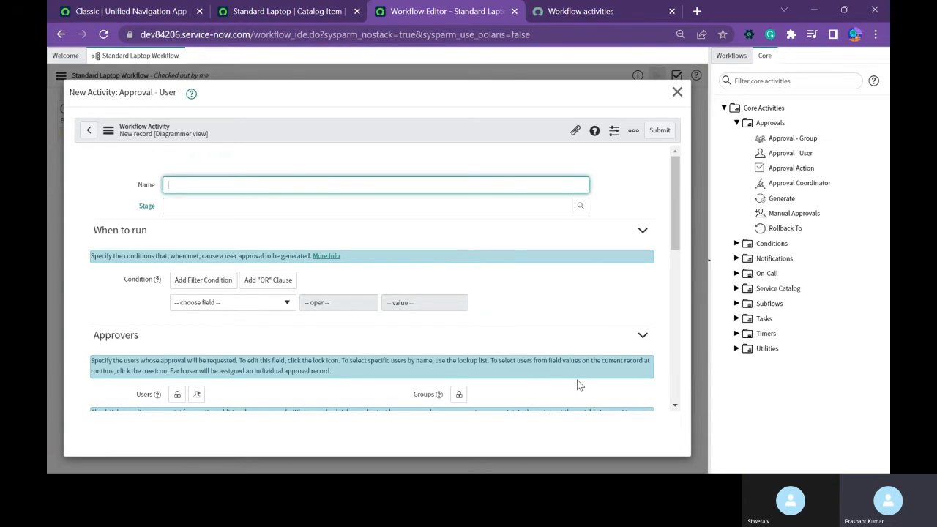
Name the new user approval activity "Approval to User".
{"action": "scroll", "coordinate": [556, 377], "scroll_direction": "down", "scroll_amount": 3}
{"action": "scroll", "coordinate": [566, 345], "scroll_direction": "up", "scroll_amount": 3}
{"action": "type", "text": "Appr"}
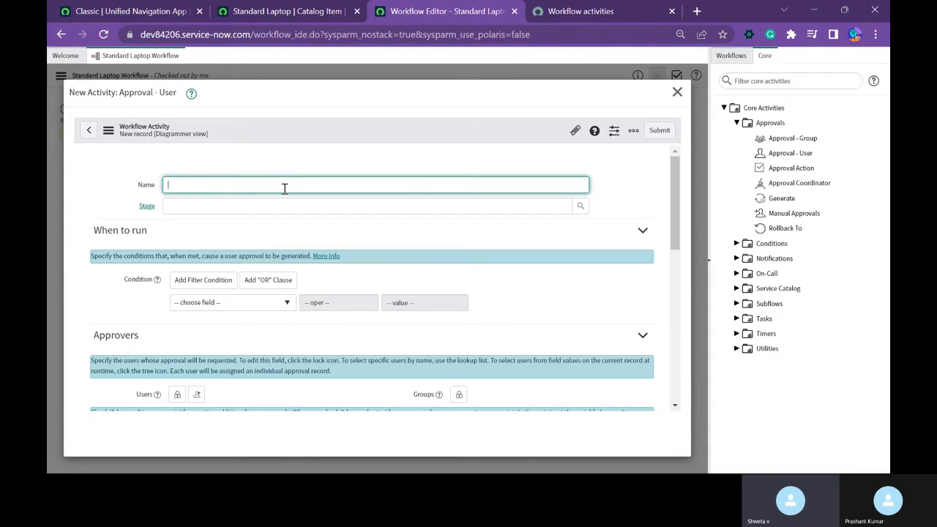
{"action": "type", "text": "oval"}
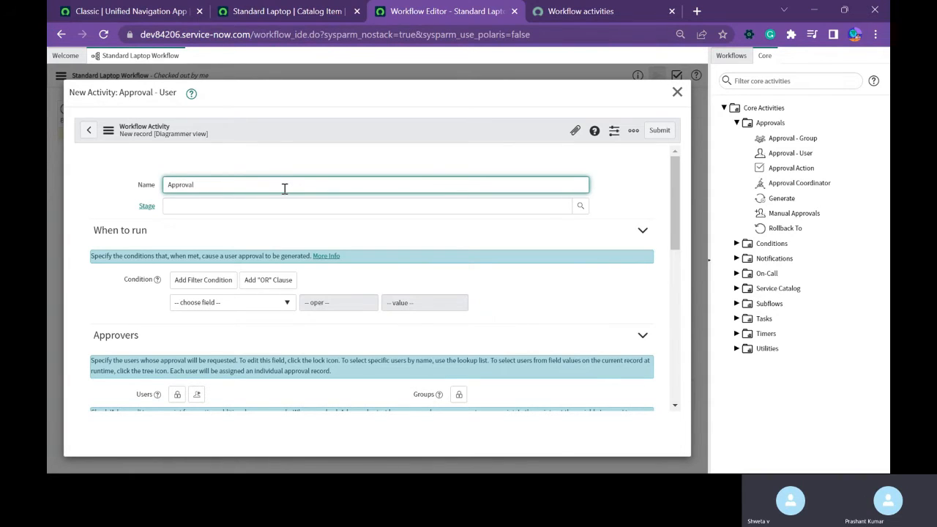
{"action": "type", "text": " to User"}
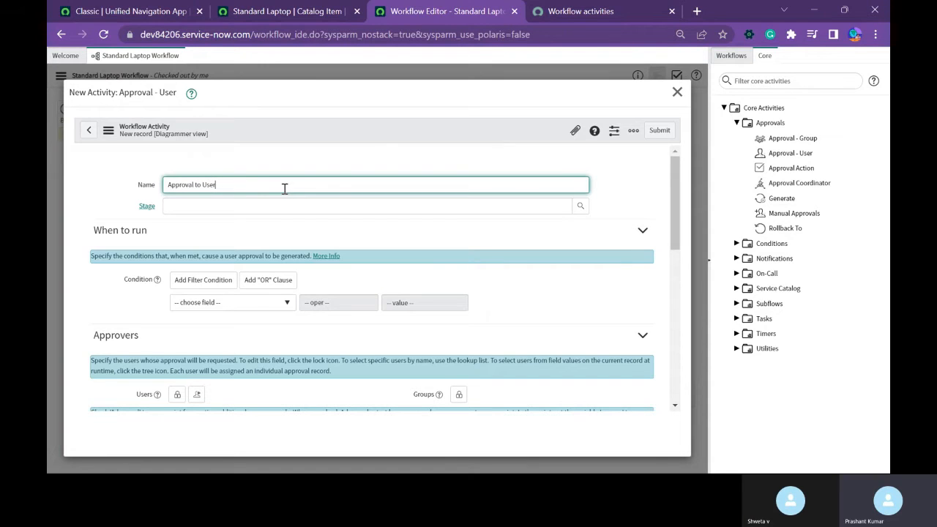
Set the approval activity's Stage to Waiting for Approval and review the available workflow stages.
{"action": "left_click", "coordinate": [581, 206]}
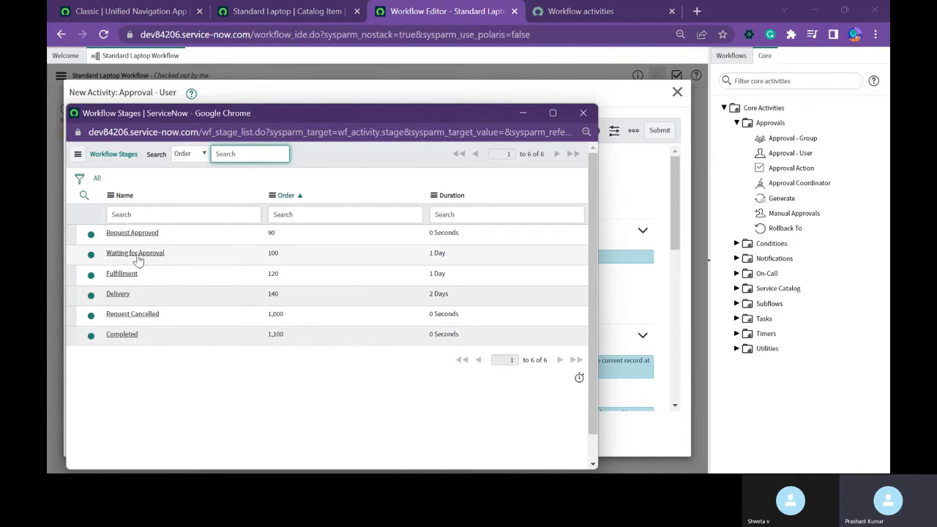
{"action": "left_click", "coordinate": [136, 254]}
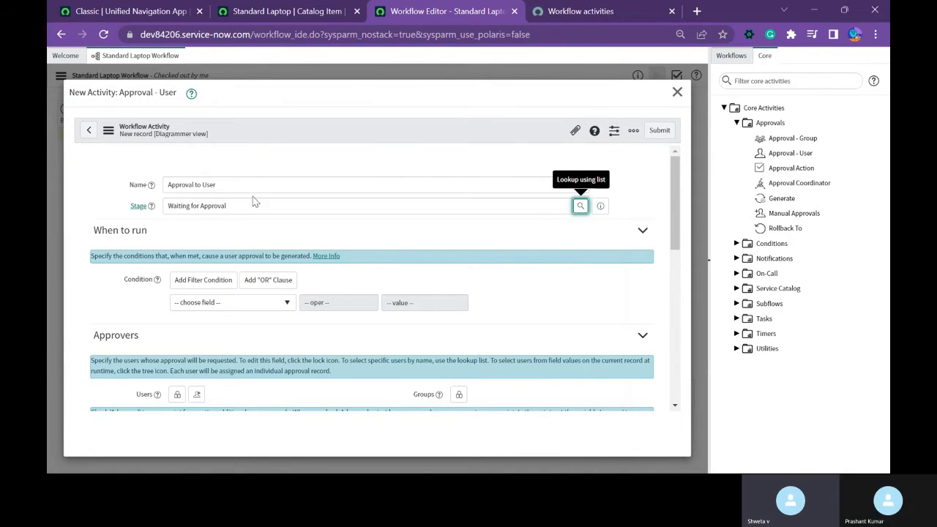
{"action": "left_click_drag", "start_coordinate": [228, 206], "coordinate": [132, 207]}
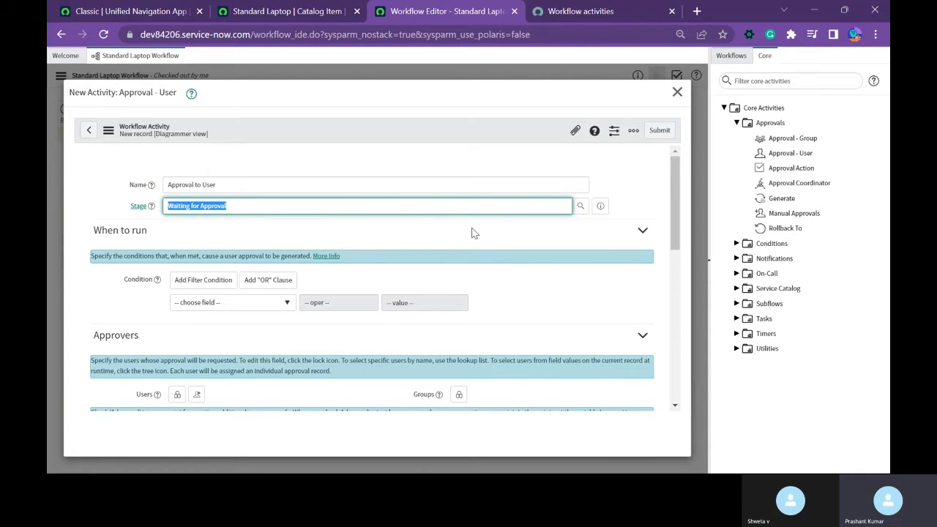
{"action": "left_click", "coordinate": [581, 209]}
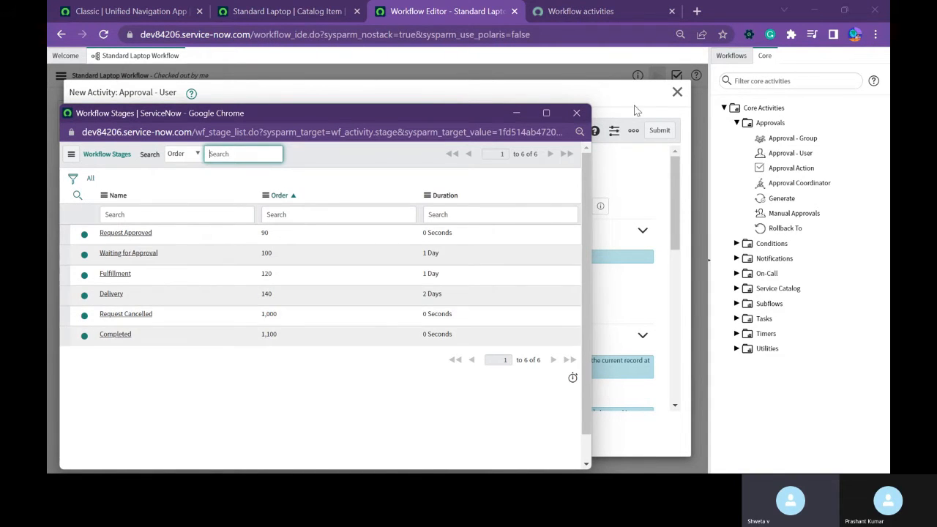
{"action": "left_click", "coordinate": [578, 114]}
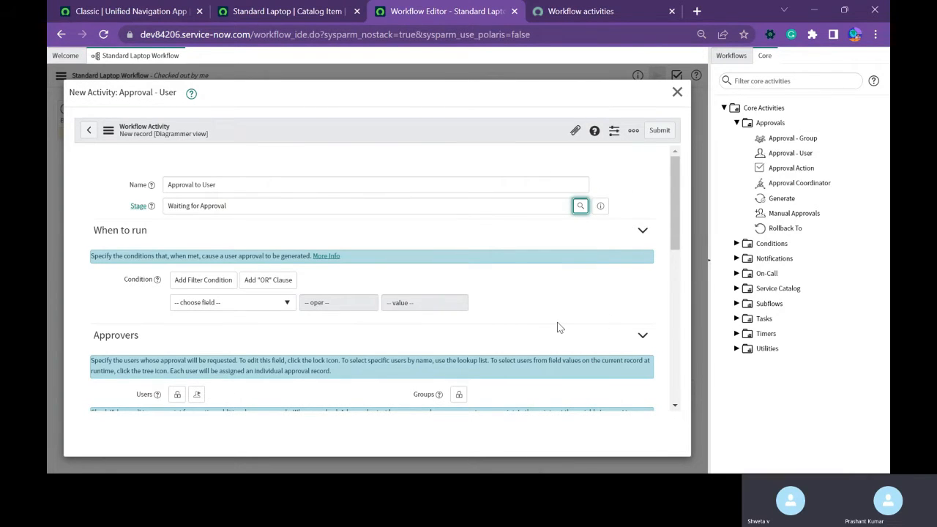
Add the first user in the lookup list to the approval activity's Users approvers and lock the field.
{"action": "scroll", "coordinate": [558, 327], "scroll_direction": "down", "scroll_amount": 3}
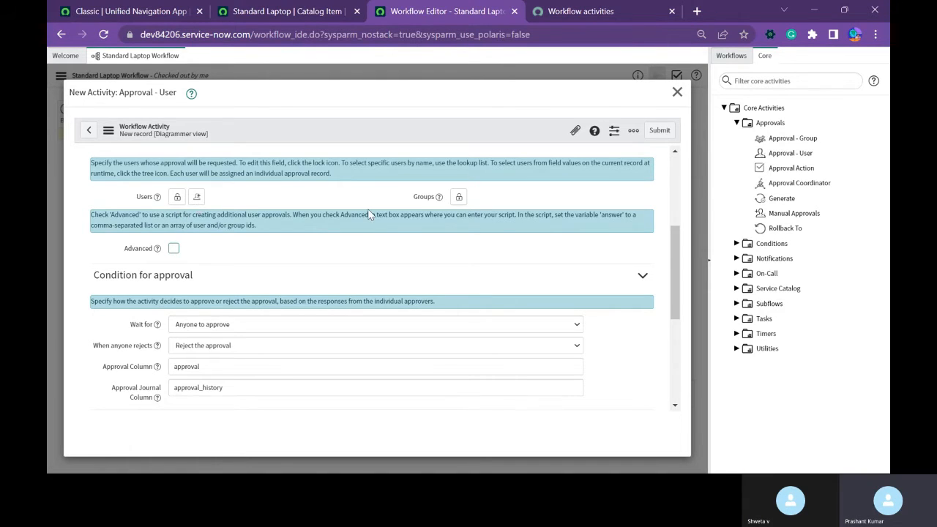
{"action": "scroll", "coordinate": [462, 203], "scroll_direction": "up", "scroll_amount": 3}
{"action": "scroll", "coordinate": [426, 304], "scroll_direction": "down", "scroll_amount": 3}
{"action": "scroll", "coordinate": [435, 252], "scroll_direction": "up", "scroll_amount": 2}
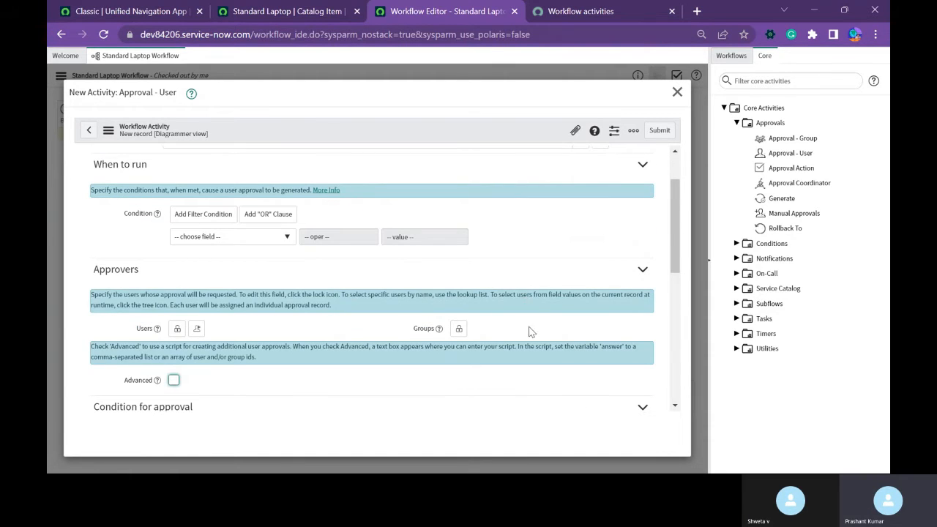
{"action": "left_click", "coordinate": [177, 328]}
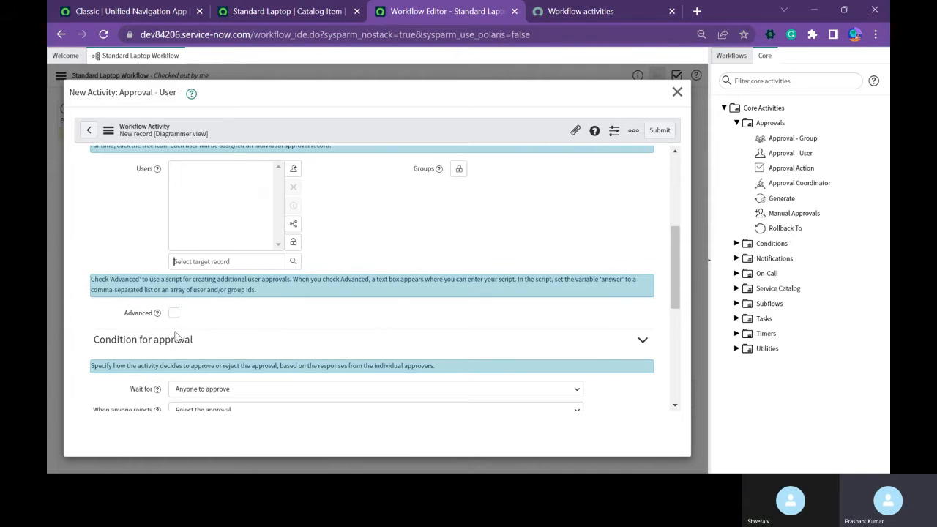
{"action": "scroll", "coordinate": [248, 289], "scroll_direction": "up", "scroll_amount": 2}
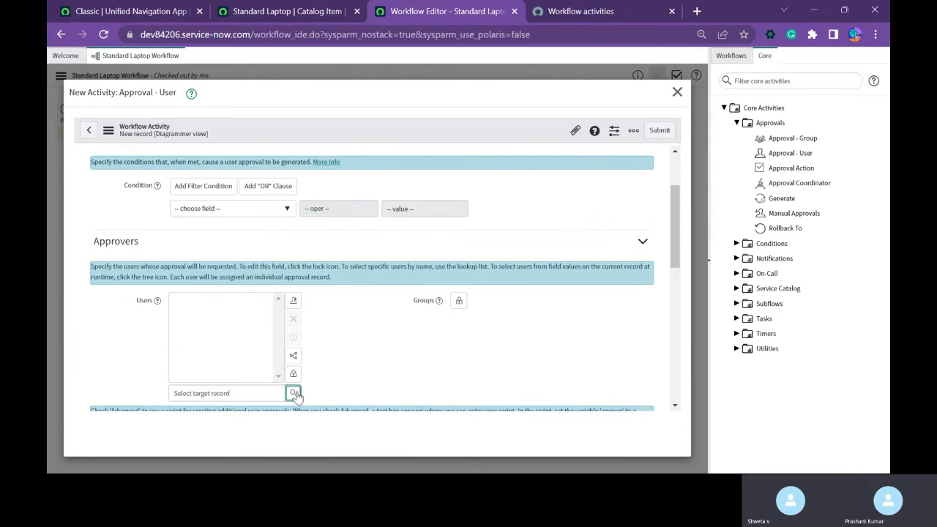
{"action": "left_click", "coordinate": [293, 393]}
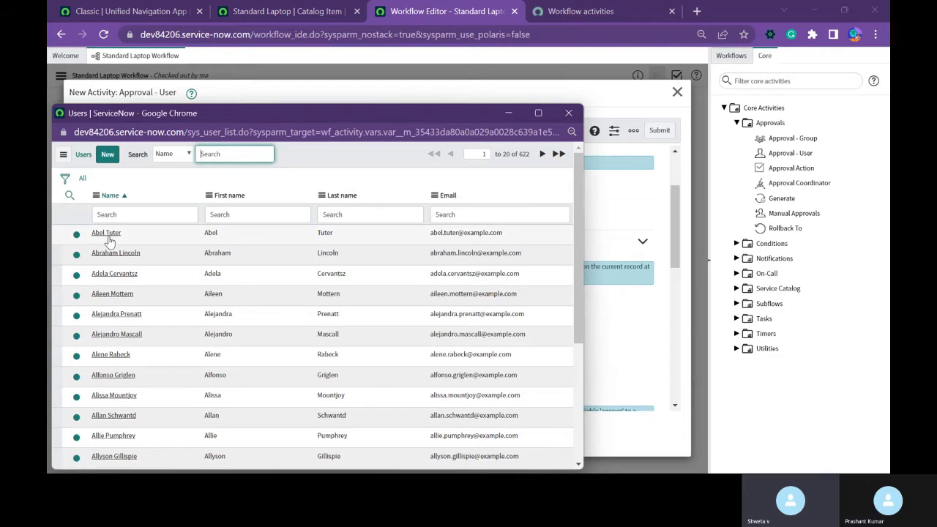
{"action": "left_click", "coordinate": [106, 232]}
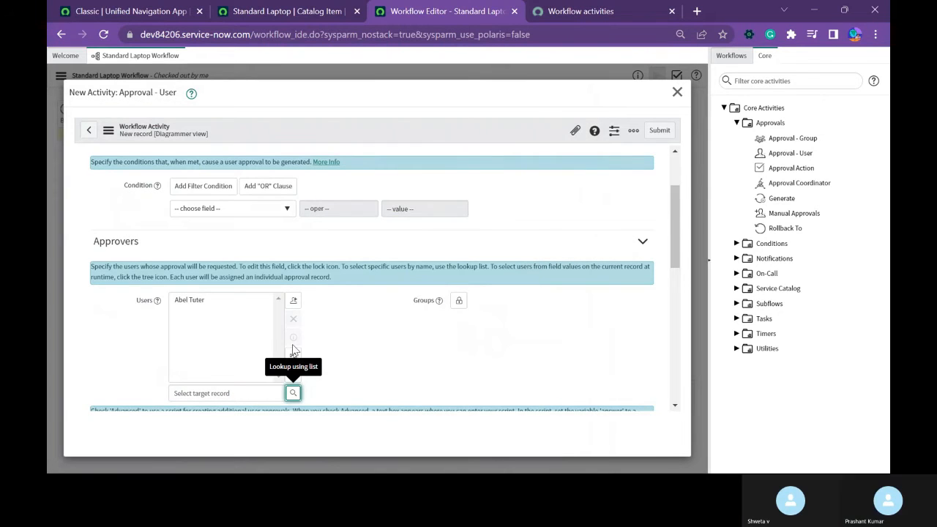
{"action": "left_click", "coordinate": [293, 300]}
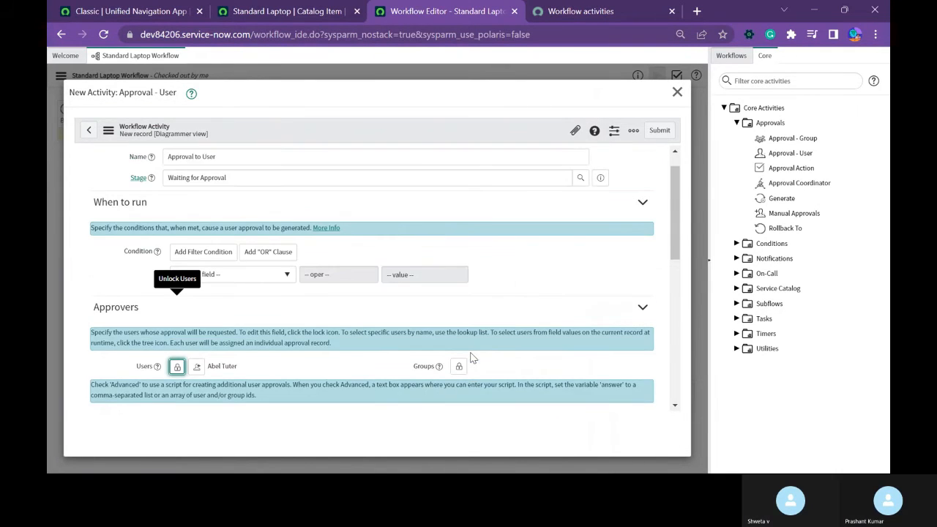
Add the App Engine Studio Users group to the approval activity's Groups approvers and lock the field.
{"action": "scroll", "coordinate": [472, 351], "scroll_direction": "down", "scroll_amount": 4}
{"action": "scroll", "coordinate": [472, 348], "scroll_direction": "up", "scroll_amount": 1}
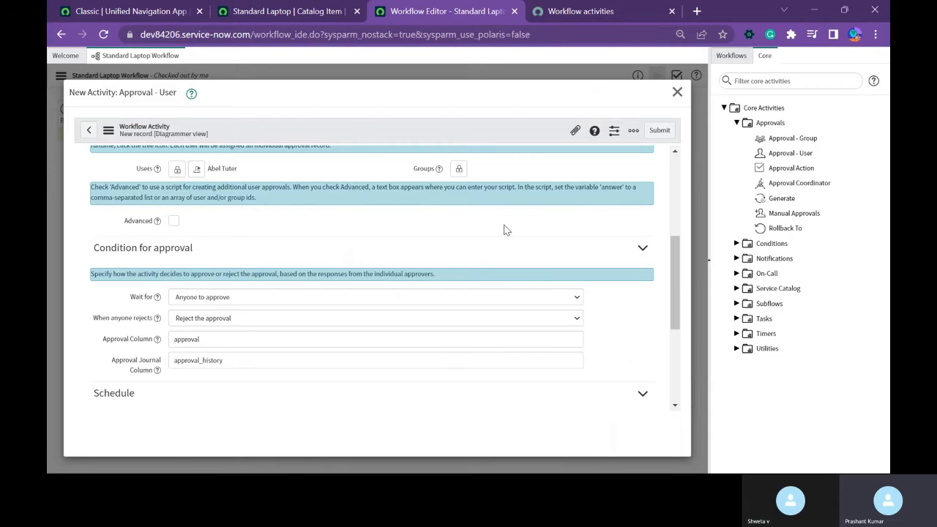
{"action": "scroll", "coordinate": [504, 230], "scroll_direction": "up", "scroll_amount": 2}
{"action": "left_click", "coordinate": [459, 302]}
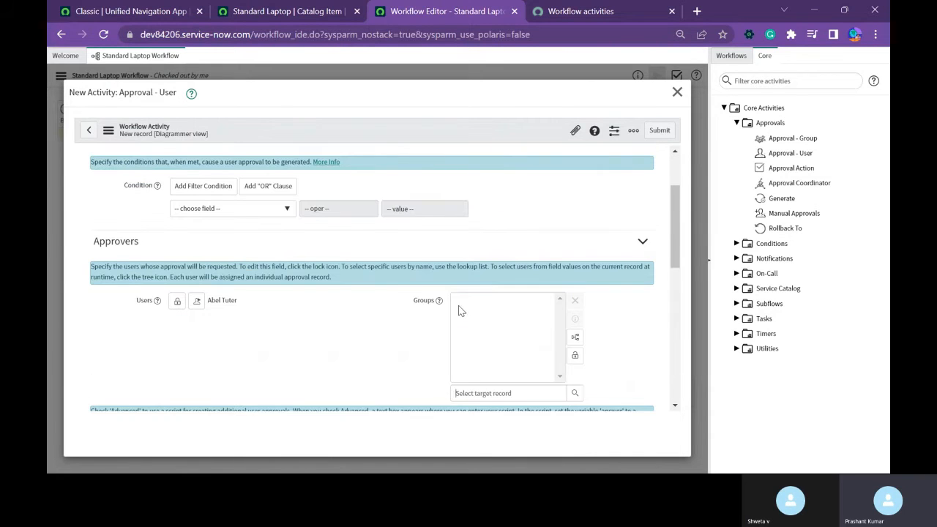
{"action": "left_click", "coordinate": [575, 393]}
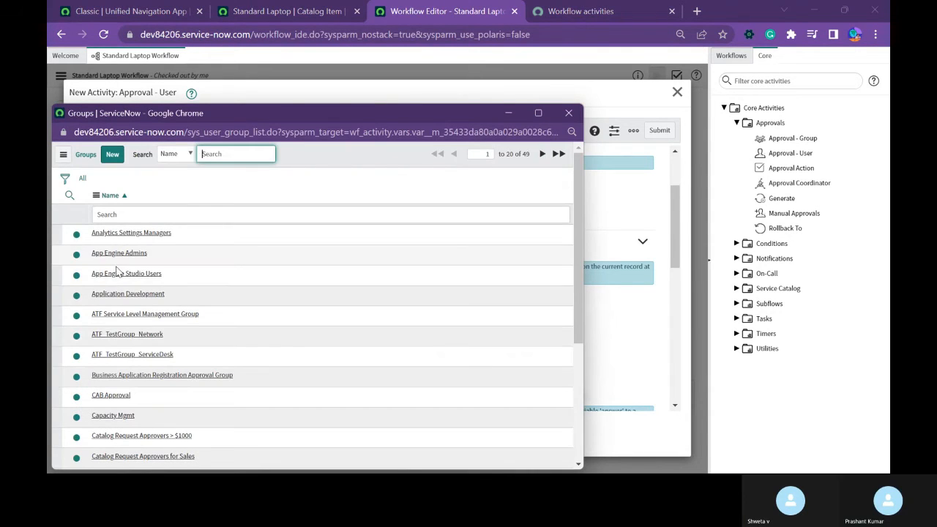
{"action": "left_click", "coordinate": [118, 273]}
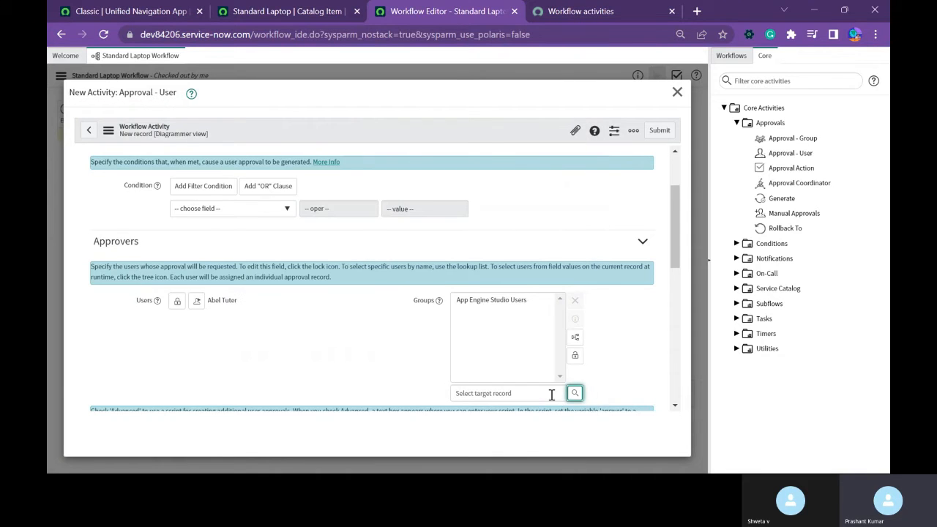
{"action": "left_click", "coordinate": [575, 354]}
{"action": "scroll", "coordinate": [494, 307], "scroll_direction": "up", "scroll_amount": 1}
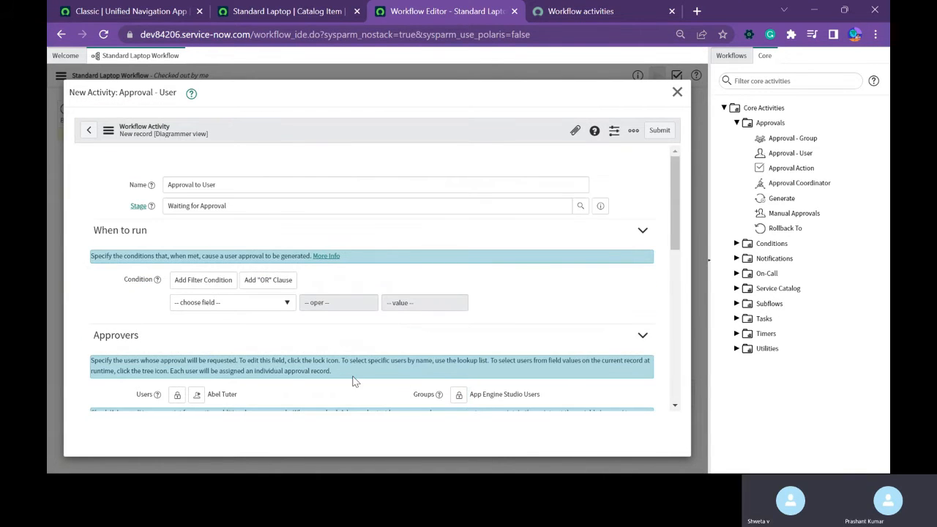
Set the approval condition's Wait for option to Anyone to approve and submit the user approval activity.
{"action": "scroll", "coordinate": [261, 391], "scroll_direction": "down", "scroll_amount": 2}
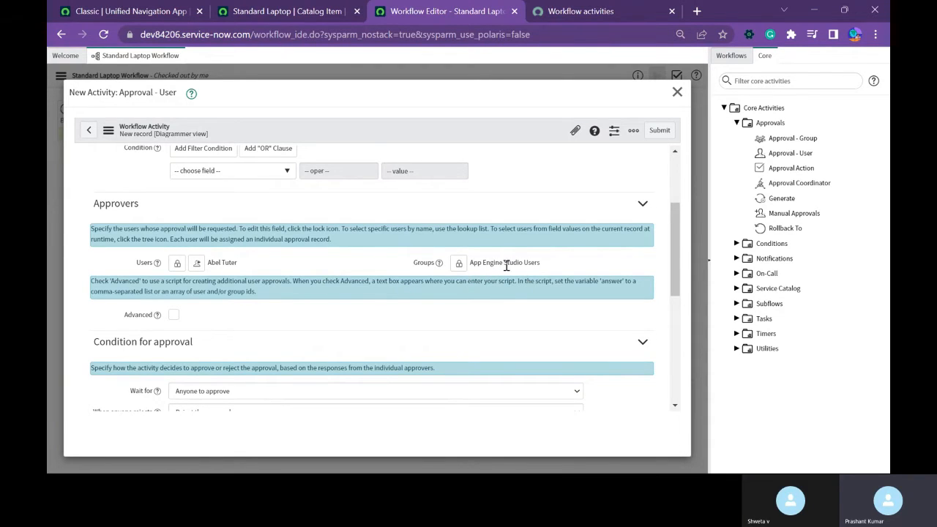
{"action": "scroll", "coordinate": [482, 322], "scroll_direction": "down", "scroll_amount": 1}
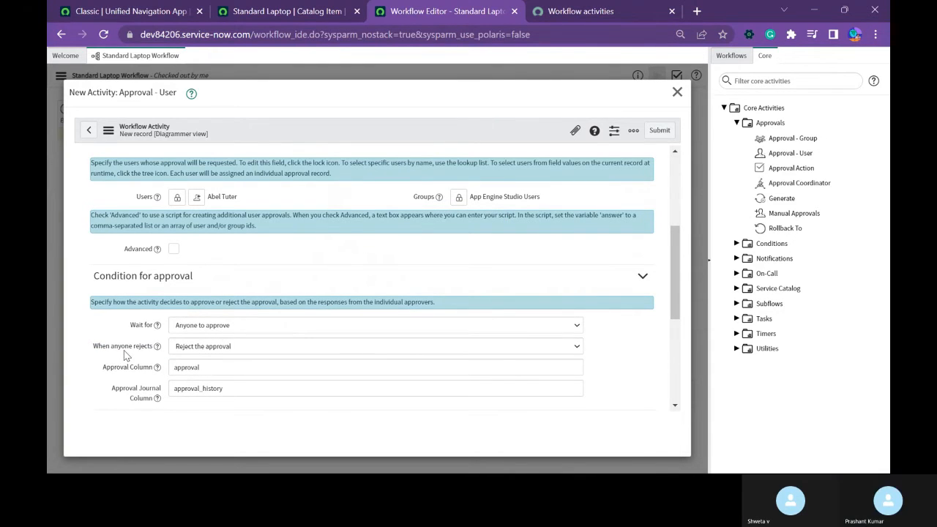
{"action": "left_click", "coordinate": [229, 328]}
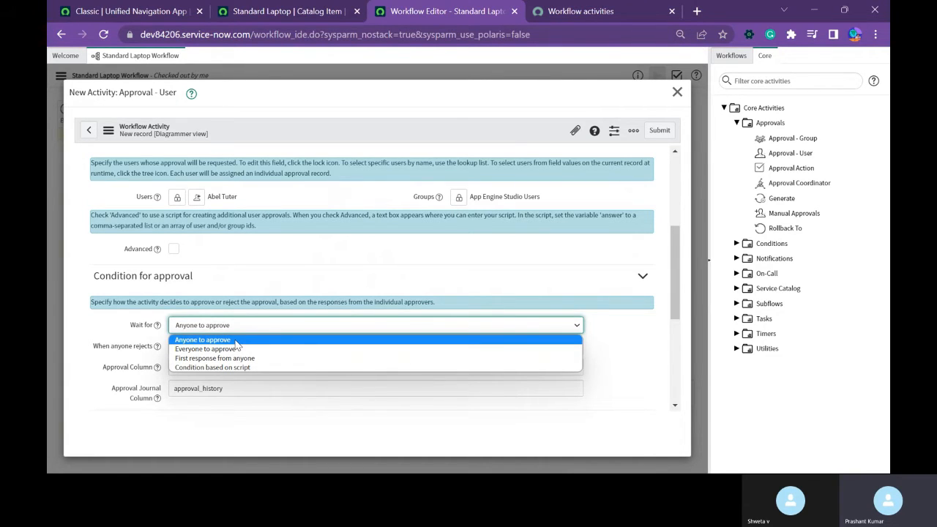
{"action": "left_click", "coordinate": [236, 341]}
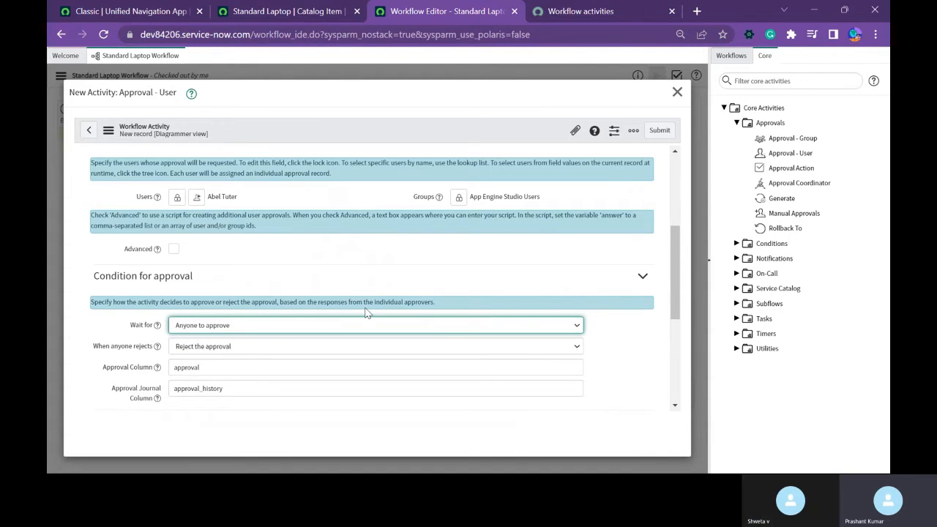
{"action": "scroll", "coordinate": [366, 312], "scroll_direction": "up", "scroll_amount": 3}
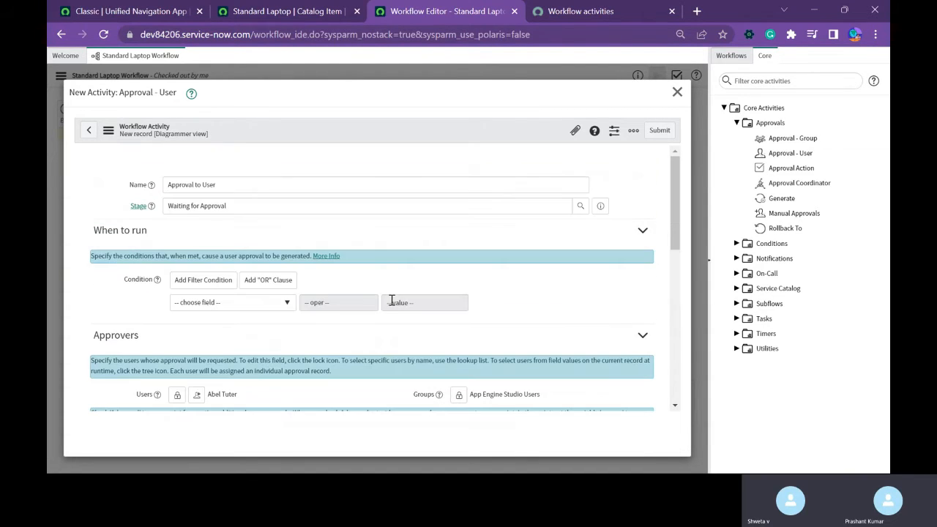
{"action": "left_click", "coordinate": [662, 132]}
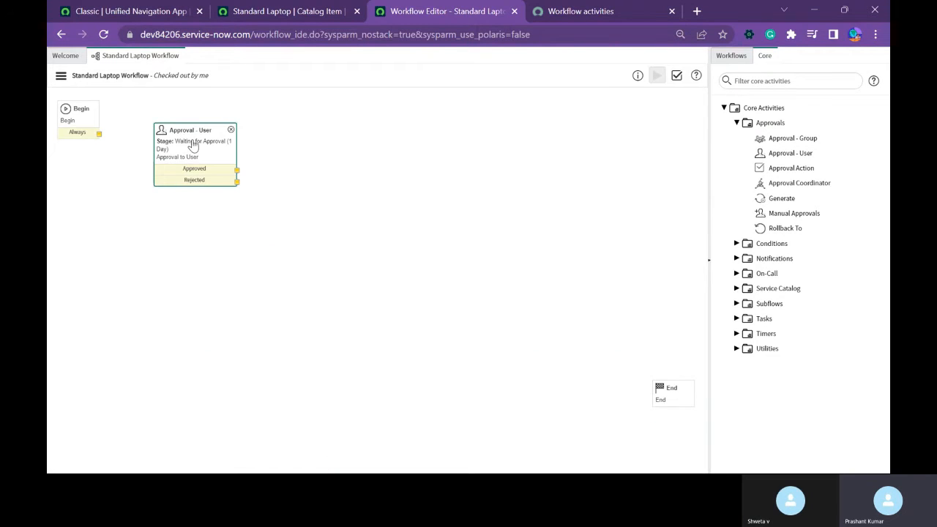
Connect Begin's Always output to the user approval activity and place that activity slightly lower than Begin, to its right.
{"action": "left_click_drag", "start_coordinate": [192, 146], "coordinate": [218, 127]}
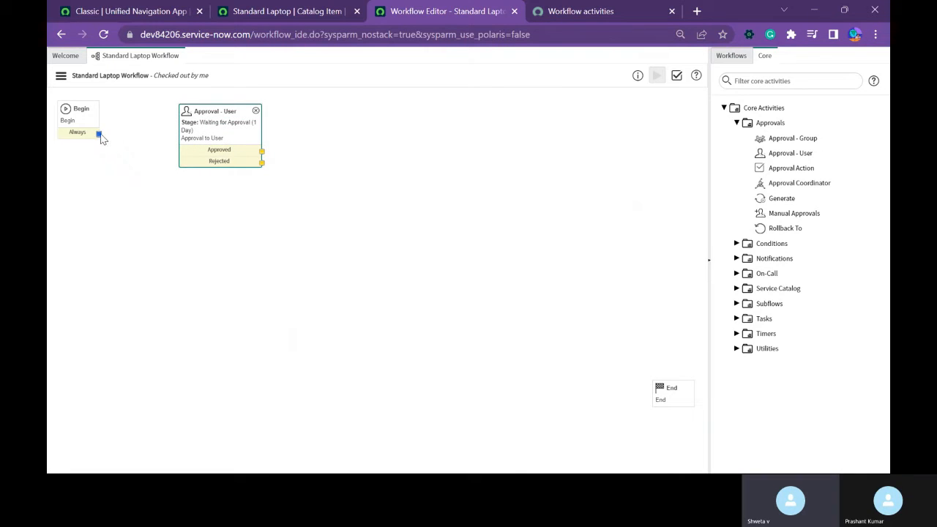
{"action": "left_click_drag", "start_coordinate": [100, 135], "coordinate": [219, 131]}
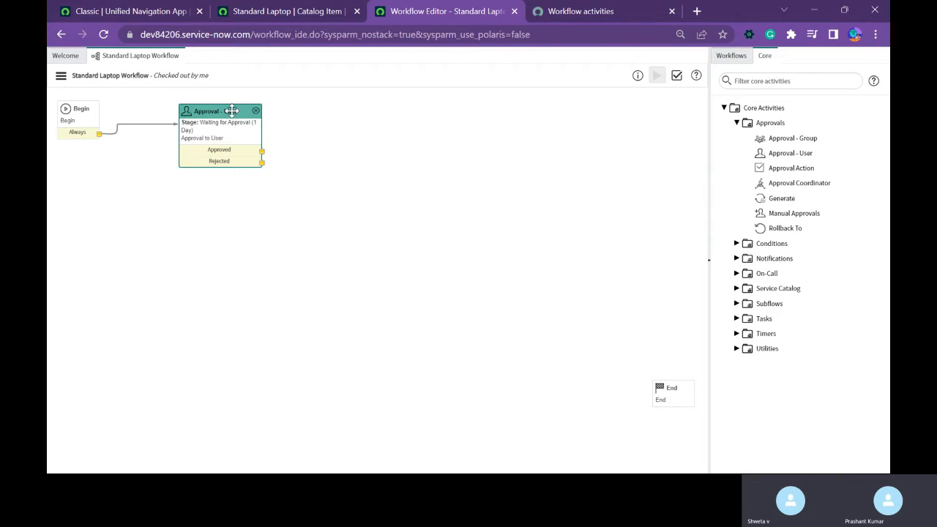
{"action": "left_click_drag", "start_coordinate": [231, 110], "coordinate": [220, 144]}
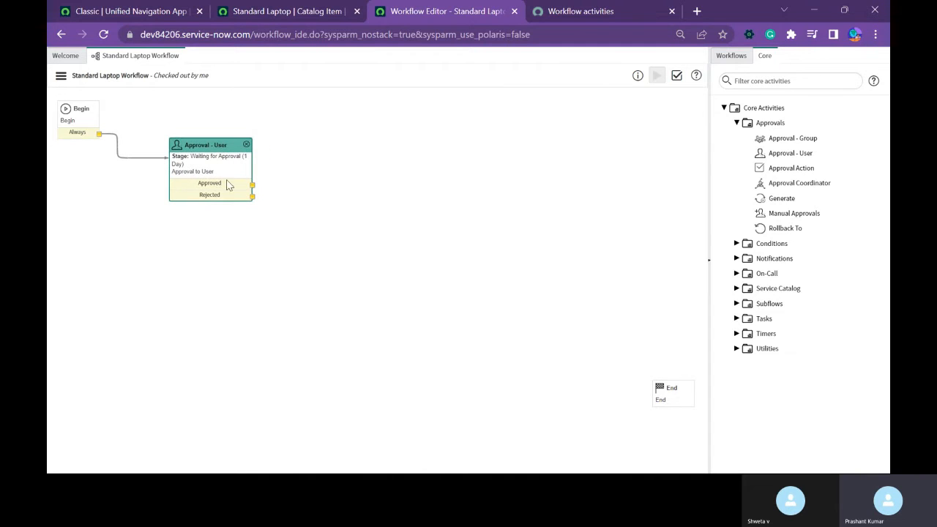
{"action": "left_click_drag", "start_coordinate": [251, 184], "coordinate": [342, 346]}
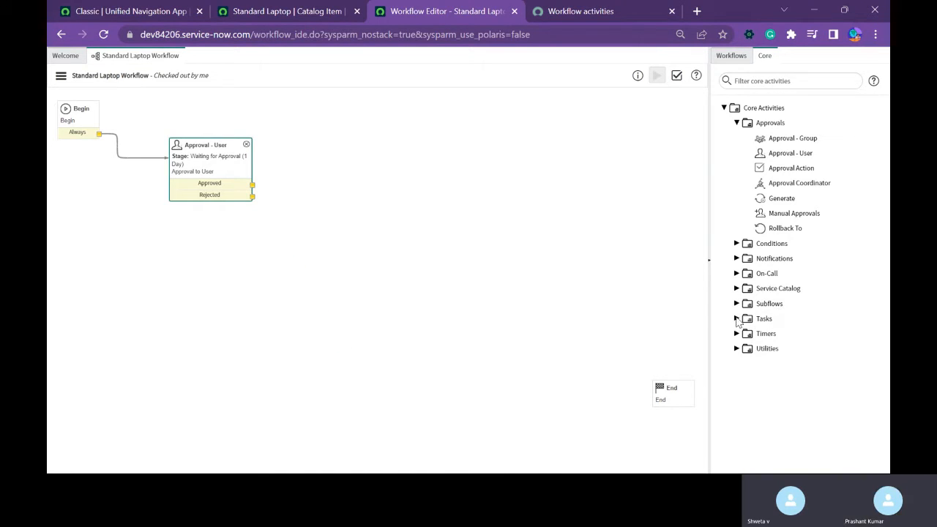
Add a Catalog Task activity to the right of the user approval and name it "Assign a Laptop to the User".
{"action": "left_click", "coordinate": [737, 319]}
{"action": "left_click_drag", "start_coordinate": [778, 347], "coordinate": [381, 133]}
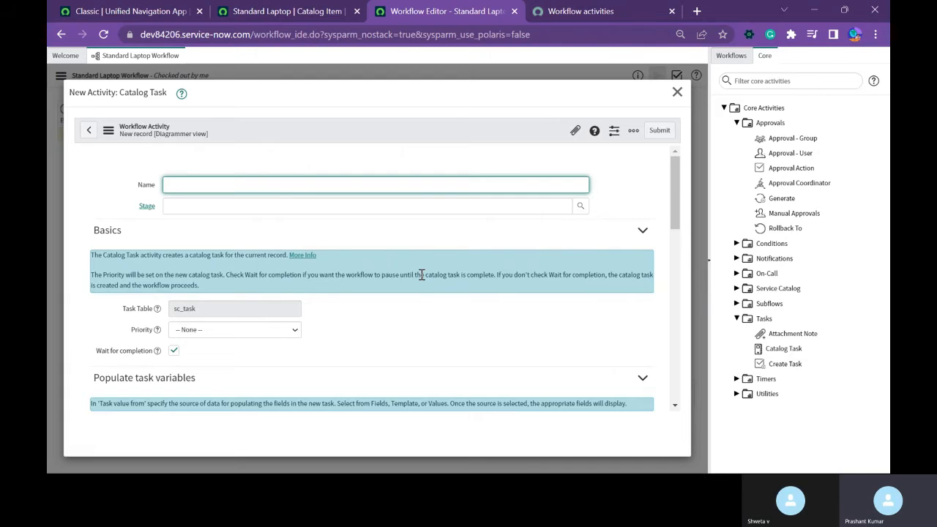
{"action": "type", "text": "Assign a"}
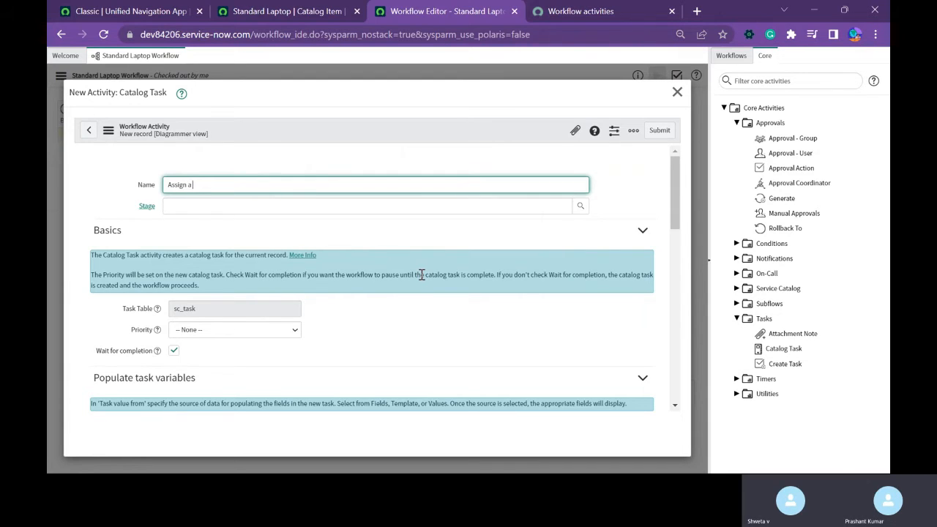
{"action": "type", "text": " Laptop"}
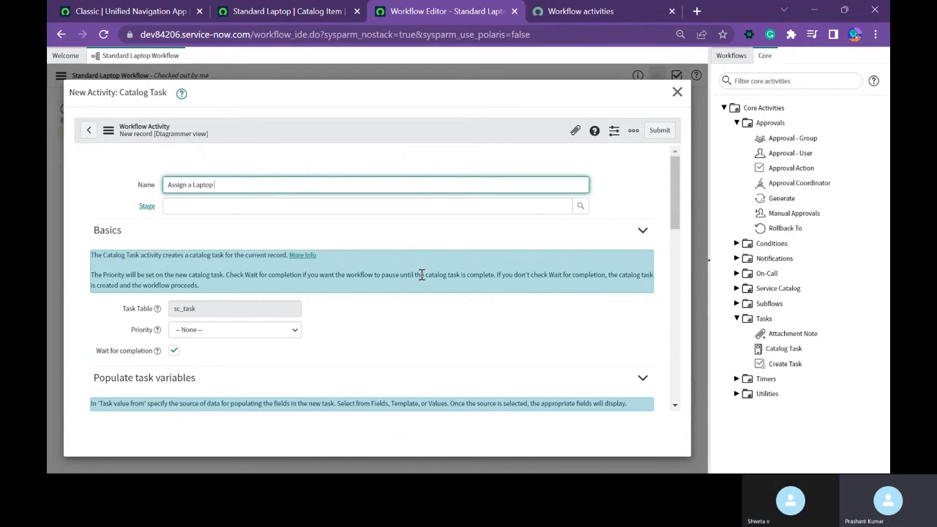
{"action": "type", "text": " to the User"}
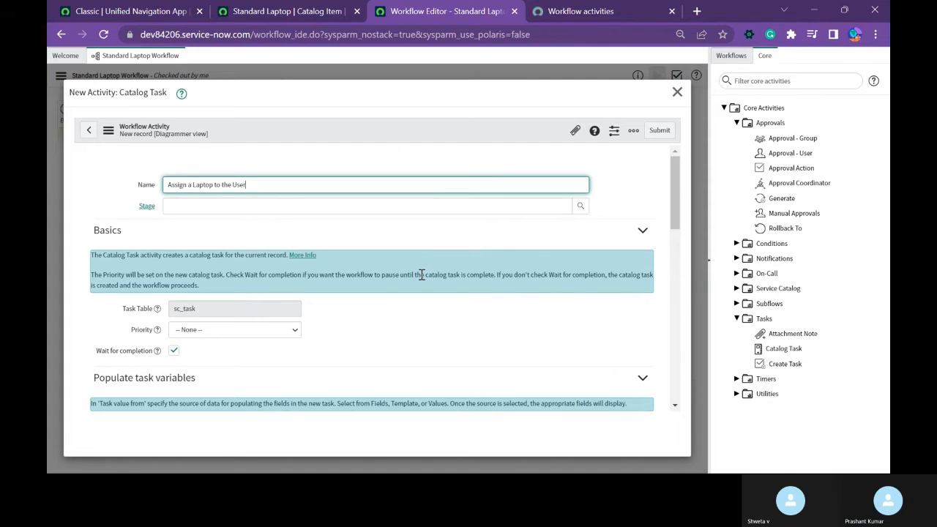
Set the catalog task's Stage to Fulfillment and its Short description to "Assign a laptop to the User".
{"action": "left_click", "coordinate": [581, 207]}
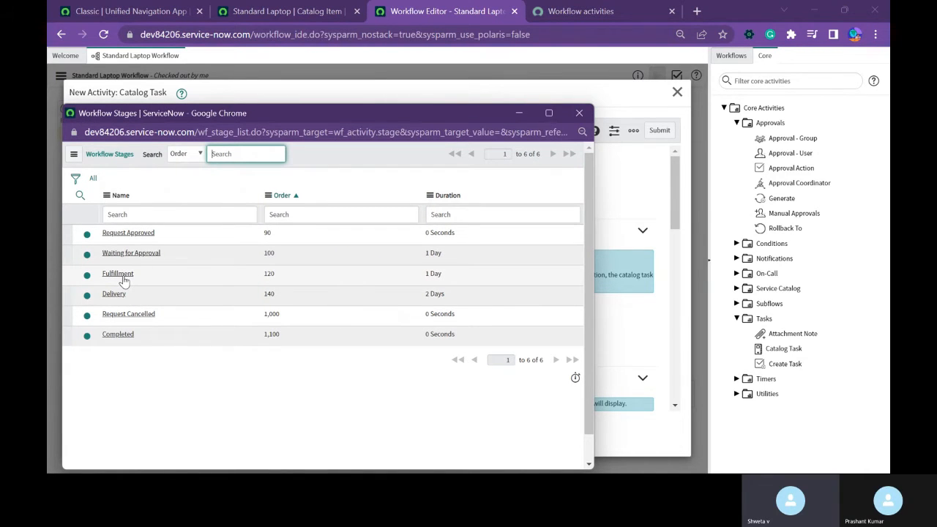
{"action": "left_click", "coordinate": [119, 275]}
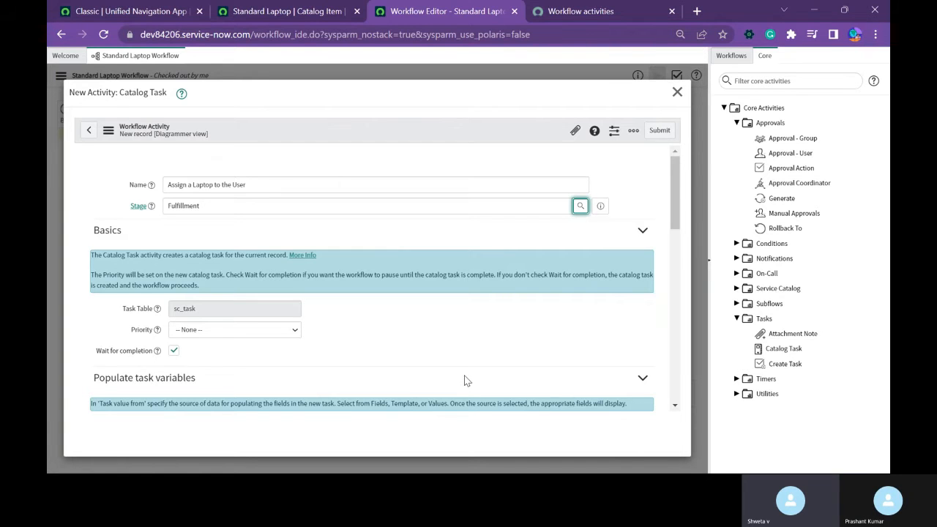
{"action": "scroll", "coordinate": [448, 316], "scroll_direction": "down", "scroll_amount": 4}
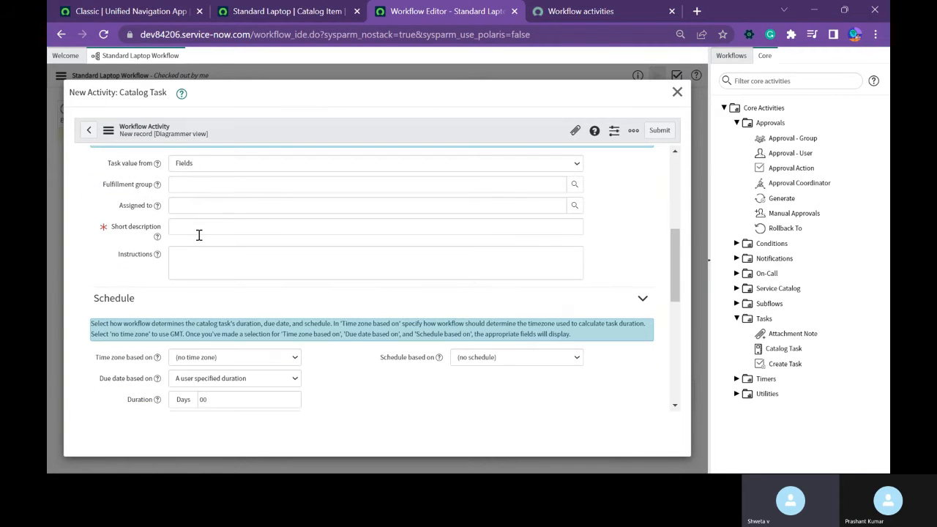
{"action": "scroll", "coordinate": [224, 232], "scroll_direction": "up", "scroll_amount": 2}
{"action": "scroll", "coordinate": [226, 240], "scroll_direction": "down", "scroll_amount": 1}
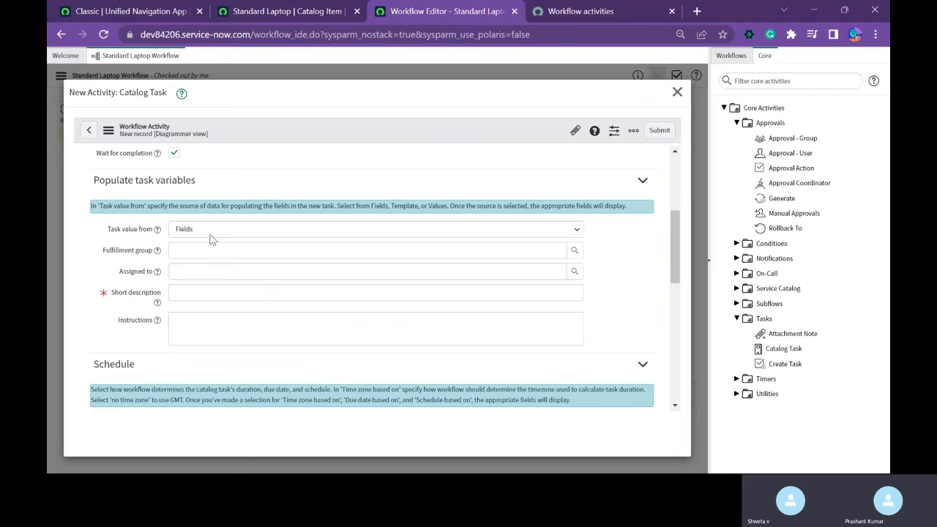
{"action": "left_click", "coordinate": [204, 292]}
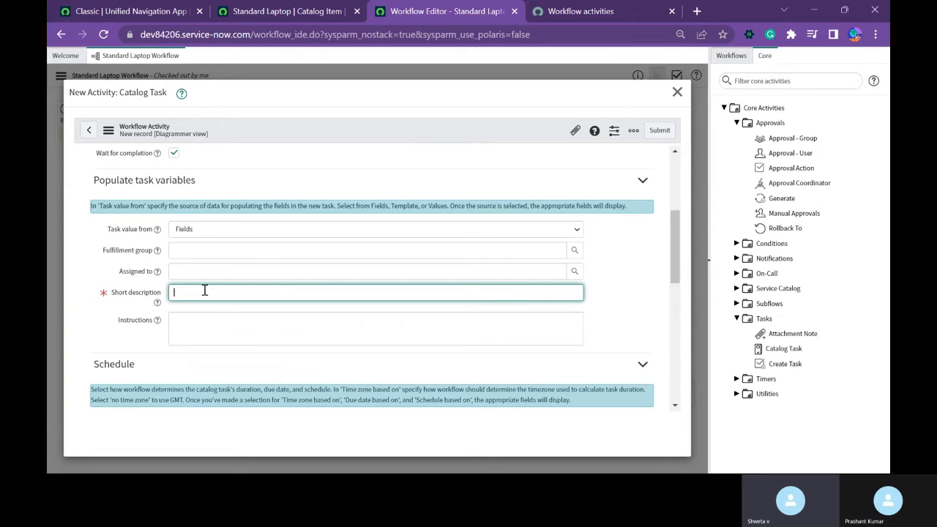
{"action": "type", "text": "Assign a laptop"}
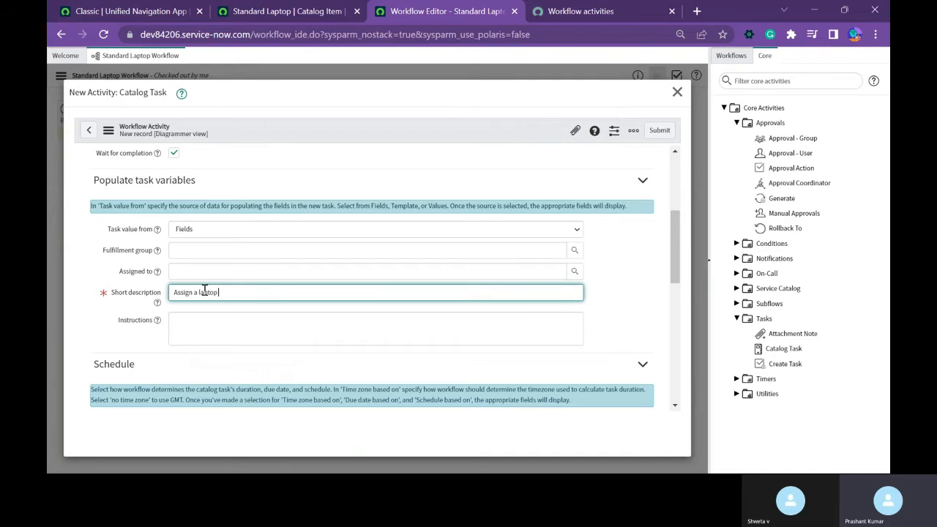
{"action": "type", "text": " to the UYs"}
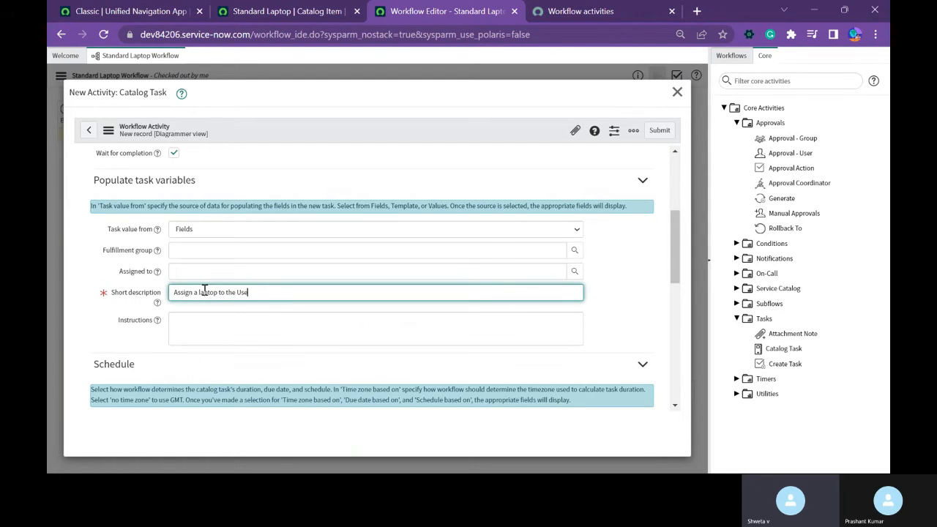
{"action": "type", "text": "r"}
Submit the catalog task activity and connect the user approval's Approved output to it.
{"action": "scroll", "coordinate": [250, 336], "scroll_direction": "down", "scroll_amount": 5}
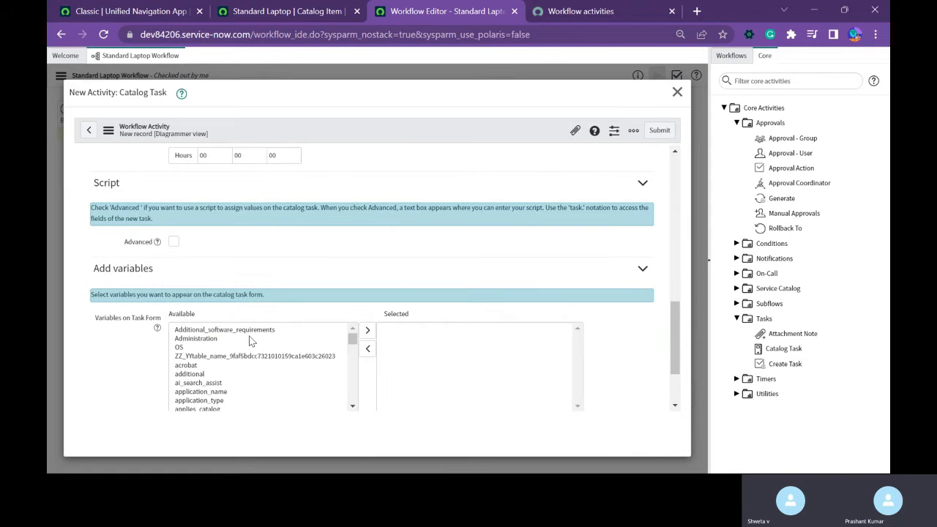
{"action": "scroll", "coordinate": [249, 335], "scroll_direction": "up", "scroll_amount": 3}
{"action": "scroll", "coordinate": [250, 336], "scroll_direction": "down", "scroll_amount": 3}
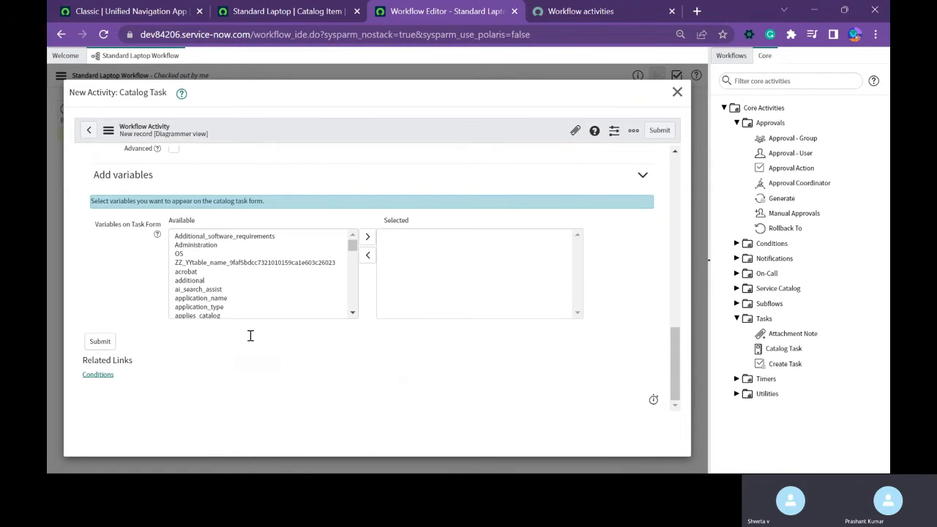
{"action": "scroll", "coordinate": [237, 290], "scroll_direction": "down", "scroll_amount": 2}
{"action": "scroll", "coordinate": [238, 295], "scroll_direction": "up", "scroll_amount": 5}
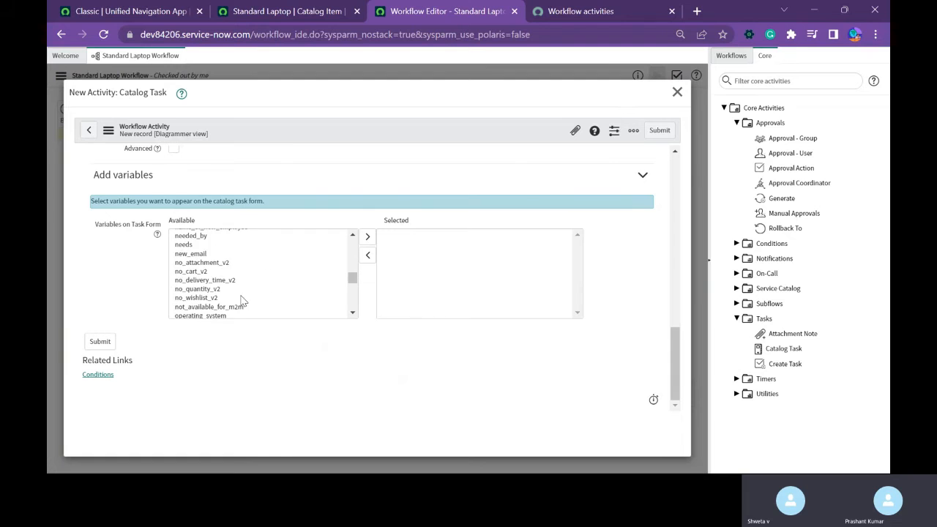
{"action": "scroll", "coordinate": [659, 265], "scroll_direction": "up", "scroll_amount": 15}
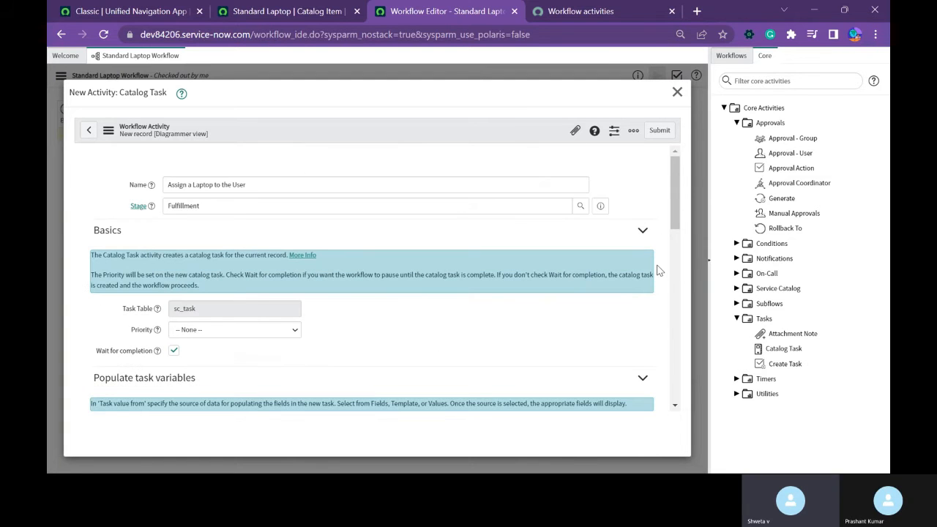
{"action": "left_click", "coordinate": [659, 131]}
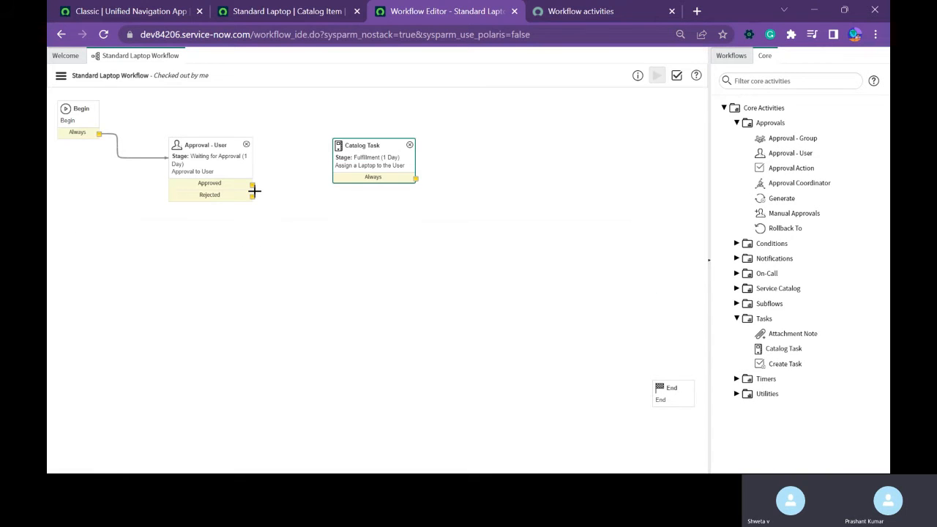
{"action": "left_click_drag", "start_coordinate": [251, 185], "coordinate": [382, 170]}
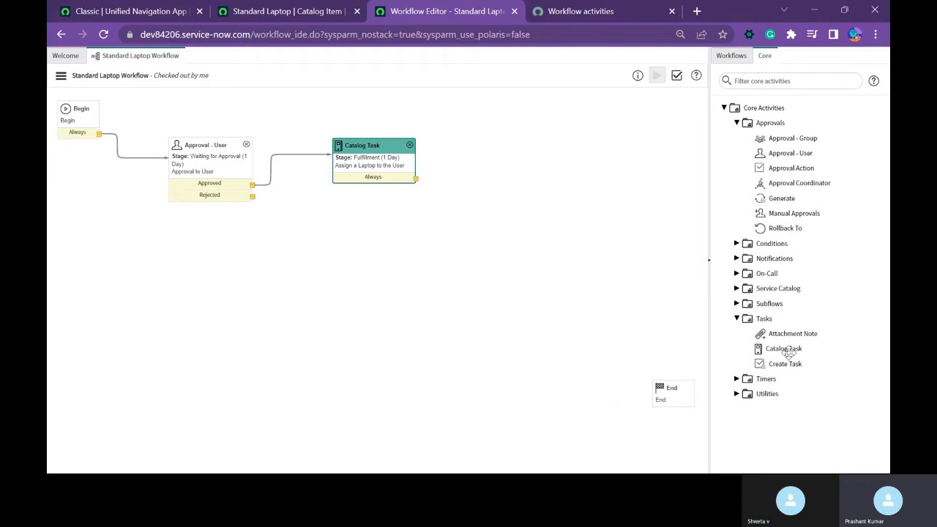
Add a Set Values activity below the user approval and catalog task, and name it "Cancel".
{"action": "left_click", "coordinate": [745, 395]}
{"action": "scroll", "coordinate": [797, 355], "scroll_direction": "down", "scroll_amount": 2}
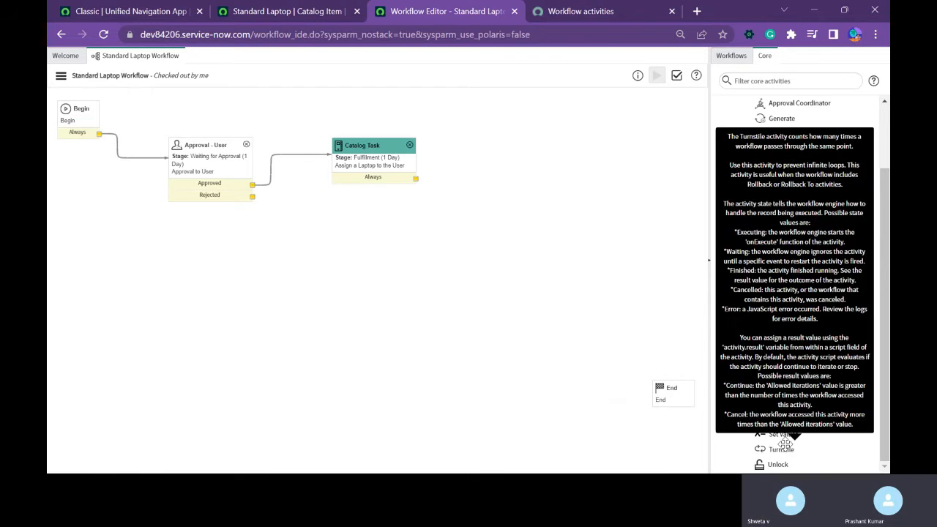
{"action": "left_click_drag", "start_coordinate": [784, 433], "coordinate": [338, 247]}
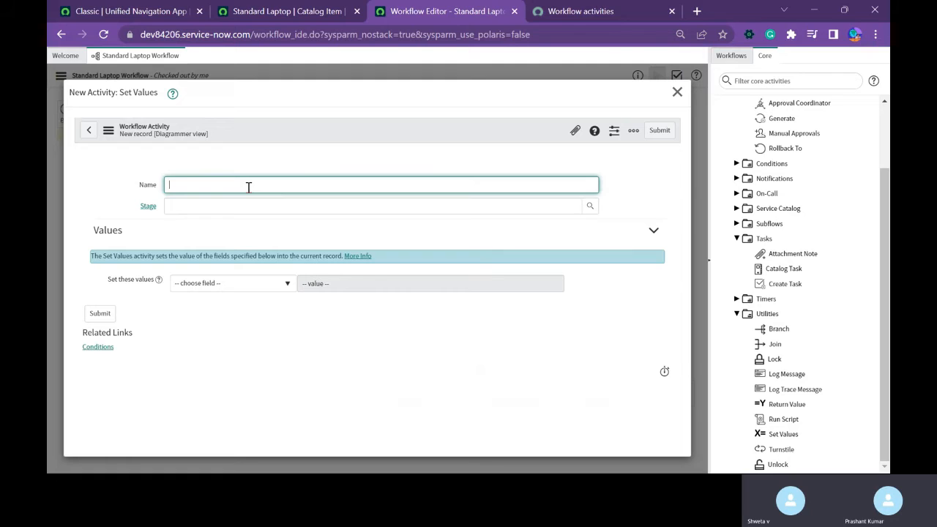
{"action": "type", "text": "When Re"}
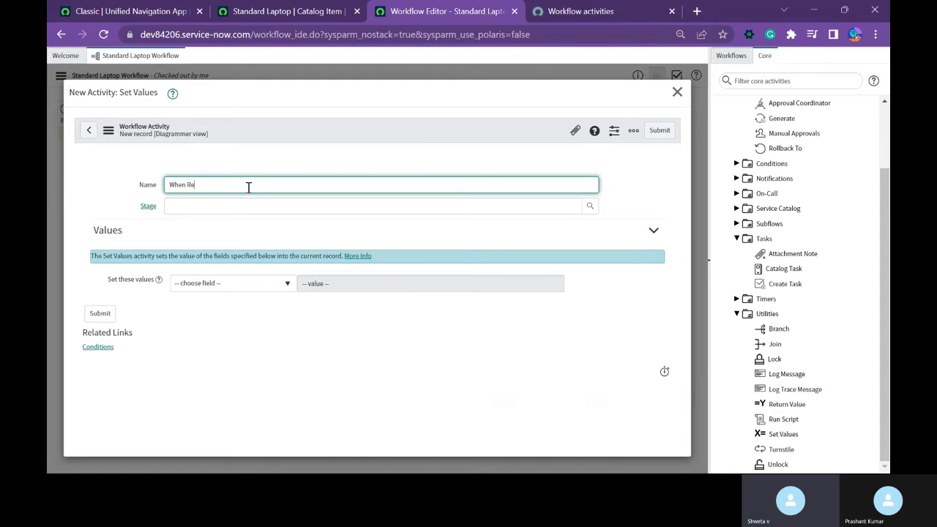
{"action": "key", "text": "BackSpace"}
{"action": "key", "text": "BackSpace"}
{"action": "key", "text": "BackSpace"}
{"action": "key", "text": "BackSpace"}
{"action": "type", "text": "Cnan"}
{"action": "key", "text": "BackSpace"}
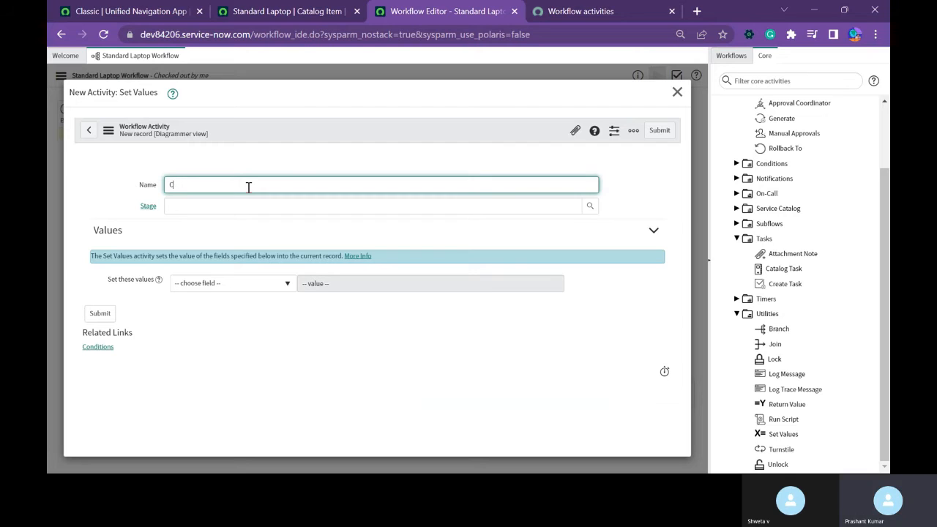
{"action": "type", "text": "ancel"}
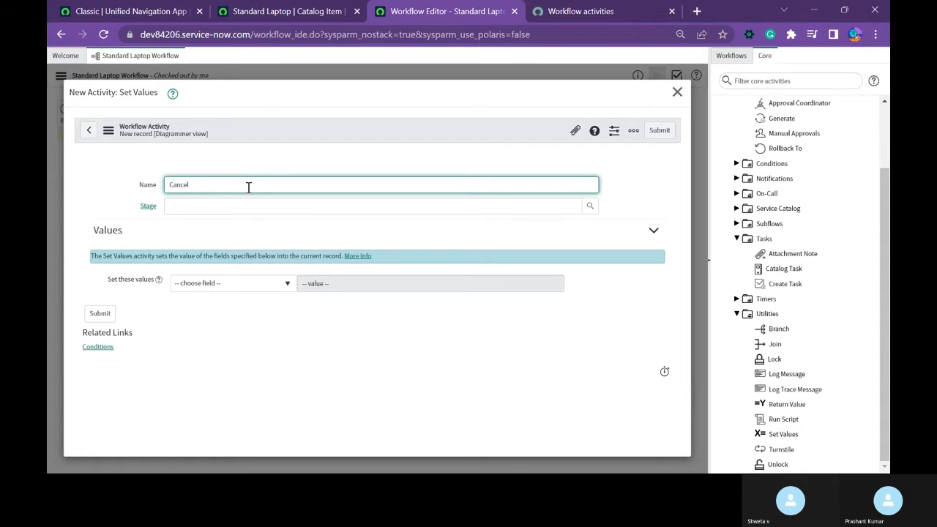
Set the Cancel activity's Stage to Request Cancelled and submit it.
{"action": "left_click", "coordinate": [589, 207]}
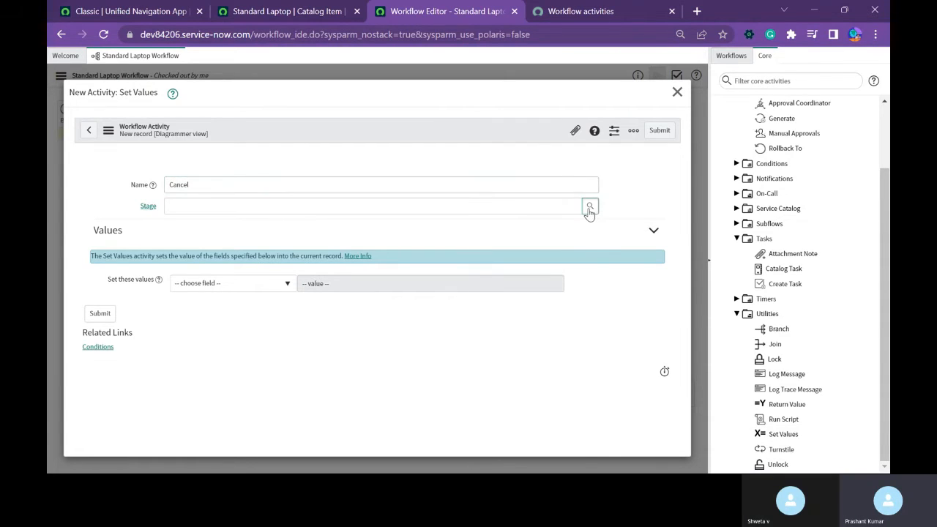
{"action": "left_click", "coordinate": [125, 316]}
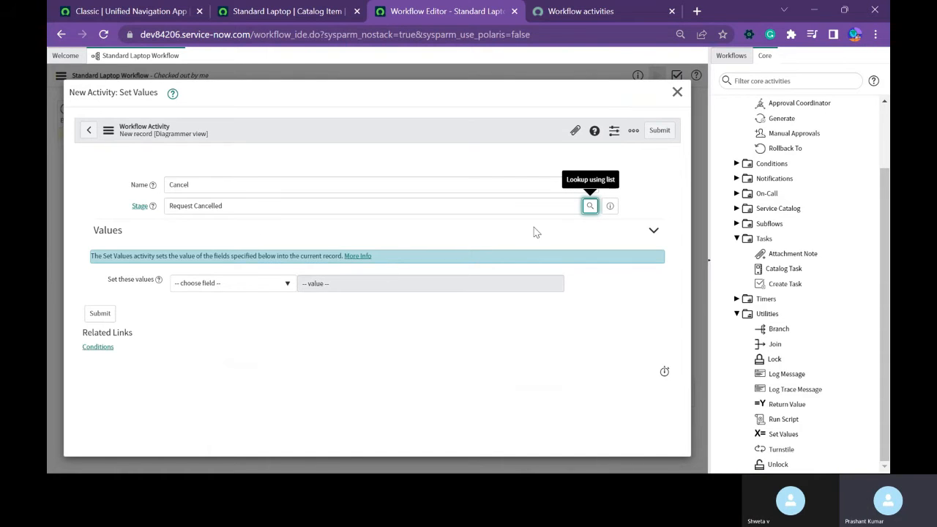
{"action": "left_click", "coordinate": [100, 313]}
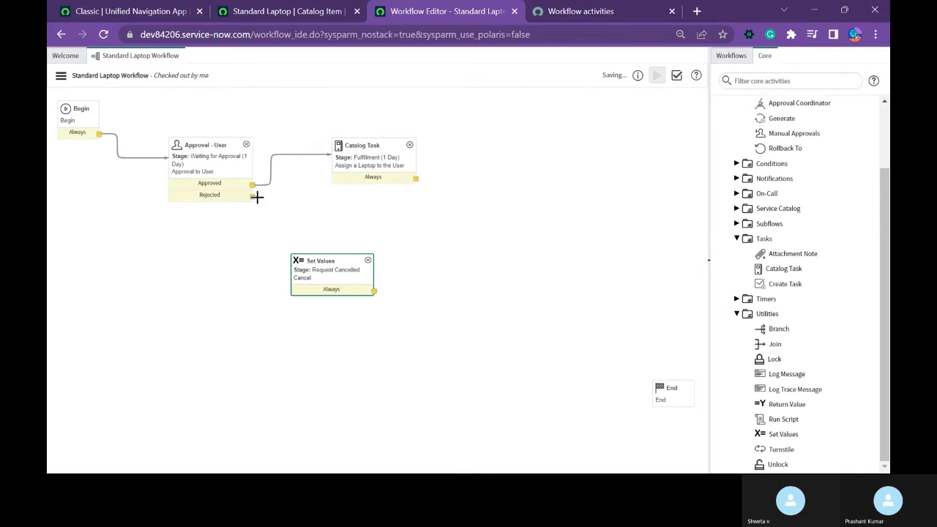
Connect the user approval's Rejected output to the Cancel activity, and that activity's Always output to End.
{"action": "left_click_drag", "start_coordinate": [289, 224], "coordinate": [322, 270]}
{"action": "left_click_drag", "start_coordinate": [374, 292], "coordinate": [677, 407]}
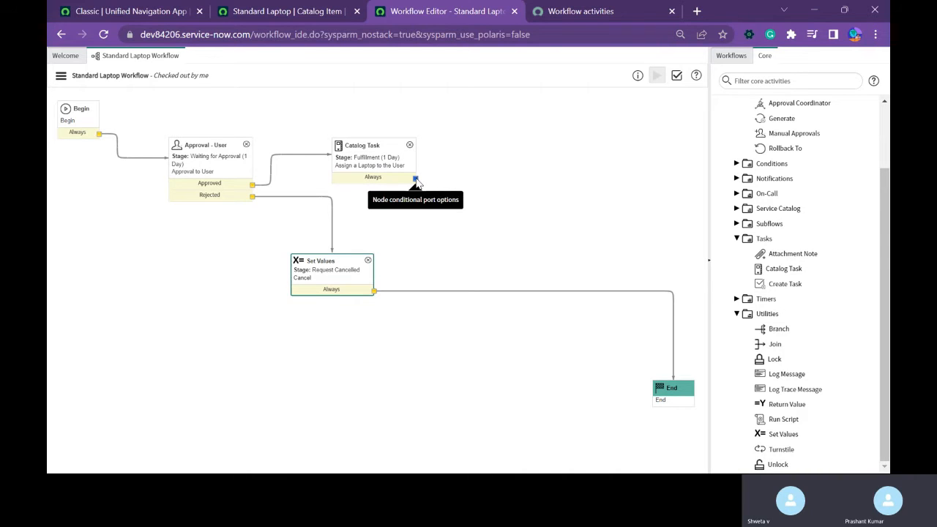
{"action": "mouse_move", "coordinate": [415, 180]}
{"action": "left_mouse_down"}
{"action": "mouse_move", "coordinate": [583, 290]}
{"action": "mouse_move", "coordinate": [622, 198]}
{"action": "mouse_move", "coordinate": [538, 388]}
{"action": "mouse_move", "coordinate": [689, 432]}
{"action": "mouse_move", "coordinate": [615, 314]}
{"action": "mouse_move", "coordinate": [418, 172]}
{"action": "left_mouse_up"}
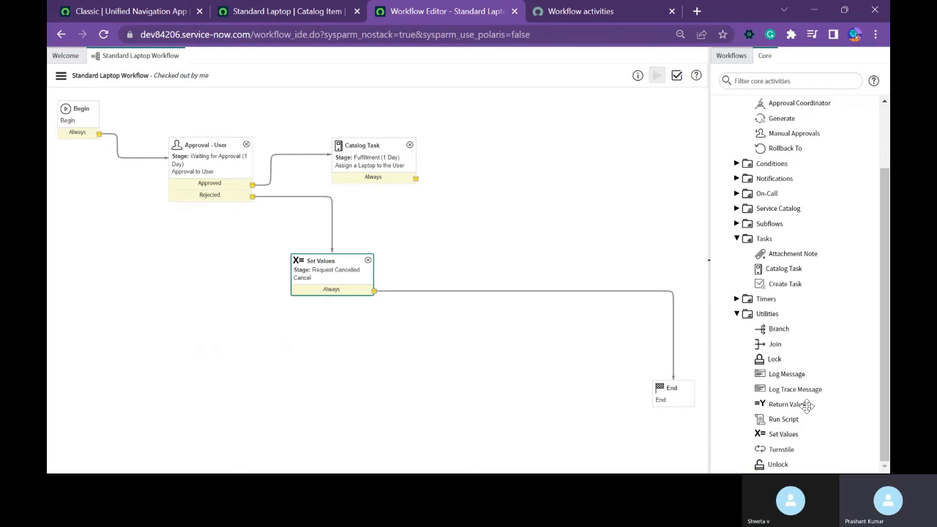
Add a Set Values activity named "Flow is Completed" with Stage Completed to the right of the catalog task.
{"action": "left_click_drag", "start_coordinate": [787, 434], "coordinate": [512, 139]}
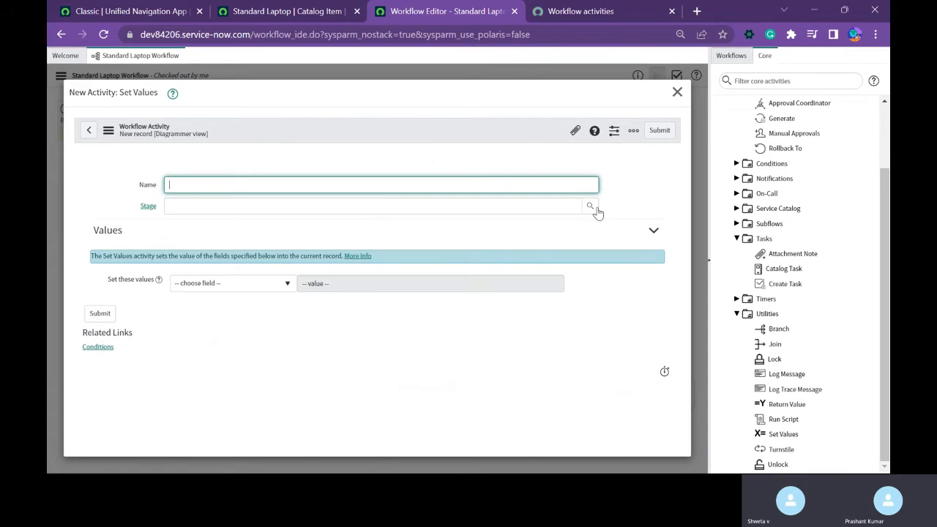
{"action": "left_click", "coordinate": [590, 207]}
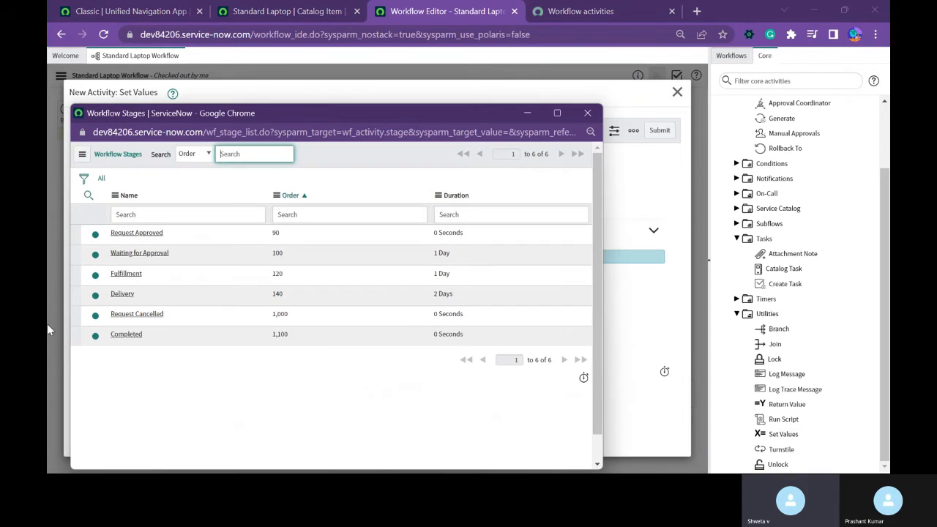
{"action": "left_click", "coordinate": [125, 334]}
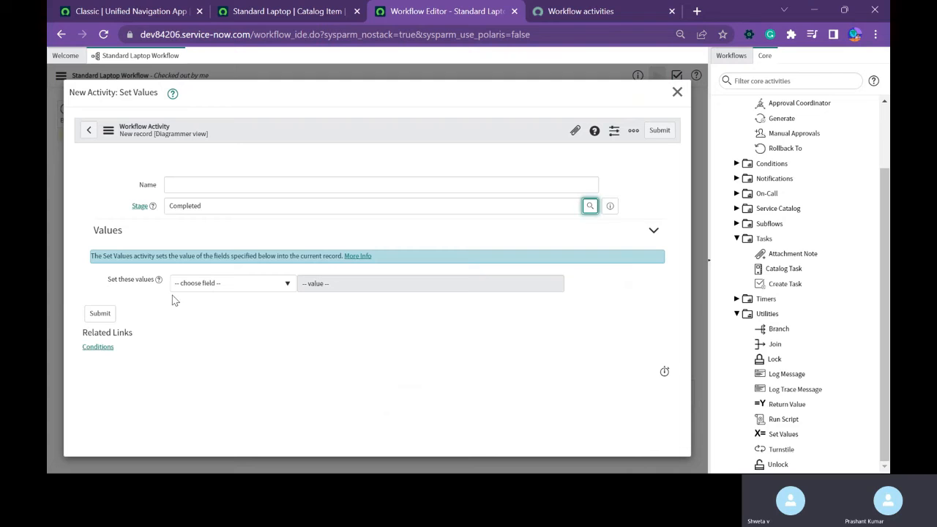
{"action": "left_click", "coordinate": [232, 187]}
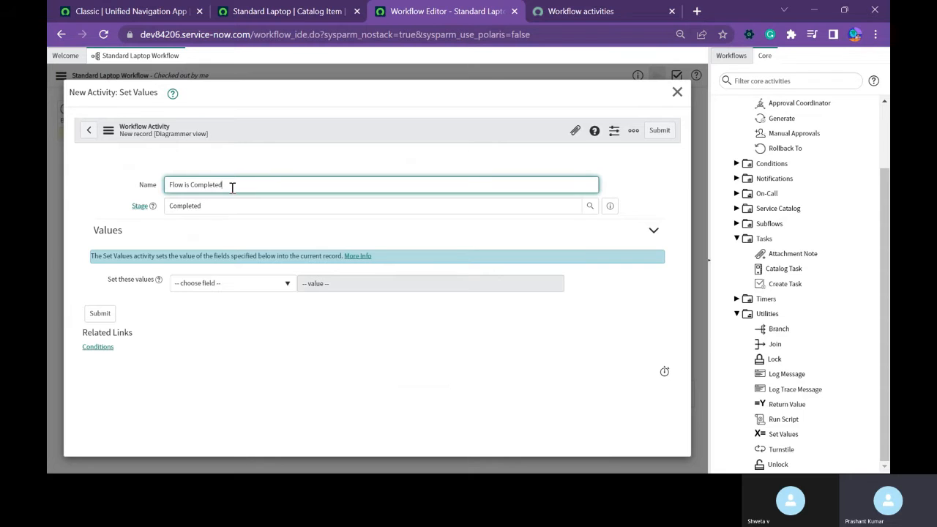
{"action": "left_click", "coordinate": [100, 313]}
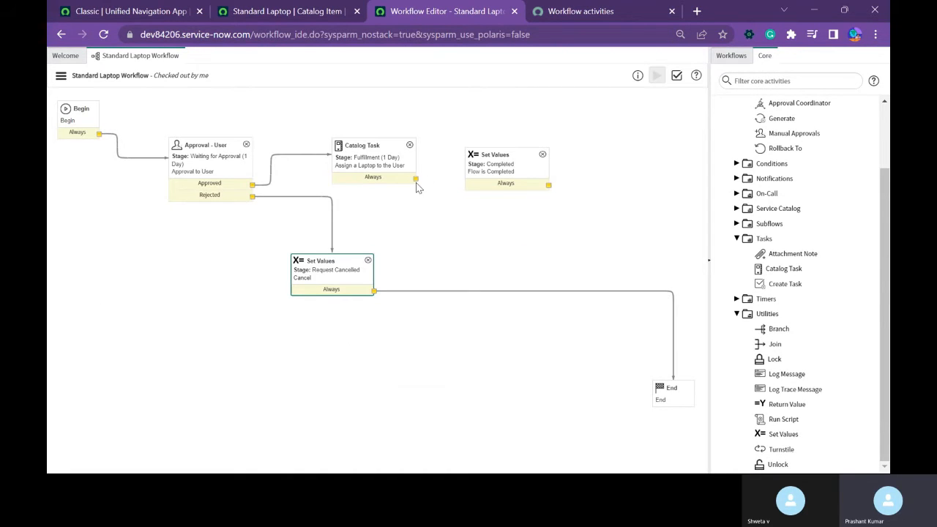
Route the catalog task's Always output through the "Flow is Completed" activity to End, and publish the workflow.
{"action": "mouse_move", "coordinate": [416, 179]}
{"action": "left_mouse_down"}
{"action": "mouse_move", "coordinate": [519, 174]}
{"action": "mouse_move", "coordinate": [666, 329]}
{"action": "mouse_move", "coordinate": [669, 385]}
{"action": "left_mouse_up"}
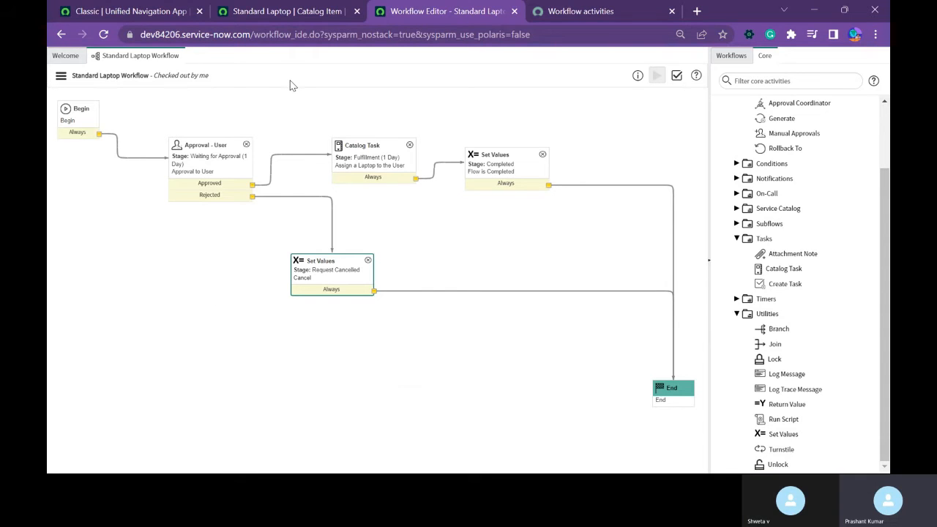
{"action": "left_click", "coordinate": [60, 76]}
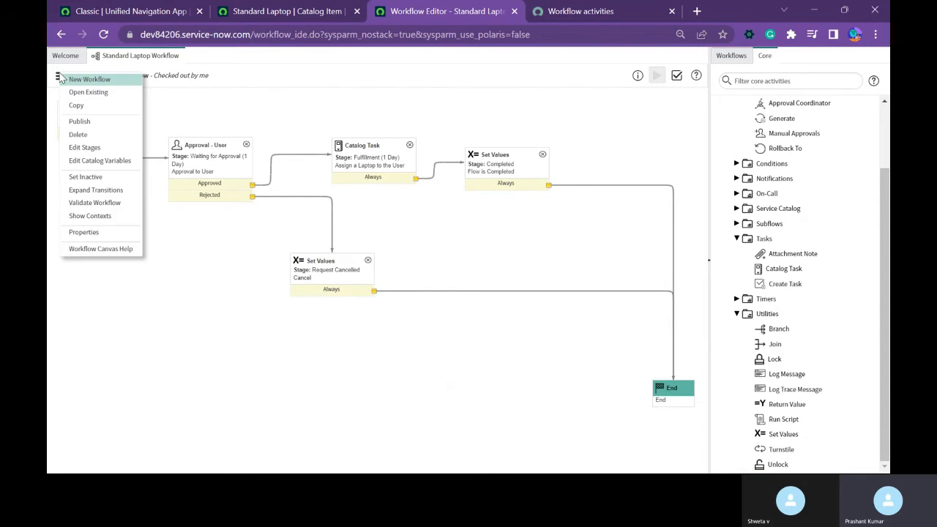
{"action": "left_click", "coordinate": [80, 122]}
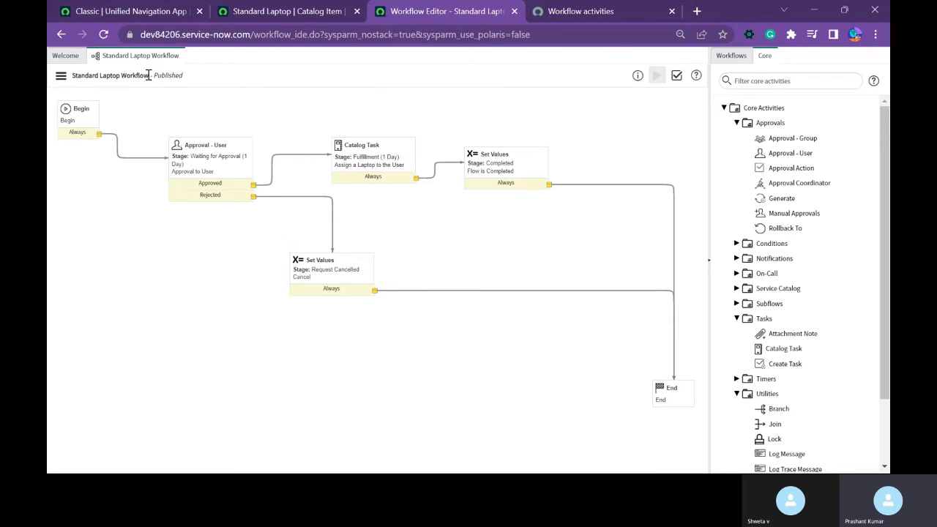
Assign Standard Laptop Workflow as the Workflow in the Standard Laptop catalog item's process engine settings and save the item.
{"action": "left_click_drag", "start_coordinate": [148, 76], "coordinate": [72, 79]}
{"action": "key", "text": "ctrl+c"}
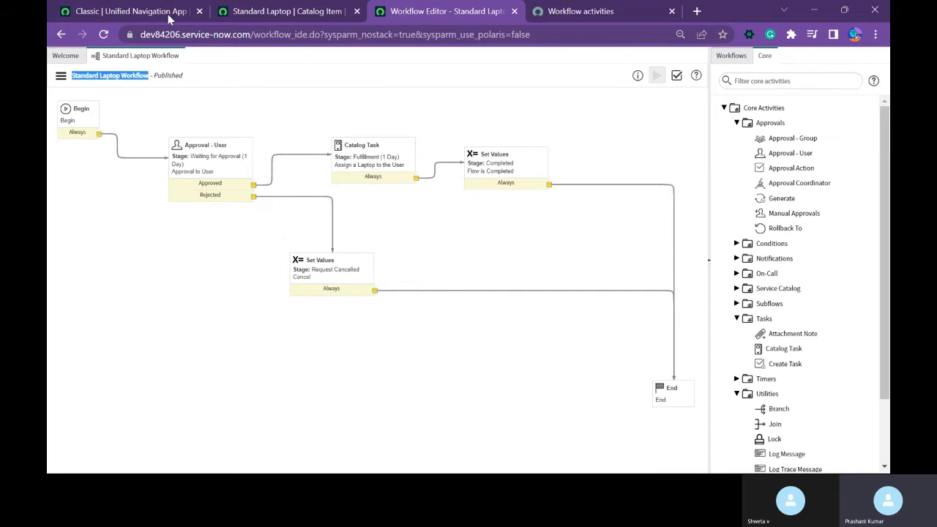
{"action": "left_click", "coordinate": [268, 10]}
{"action": "scroll", "coordinate": [375, 290], "scroll_direction": "down", "scroll_amount": 2}
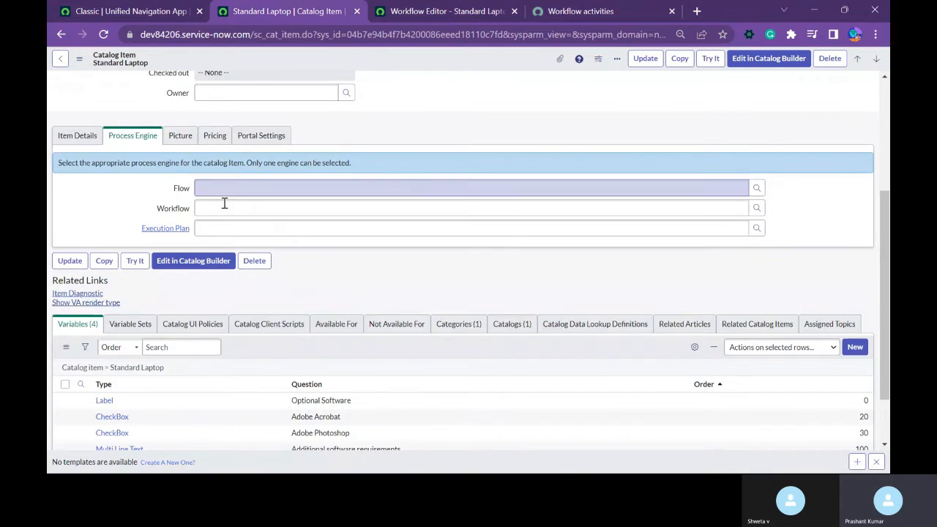
{"action": "left_click", "coordinate": [225, 207]}
{"action": "key", "text": "ctrl+v"}
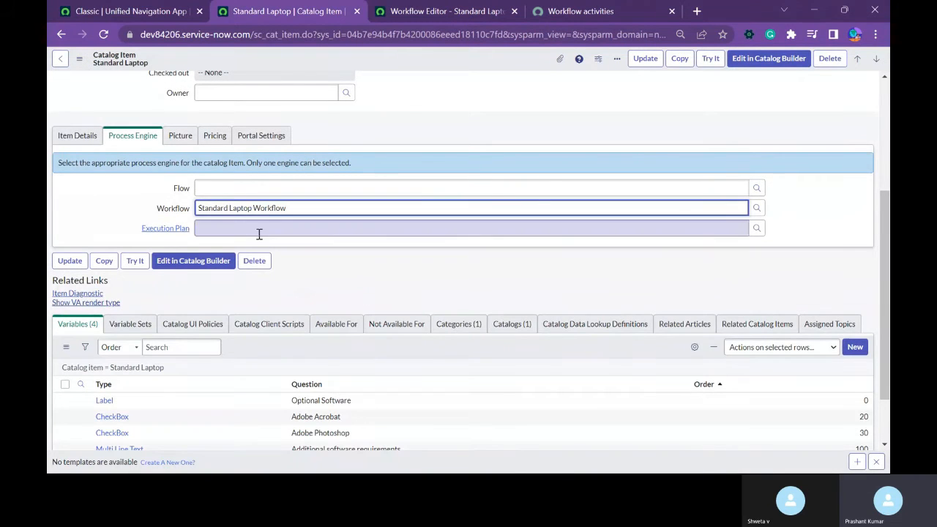
{"action": "left_click", "coordinate": [285, 226]}
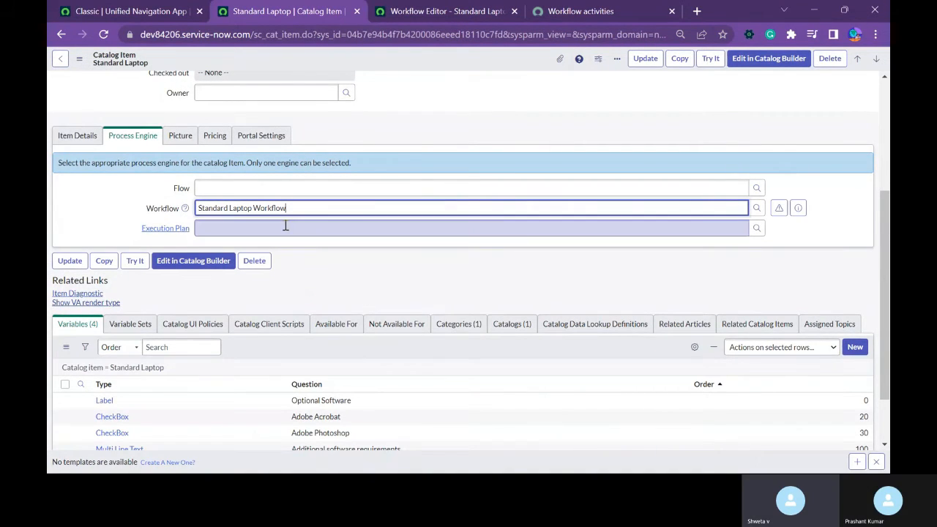
{"action": "right_click", "coordinate": [422, 55]}
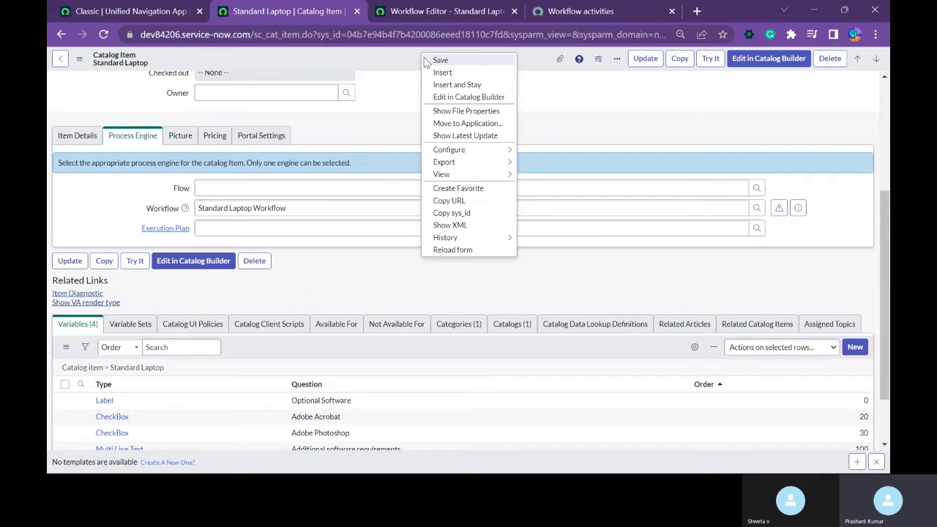
{"action": "left_click", "coordinate": [436, 60]}
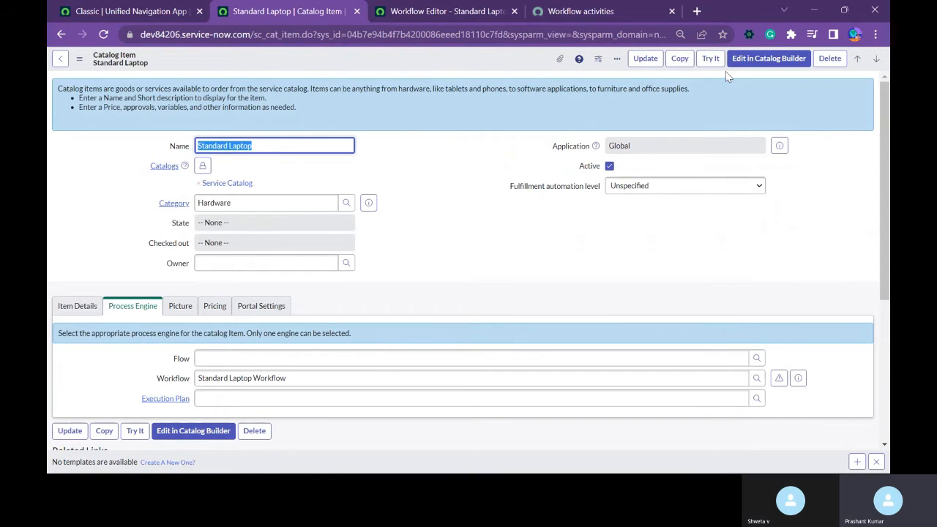
Try the catalog item by ordering one laptop with Adobe Acrobat, Adobe Photoshop and "Testing User" as additional software requirements.
{"action": "left_click", "coordinate": [710, 58]}
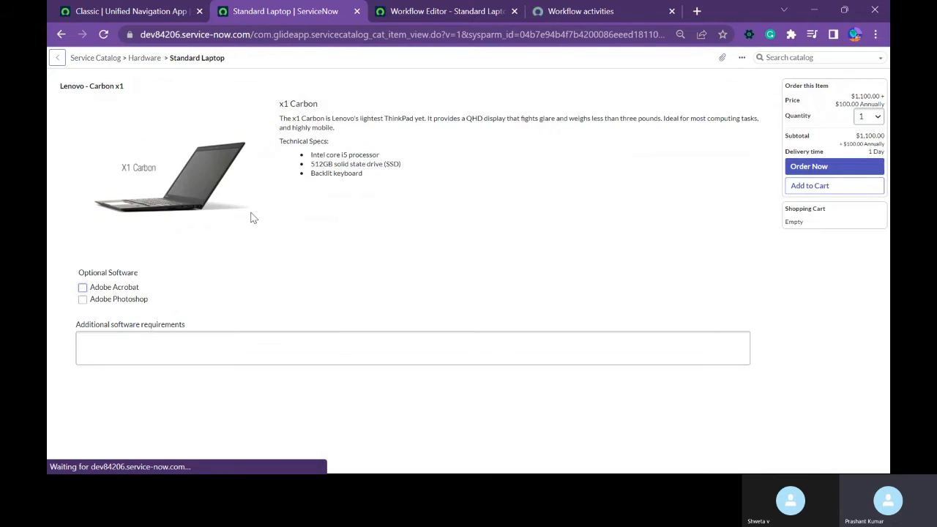
{"action": "left_click", "coordinate": [125, 295]}
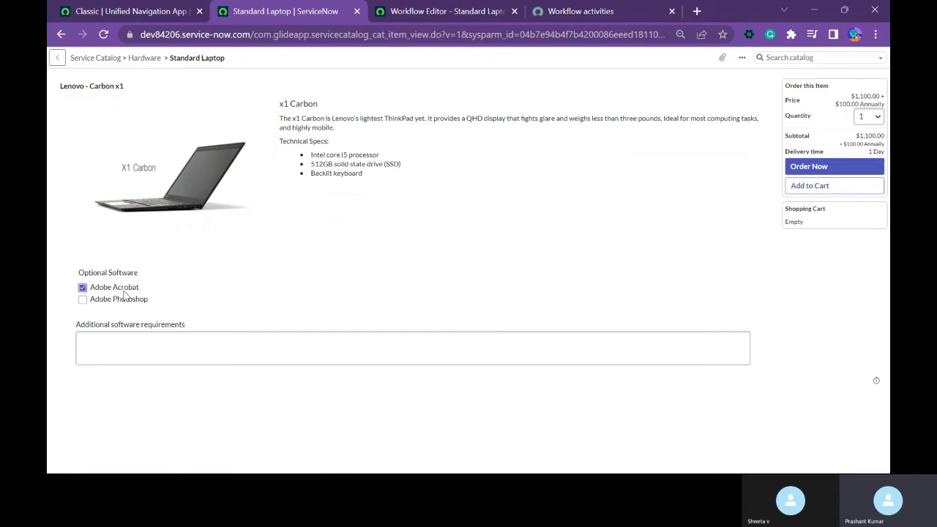
{"action": "left_click", "coordinate": [243, 352]}
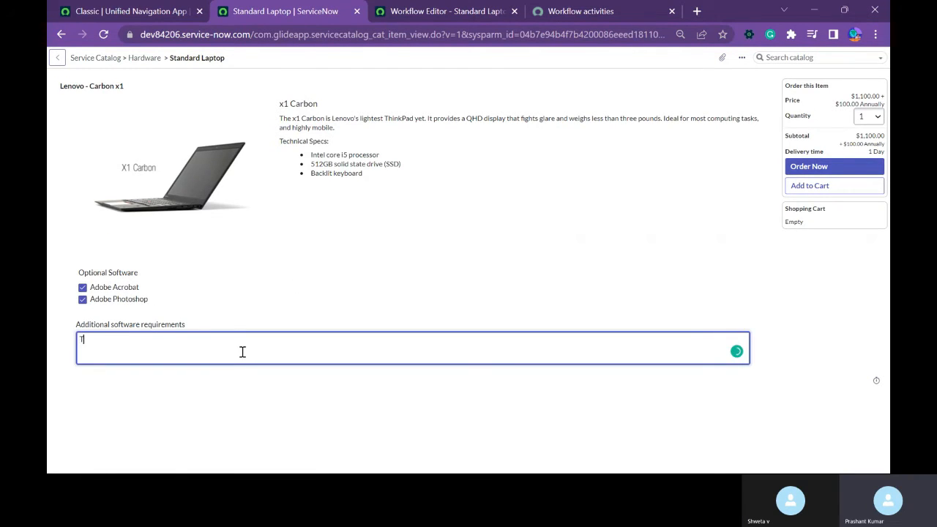
{"action": "type", "text": "Testing User"}
{"action": "left_click", "coordinate": [808, 166]}
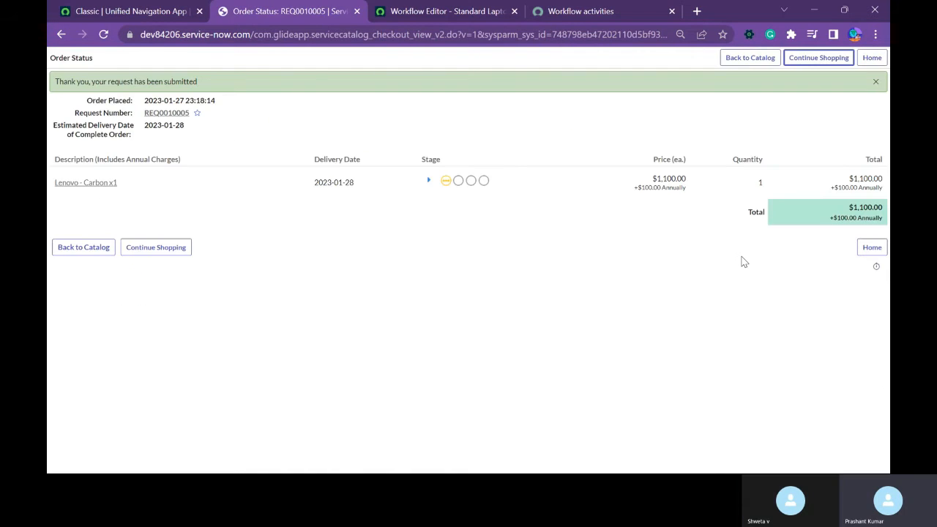
Open the submitted request and its requested item, check the item's variables and Stage, and return to the request.
{"action": "left_click", "coordinate": [174, 112]}
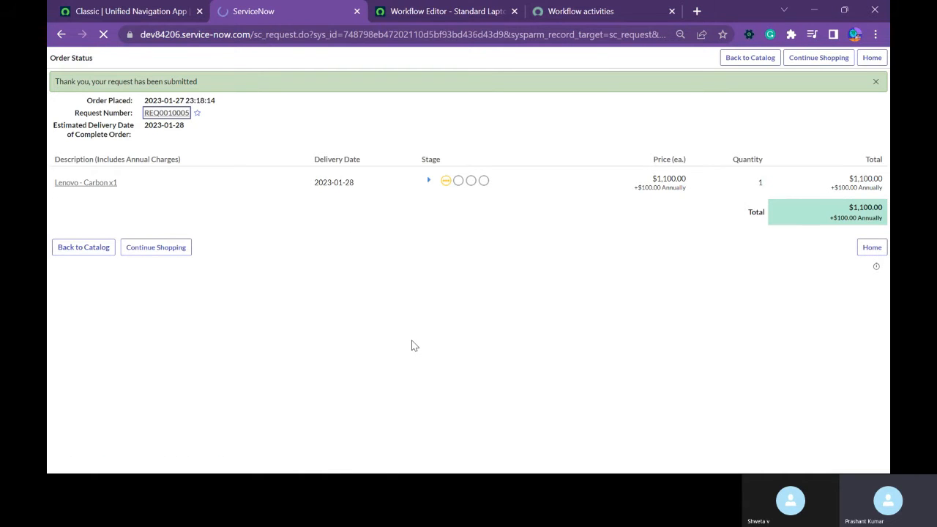
{"action": "double_click", "coordinate": [249, 89]}
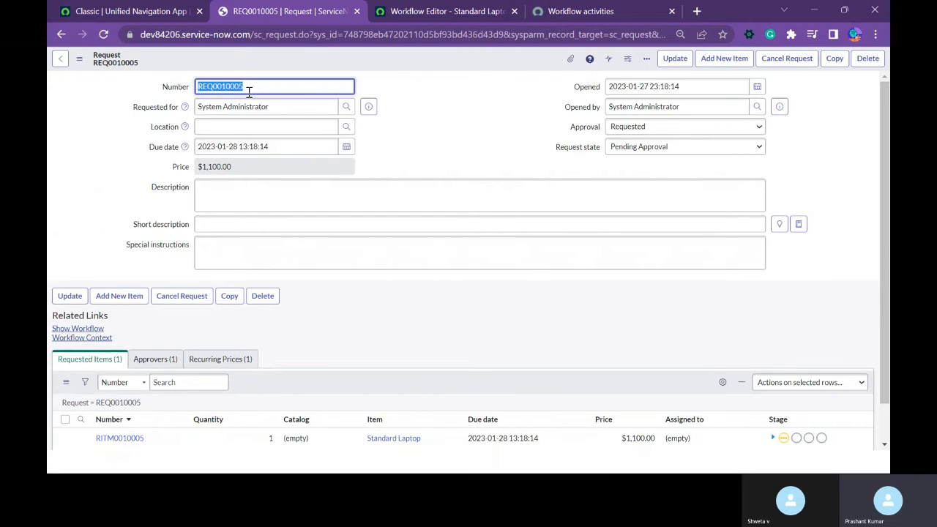
{"action": "scroll", "coordinate": [439, 322], "scroll_direction": "down", "scroll_amount": 1}
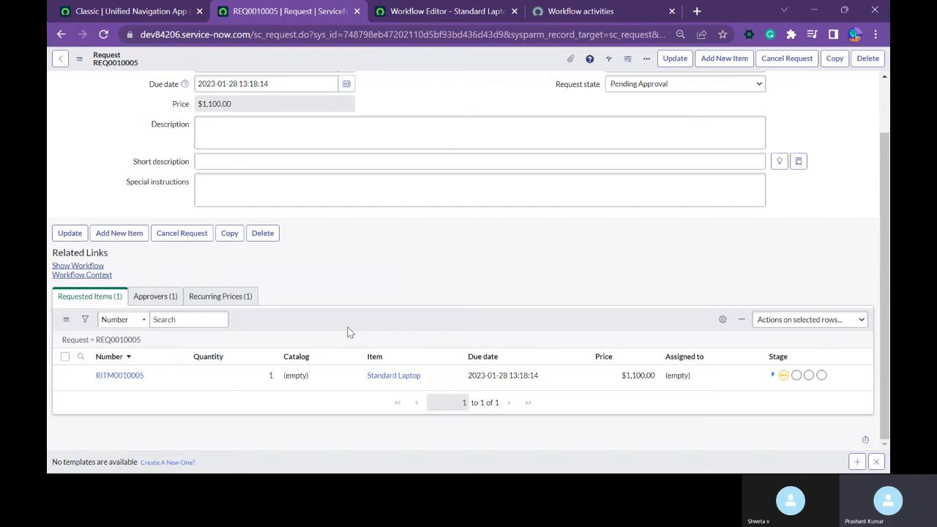
{"action": "left_click", "coordinate": [117, 377]}
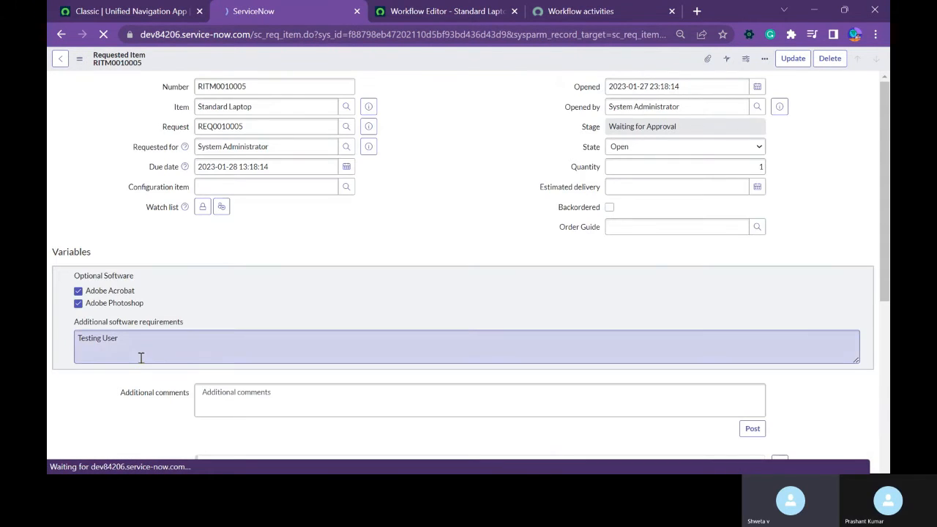
{"action": "scroll", "coordinate": [102, 338], "scroll_direction": "down", "scroll_amount": 3}
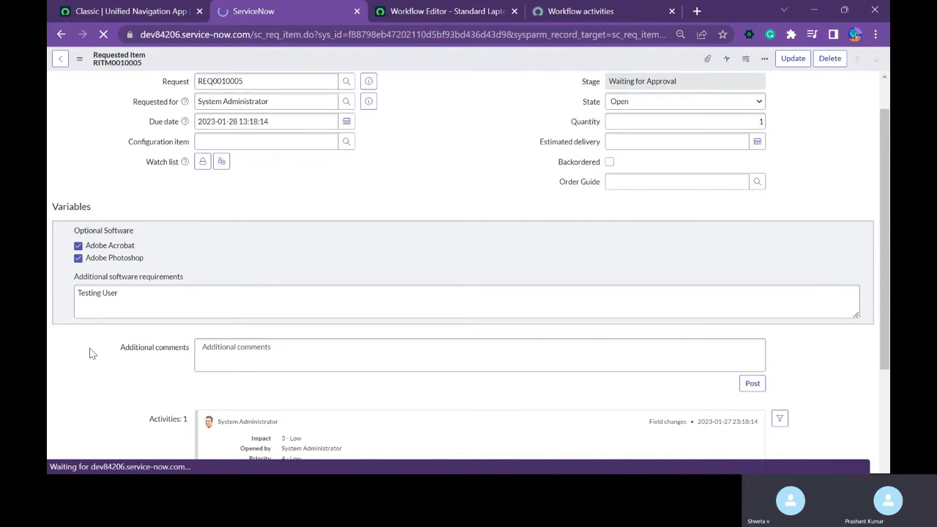
{"action": "scroll", "coordinate": [438, 347], "scroll_direction": "up", "scroll_amount": 3}
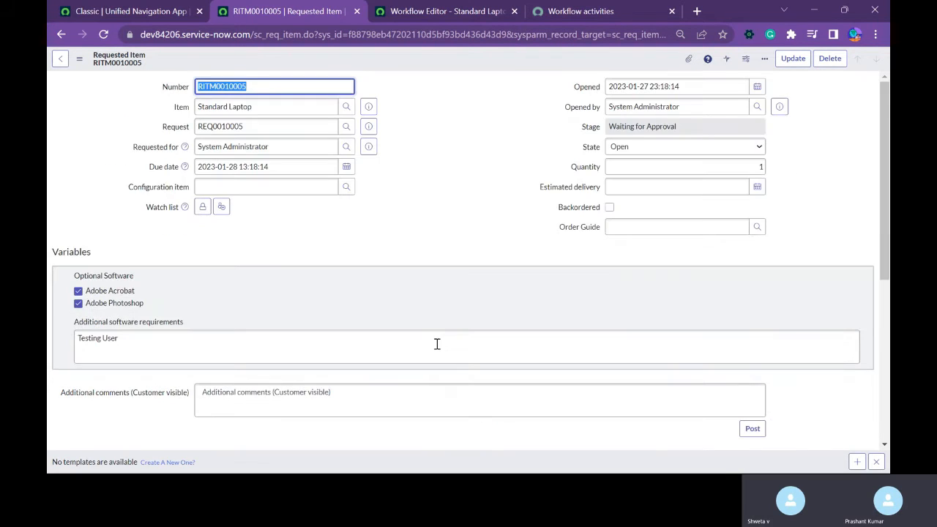
{"action": "left_click", "coordinate": [673, 126]}
{"action": "left_click", "coordinate": [61, 61]}
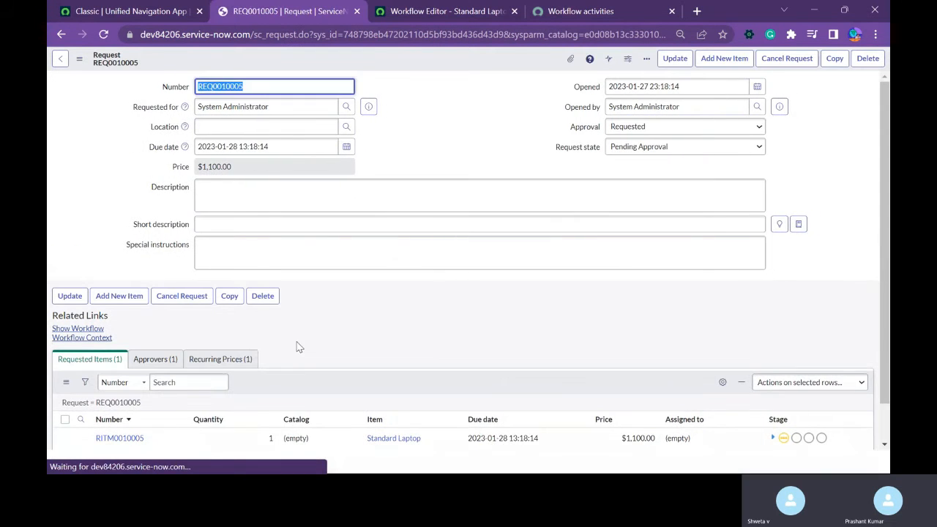
Review the request's approvers, requested items and recurring prices, and view its running workflow diagram.
{"action": "left_click", "coordinate": [155, 359]}
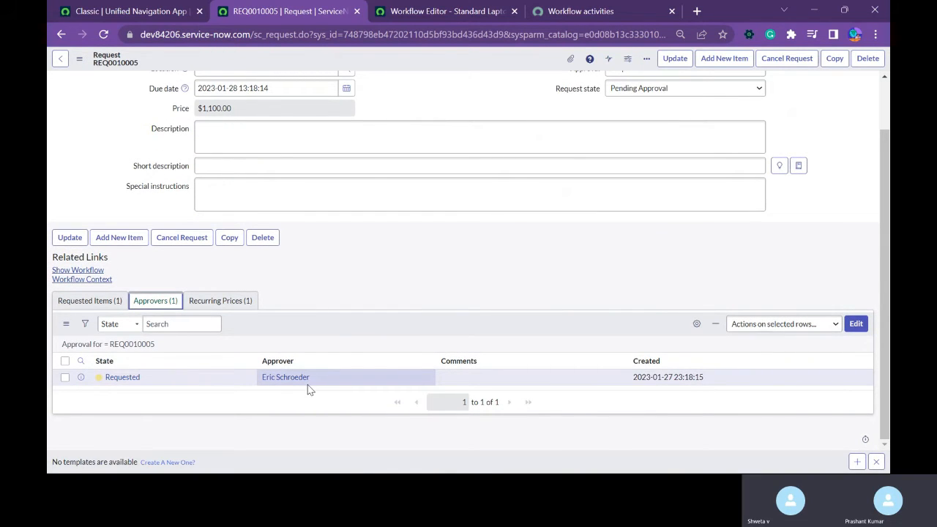
{"action": "left_click", "coordinate": [93, 301]}
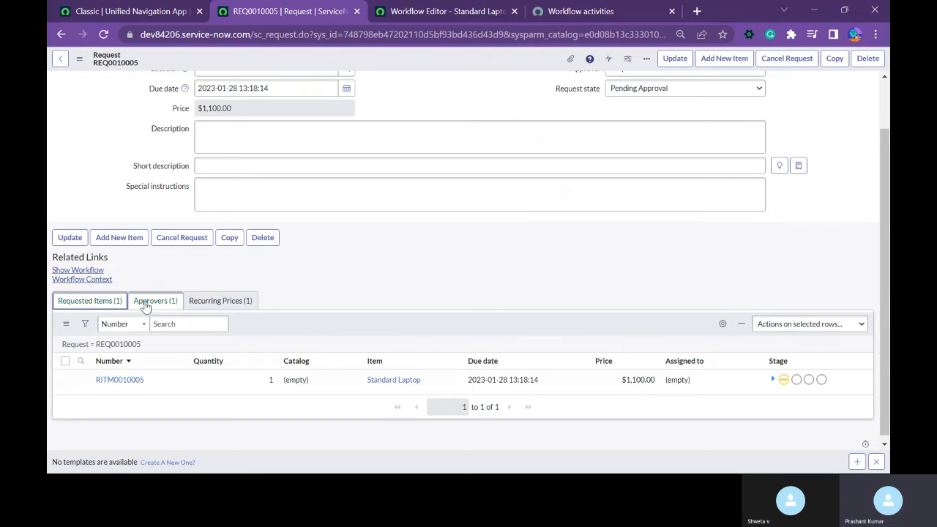
{"action": "left_click", "coordinate": [152, 303]}
{"action": "left_click", "coordinate": [220, 301]}
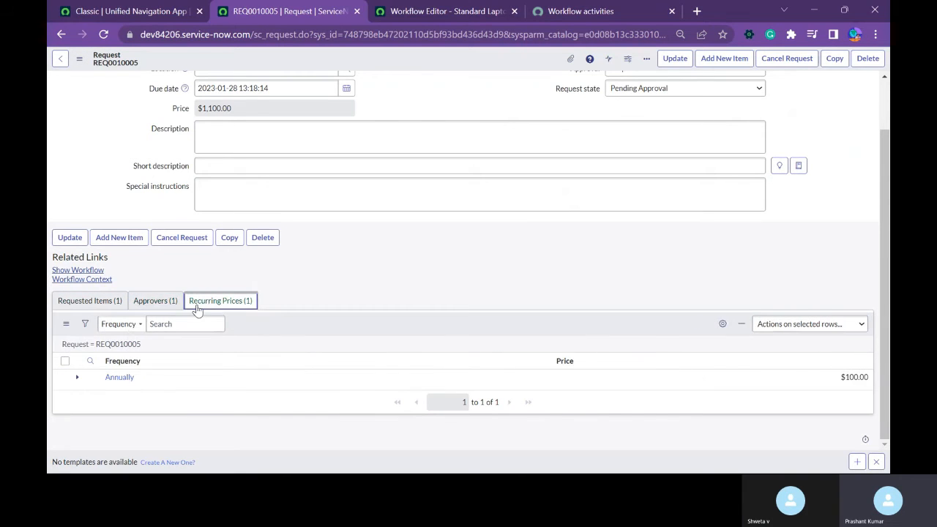
{"action": "left_click", "coordinate": [154, 301]}
{"action": "left_click", "coordinate": [95, 305]}
{"action": "left_click", "coordinate": [153, 301]}
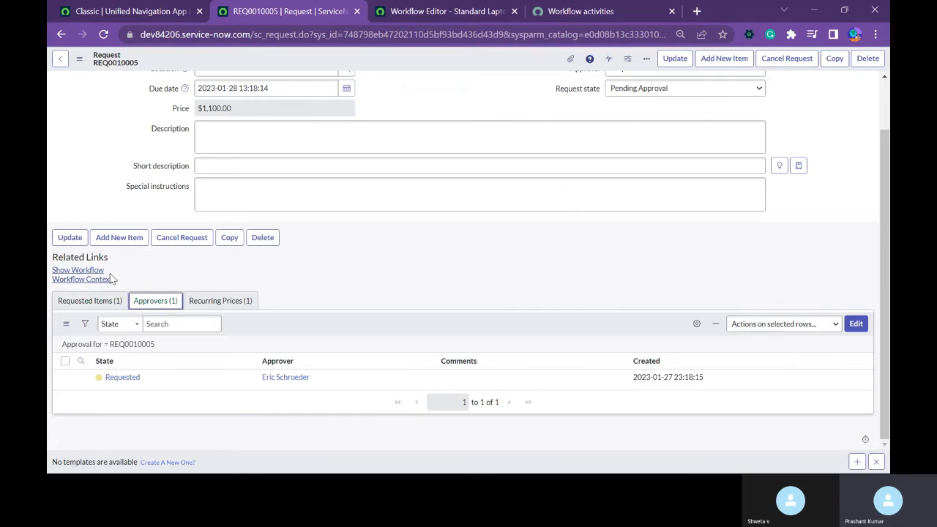
{"action": "left_click", "coordinate": [99, 271]}
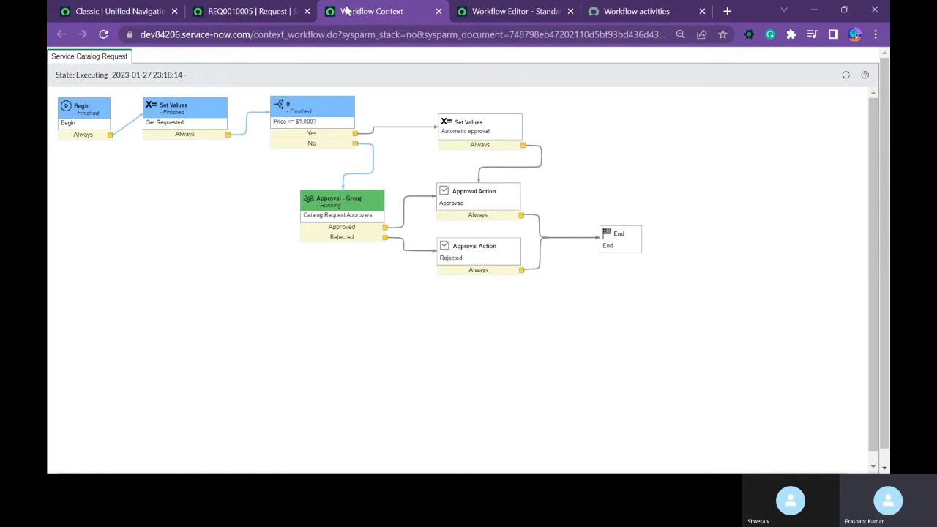
{"action": "left_click", "coordinate": [439, 11]}
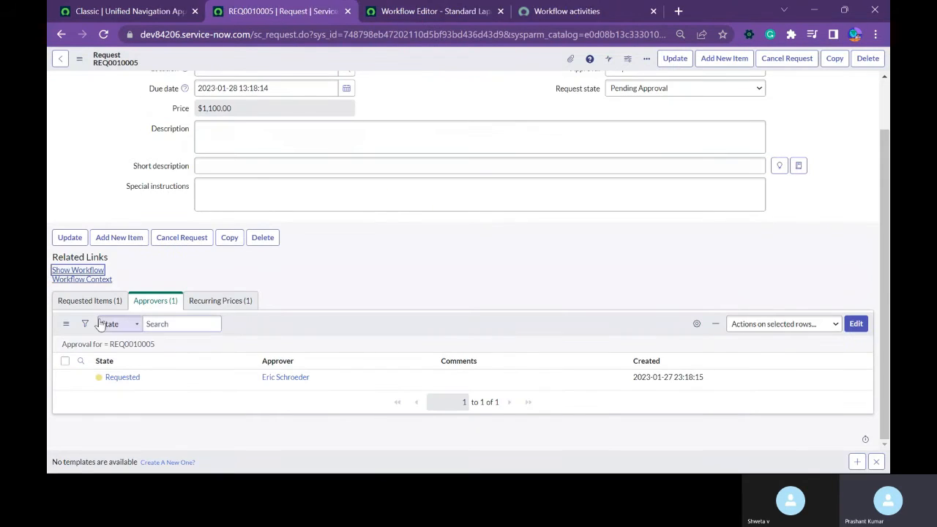
Approve the pending approval listed under the request's approvers.
{"action": "right_click", "coordinate": [130, 380]}
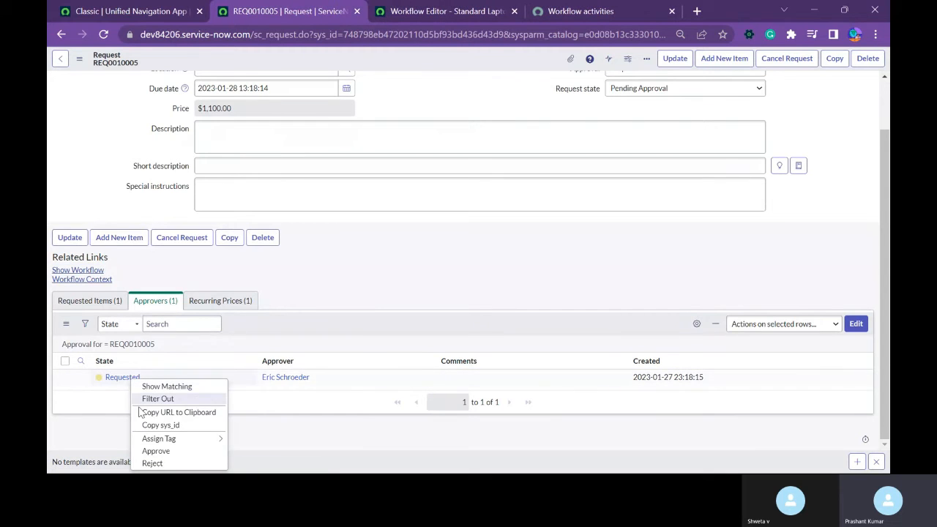
{"action": "left_click", "coordinate": [155, 451]}
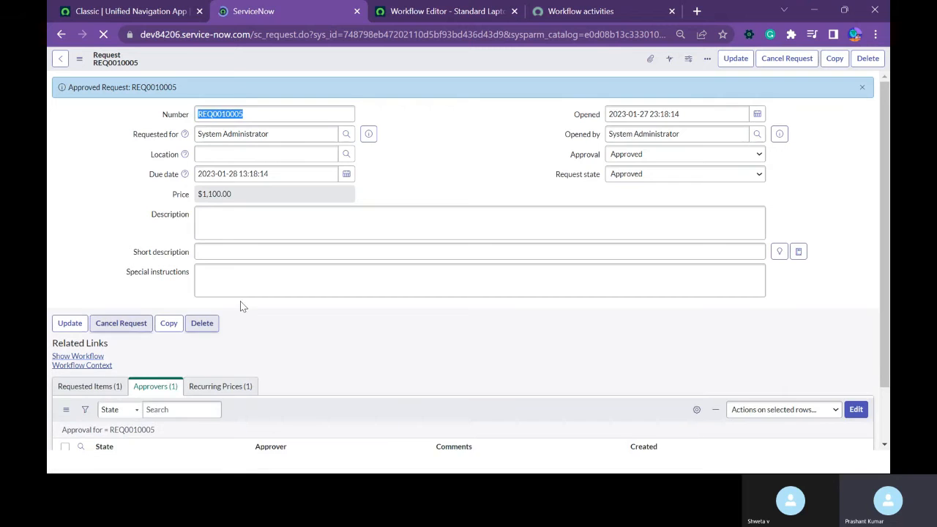
{"action": "scroll", "coordinate": [428, 298], "scroll_direction": "down", "scroll_amount": 2}
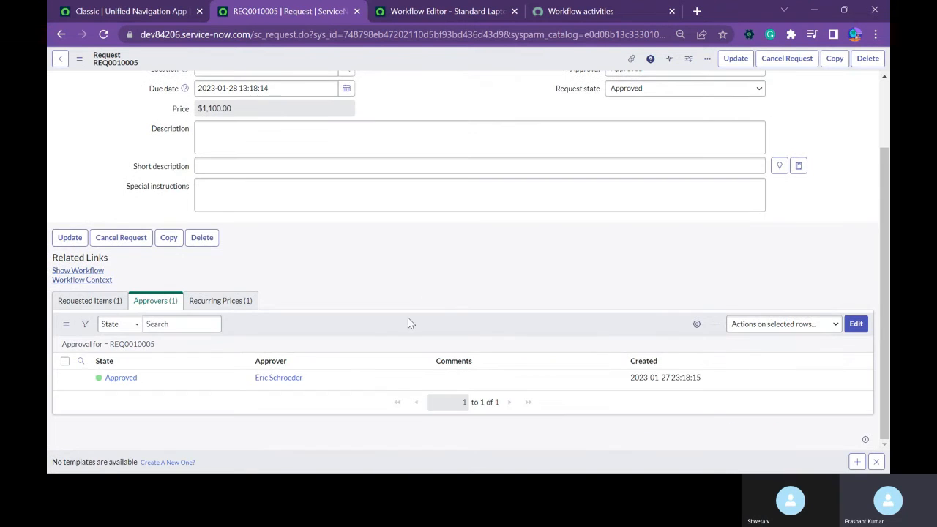
{"action": "right_click", "coordinate": [356, 332]}
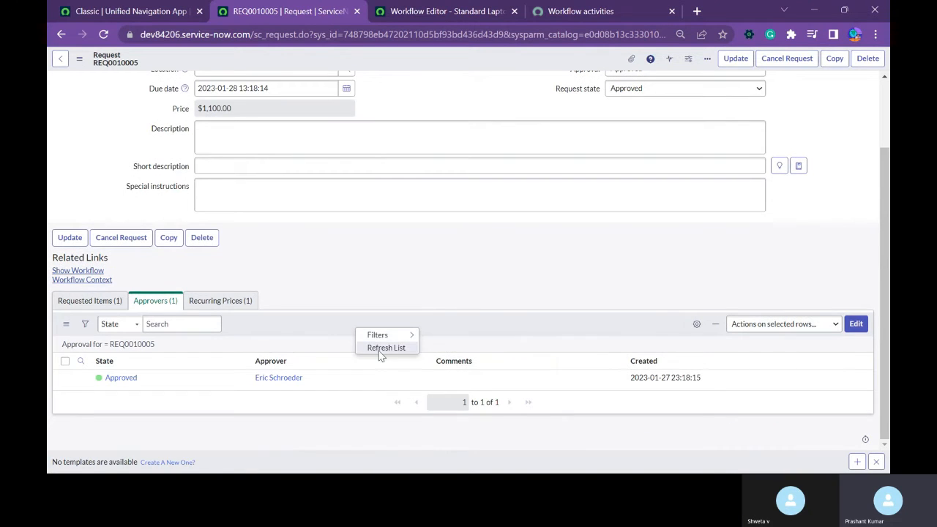
Open the Standard Laptop requested item and check its Stage, catalog tasks and approvers.
{"action": "left_click", "coordinate": [81, 305]}
{"action": "left_click", "coordinate": [122, 387]}
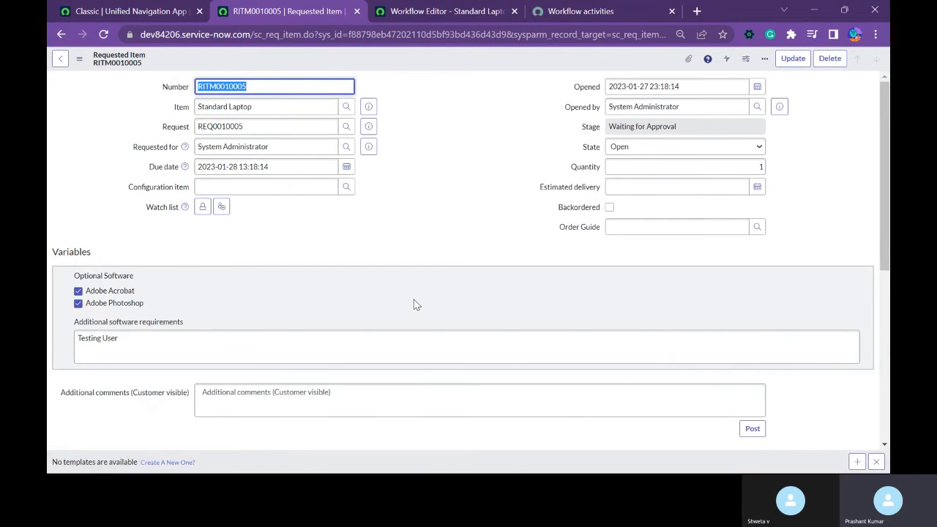
{"action": "scroll", "coordinate": [413, 304], "scroll_direction": "down", "scroll_amount": 5}
{"action": "scroll", "coordinate": [450, 323], "scroll_direction": "up", "scroll_amount": 5}
{"action": "left_click", "coordinate": [484, 161]}
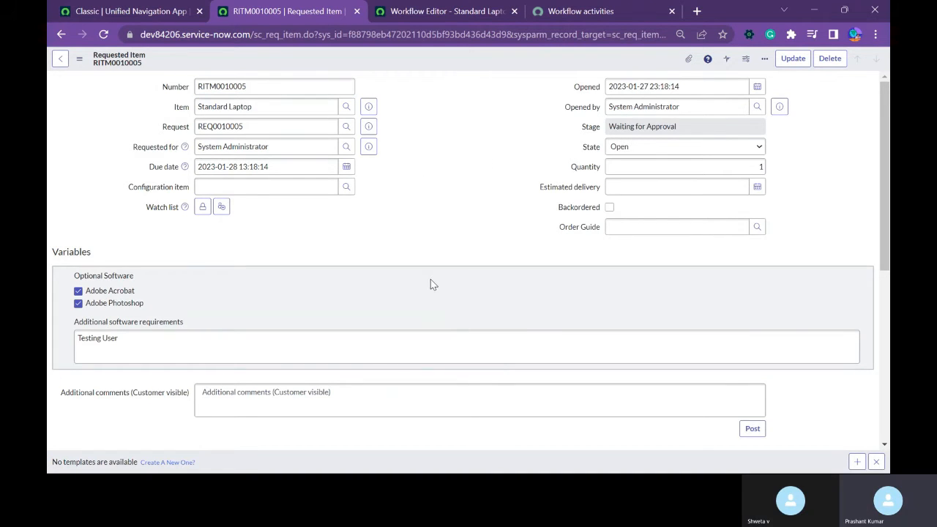
{"action": "scroll", "coordinate": [431, 284], "scroll_direction": "down", "scroll_amount": 5}
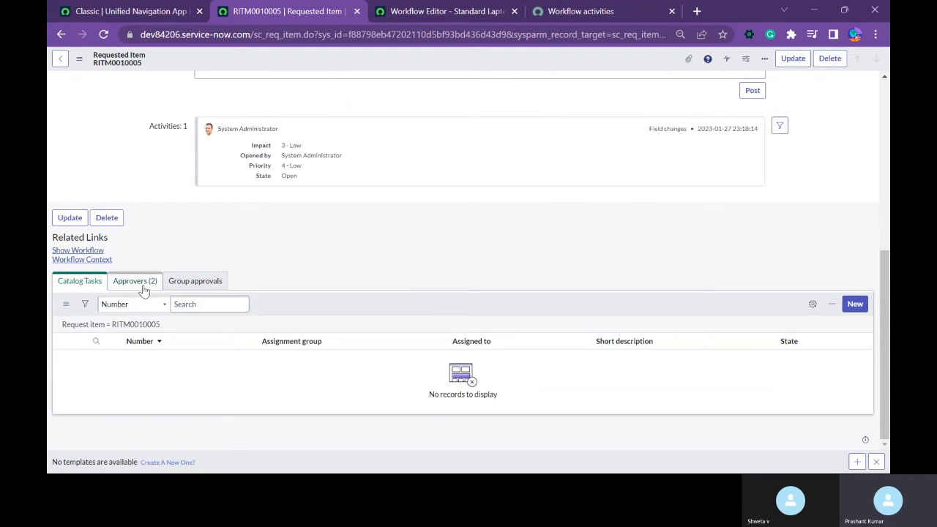
{"action": "scroll", "coordinate": [293, 293], "scroll_direction": "up", "scroll_amount": 5}
{"action": "scroll", "coordinate": [234, 294], "scroll_direction": "down", "scroll_amount": 5}
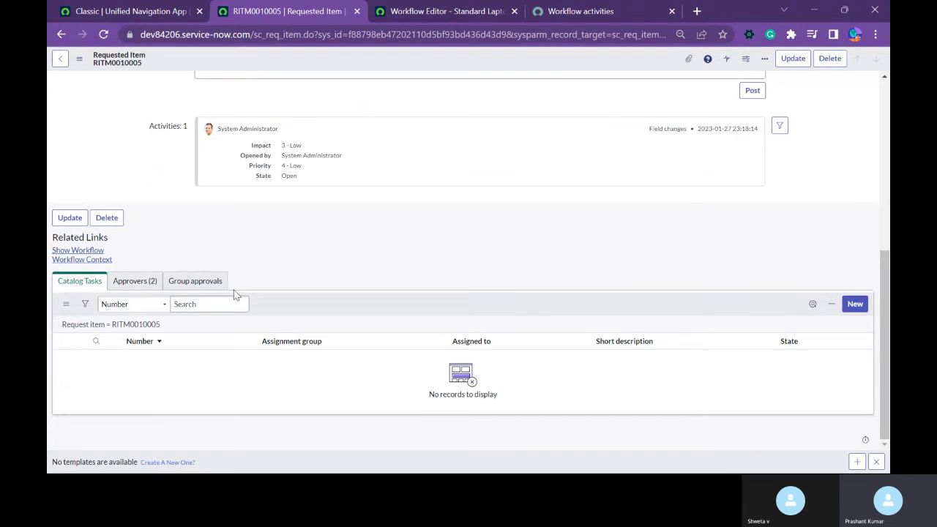
{"action": "left_click", "coordinate": [135, 281]}
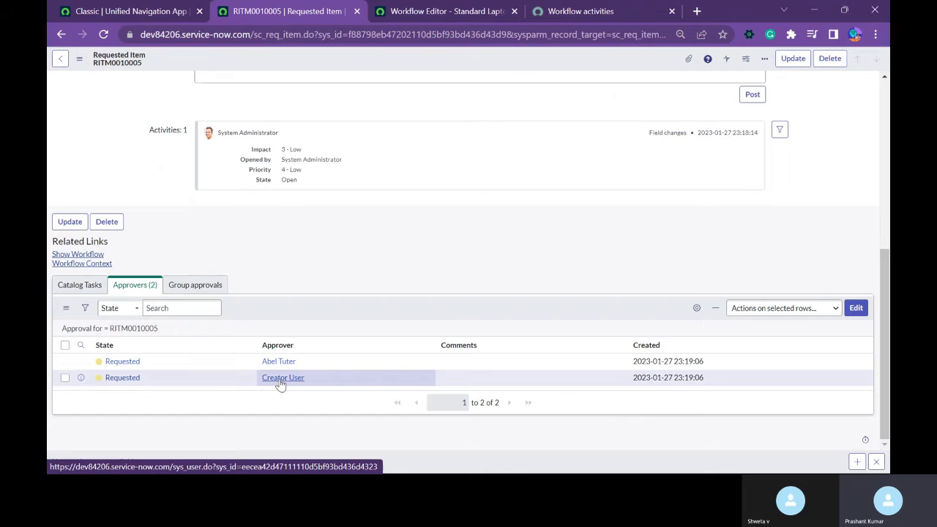
Compare the item's approvers with the Users and Groups set in the workflow's Approval - User activity, and return to the requested item.
{"action": "left_click", "coordinate": [450, 12]}
{"action": "double_click", "coordinate": [199, 171]}
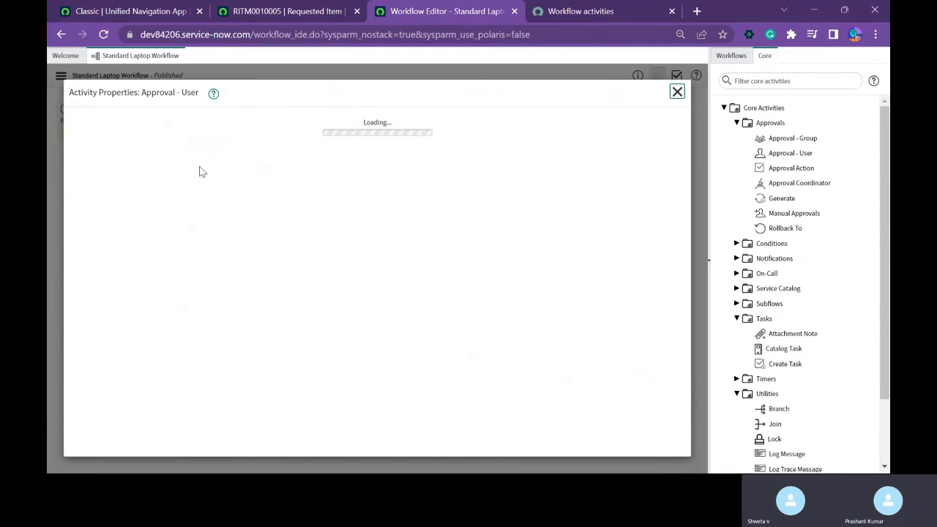
{"action": "scroll", "coordinate": [200, 293], "scroll_direction": "down", "scroll_amount": 1}
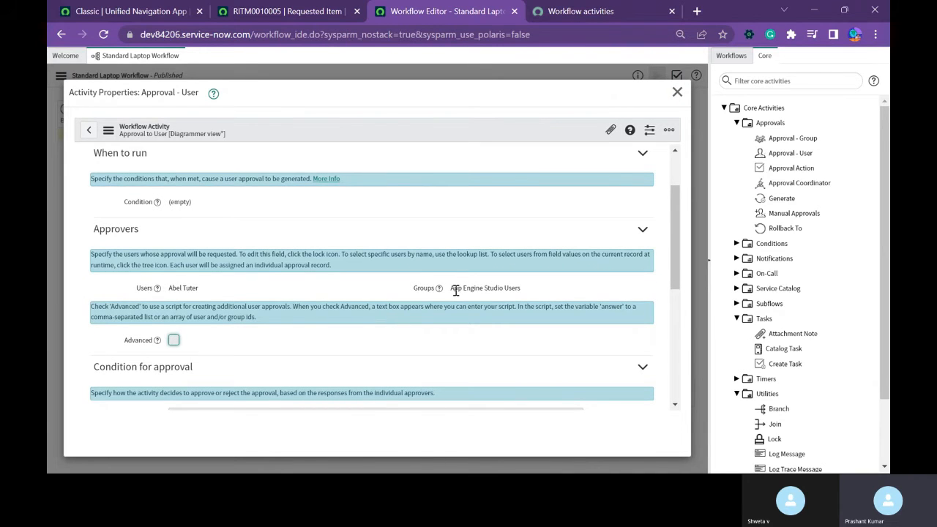
{"action": "left_click", "coordinate": [271, 14]}
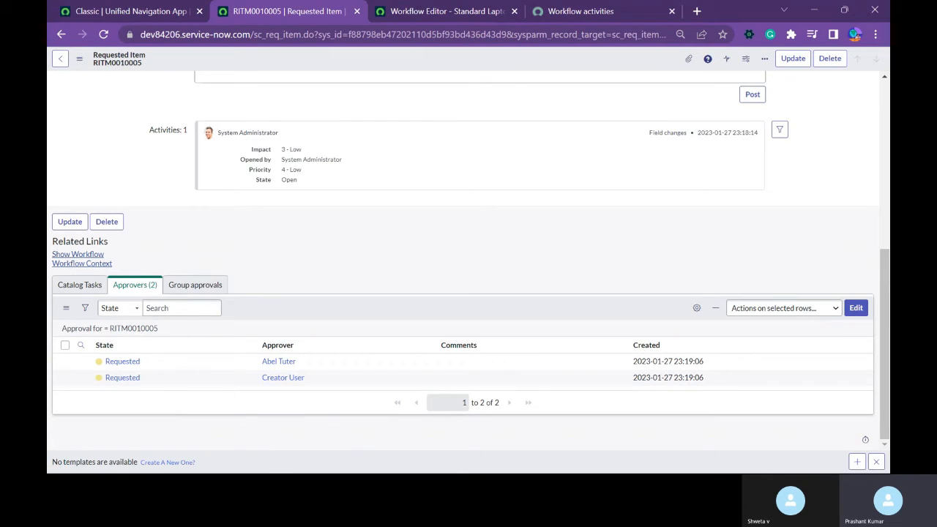
Open the first approver's approval record for the requested item in its own browser tab, approve it and close the outdated item tab.
{"action": "middle_click", "coordinate": [80, 361]}
{"action": "left_click", "coordinate": [366, 12]}
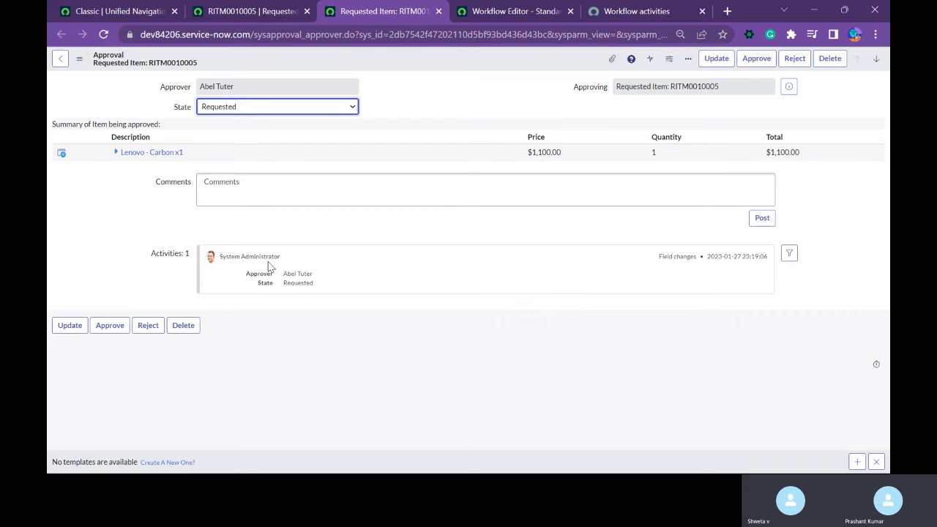
{"action": "left_click", "coordinate": [773, 64]}
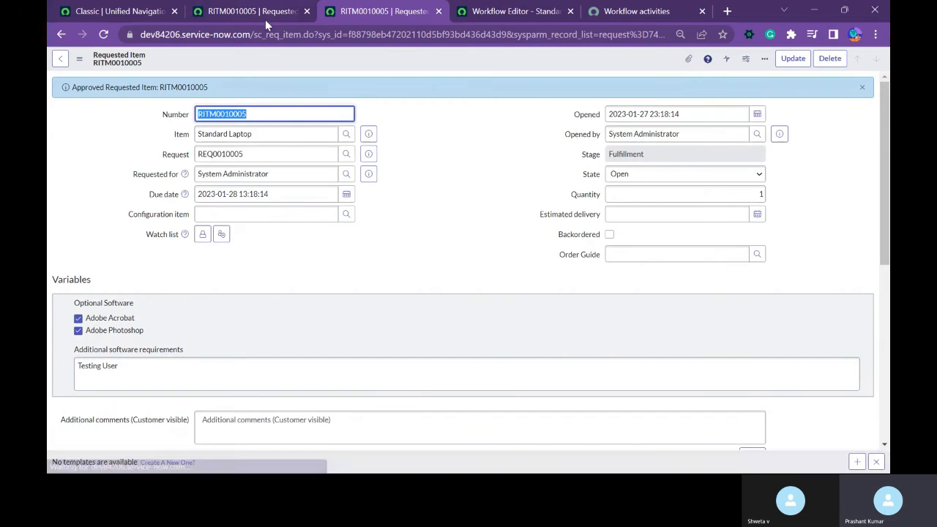
{"action": "middle_click", "coordinate": [265, 16]}
Check the requested item's approver states, Stage and generated catalog tasks.
{"action": "scroll", "coordinate": [257, 296], "scroll_direction": "down", "scroll_amount": 5}
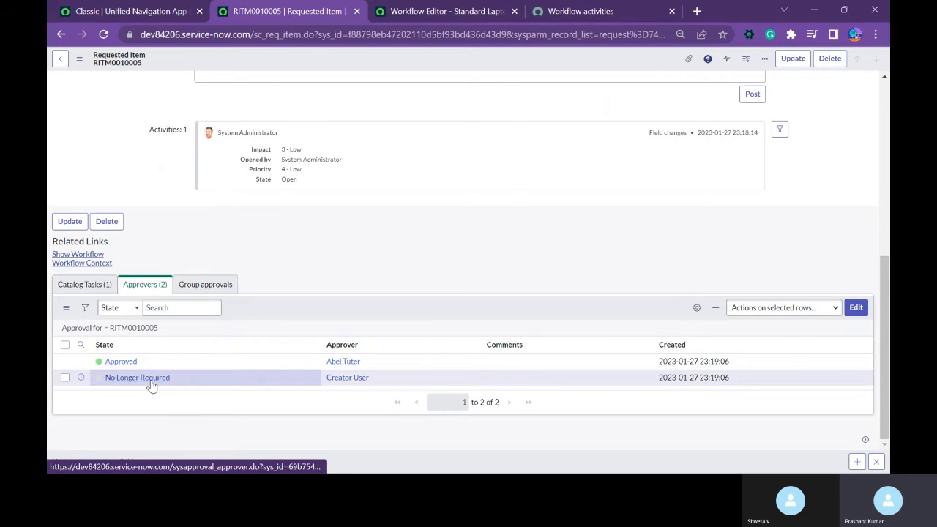
{"action": "scroll", "coordinate": [352, 252], "scroll_direction": "up", "scroll_amount": 6}
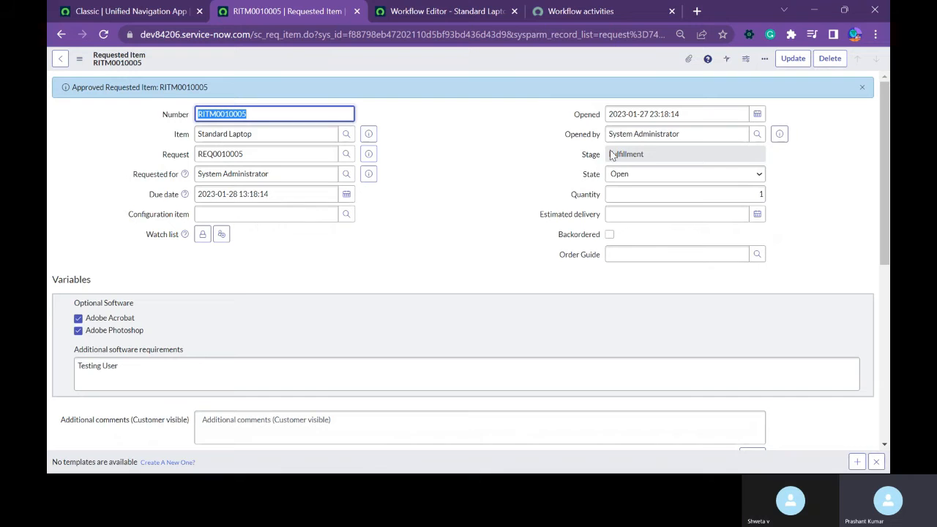
{"action": "left_click", "coordinate": [651, 156]}
{"action": "scroll", "coordinate": [417, 281], "scroll_direction": "down", "scroll_amount": 6}
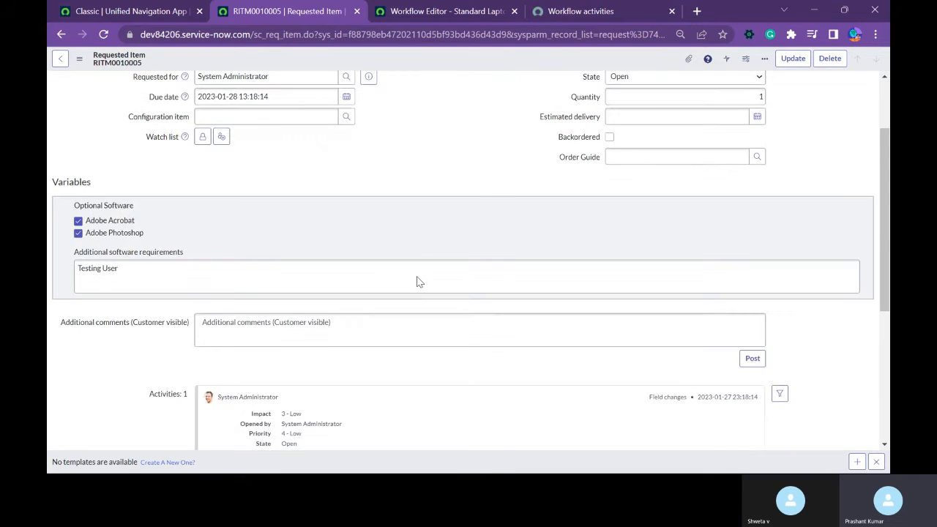
{"action": "left_click", "coordinate": [81, 284]}
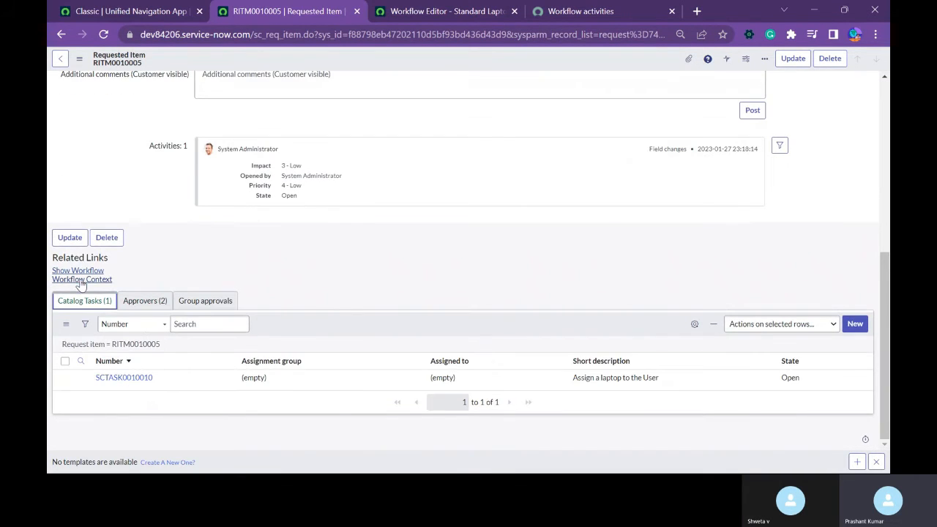
View the requested item's workflow diagram to see which activity is running, and return to the item.
{"action": "left_click", "coordinate": [82, 271]}
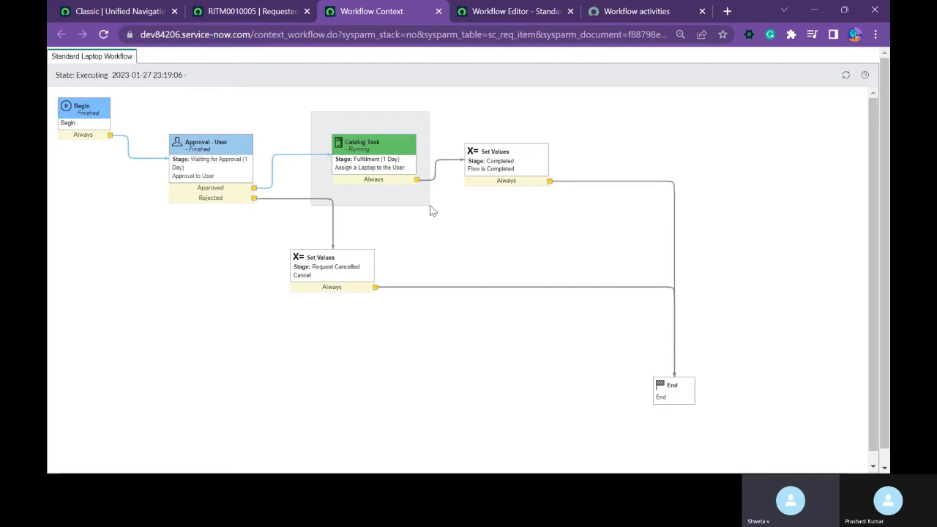
{"action": "mouse_move", "coordinate": [414, 181]}
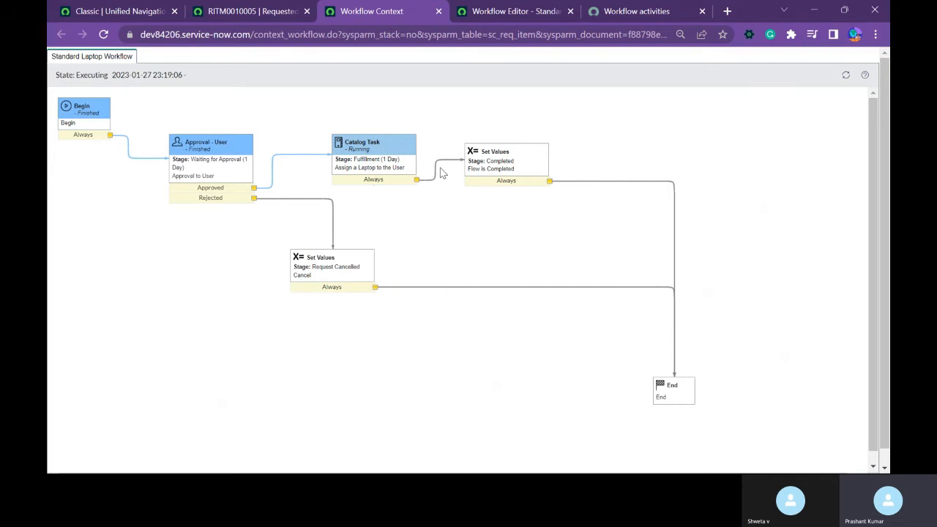
{"action": "left_click", "coordinate": [247, 11]}
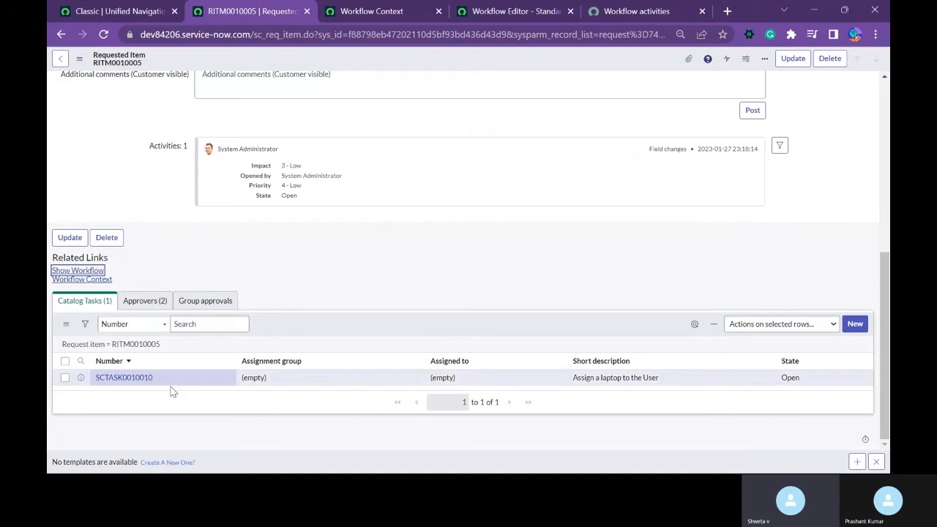
Open the "Assign a laptop to the User" catalog task in its own browser tab and close the task.
{"action": "left_click", "coordinate": [82, 379], "text": "ctrl"}
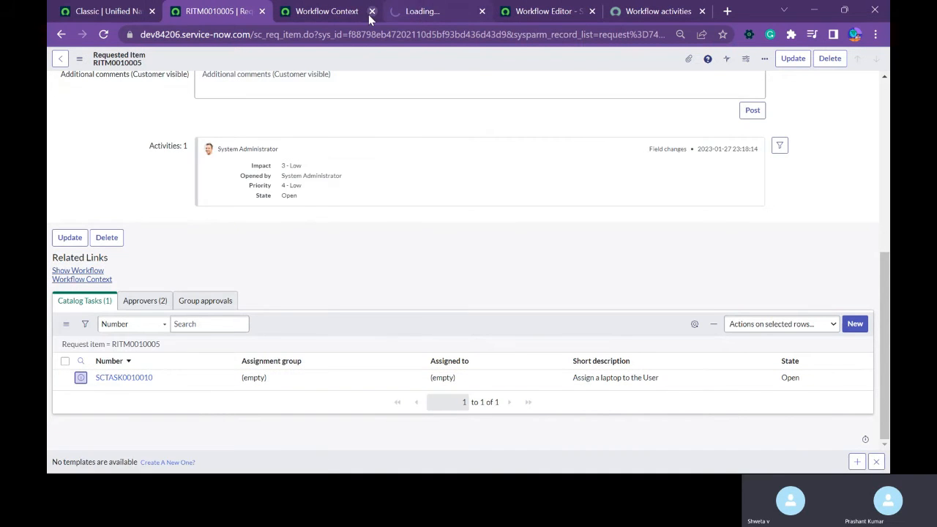
{"action": "left_click_drag", "start_coordinate": [416, 17], "coordinate": [328, 24]}
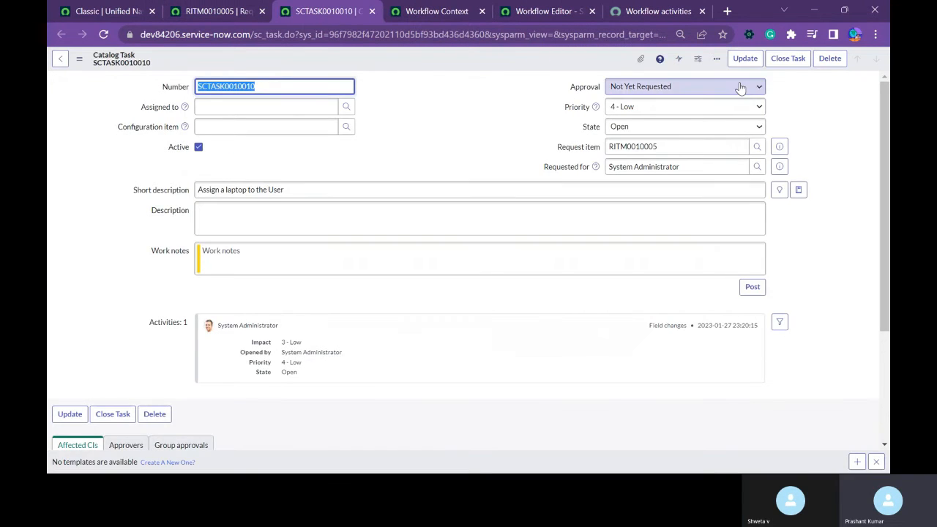
{"action": "left_click", "coordinate": [783, 61]}
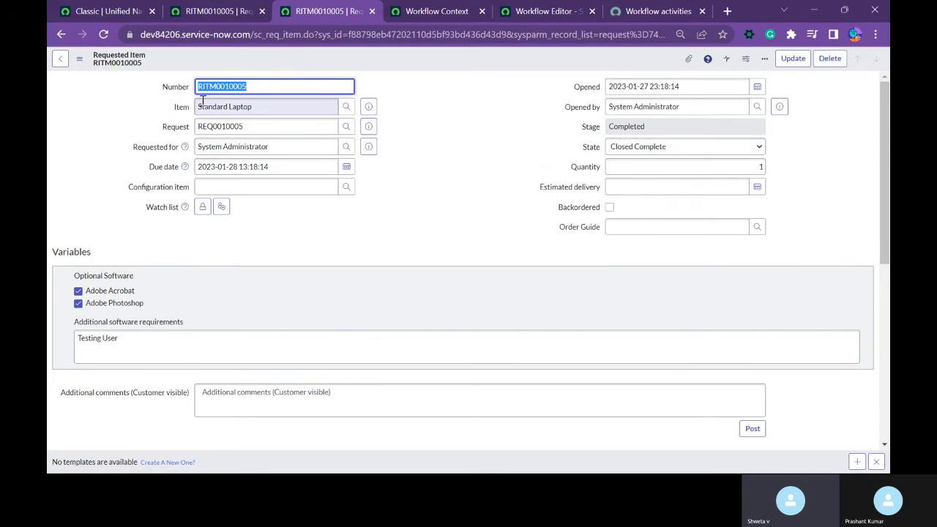
Refresh the Standard Laptop Workflow diagram and inspect the path taken through its activities.
{"action": "left_click", "coordinate": [439, 11]}
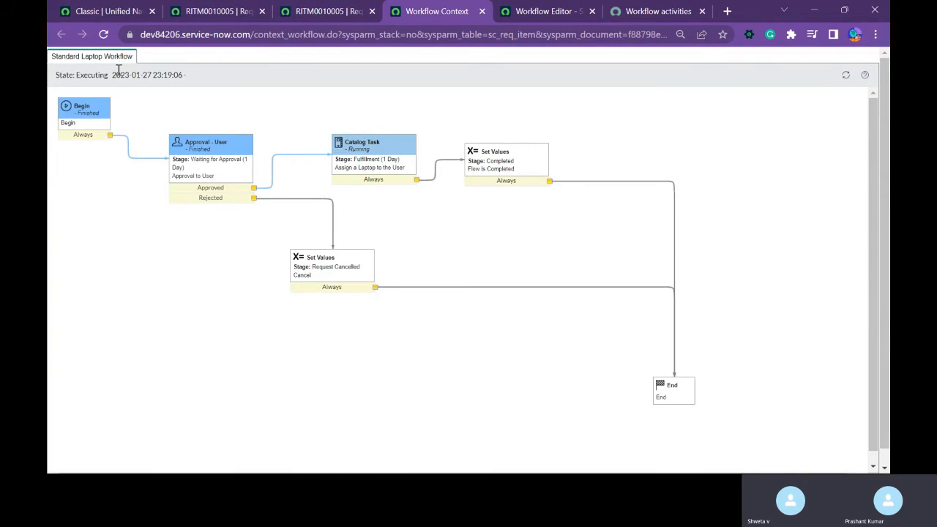
{"action": "left_click", "coordinate": [847, 75]}
{"action": "mouse_move", "coordinate": [182, 179]}
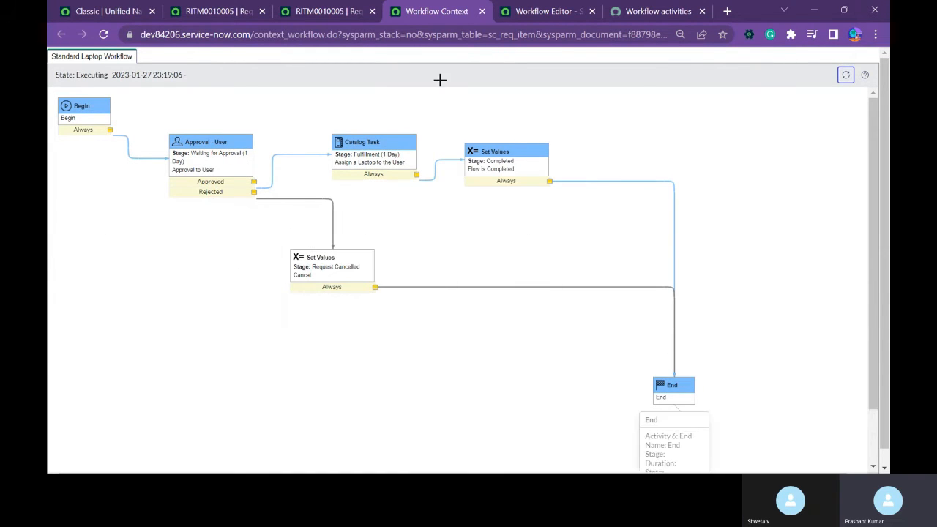
Check the requested item's Stage and State, preview its parent request and open the full request record.
{"action": "left_click", "coordinate": [324, 11]}
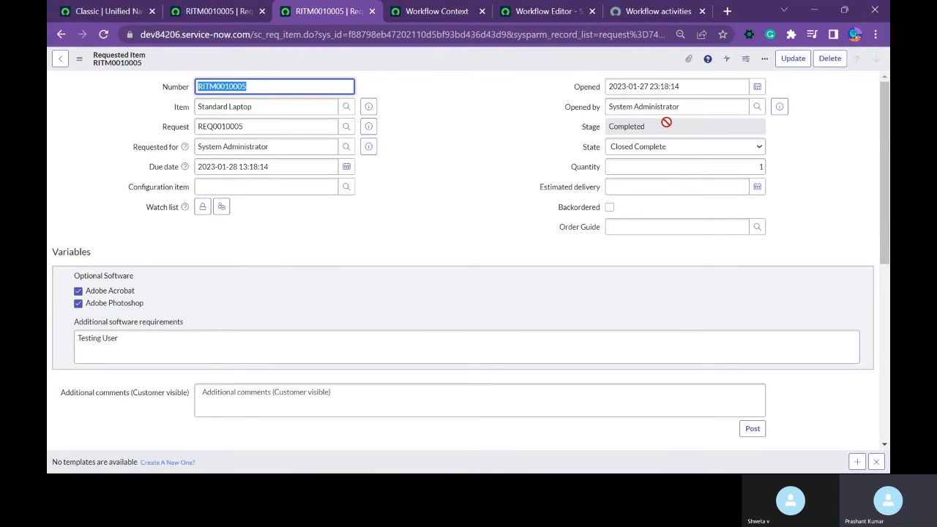
{"action": "left_click", "coordinate": [227, 17]}
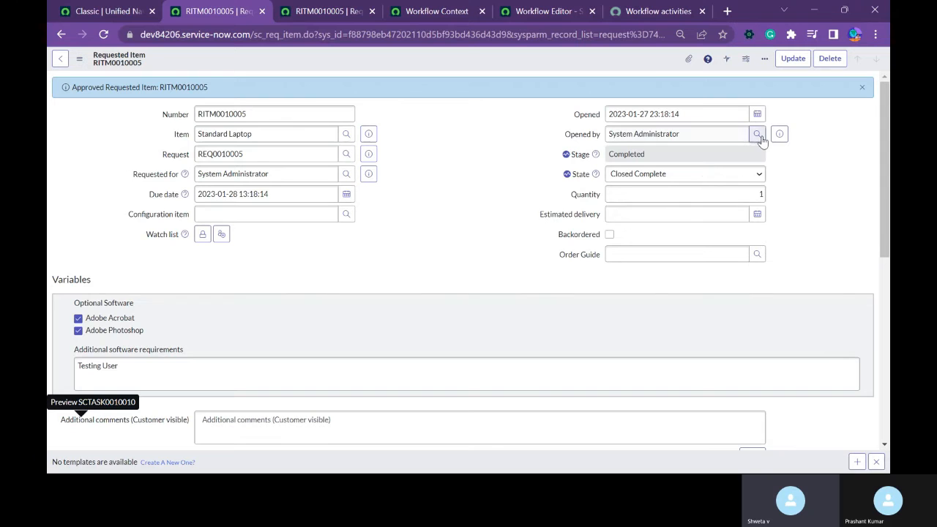
{"action": "left_click", "coordinate": [368, 155]}
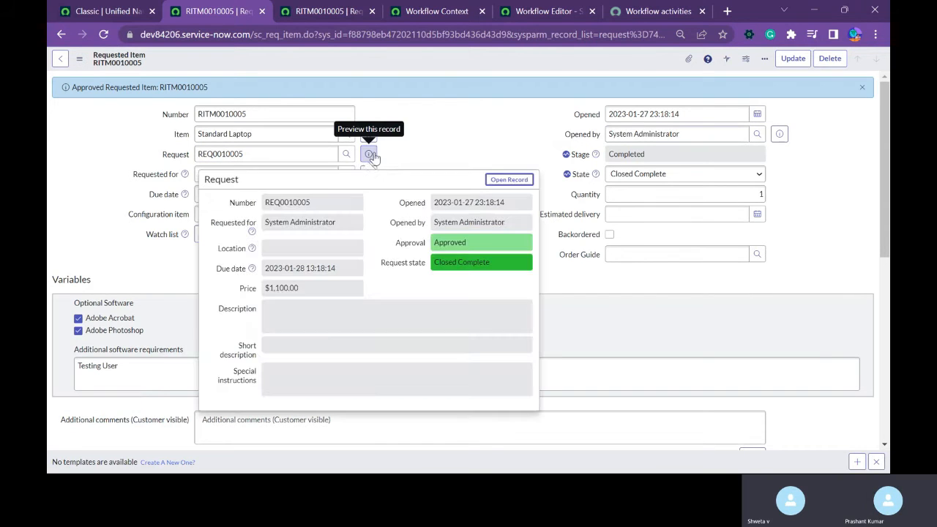
{"action": "left_click", "coordinate": [509, 179]}
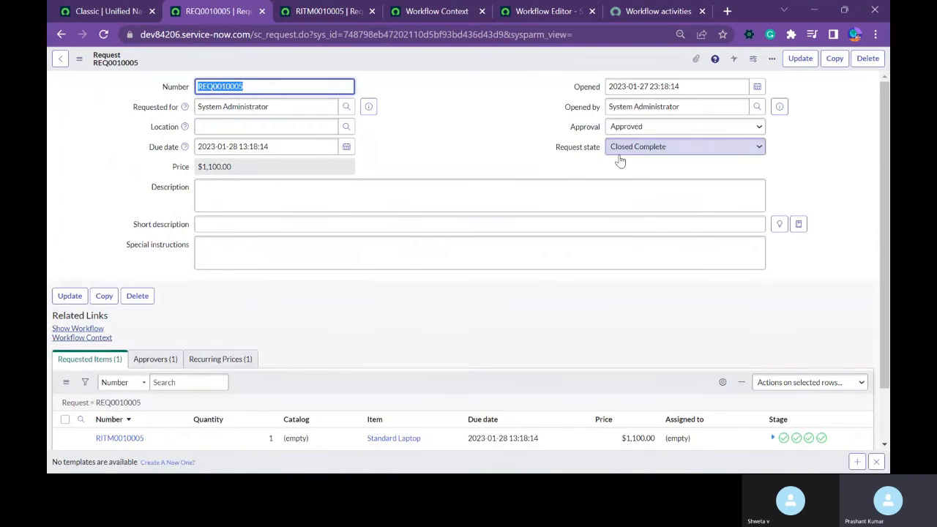
Review the Approval - User and Catalog Task activities in the workflow diagram, and return to the request record.
{"action": "left_click", "coordinate": [296, 13]}
{"action": "left_click", "coordinate": [395, 14]}
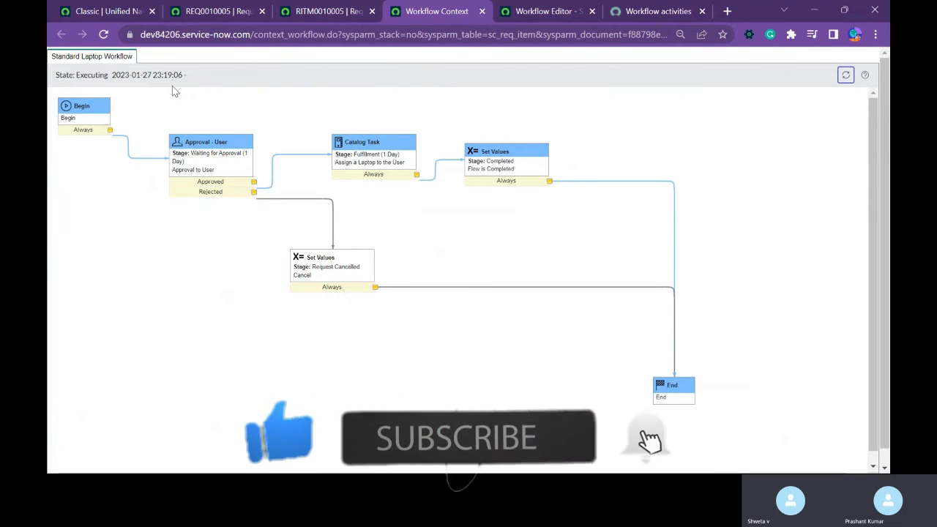
{"action": "left_click_drag", "start_coordinate": [150, 120], "coordinate": [271, 230]}
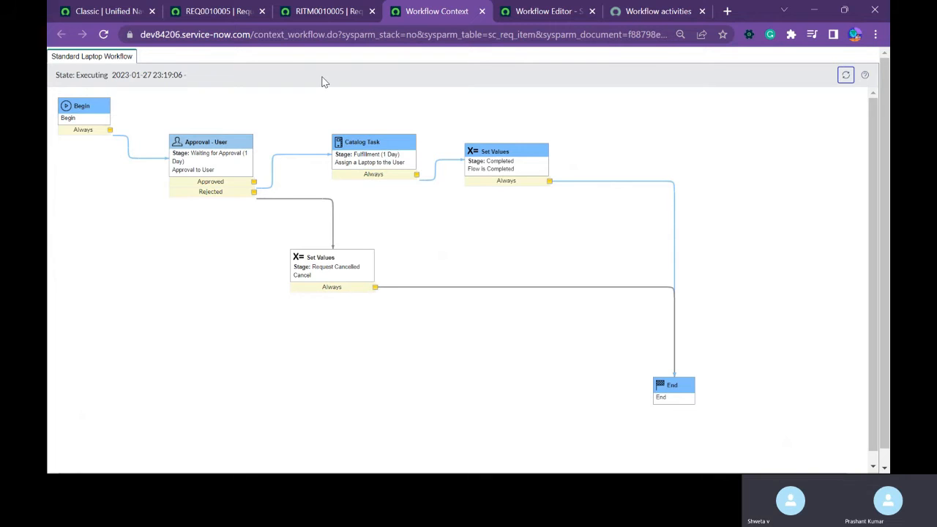
{"action": "mouse_move", "coordinate": [378, 158]}
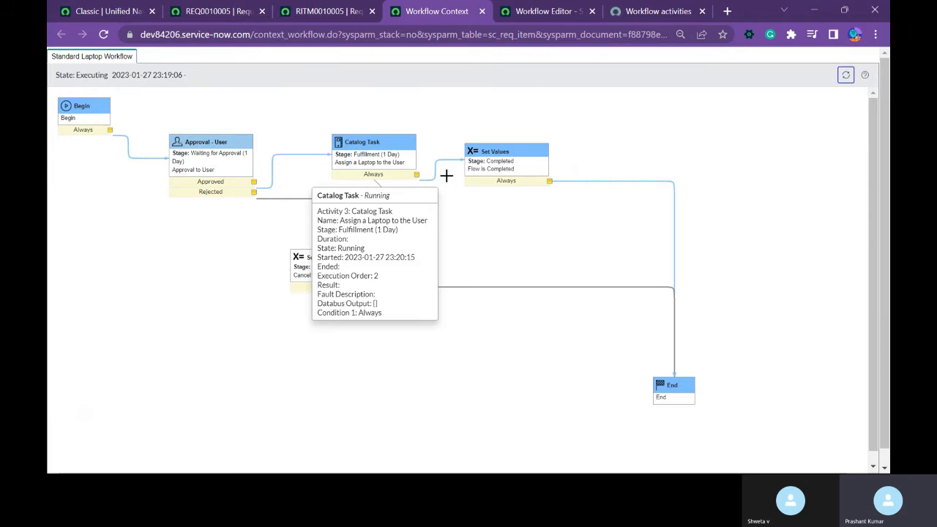
{"action": "left_click", "coordinate": [196, 14]}
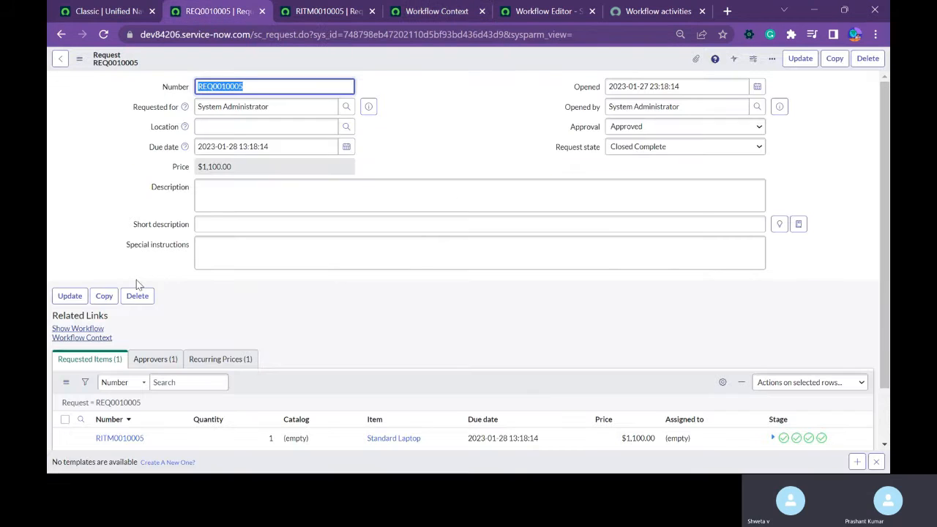
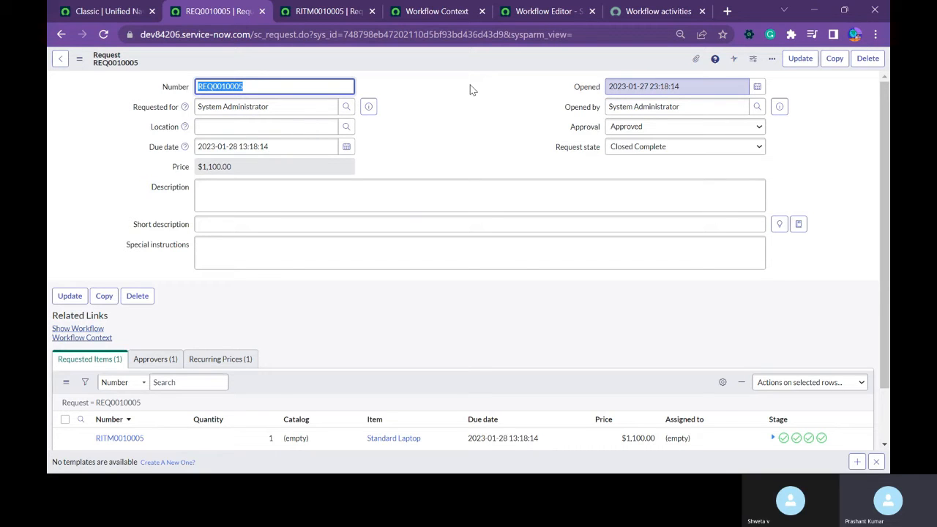
Close the activity properties and the Standard Laptop Workflow in the Workflow Editor, and start a new workflow.
{"action": "left_click", "coordinate": [630, 20]}
{"action": "left_click", "coordinate": [548, 17]}
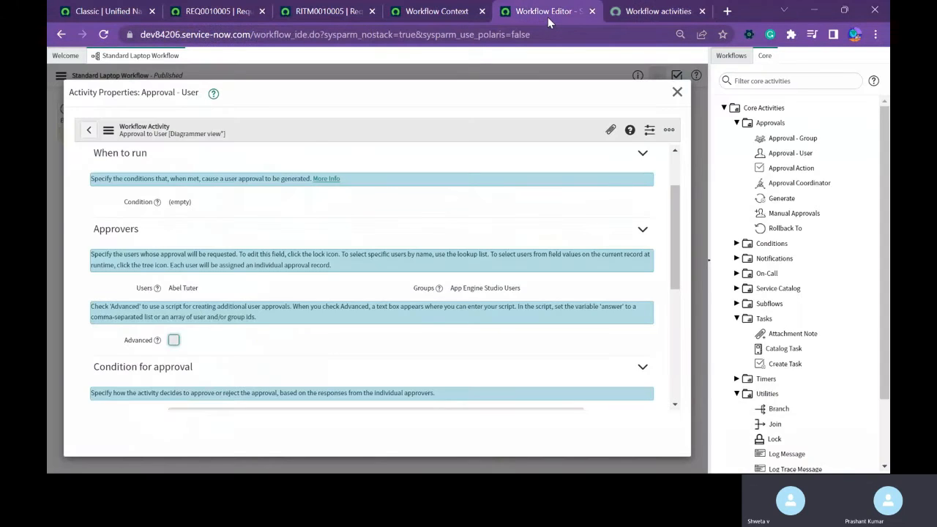
{"action": "left_click", "coordinate": [676, 92]}
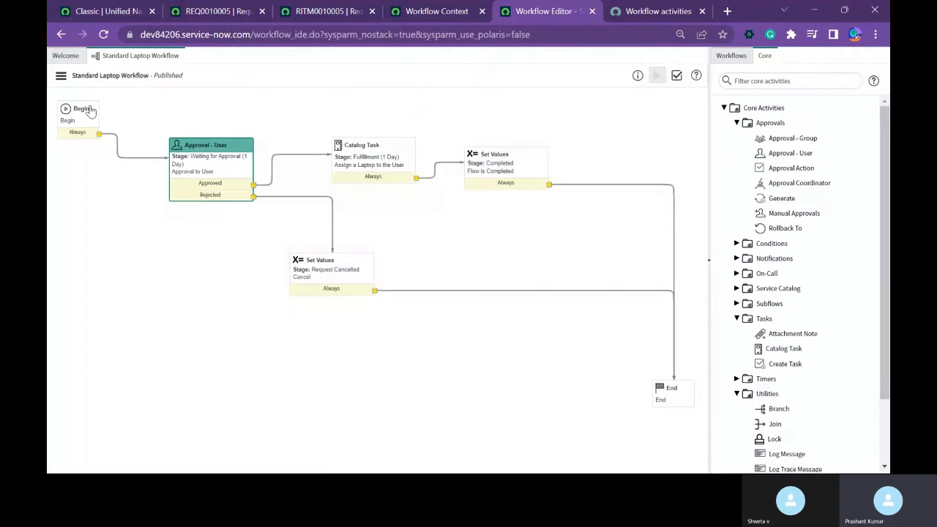
{"action": "left_click", "coordinate": [176, 56]}
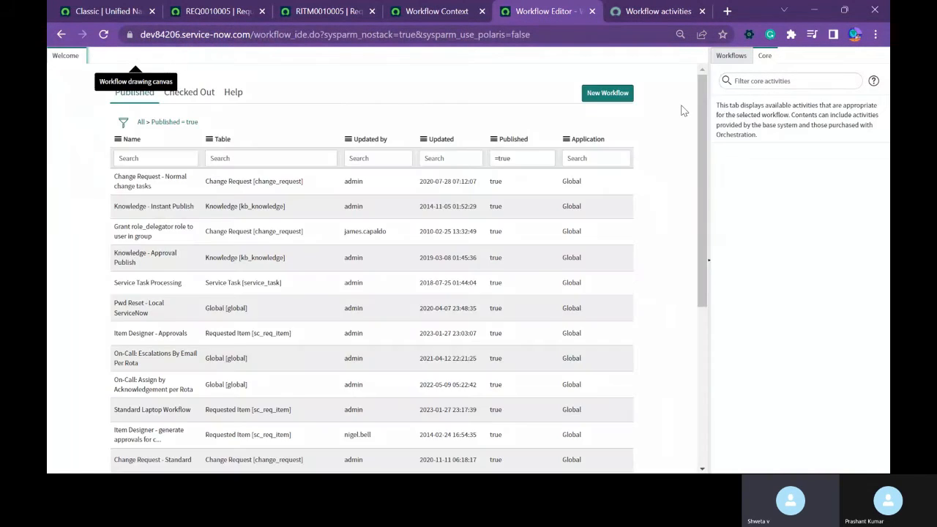
{"action": "left_click", "coordinate": [604, 95]}
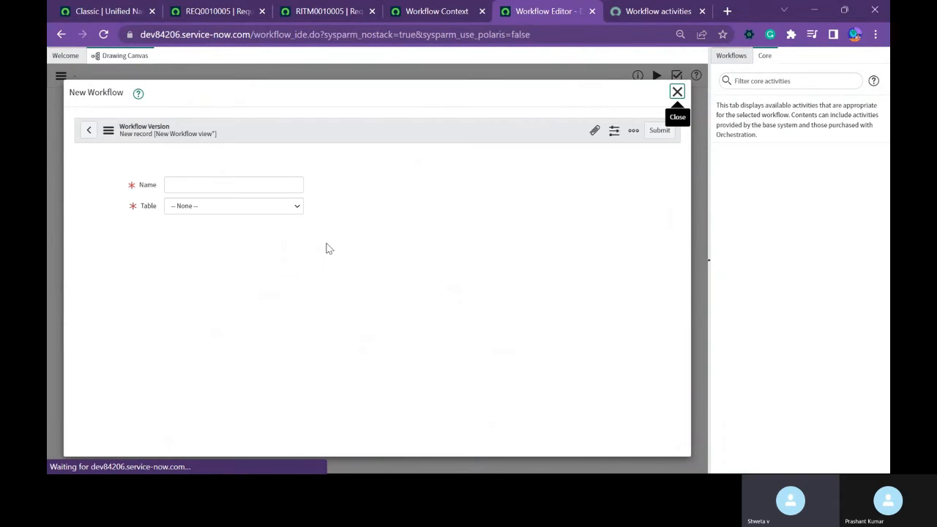
Close the browser tabs for the workflow context, the requested item and the request record.
{"action": "left_click", "coordinate": [482, 11]}
{"action": "left_click", "coordinate": [371, 11]}
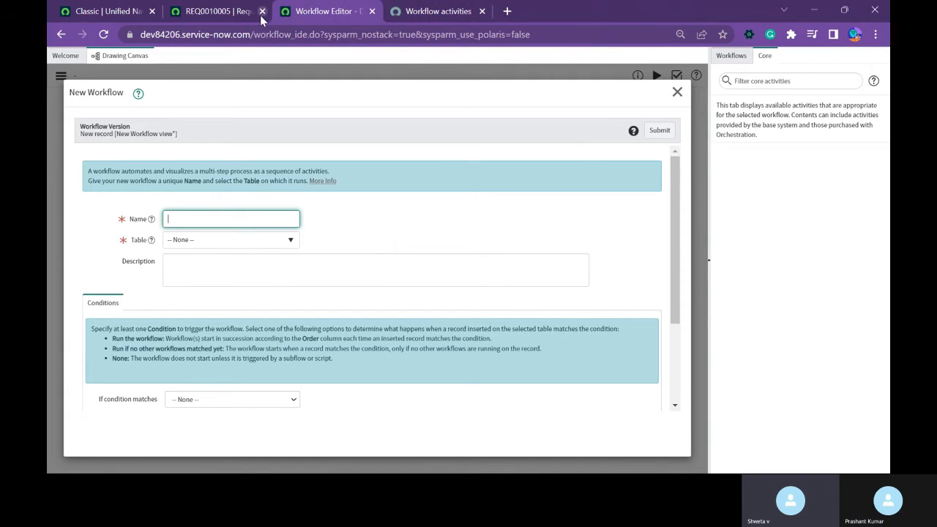
{"action": "left_click", "coordinate": [262, 11]}
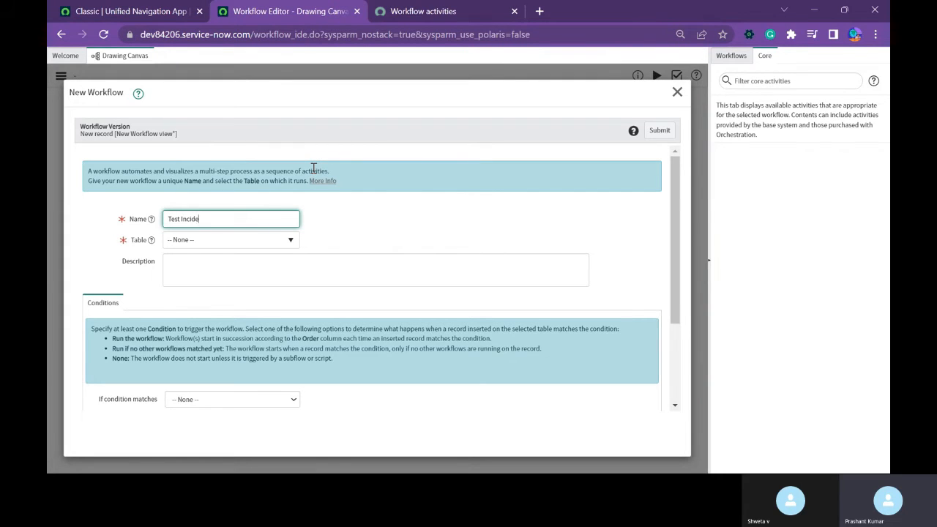
Name the new workflow "Test Incident Flow" and set its table to Incident [incident].
{"action": "type", "text": "Fo"}
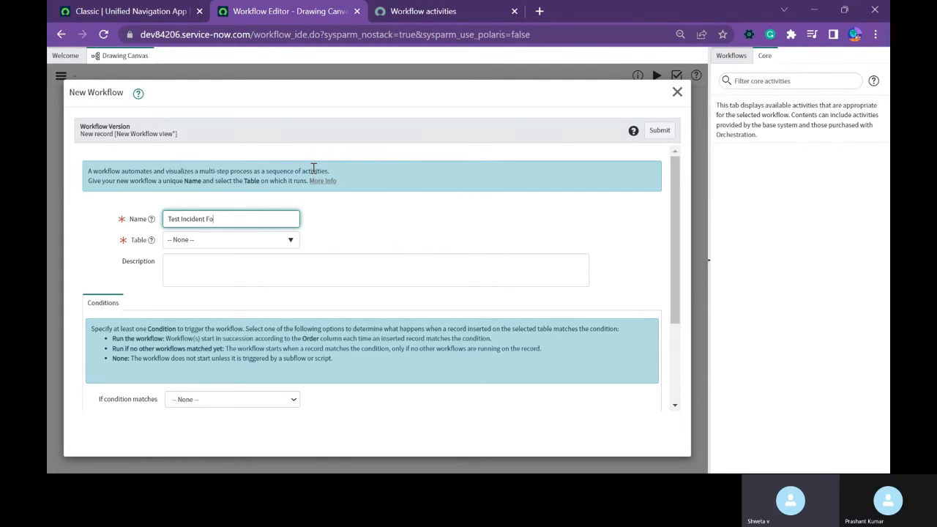
{"action": "key", "text": "BackSpace"}
{"action": "type", "text": "low"}
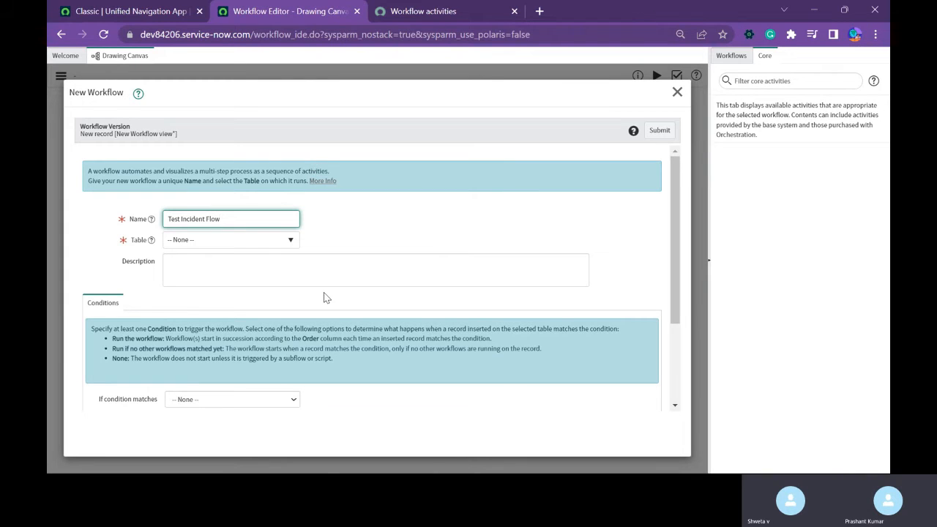
{"action": "left_click", "coordinate": [210, 240]}
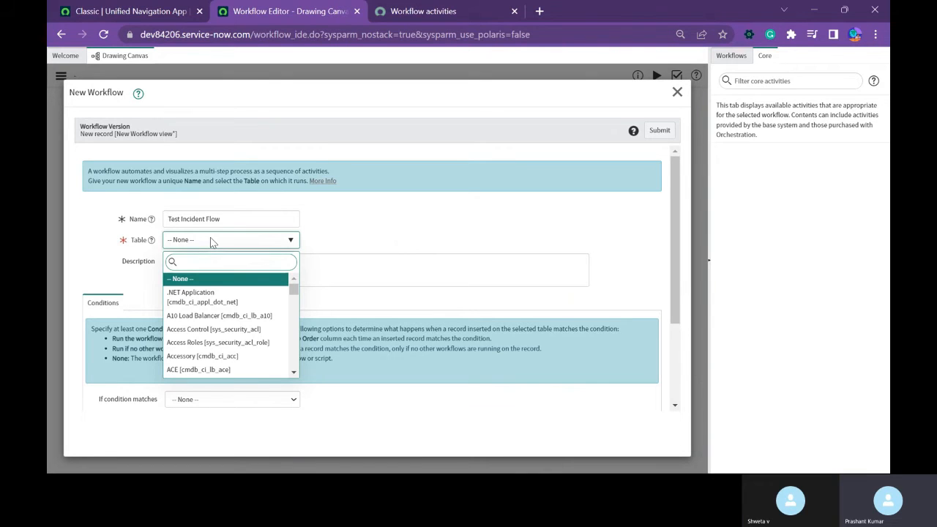
{"action": "type", "text": "incident"}
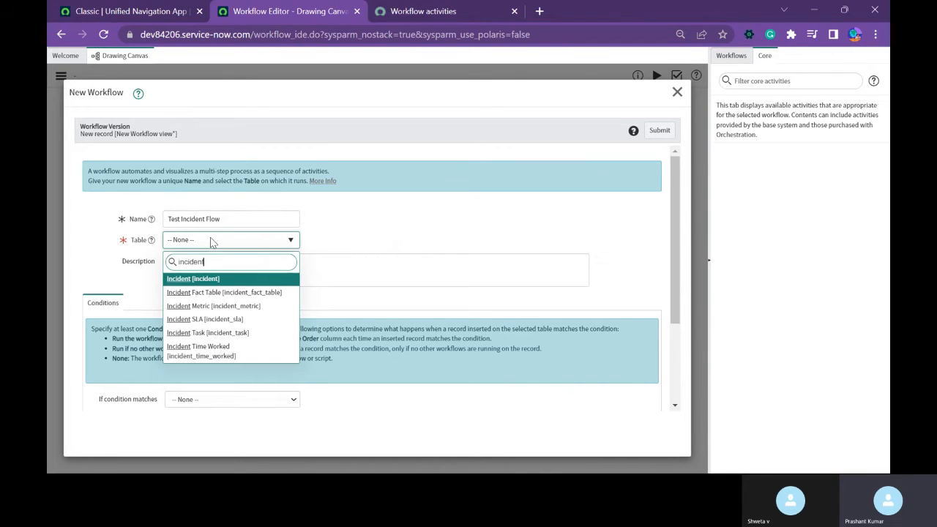
{"action": "left_click", "coordinate": [210, 282]}
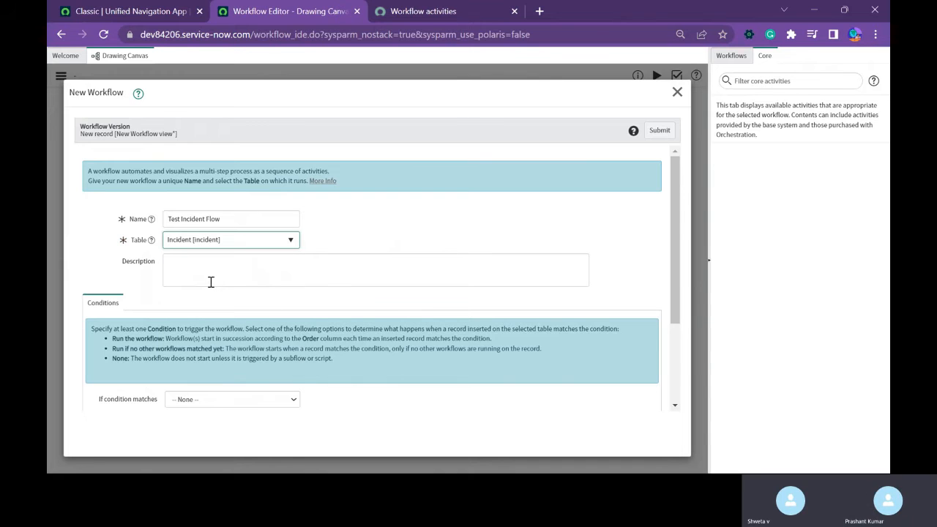
{"action": "scroll", "coordinate": [257, 319], "scroll_direction": "down", "scroll_amount": 3}
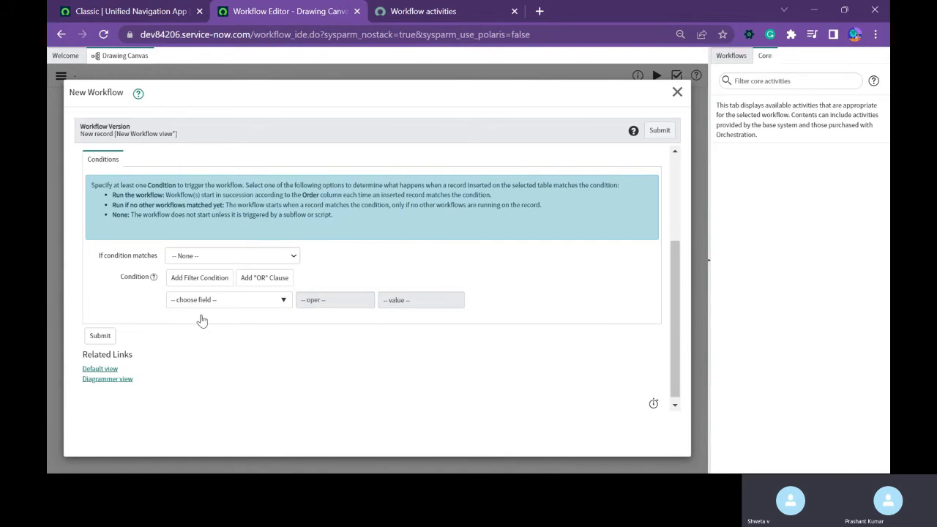
{"action": "scroll", "coordinate": [205, 320], "scroll_direction": "up", "scroll_amount": 3}
{"action": "scroll", "coordinate": [205, 320], "scroll_direction": "down", "scroll_amount": 3}
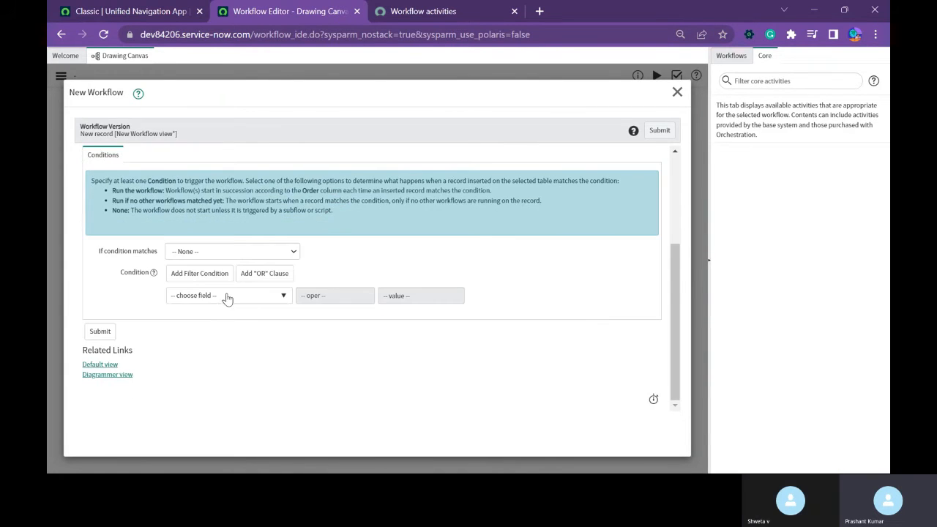
{"action": "left_click", "coordinate": [227, 295]}
{"action": "left_click_drag", "start_coordinate": [286, 343], "coordinate": [281, 409]}
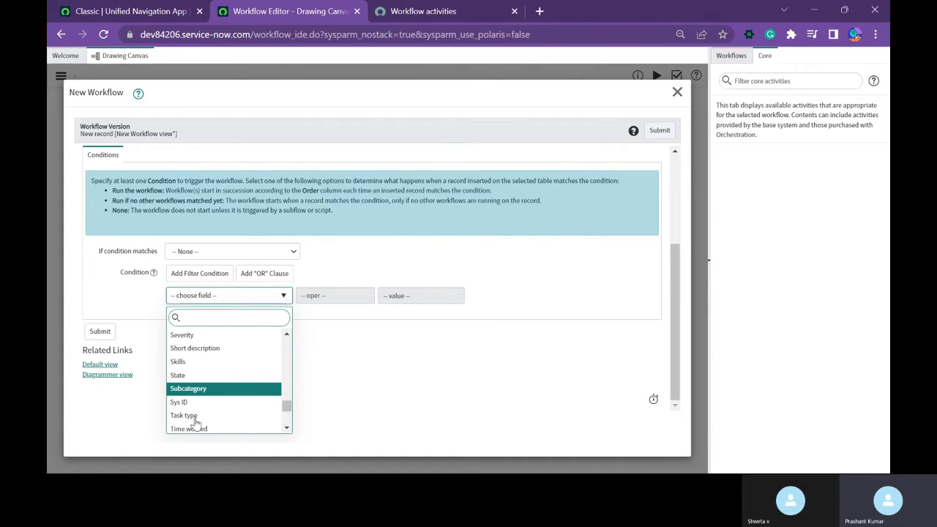
{"action": "key", "text": "Return"}
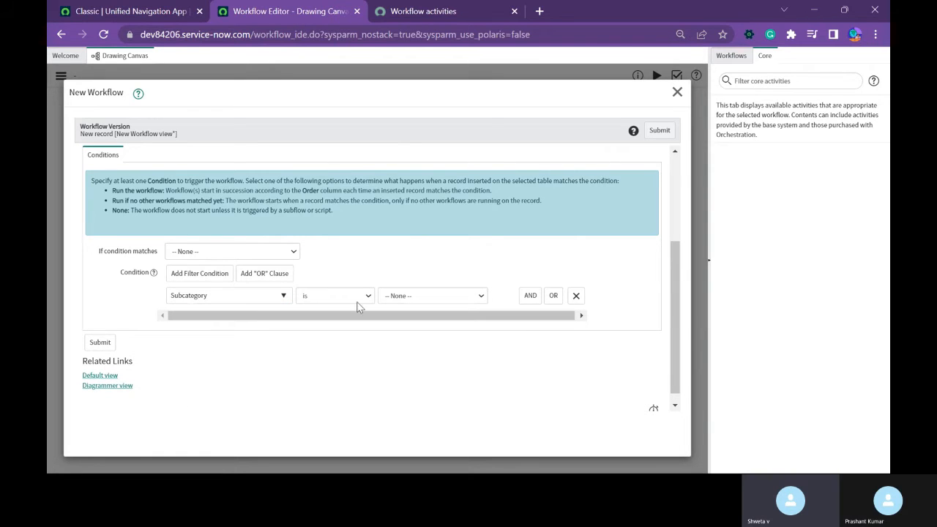
{"action": "left_click", "coordinate": [386, 301]}
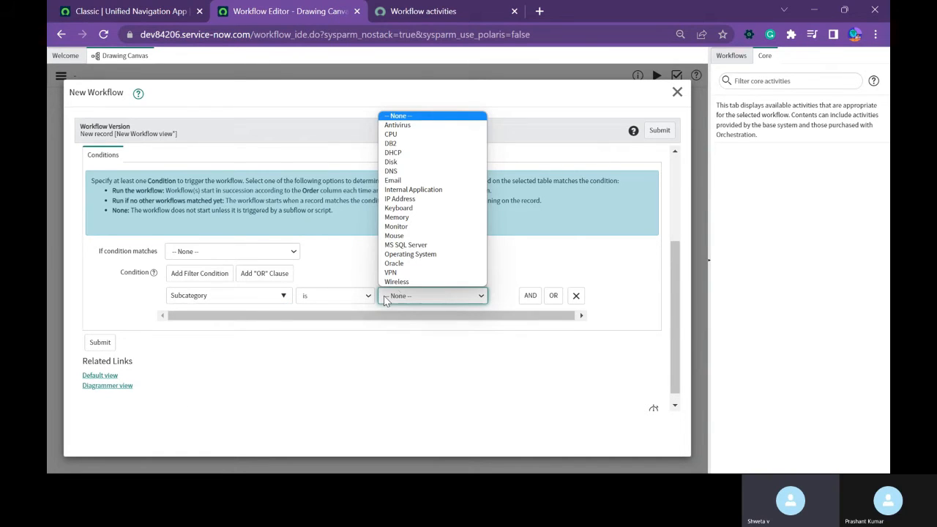
{"action": "left_click", "coordinate": [341, 291]}
Set the workflow's condition to Short description contains "Testing" and submit the new workflow.
{"action": "left_click", "coordinate": [255, 300]}
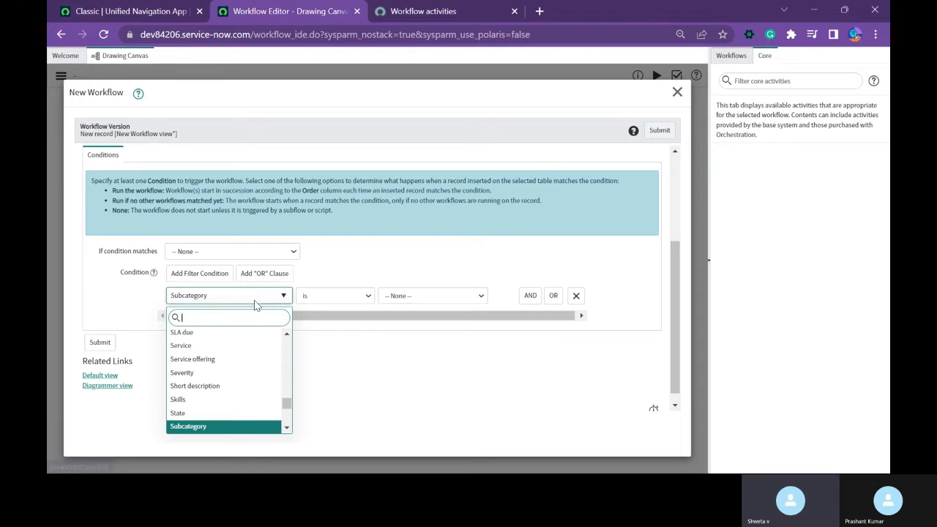
{"action": "scroll", "coordinate": [247, 361], "scroll_direction": "down", "scroll_amount": 3}
{"action": "scroll", "coordinate": [241, 387], "scroll_direction": "up", "scroll_amount": 3}
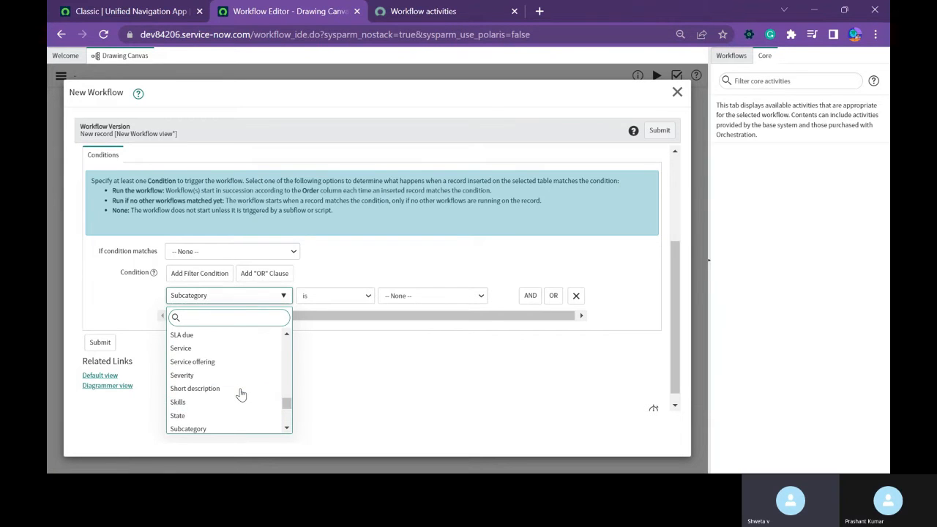
{"action": "left_click", "coordinate": [223, 388]}
{"action": "left_click", "coordinate": [366, 295]}
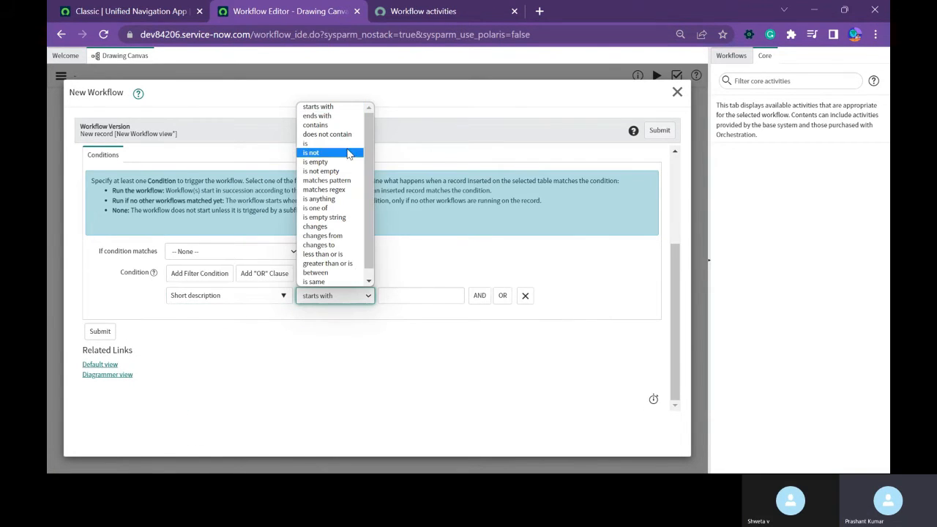
{"action": "left_click", "coordinate": [325, 125]}
{"action": "left_click", "coordinate": [396, 296]}
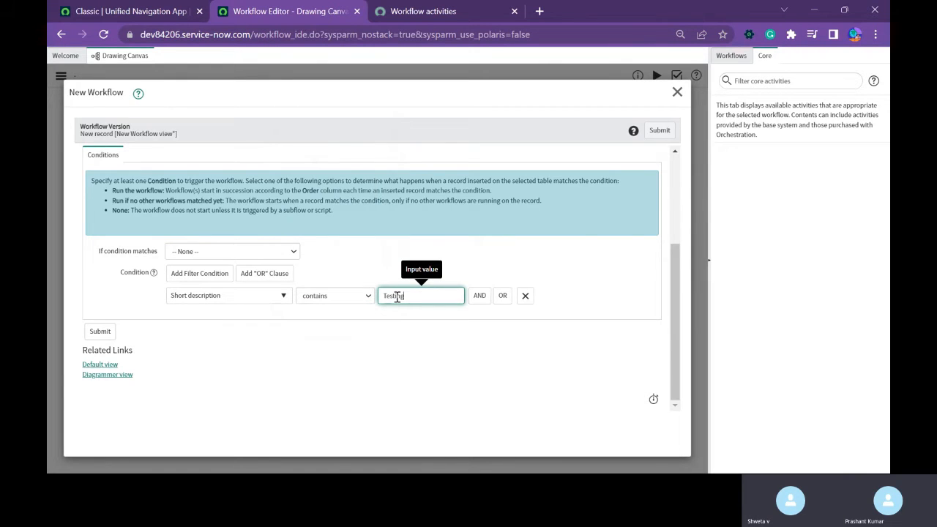
{"action": "left_click", "coordinate": [659, 131]}
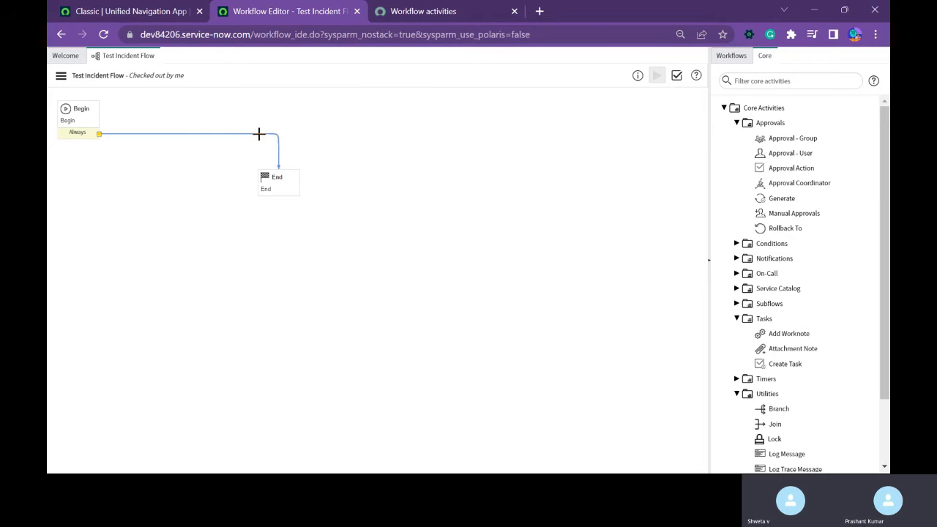
Delete the transition from Begin to End and add a Set Values activity from the Utilities between them.
{"action": "left_click", "coordinate": [259, 134]}
{"action": "key", "text": "Delete"}
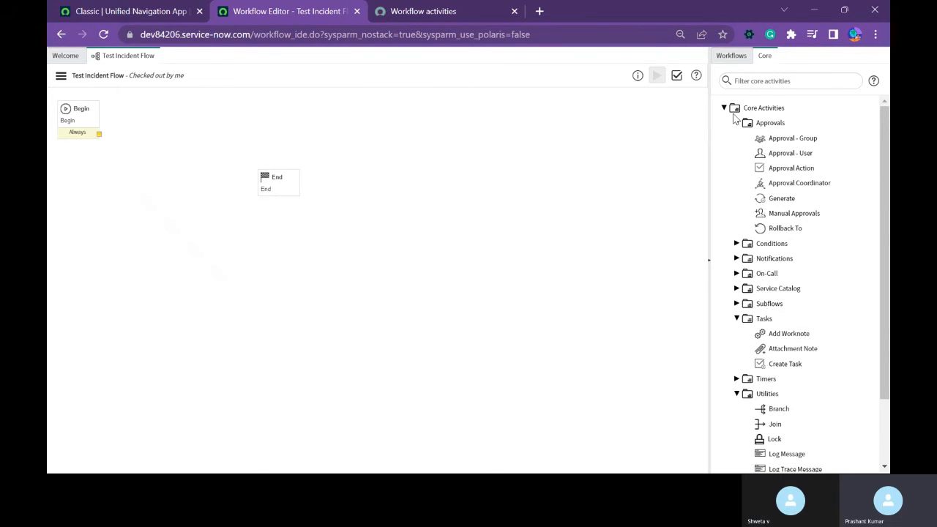
{"action": "left_click", "coordinate": [736, 123]}
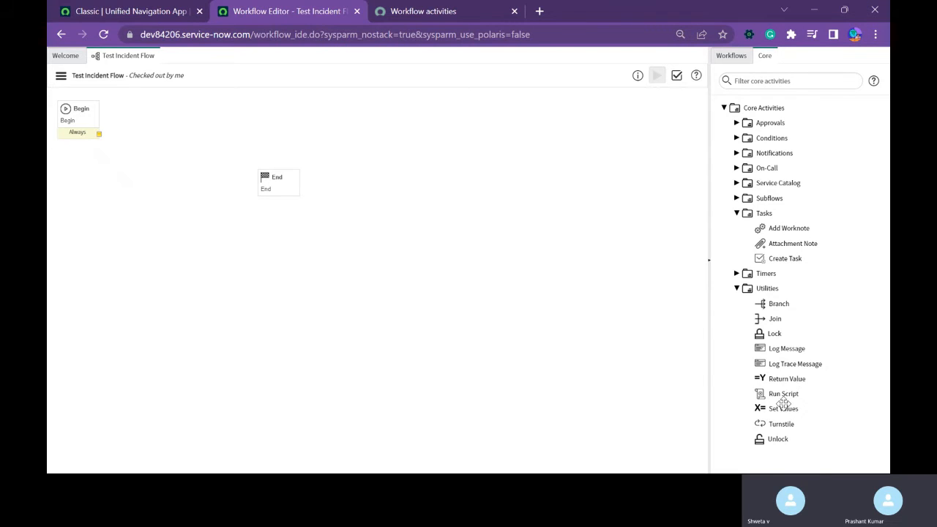
{"action": "left_click_drag", "start_coordinate": [780, 409], "coordinate": [186, 124]}
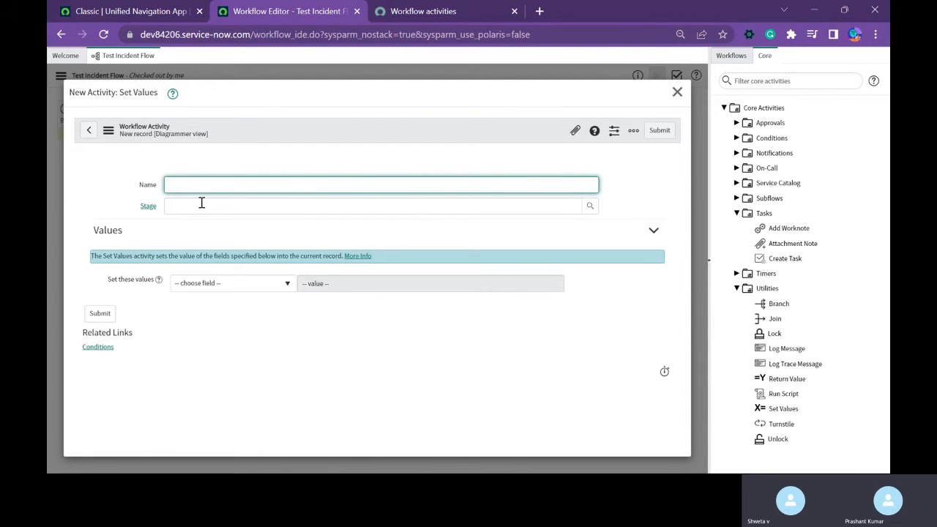
Name the Set Values activity "Set Incident to Resolved as it is testing request".
{"action": "left_click", "coordinate": [234, 288]}
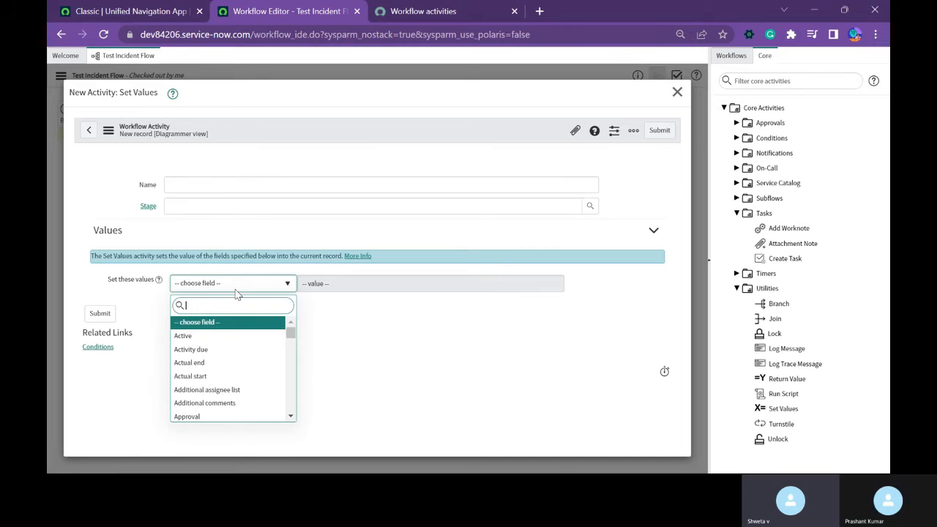
{"action": "left_click", "coordinate": [193, 185]}
{"action": "left_click", "coordinate": [193, 185]}
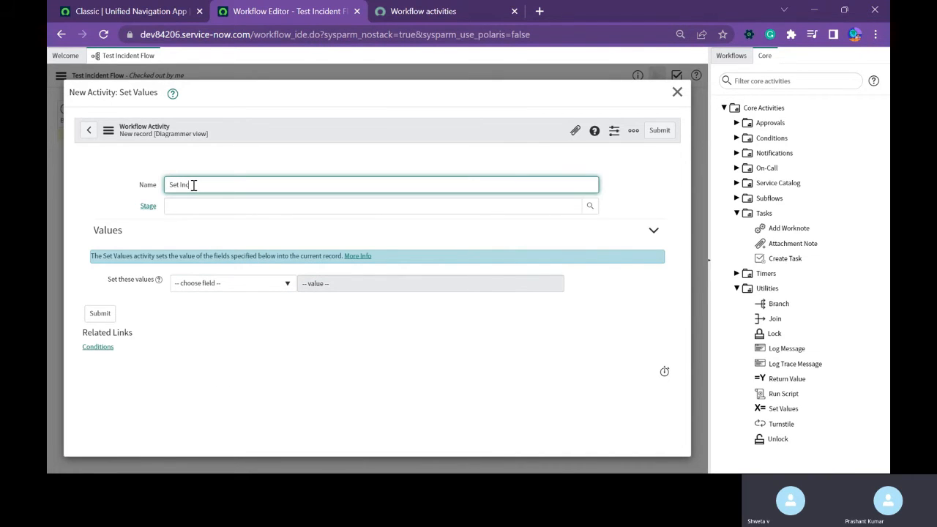
{"action": "type", "text": "t to Resol"}
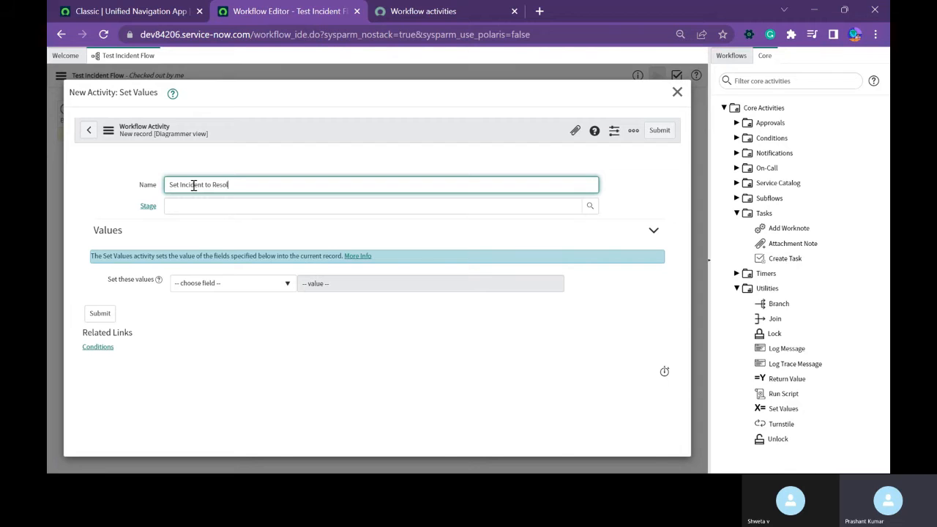
{"action": "type", "text": "ved as it is testing request"}
Make the activity set the State field to Resolved, and submit it.
{"action": "left_click", "coordinate": [258, 285]}
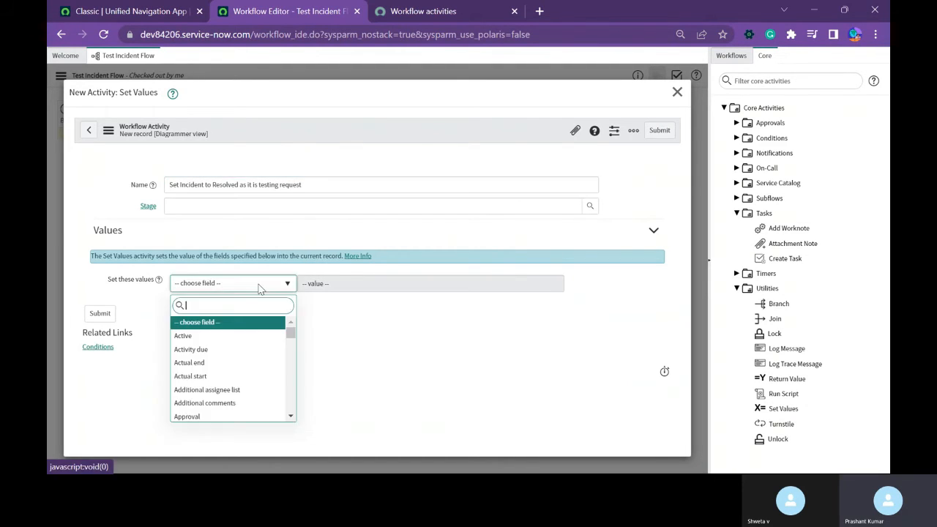
{"action": "type", "text": "stat"}
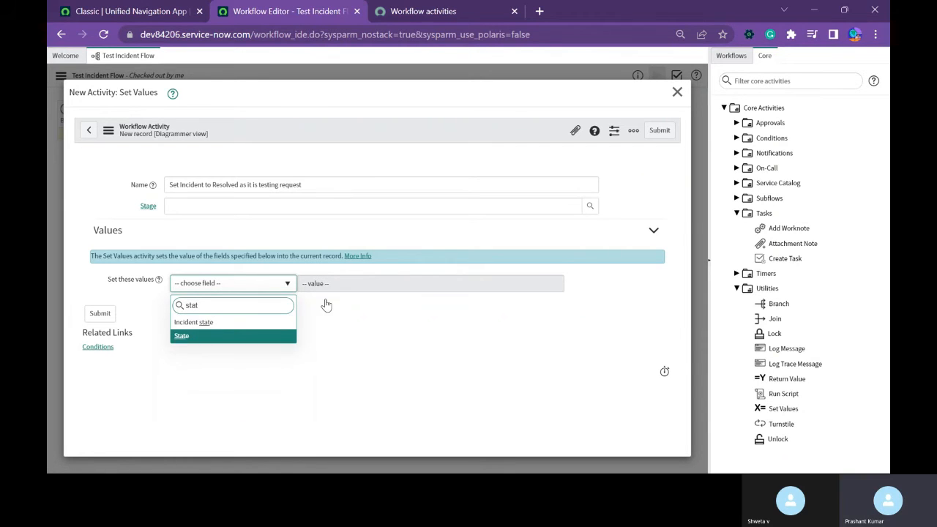
{"action": "left_click", "coordinate": [196, 335]}
{"action": "left_click", "coordinate": [349, 283]}
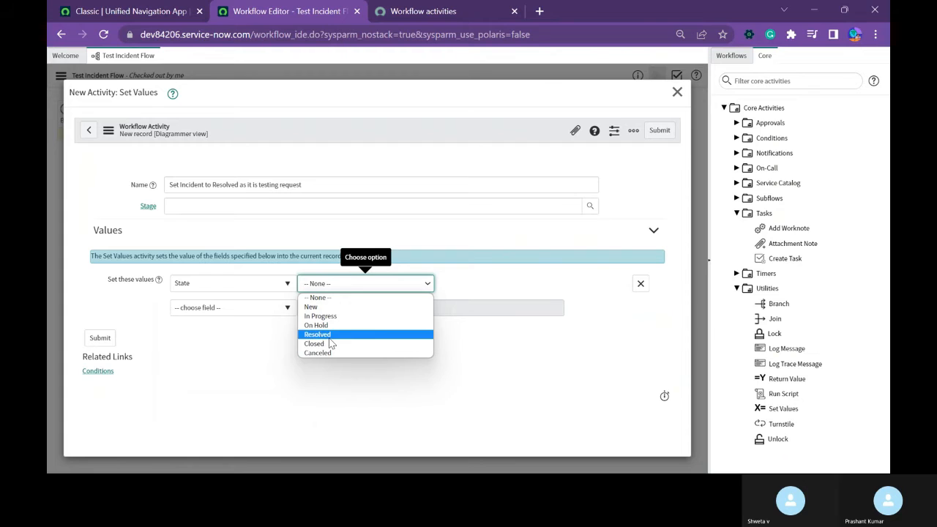
{"action": "left_click", "coordinate": [330, 334]}
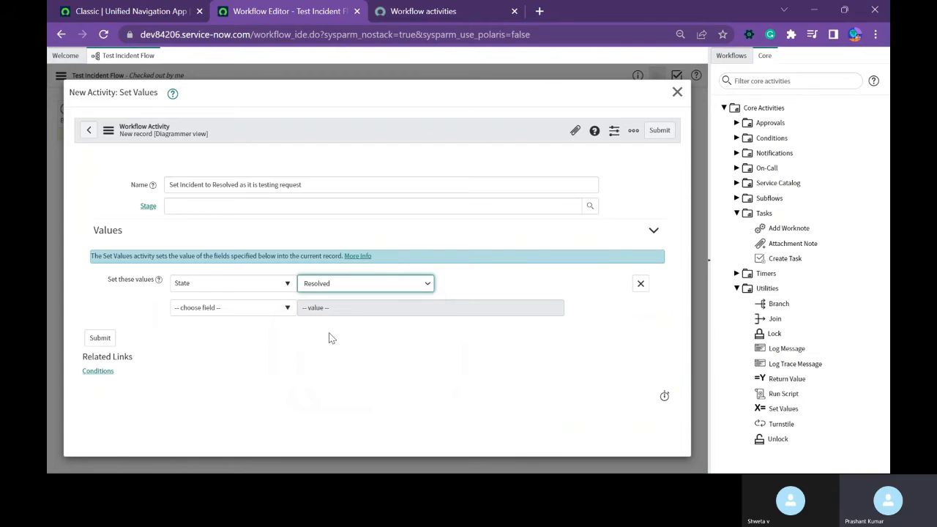
{"action": "left_click", "coordinate": [100, 338]}
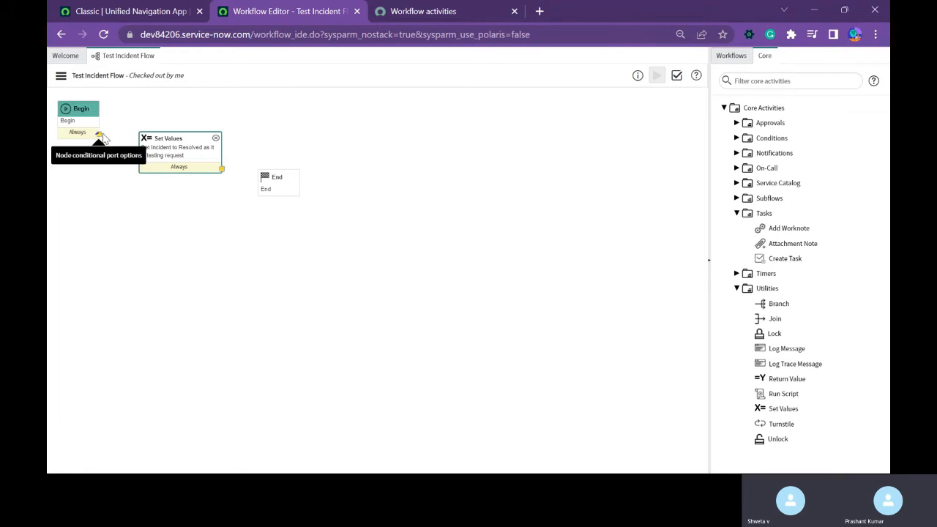
Connect Begin to Set Values and Set Values to End, and publish the Test Incident Flow workflow.
{"action": "left_click_drag", "start_coordinate": [99, 134], "coordinate": [139, 144]}
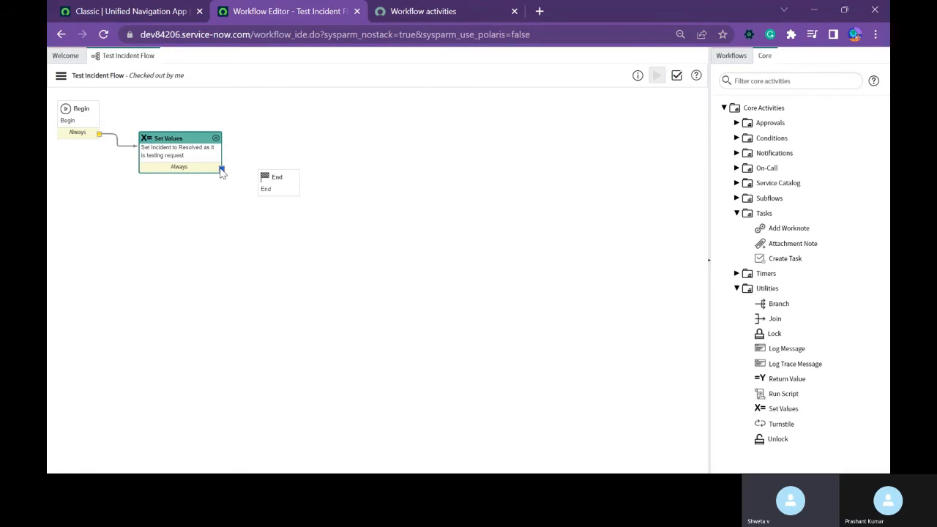
{"action": "left_click_drag", "start_coordinate": [222, 169], "coordinate": [275, 185]}
{"action": "left_click", "coordinate": [61, 76]}
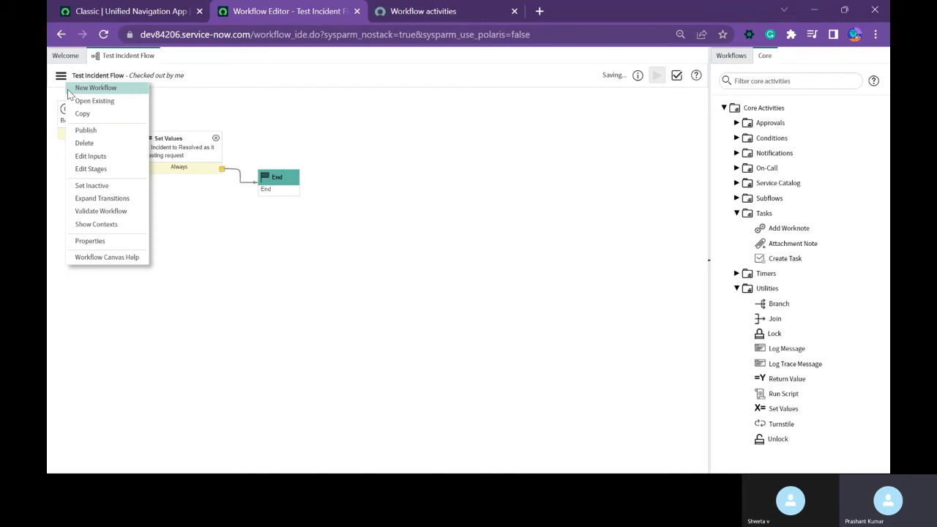
{"action": "left_click", "coordinate": [103, 130]}
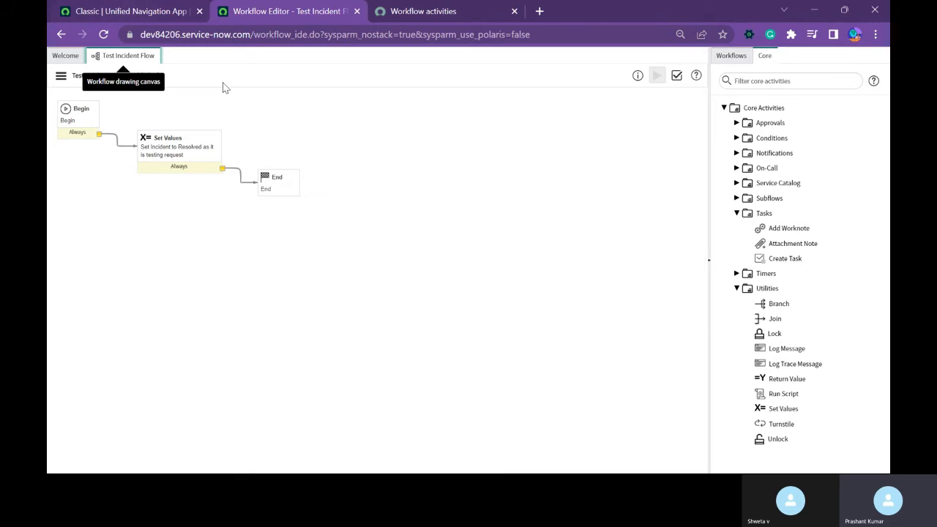
Open the incident list with incident.list and open incident INC0010010, dismissing its alert.
{"action": "left_click", "coordinate": [153, 11]}
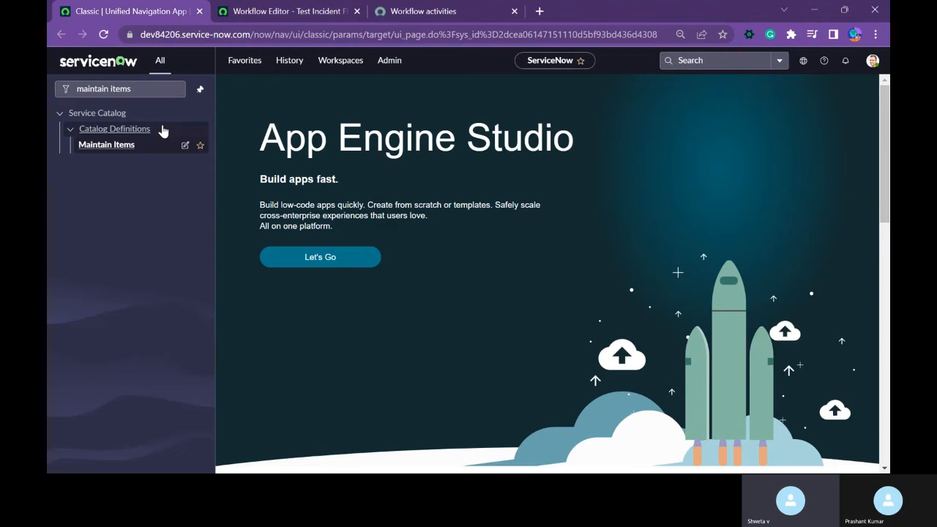
{"action": "left_click", "coordinate": [115, 88]}
{"action": "key", "text": "ctrl+a"}
{"action": "key", "text": "BackSpace"}
{"action": "type", "text": "inc"}
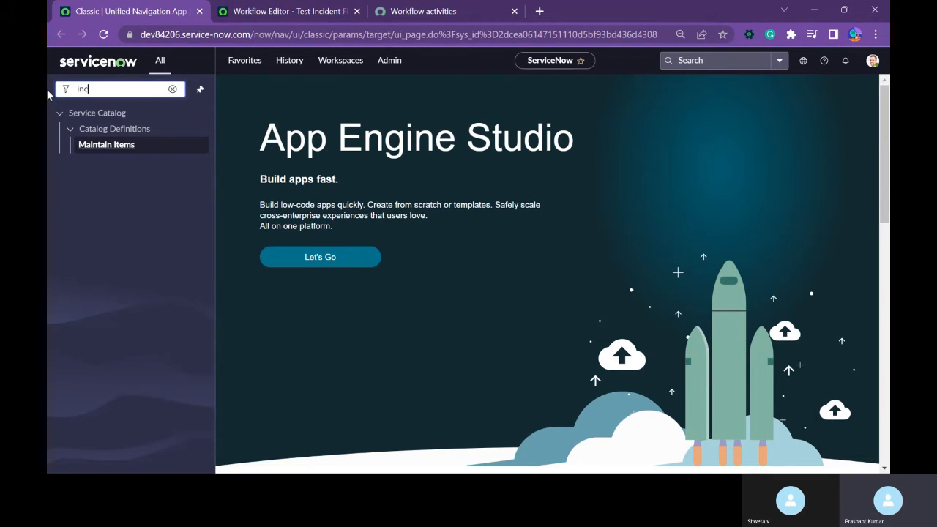
{"action": "type", "text": "ident.list"}
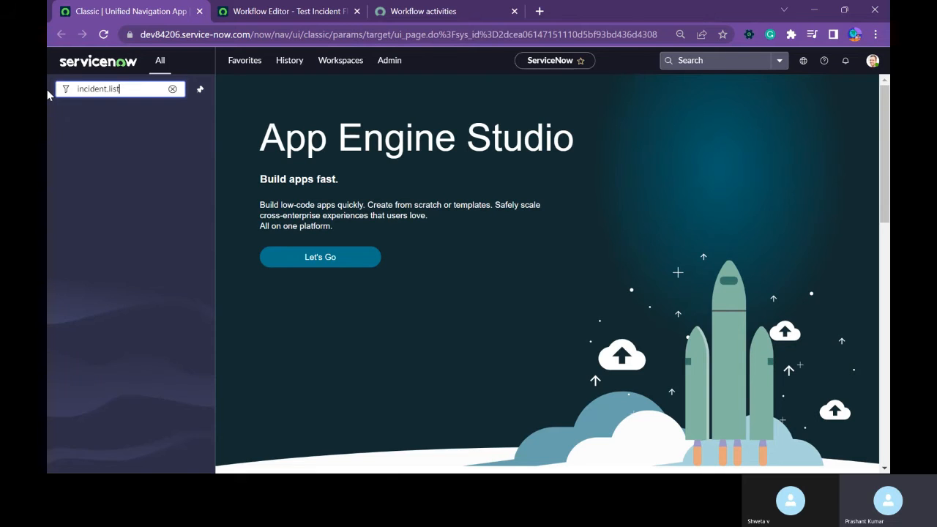
{"action": "key", "text": "Return"}
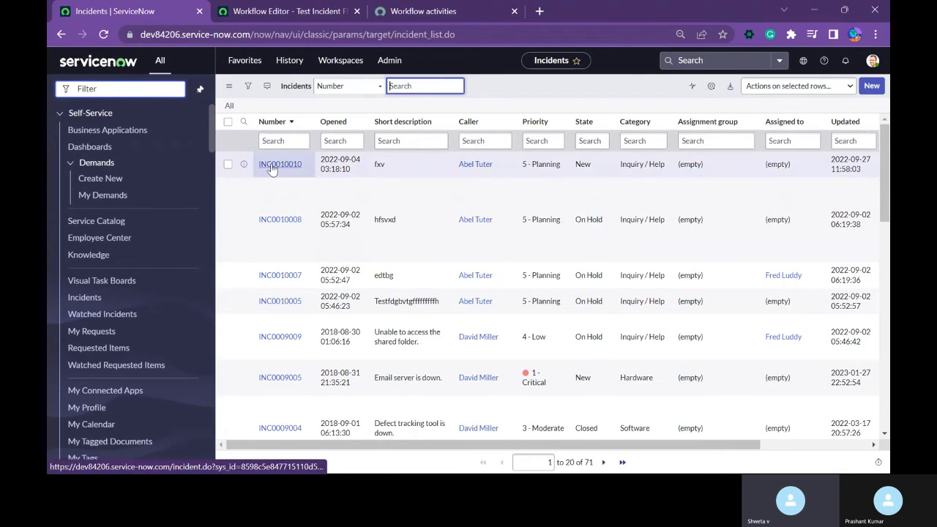
{"action": "left_click", "coordinate": [271, 168]}
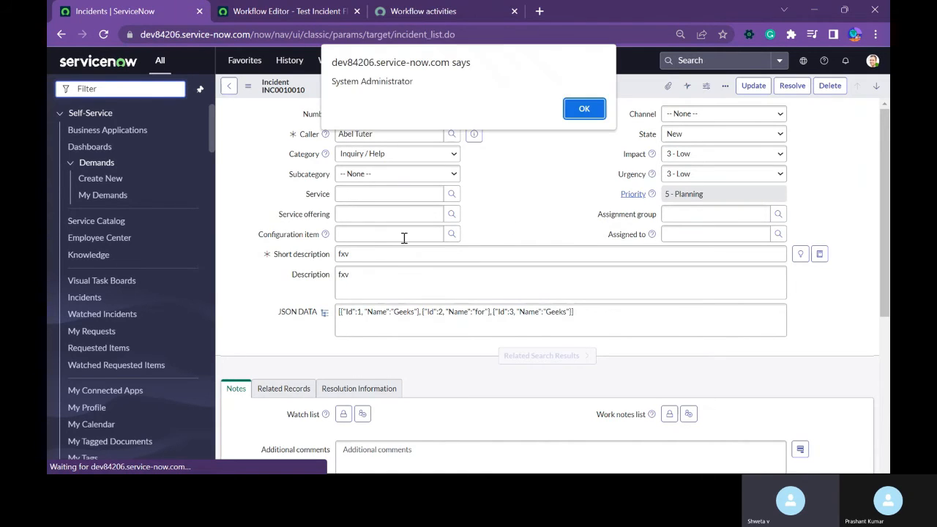
{"action": "left_click", "coordinate": [579, 108]}
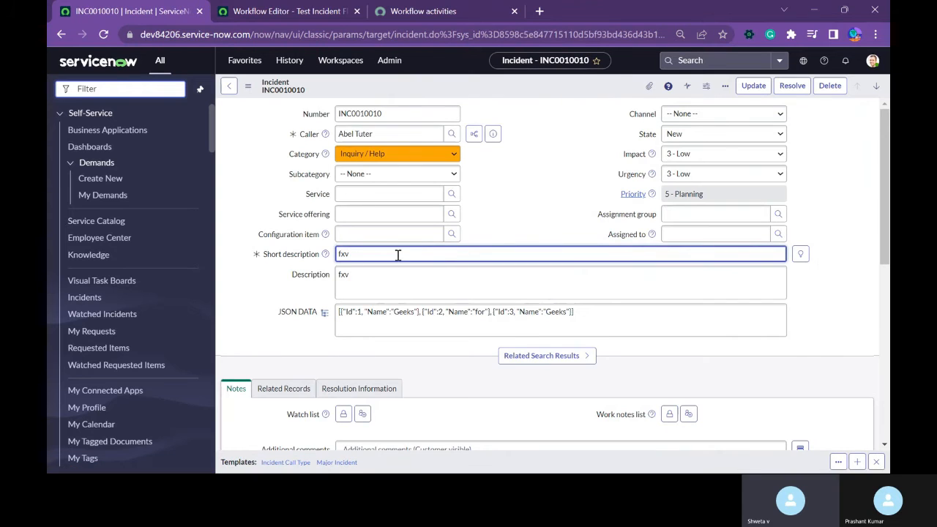
Replace the incident's short description with "testing with user" and save the record.
{"action": "left_click_drag", "start_coordinate": [397, 255], "coordinate": [314, 252]}
{"action": "key", "text": "BackSpace"}
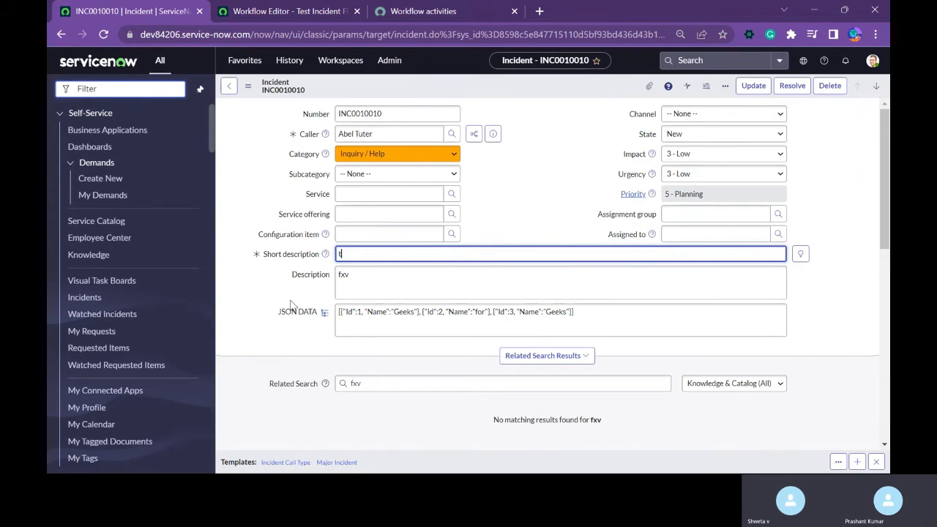
{"action": "type", "text": "testing"}
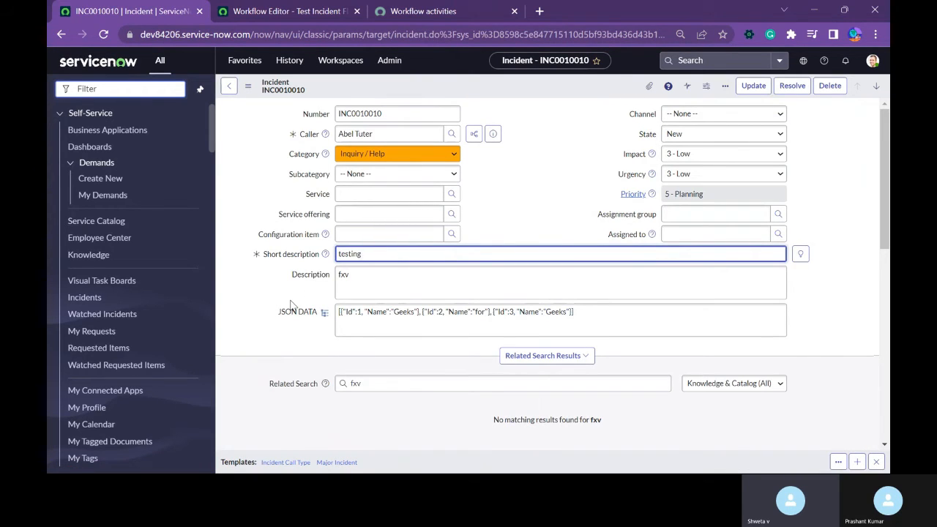
{"action": "type", "text": " with user"}
{"action": "right_click", "coordinate": [528, 93]}
{"action": "left_click", "coordinate": [542, 96]}
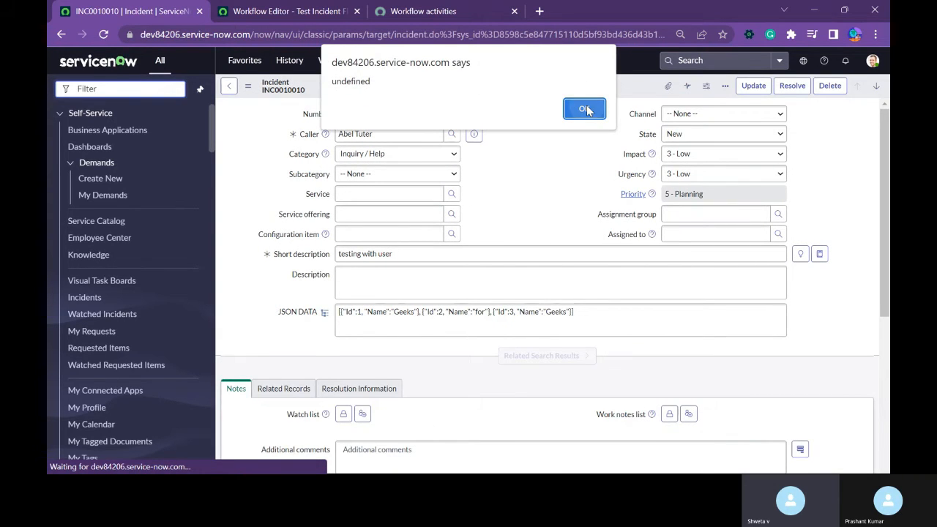
{"action": "left_click", "coordinate": [589, 107]}
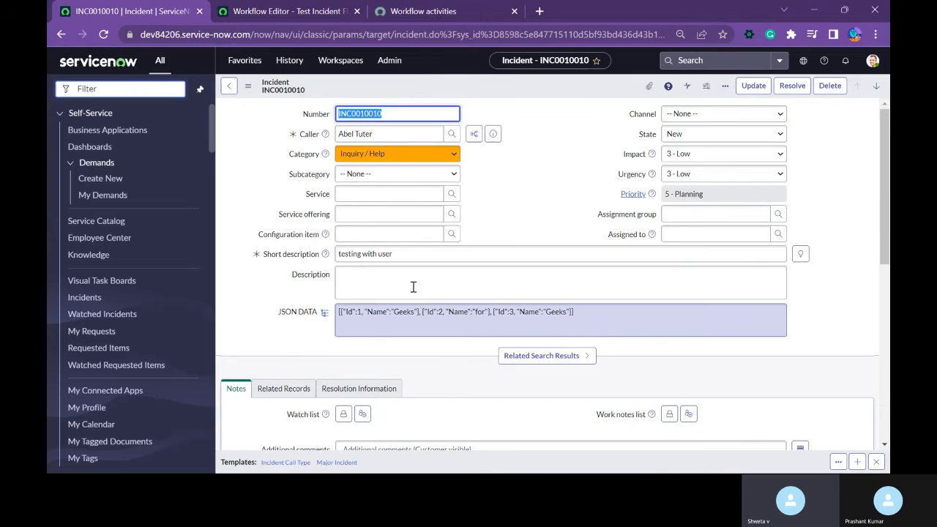
Review the Set Values activity in the Test Incident Flow workflow, and open the workflow's properties.
{"action": "left_click", "coordinate": [427, 254]}
{"action": "left_click", "coordinate": [279, 19]}
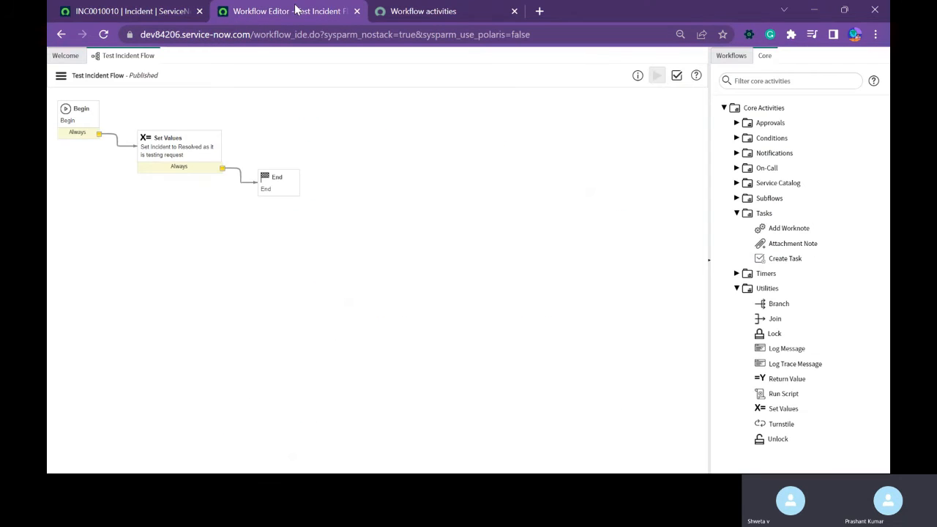
{"action": "double_click", "coordinate": [174, 153]}
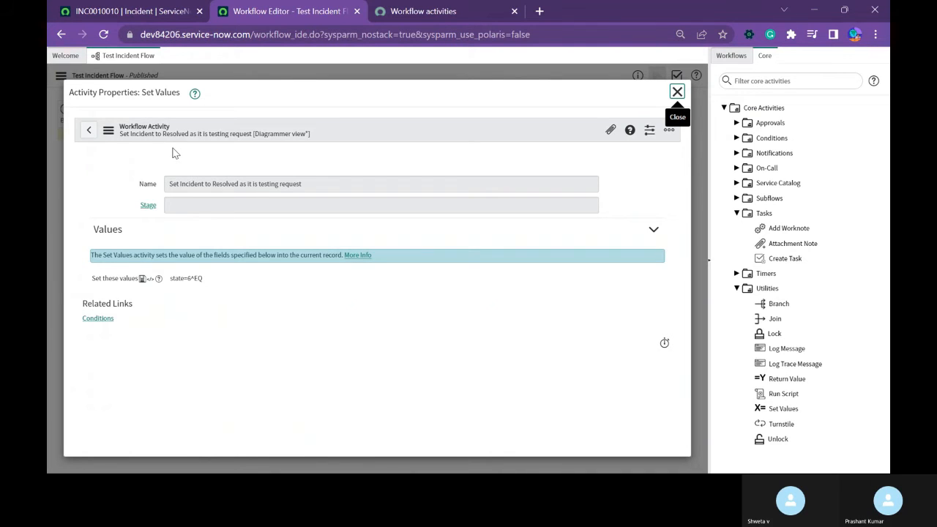
{"action": "left_click", "coordinate": [677, 92]}
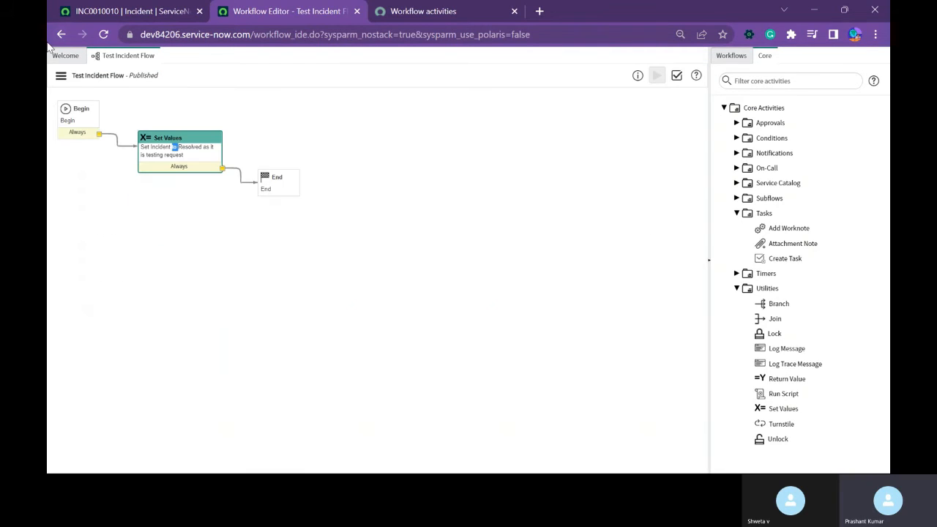
{"action": "left_click", "coordinate": [62, 75]}
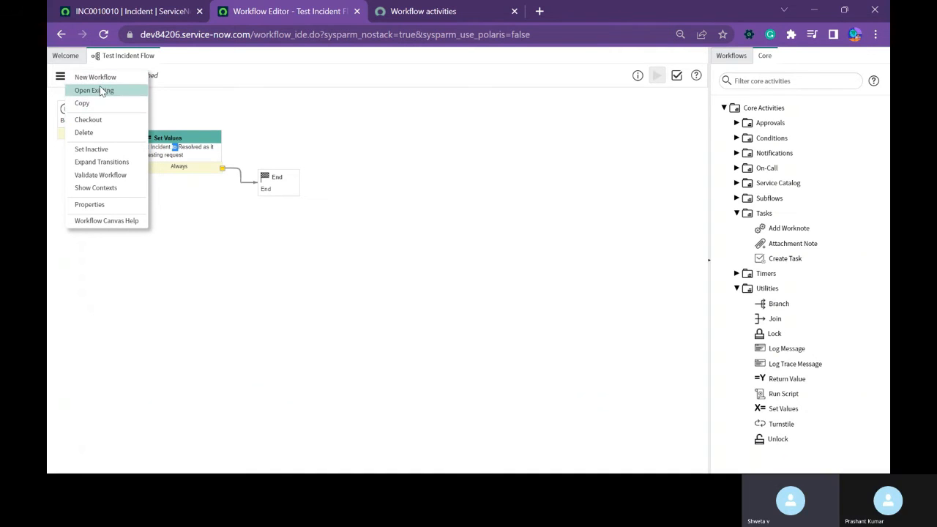
{"action": "left_click", "coordinate": [91, 205]}
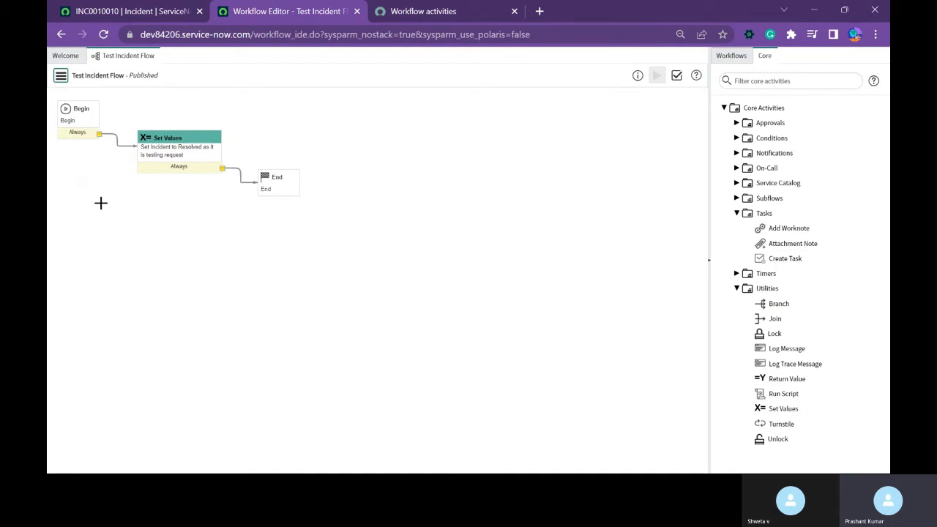
{"action": "left_click", "coordinate": [61, 76]}
{"action": "left_click", "coordinate": [77, 211]}
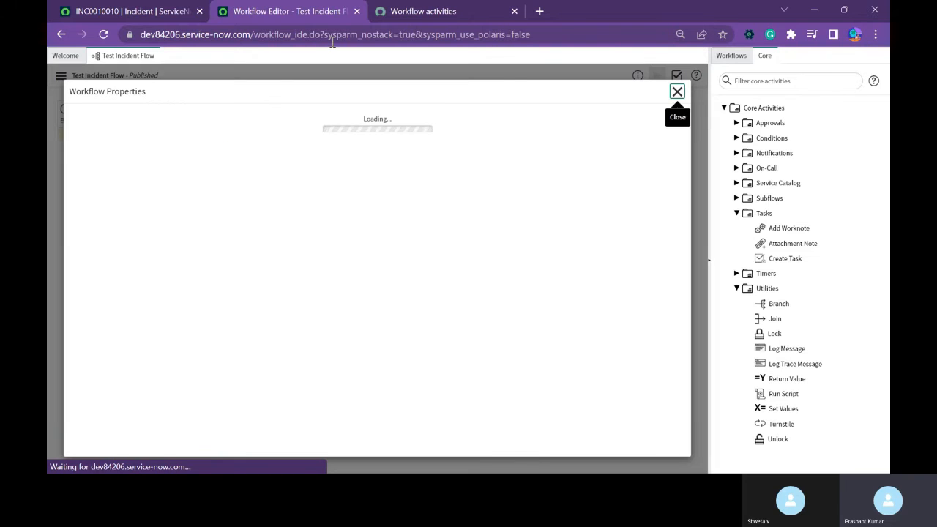
Return to the incident record and check its available State options.
{"action": "left_click", "coordinate": [167, 15]}
{"action": "left_click", "coordinate": [694, 134]}
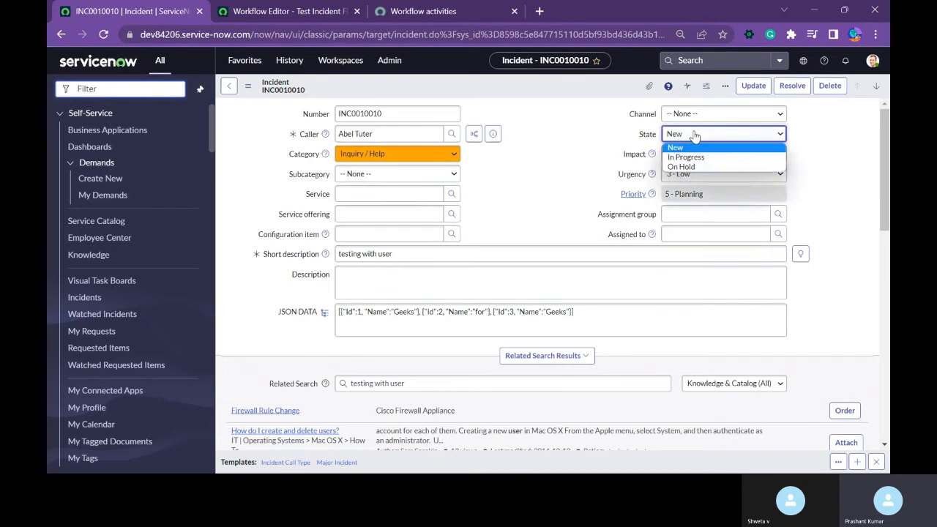
{"action": "left_click", "coordinate": [531, 157]}
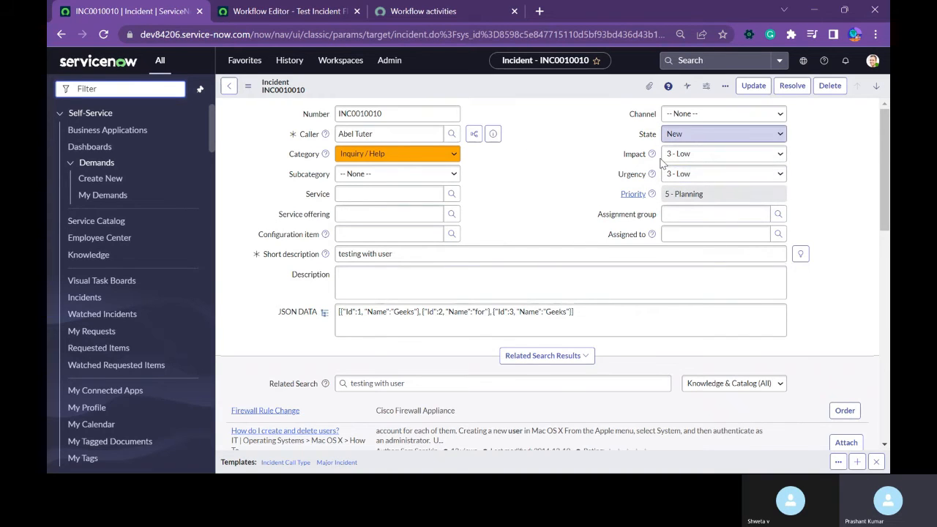
{"action": "left_click", "coordinate": [725, 133]}
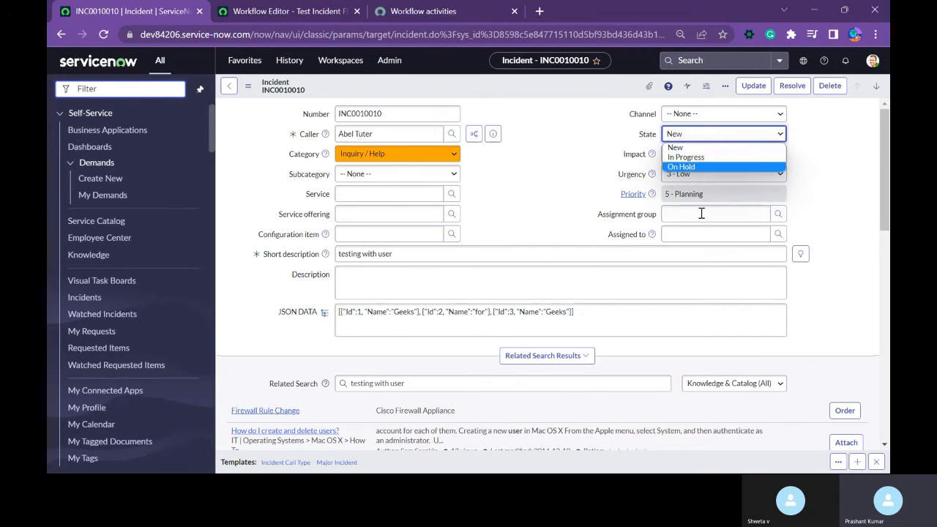
{"action": "left_click", "coordinate": [573, 175]}
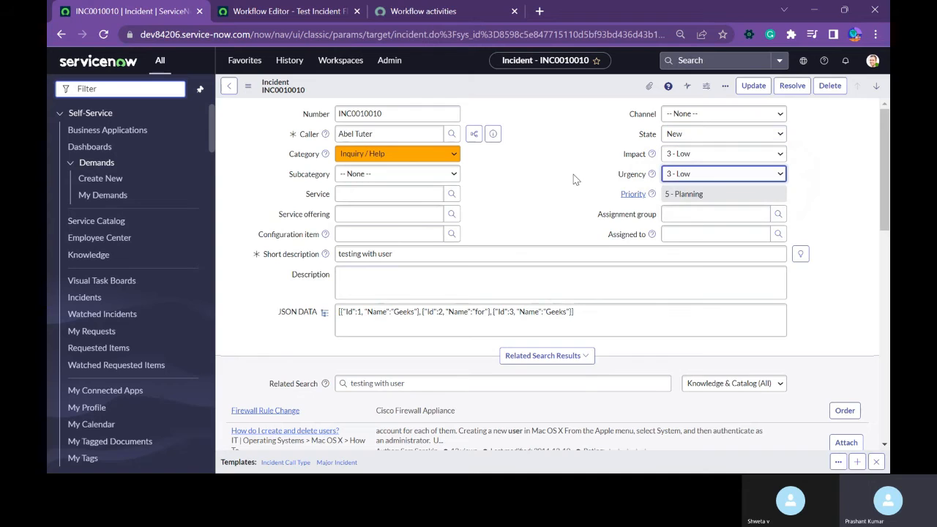
Change the incident's short description to "user", save the record, and check its State options.
{"action": "left_click", "coordinate": [323, 251]}
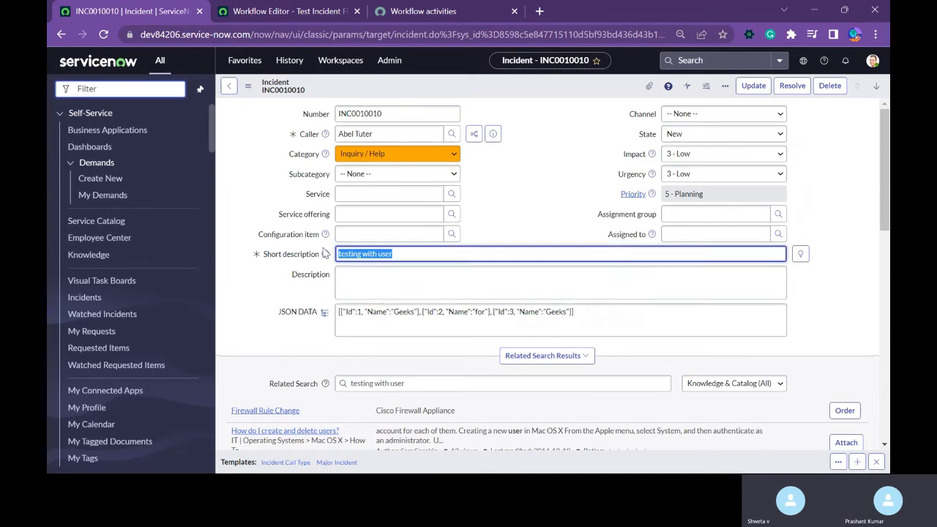
{"action": "type", "text": "us"}
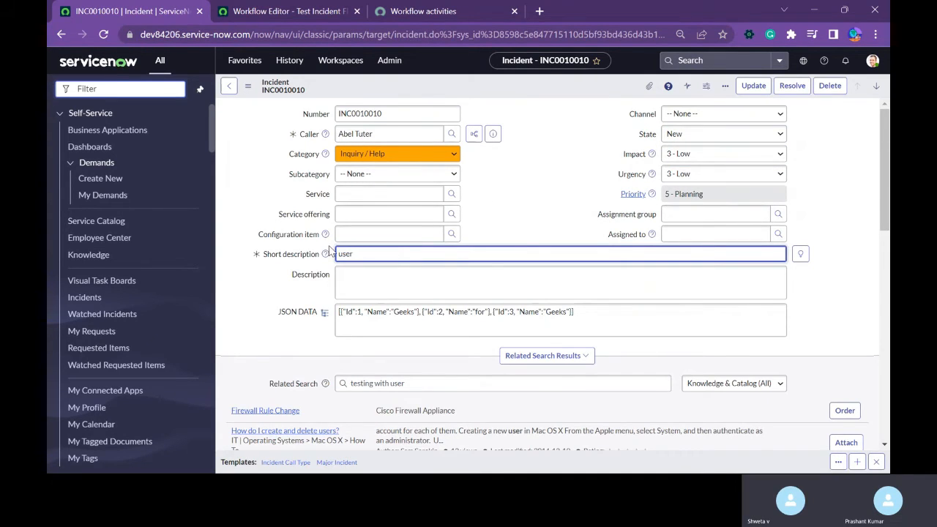
{"action": "right_click", "coordinate": [427, 92]}
{"action": "left_click", "coordinate": [433, 97]}
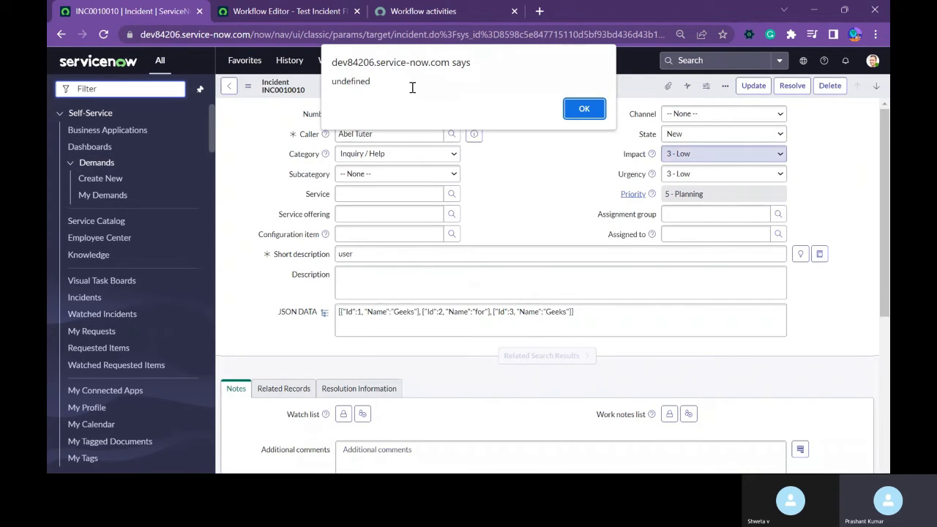
{"action": "left_click", "coordinate": [583, 108]}
{"action": "left_click", "coordinate": [673, 132]}
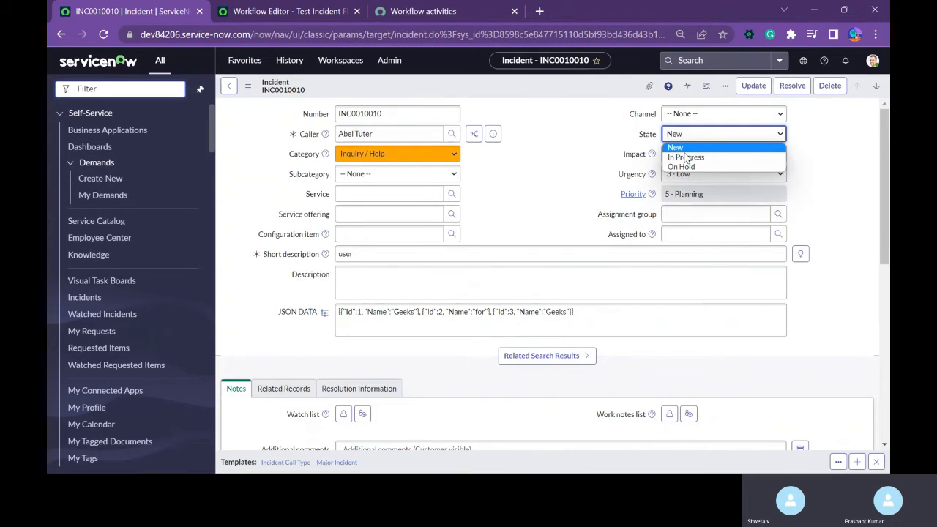
{"action": "left_click", "coordinate": [488, 172]}
Review the trigger conditions in the Test Incident Flow workflow's properties.
{"action": "left_click", "coordinate": [271, 11]}
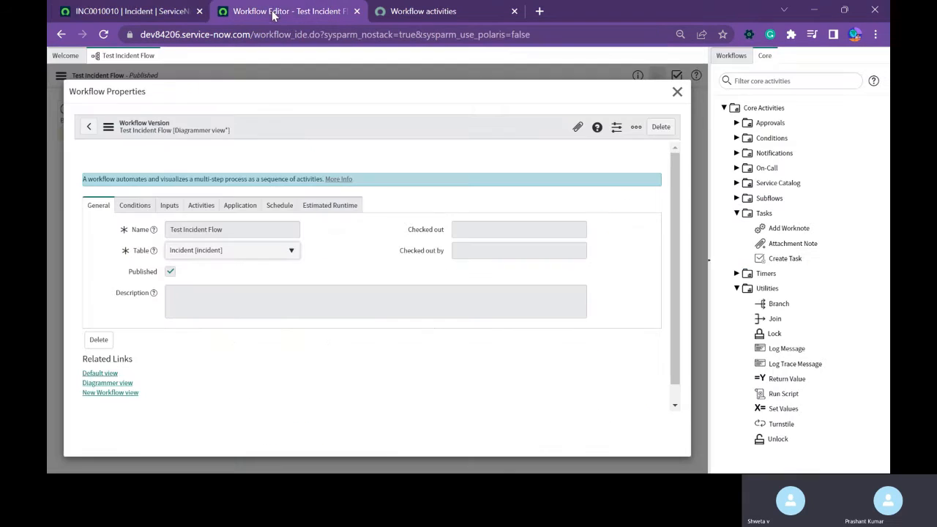
{"action": "left_click", "coordinate": [128, 208]}
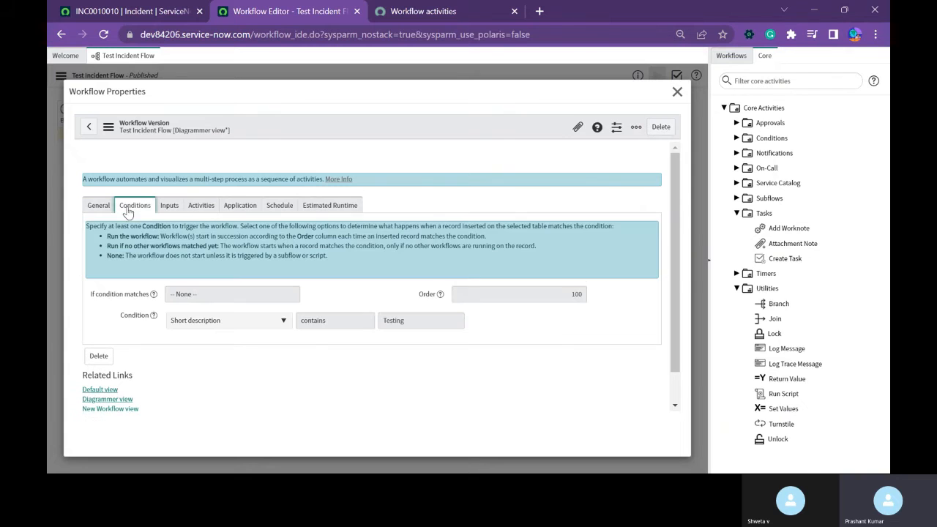
{"action": "left_click", "coordinate": [676, 91]}
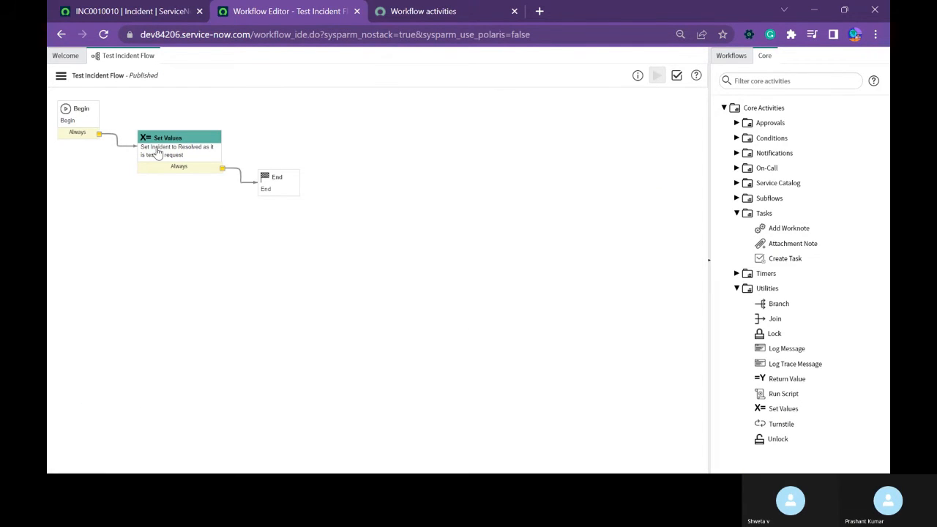
Check out the Test Incident Flow workflow and update its Set Values activity to set State to In Progress.
{"action": "left_click", "coordinate": [61, 75]}
{"action": "left_click", "coordinate": [85, 126]}
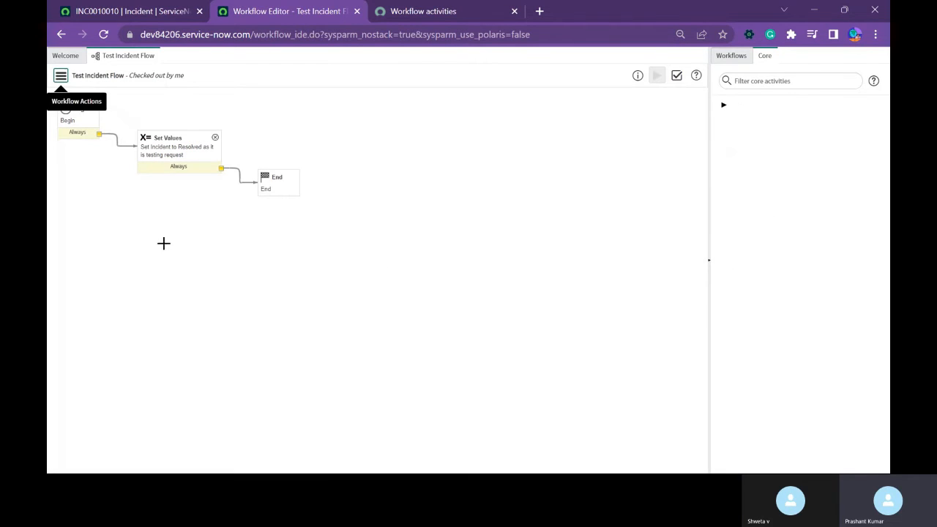
{"action": "double_click", "coordinate": [179, 150]}
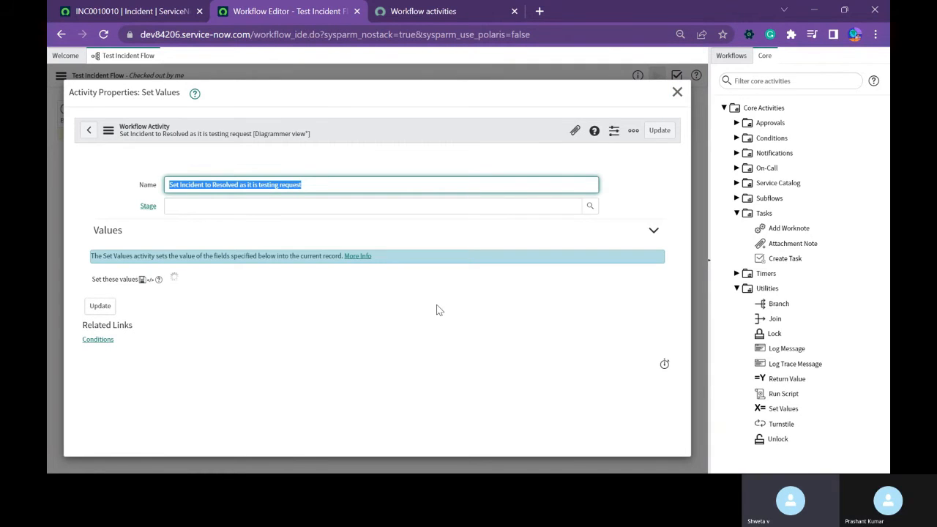
{"action": "left_click", "coordinate": [346, 284]}
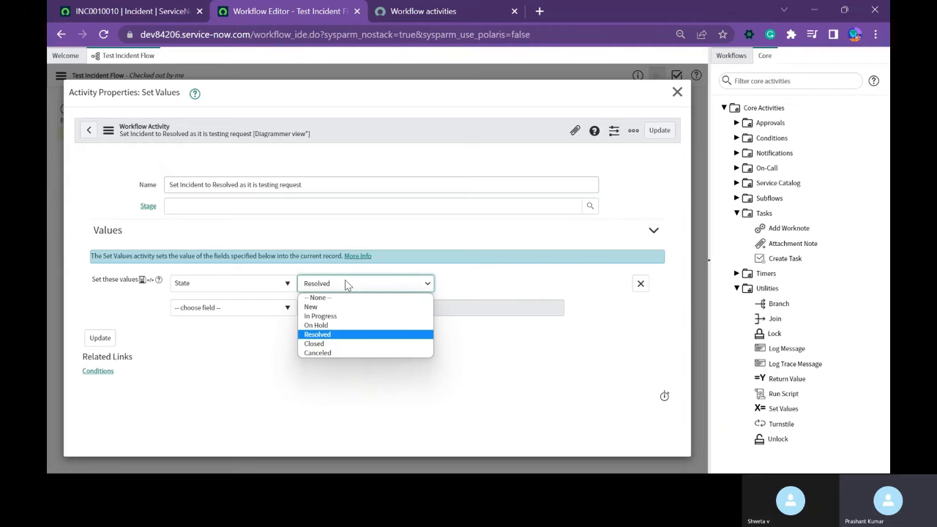
{"action": "left_click", "coordinate": [320, 315]}
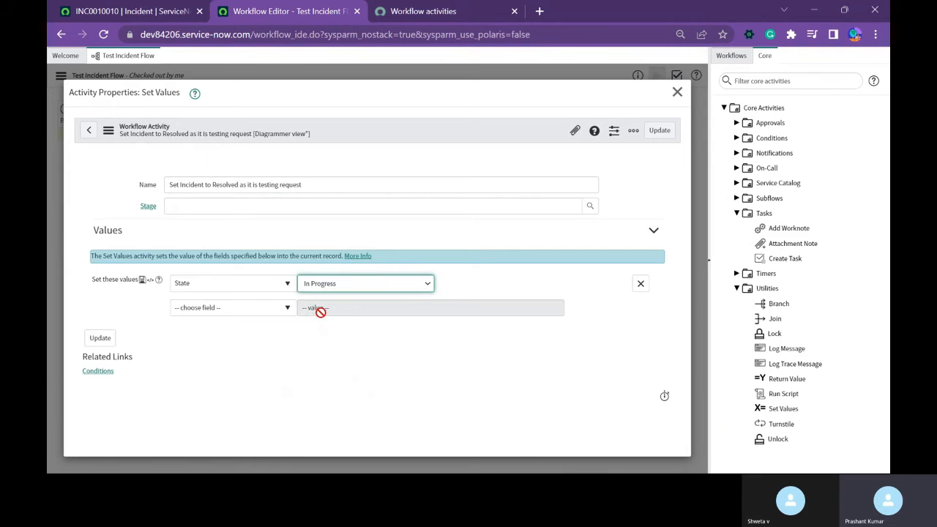
{"action": "left_click", "coordinate": [100, 338]}
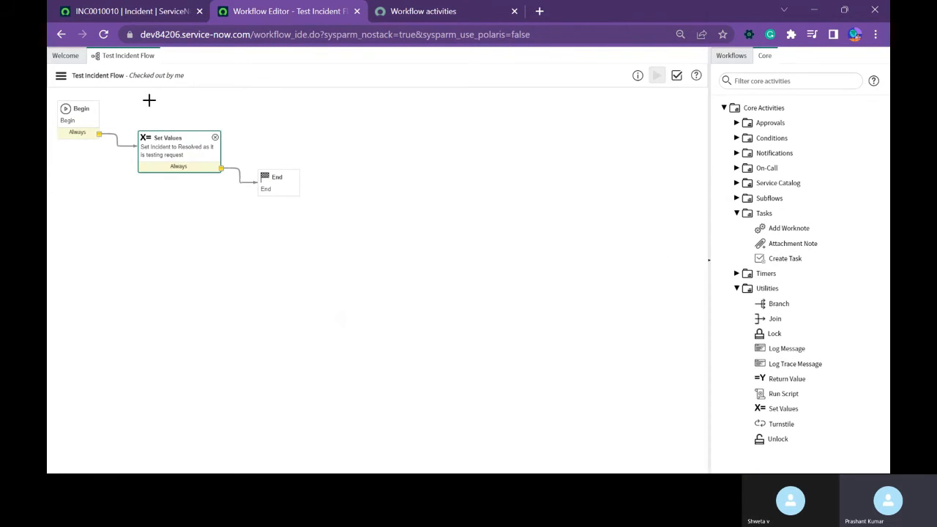
Publish the Test Incident Flow workflow and return to the incident record.
{"action": "left_click", "coordinate": [61, 76]}
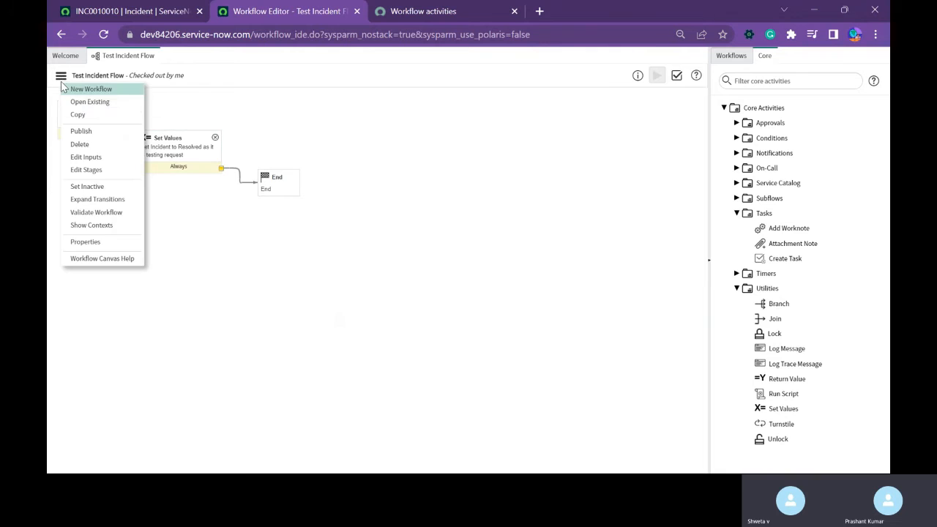
{"action": "left_click", "coordinate": [81, 131]}
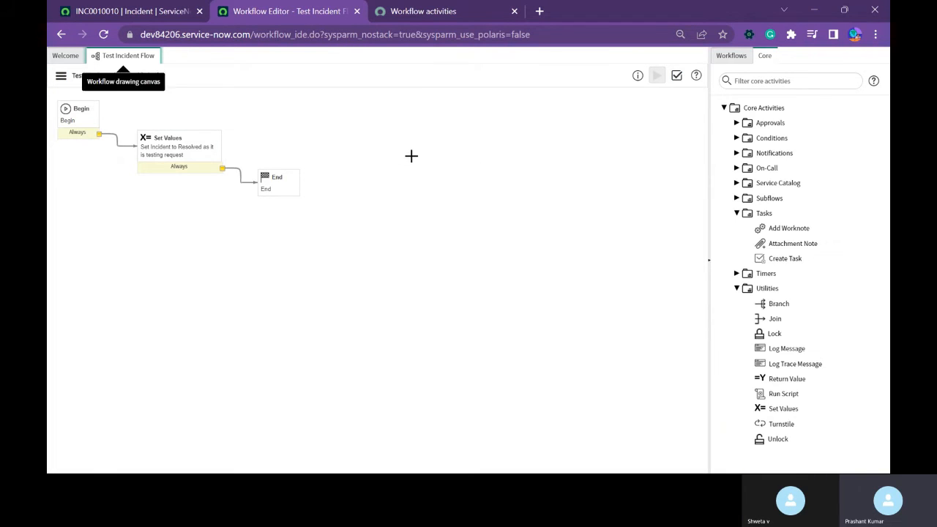
{"action": "left_click", "coordinate": [143, 13]}
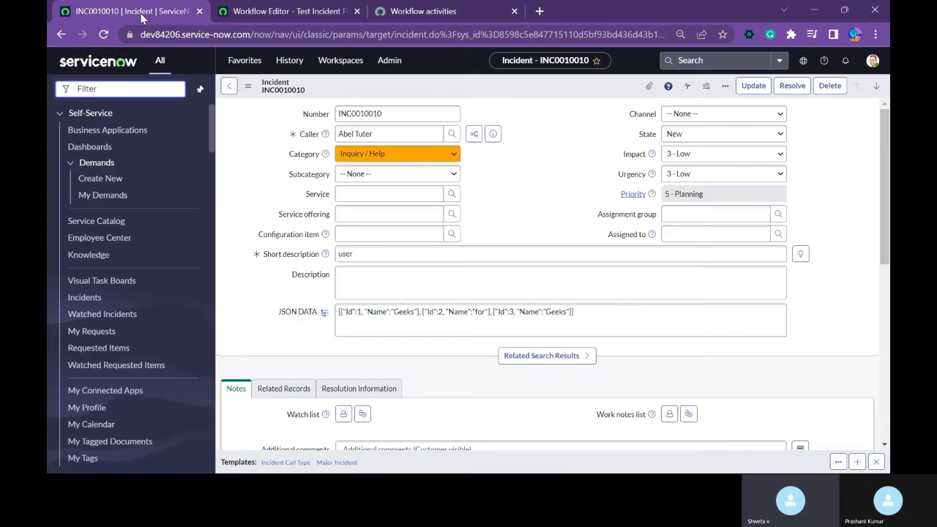
Reload the incident form and dismiss the browser alert.
{"action": "right_click", "coordinate": [416, 82]}
{"action": "left_click", "coordinate": [444, 336]}
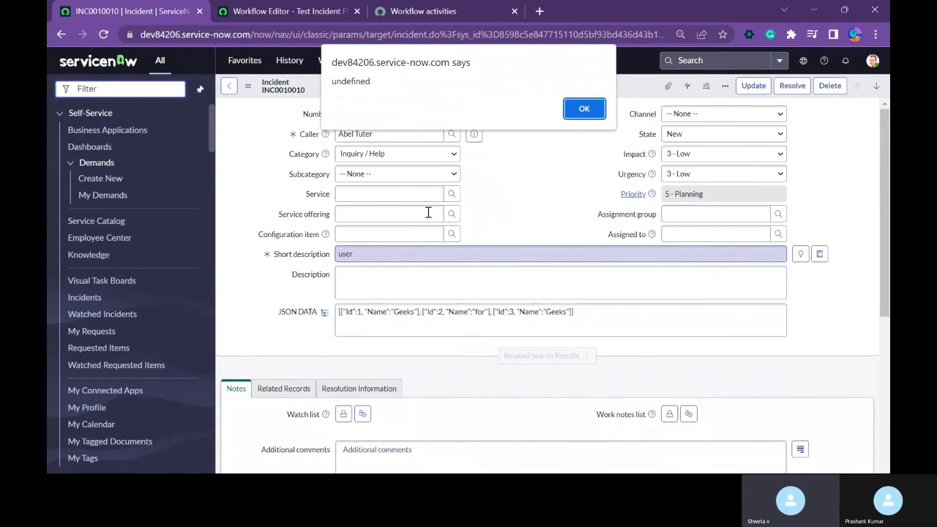
{"action": "left_click", "coordinate": [584, 109]}
Save the incident with the short description "Tesing with user" and inspect its State field's stored value.
{"action": "left_click", "coordinate": [342, 253]}
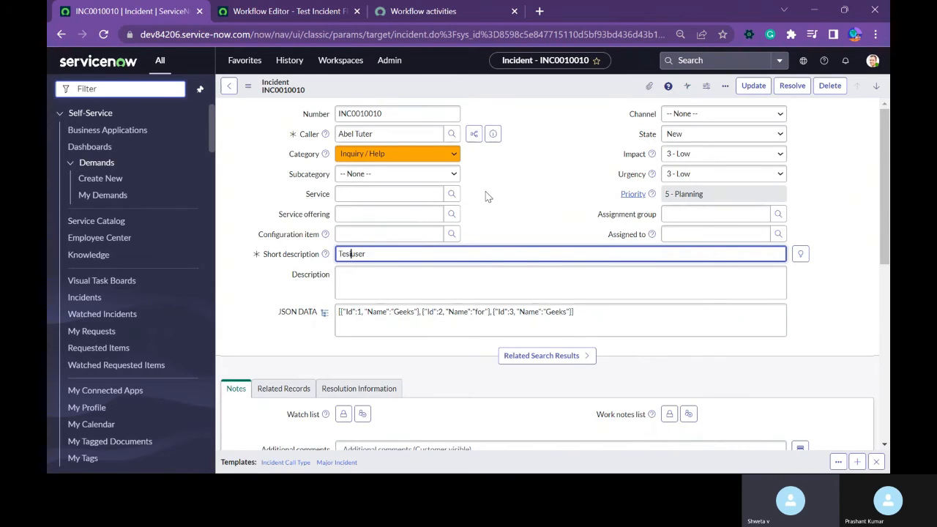
{"action": "type", "text": "with"}
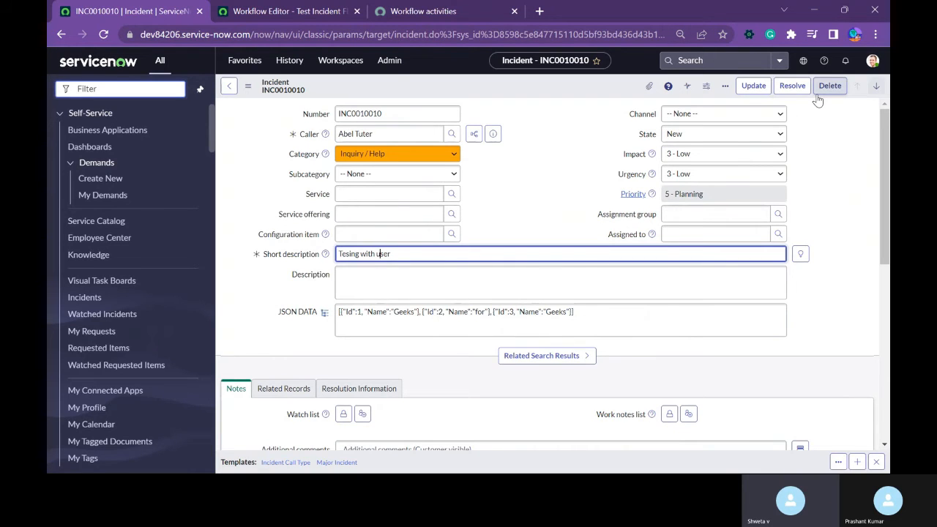
{"action": "right_click", "coordinate": [562, 89]}
{"action": "left_click", "coordinate": [573, 95]}
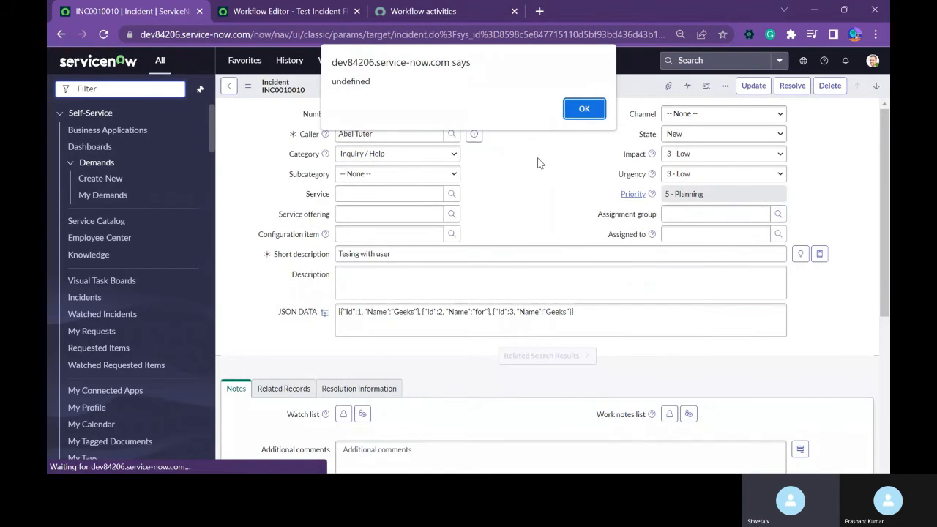
{"action": "left_click", "coordinate": [584, 110]}
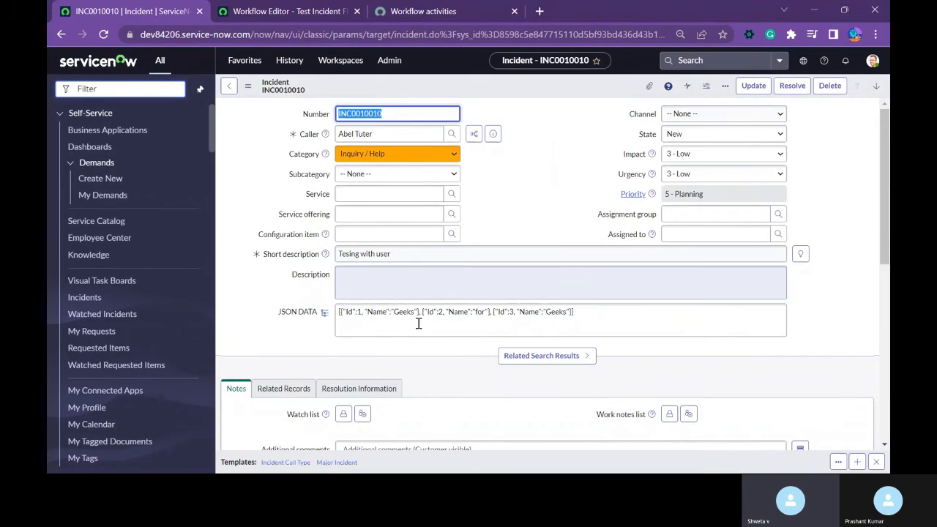
{"action": "double_click", "coordinate": [647, 136]}
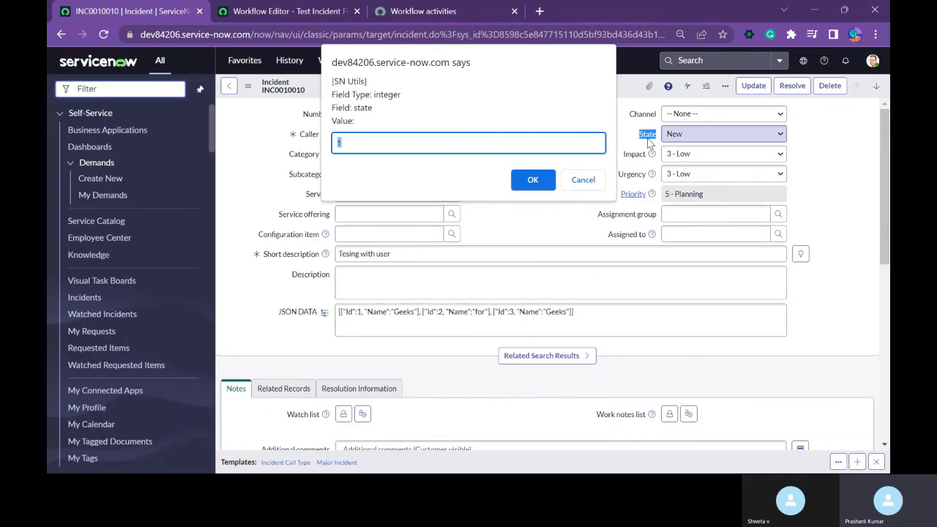
{"action": "left_click", "coordinate": [572, 177]}
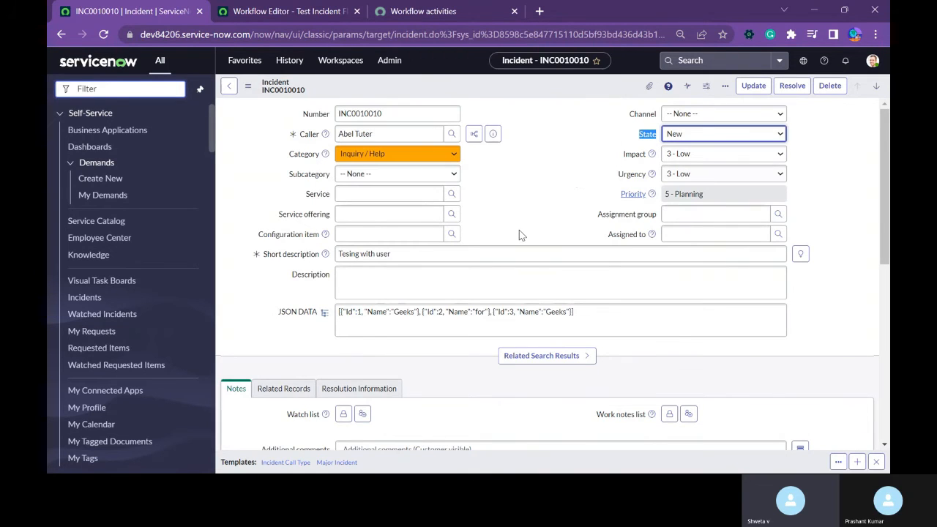
Check out the Test Incident Flow workflow in the Workflow Editor.
{"action": "left_click", "coordinate": [309, 18]}
{"action": "left_click", "coordinate": [61, 75]}
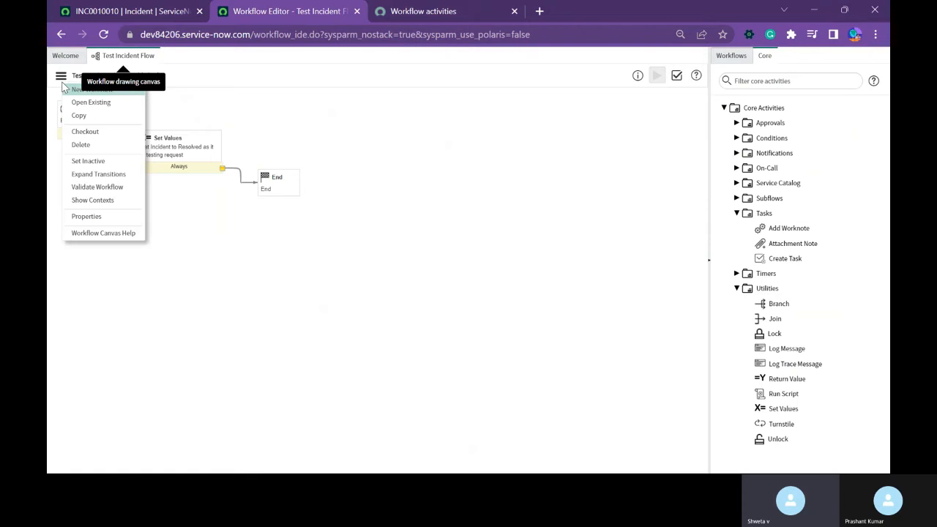
{"action": "left_click", "coordinate": [84, 133]}
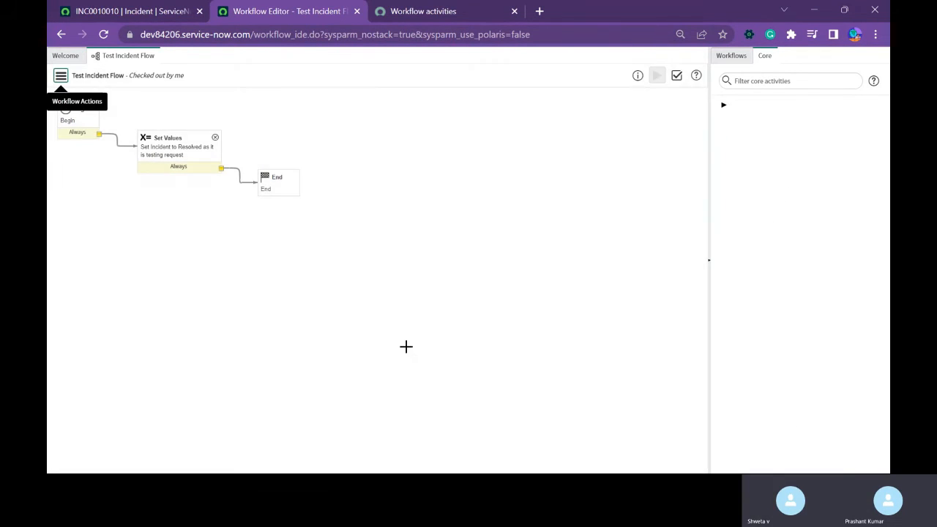
Review the general settings and trigger conditions in the Test Incident Flow workflow's properties.
{"action": "left_click", "coordinate": [61, 76]}
{"action": "left_click", "coordinate": [81, 233]}
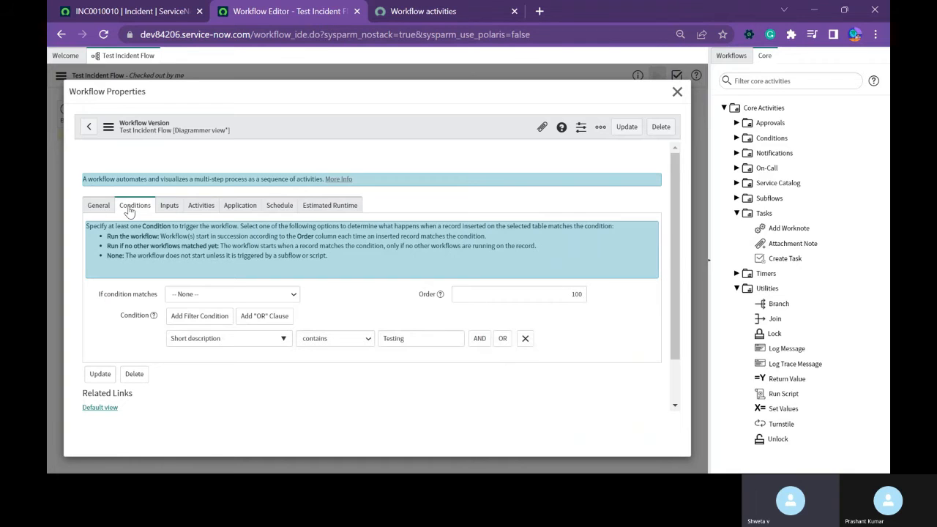
{"action": "left_click", "coordinate": [99, 206]}
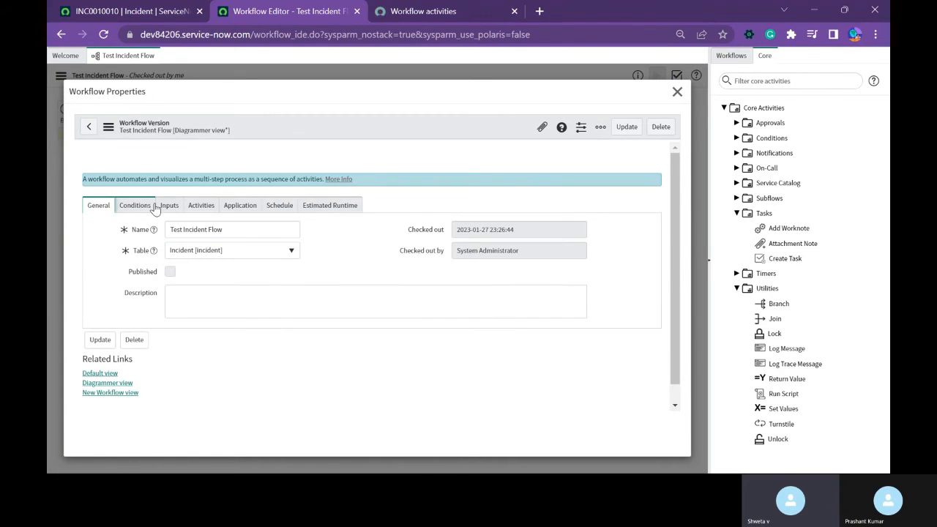
{"action": "left_click", "coordinate": [135, 205]}
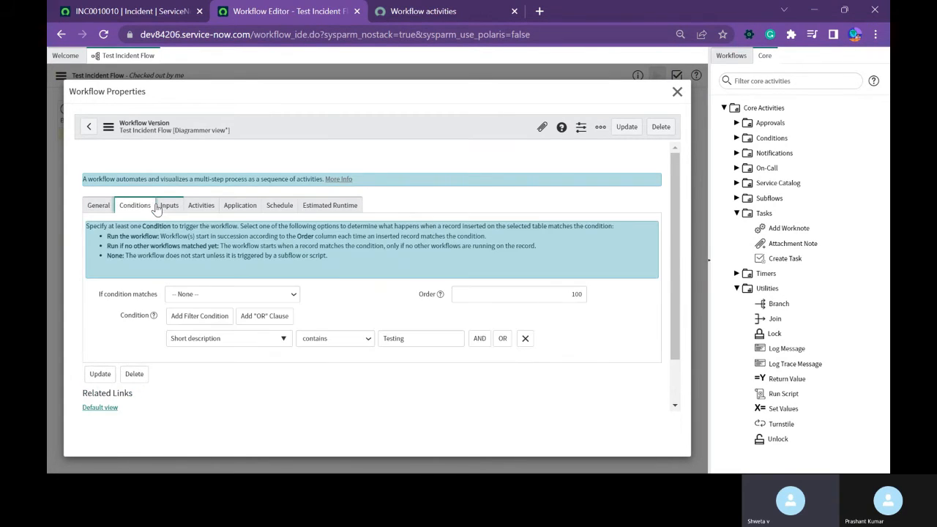
{"action": "double_click", "coordinate": [396, 338]}
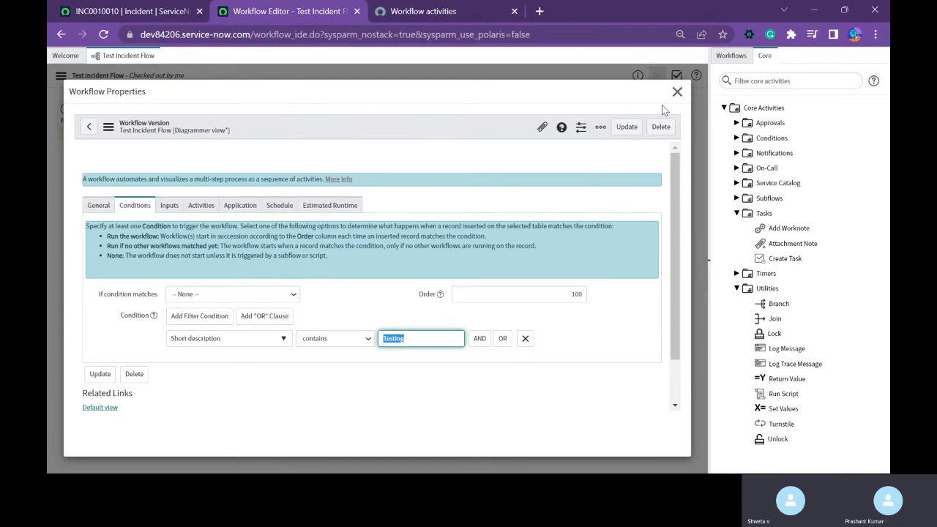
{"action": "left_click", "coordinate": [676, 92]}
Rename the Set Values activity to "Set Incident to Inprogress as it is testing request" and update it.
{"action": "double_click", "coordinate": [192, 151]}
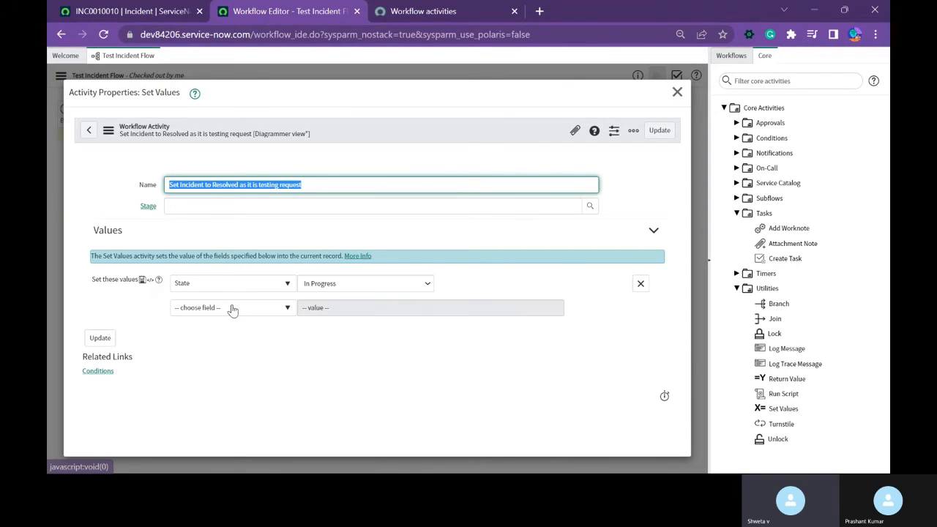
{"action": "double_click", "coordinate": [219, 188]}
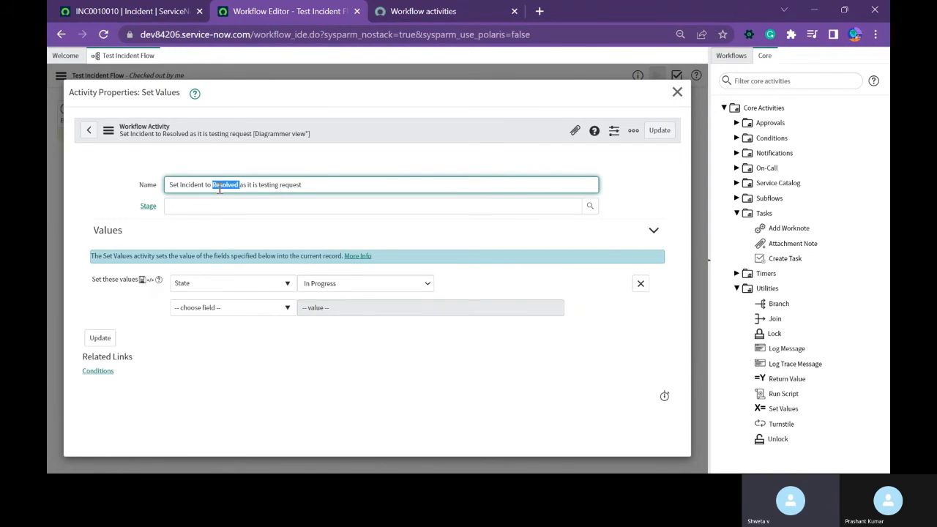
{"action": "type", "text": "Inprogress"}
{"action": "left_click", "coordinate": [99, 337]}
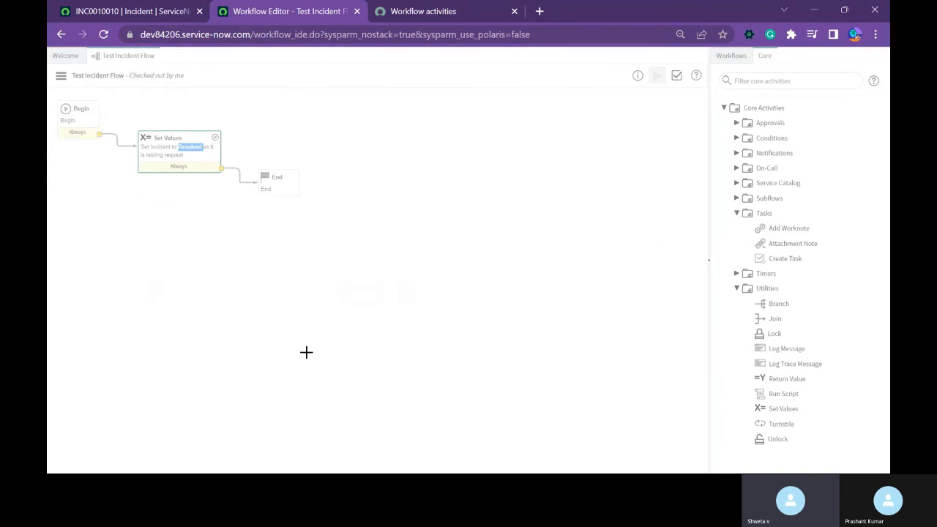
Return to the incident record, check its State field, and reload the form.
{"action": "left_click", "coordinate": [147, 11]}
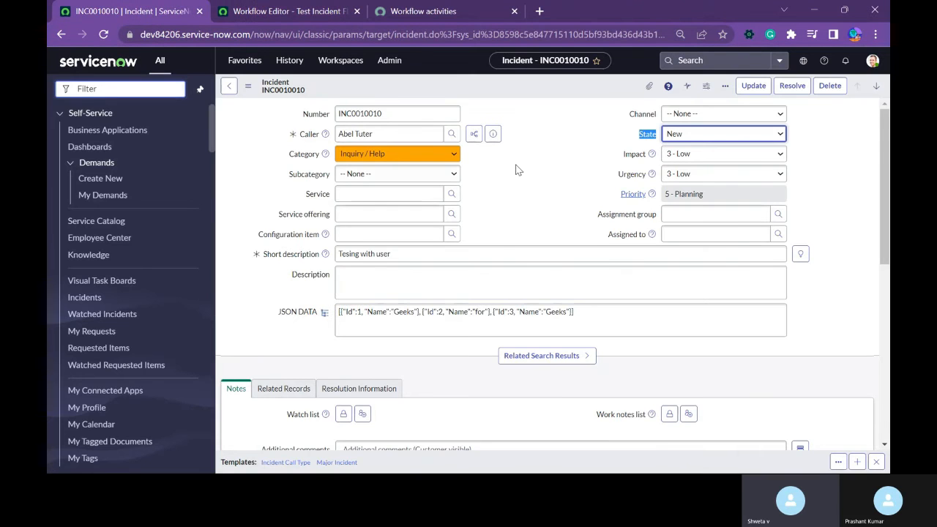
{"action": "left_click", "coordinate": [543, 238]}
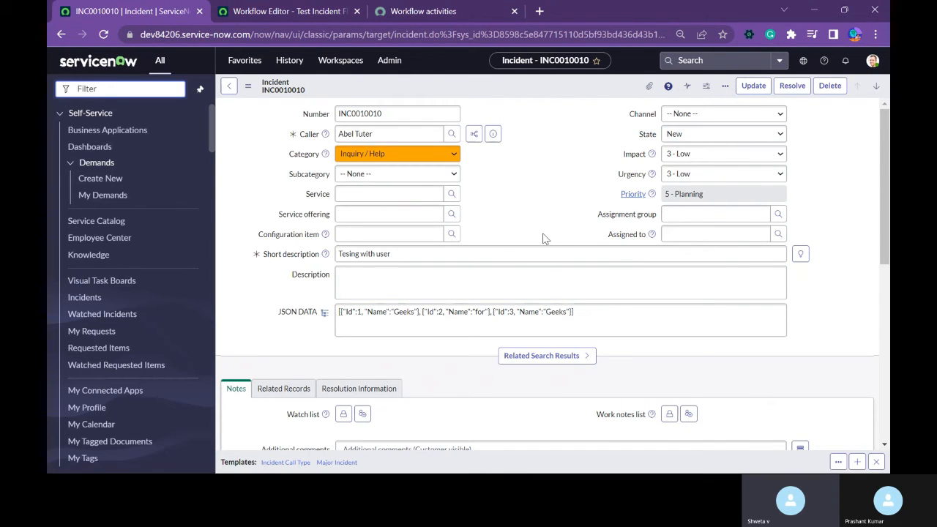
{"action": "left_click", "coordinate": [669, 139]}
{"action": "left_click", "coordinate": [671, 146]}
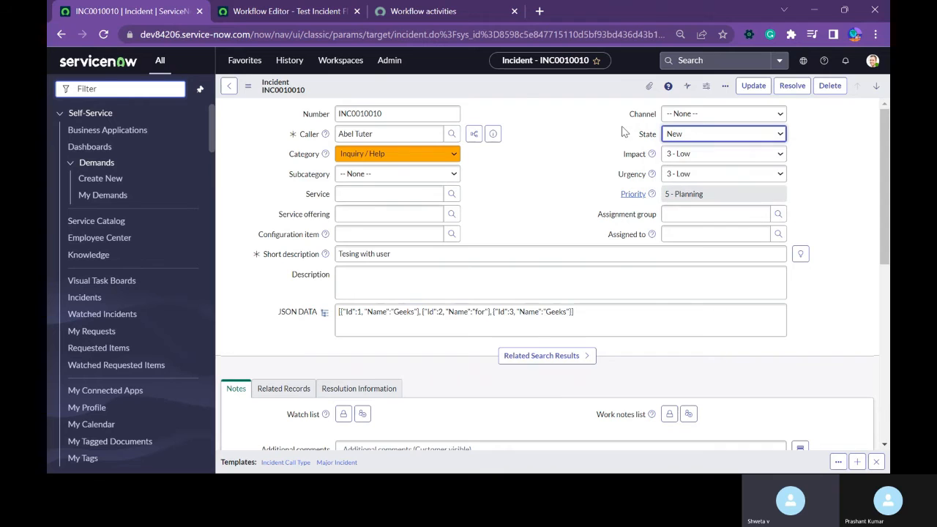
{"action": "right_click", "coordinate": [506, 89]}
{"action": "left_click", "coordinate": [537, 343]}
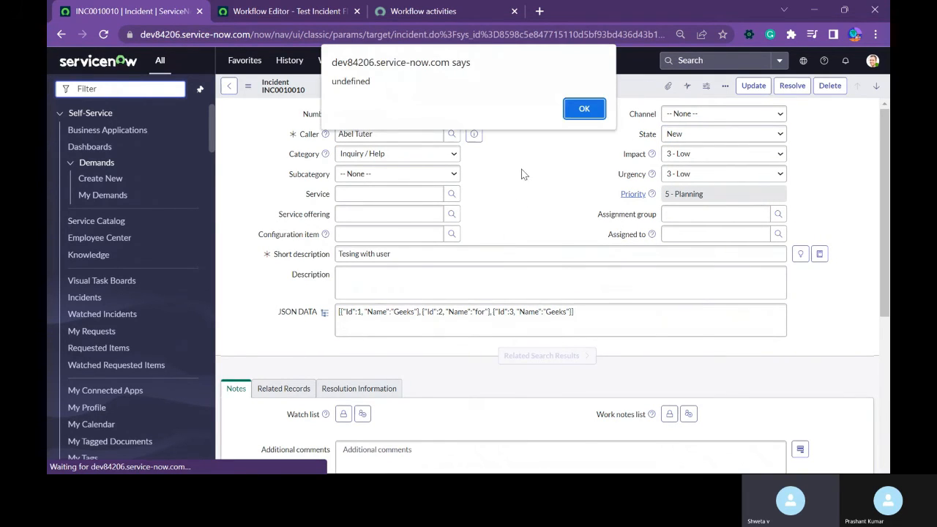
{"action": "left_click", "coordinate": [576, 109]}
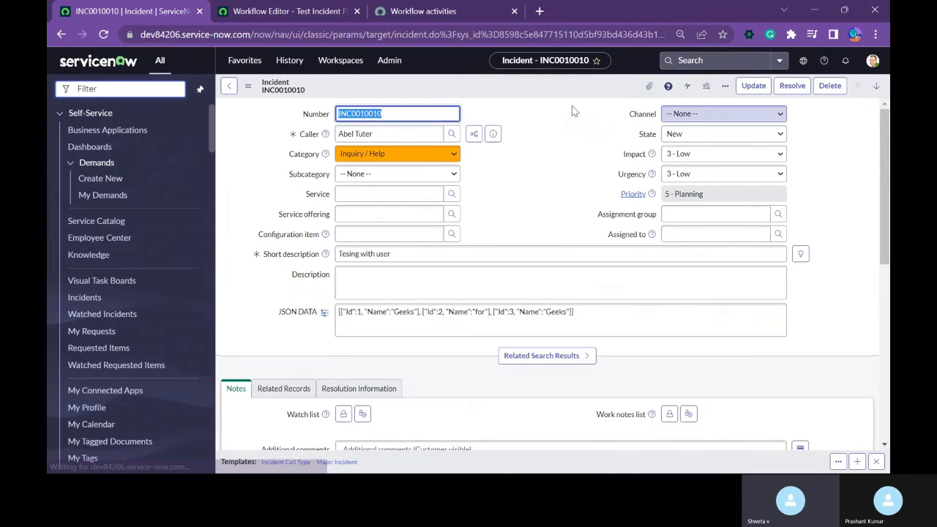
{"action": "right_click", "coordinate": [452, 84]}
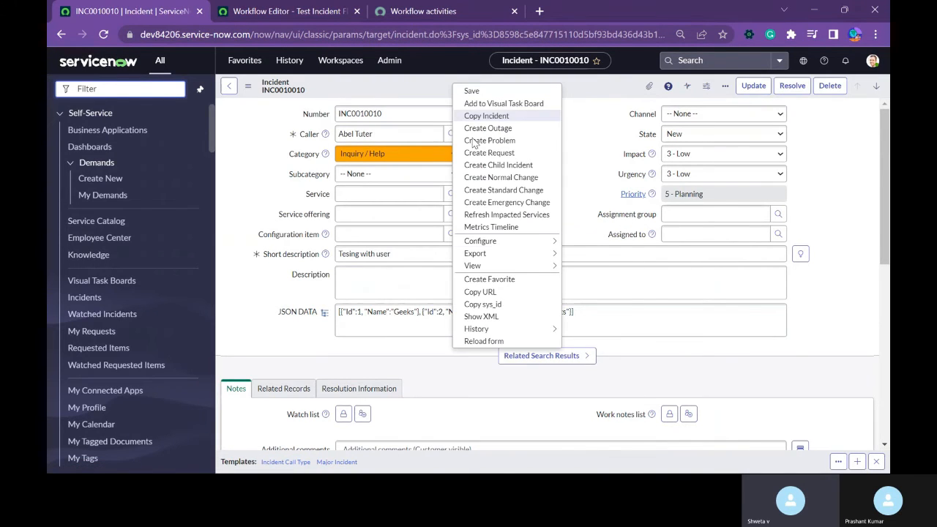
{"action": "mouse_move", "coordinate": [526, 241]}
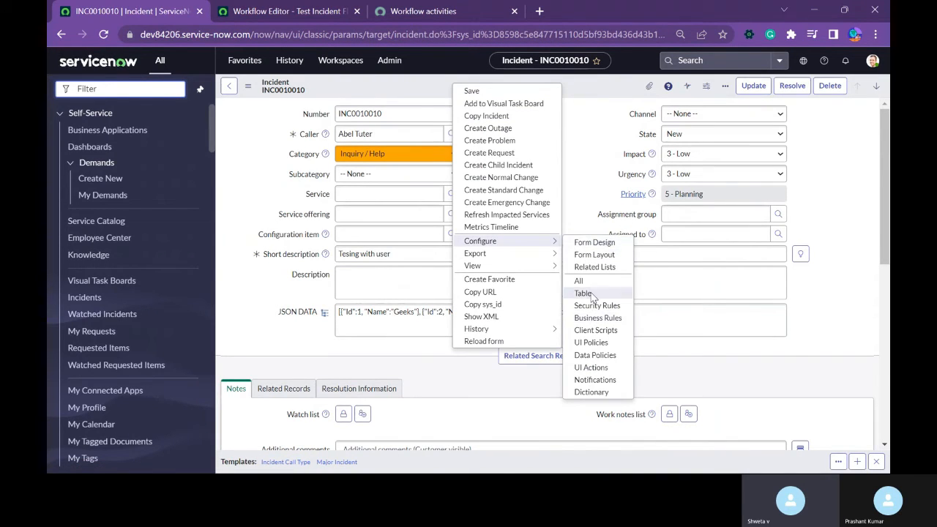
{"action": "left_click", "coordinate": [591, 141]}
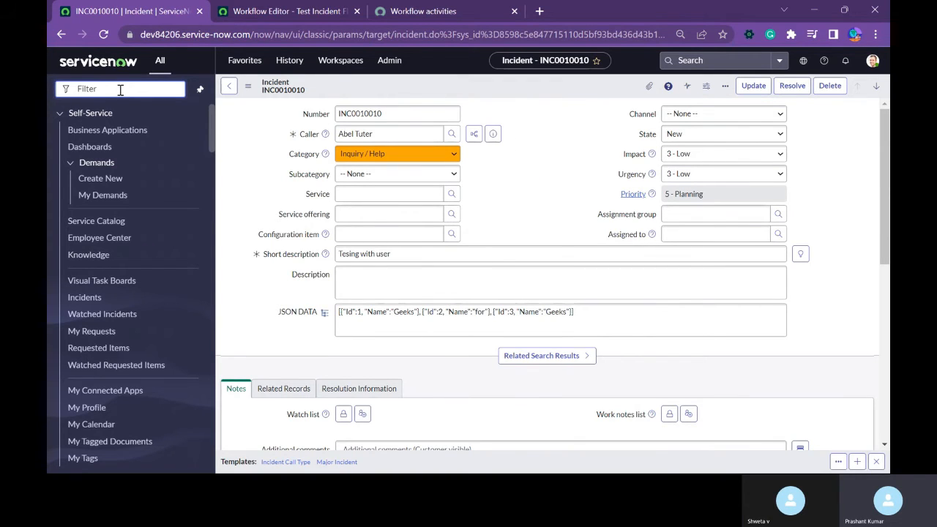
Look through the full list of applications and modules in the navigator, including the Release application's modules.
{"action": "scroll", "coordinate": [158, 356], "scroll_direction": "down", "scroll_amount": 10}
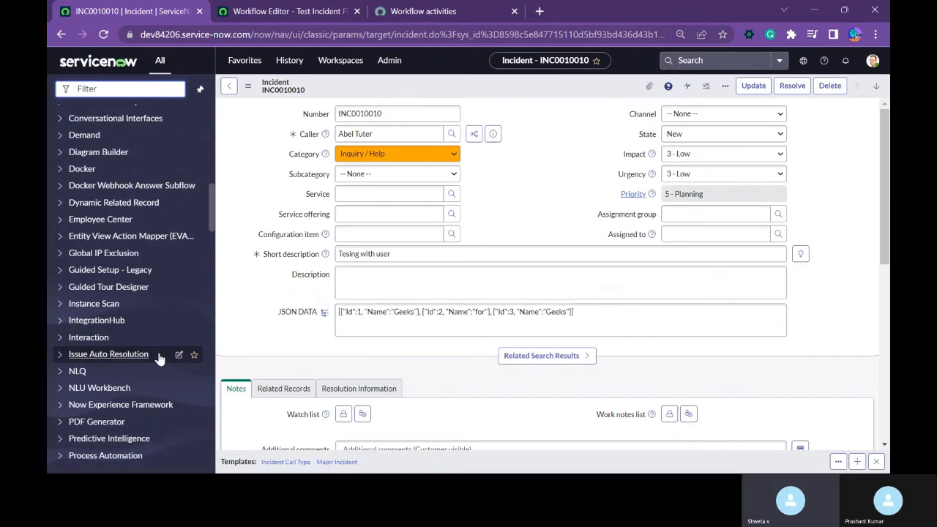
{"action": "scroll", "coordinate": [136, 376], "scroll_direction": "down", "scroll_amount": 10}
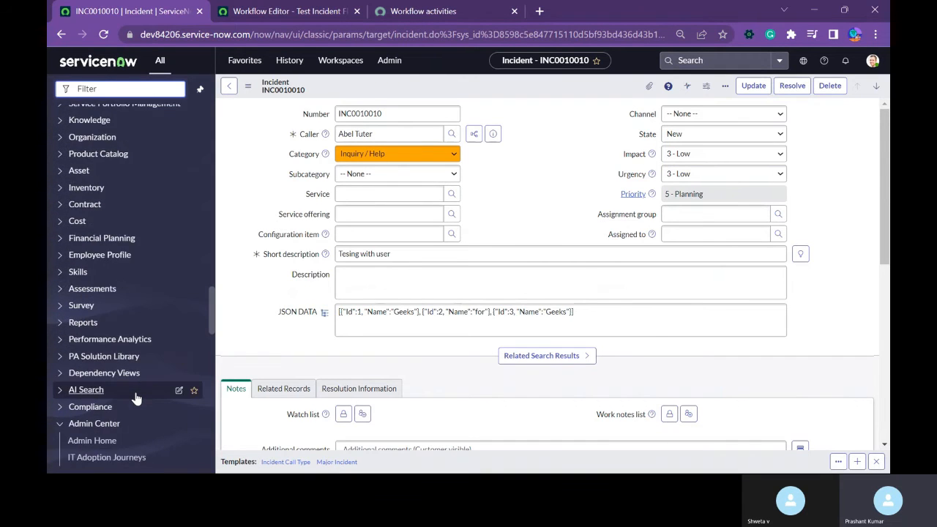
{"action": "scroll", "coordinate": [136, 398], "scroll_direction": "down", "scroll_amount": 10}
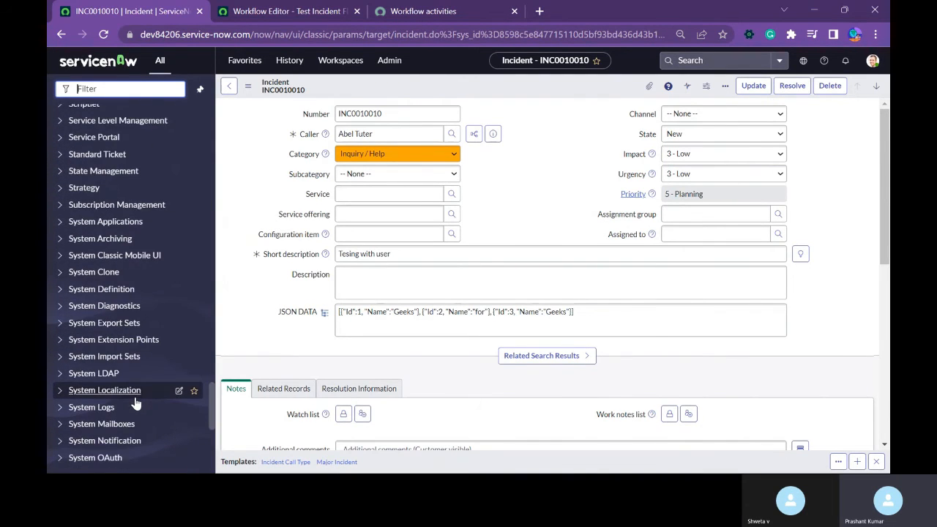
{"action": "scroll", "coordinate": [135, 401], "scroll_direction": "down", "scroll_amount": 4}
{"action": "scroll", "coordinate": [132, 408], "scroll_direction": "up", "scroll_amount": 5}
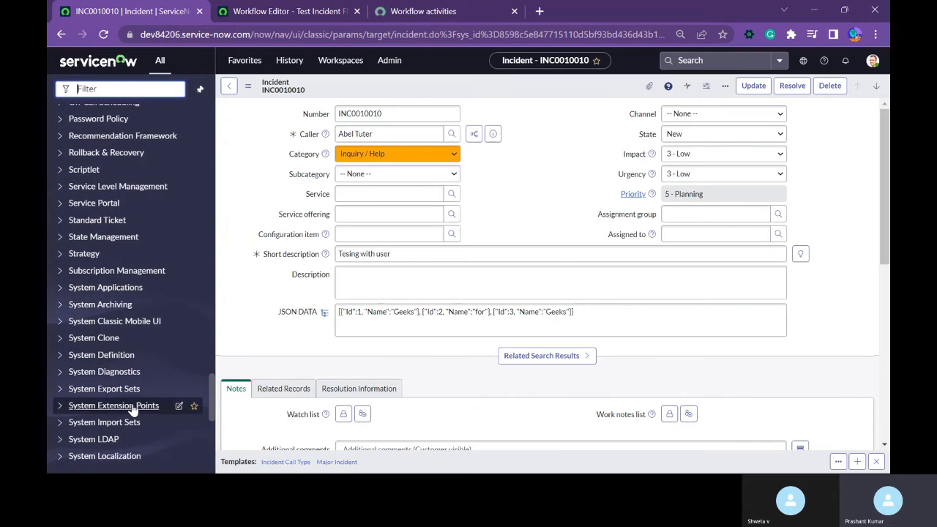
{"action": "scroll", "coordinate": [134, 406], "scroll_direction": "up", "scroll_amount": 6}
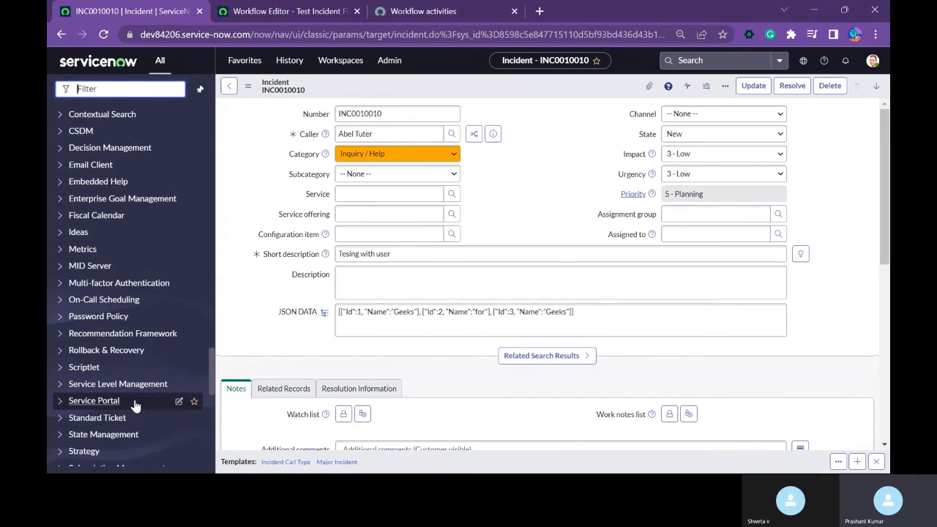
{"action": "scroll", "coordinate": [135, 403], "scroll_direction": "up", "scroll_amount": 15}
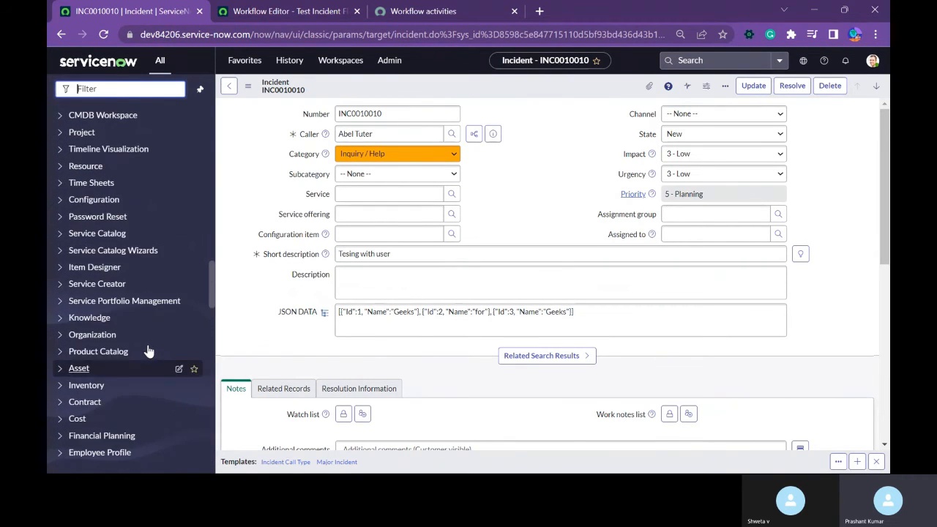
{"action": "scroll", "coordinate": [149, 351], "scroll_direction": "up", "scroll_amount": 5}
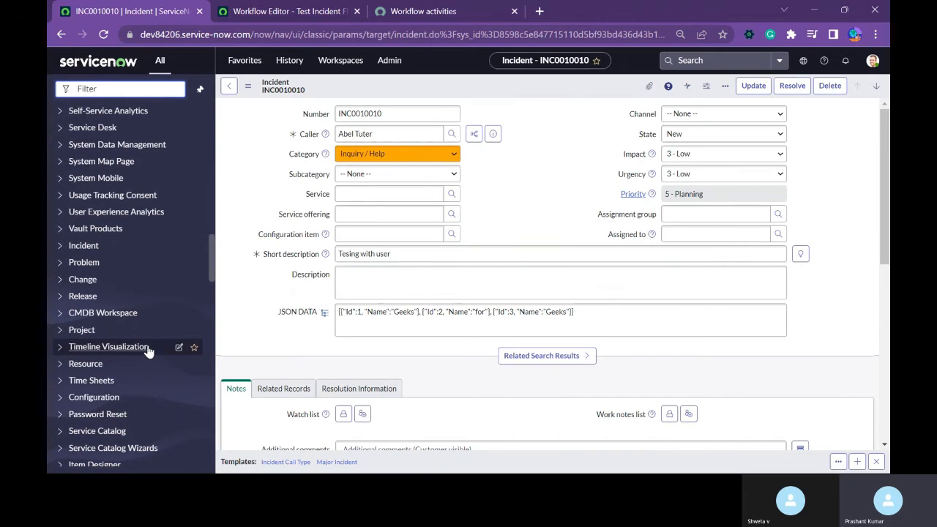
{"action": "left_click", "coordinate": [78, 296]}
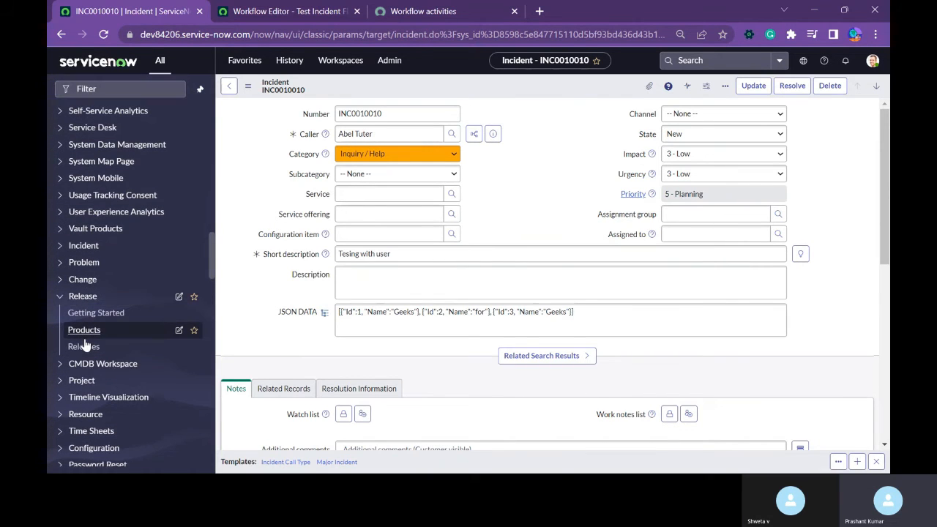
{"action": "scroll", "coordinate": [102, 336], "scroll_direction": "up", "scroll_amount": 5}
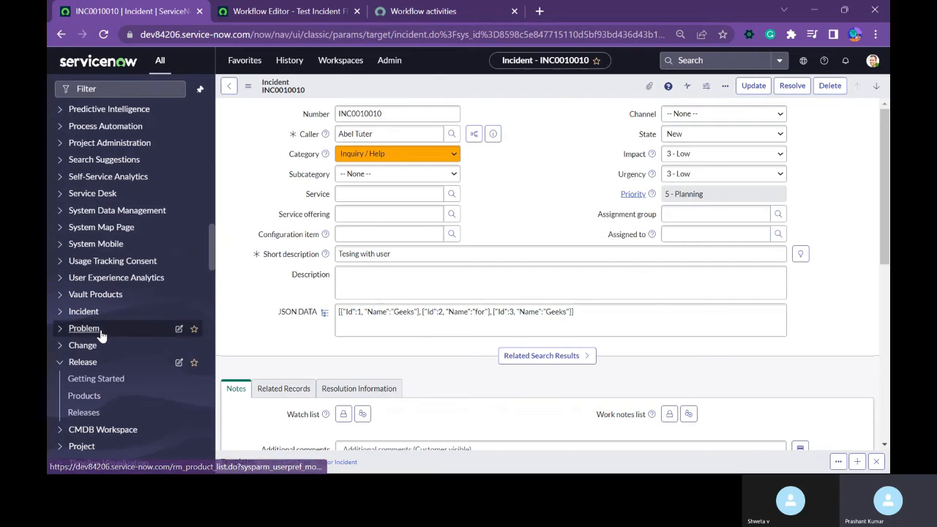
{"action": "scroll", "coordinate": [103, 336], "scroll_direction": "up", "scroll_amount": 3}
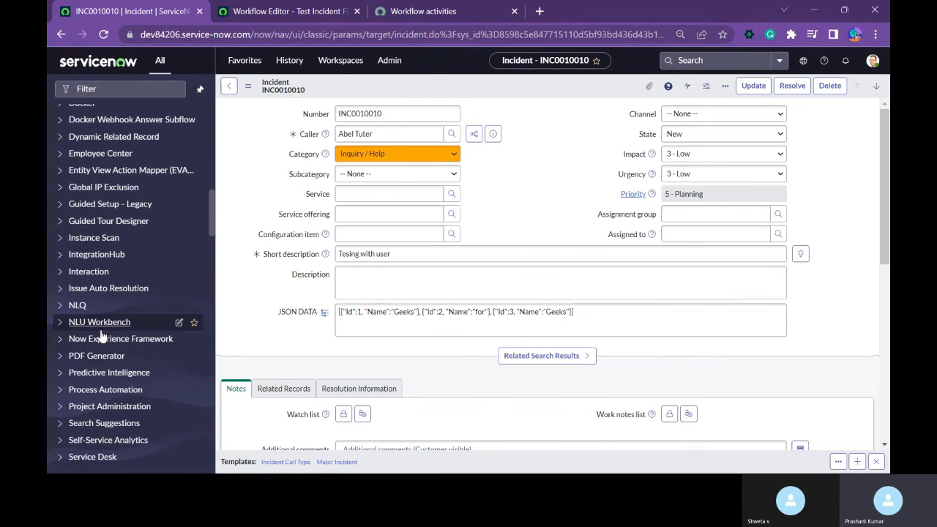
{"action": "scroll", "coordinate": [102, 335], "scroll_direction": "up", "scroll_amount": 5}
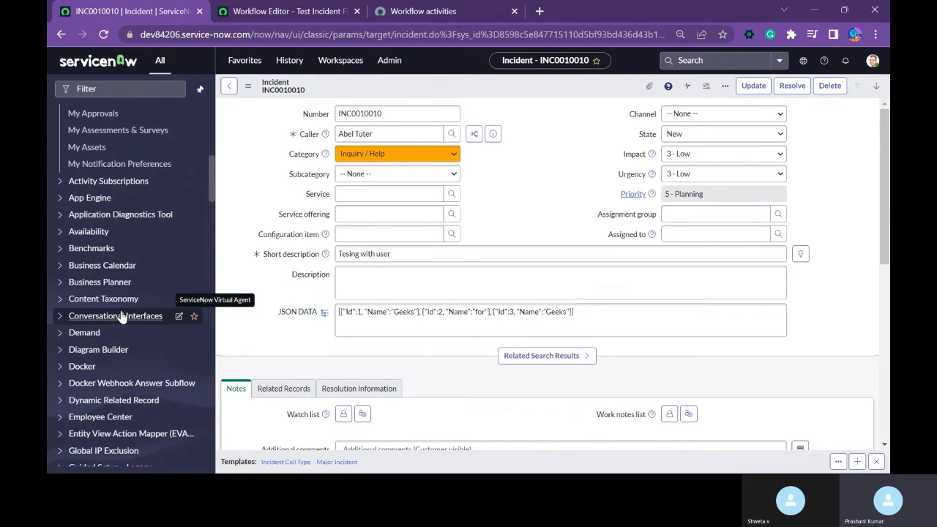
{"action": "scroll", "coordinate": [122, 314], "scroll_direction": "up", "scroll_amount": 10}
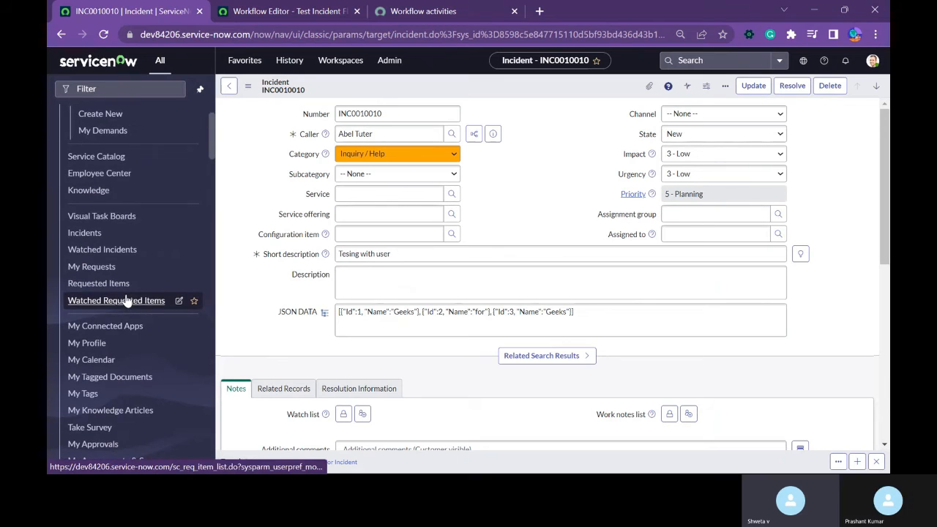
Filter the navigator for "cmdb" and look through the matching modules.
{"action": "left_click", "coordinate": [108, 91]}
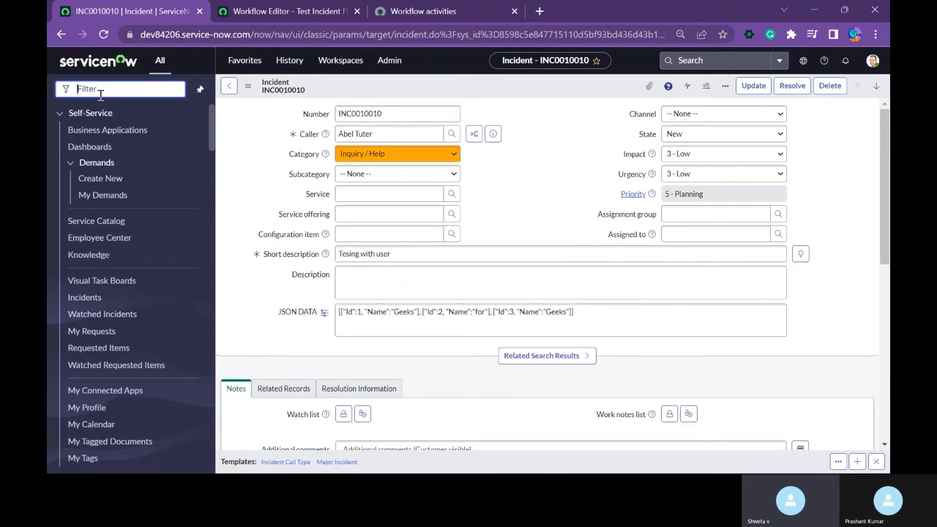
{"action": "type", "text": "cmdb"}
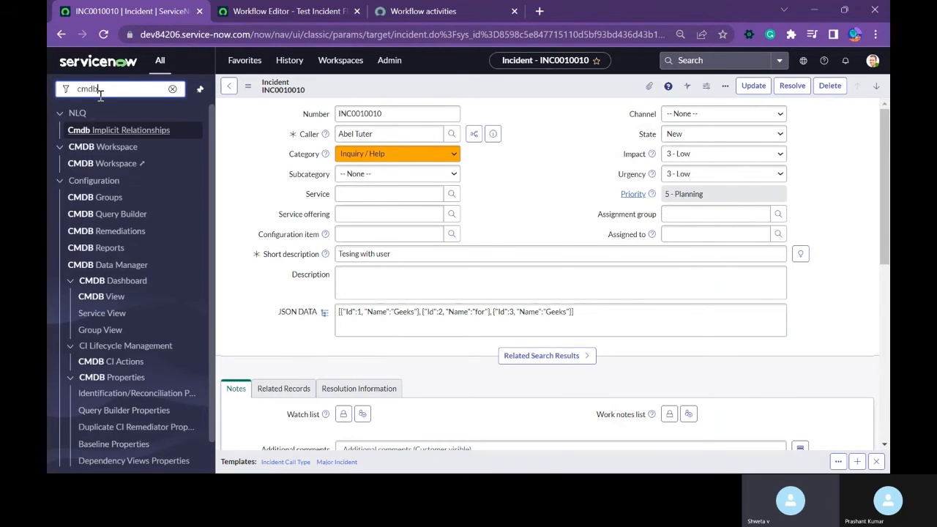
{"action": "scroll", "coordinate": [178, 418], "scroll_direction": "down", "scroll_amount": 1}
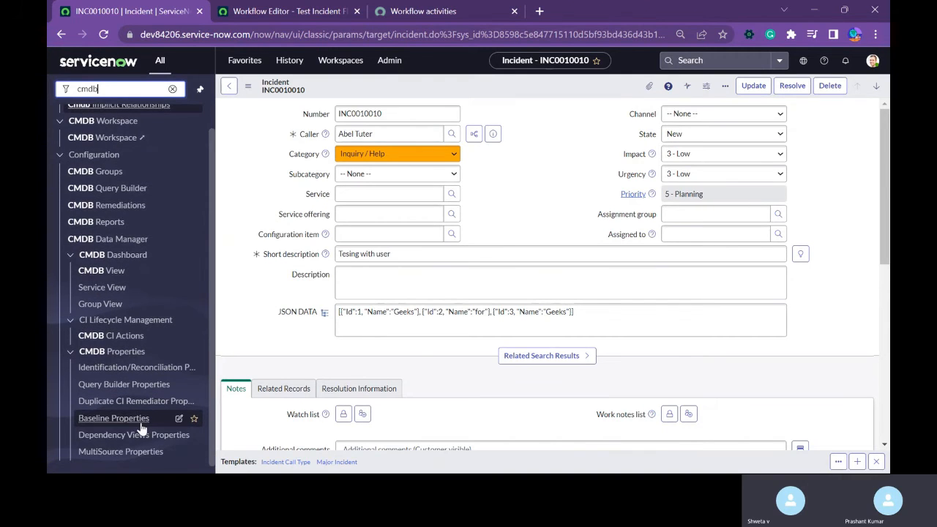
{"action": "scroll", "coordinate": [141, 446], "scroll_direction": "up", "scroll_amount": 1}
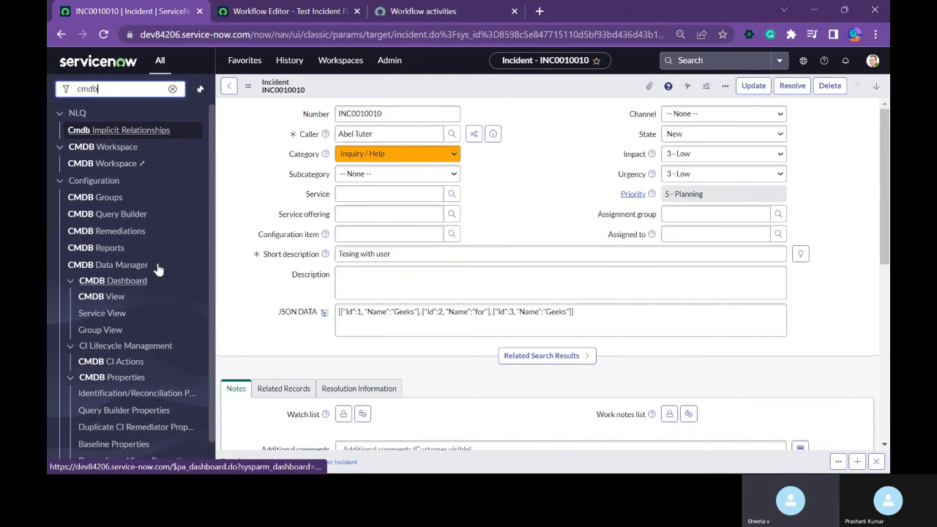
Filter the navigator for "problem", list the open problems, and open record PRB0007601 to view its form.
{"action": "left_click_drag", "start_coordinate": [104, 89], "coordinate": [58, 88]}
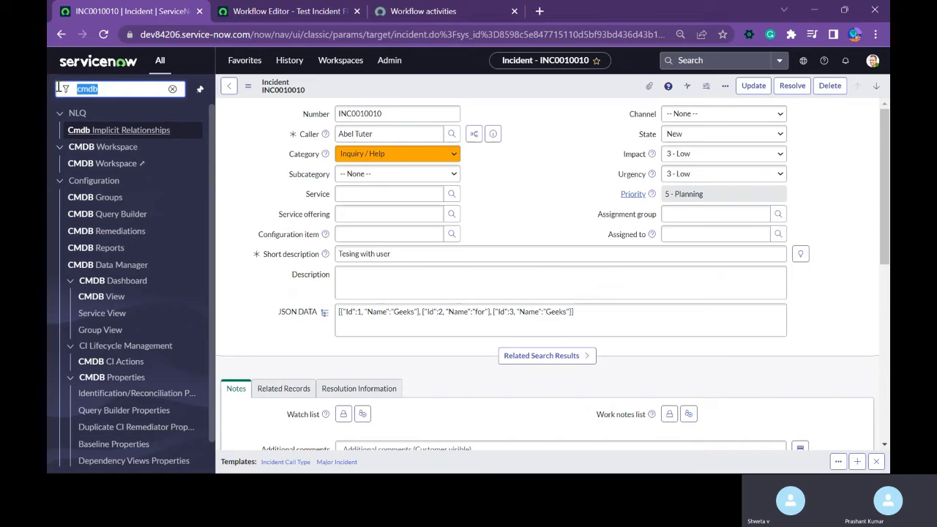
{"action": "type", "text": "problem"}
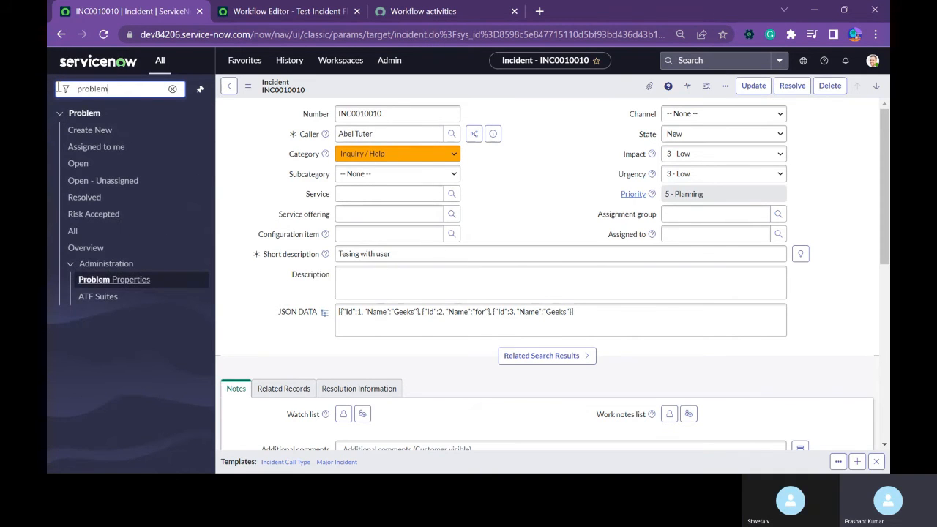
{"action": "left_click", "coordinate": [79, 165]}
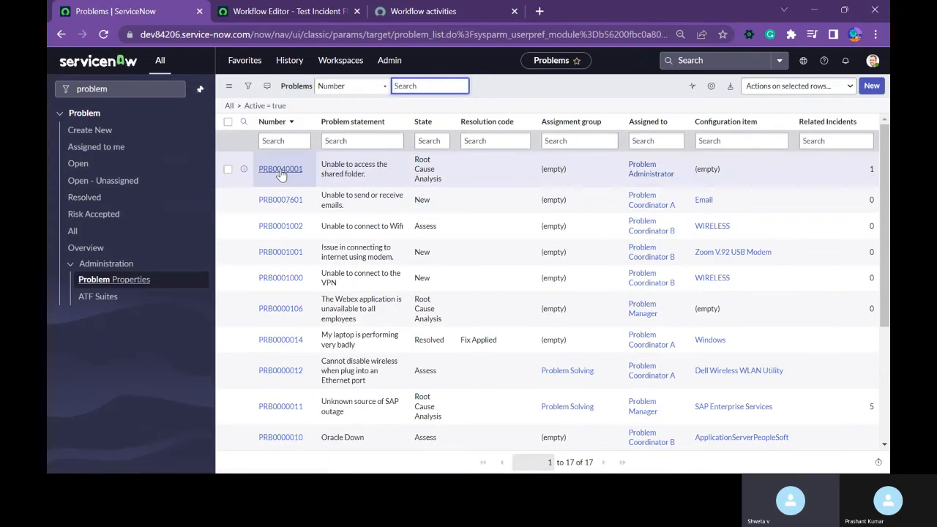
{"action": "left_click", "coordinate": [282, 201]}
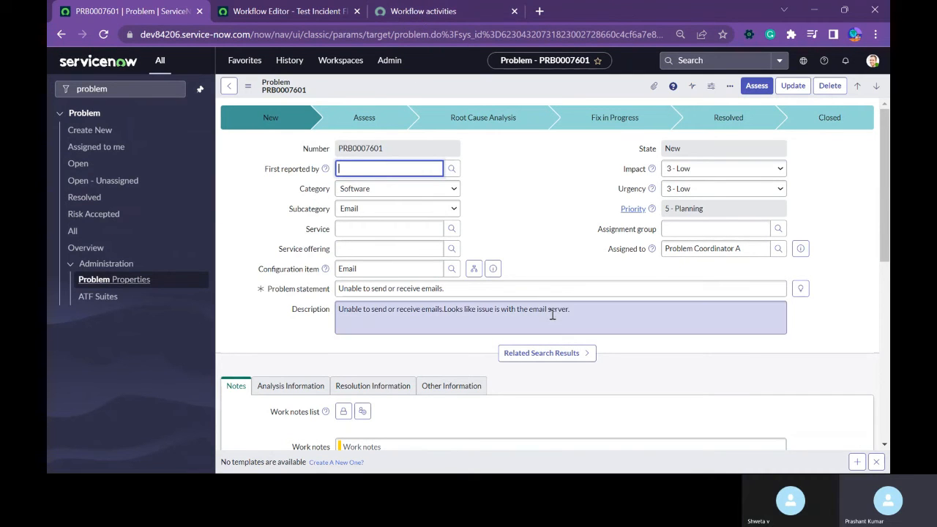
{"action": "scroll", "coordinate": [519, 336], "scroll_direction": "down", "scroll_amount": 5}
{"action": "scroll", "coordinate": [491, 389], "scroll_direction": "up", "scroll_amount": 5}
Close the Workflow activities documentation page.
{"action": "left_click", "coordinate": [296, 8]}
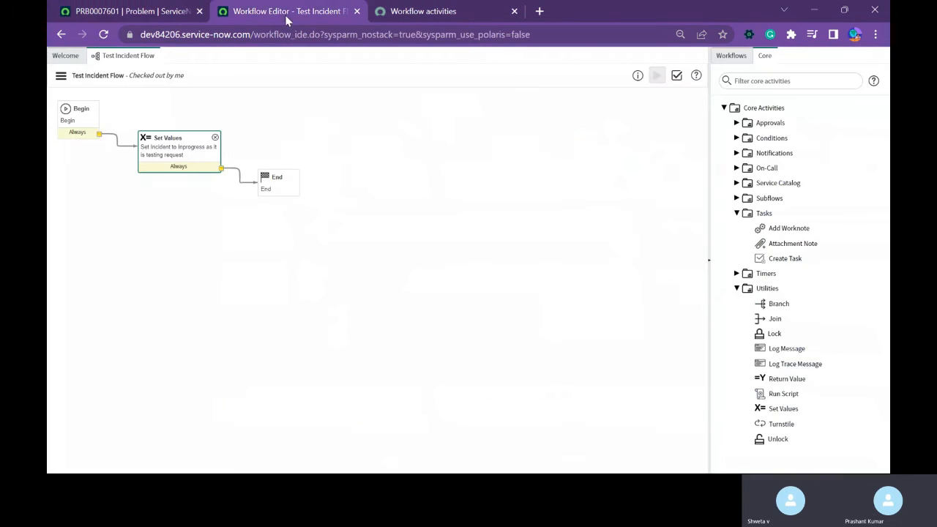
{"action": "left_click", "coordinate": [440, 16]}
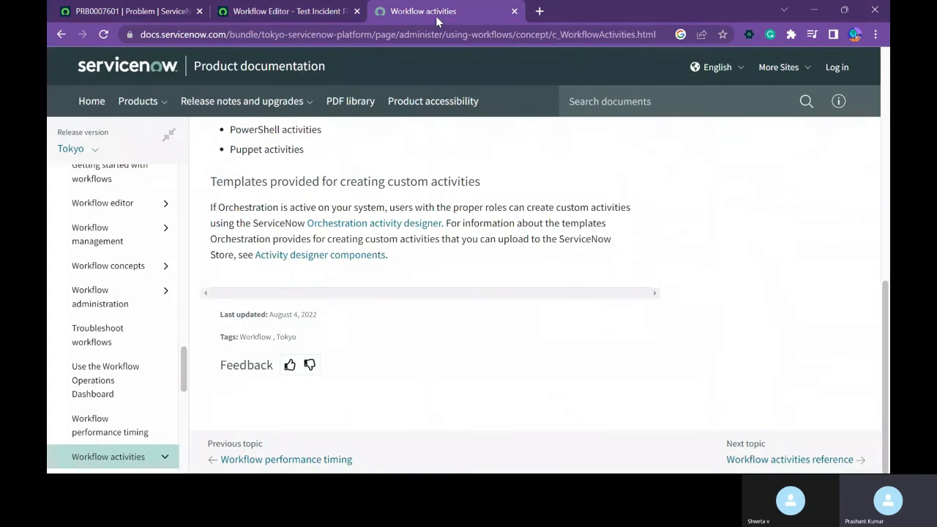
{"action": "left_click", "coordinate": [514, 11]}
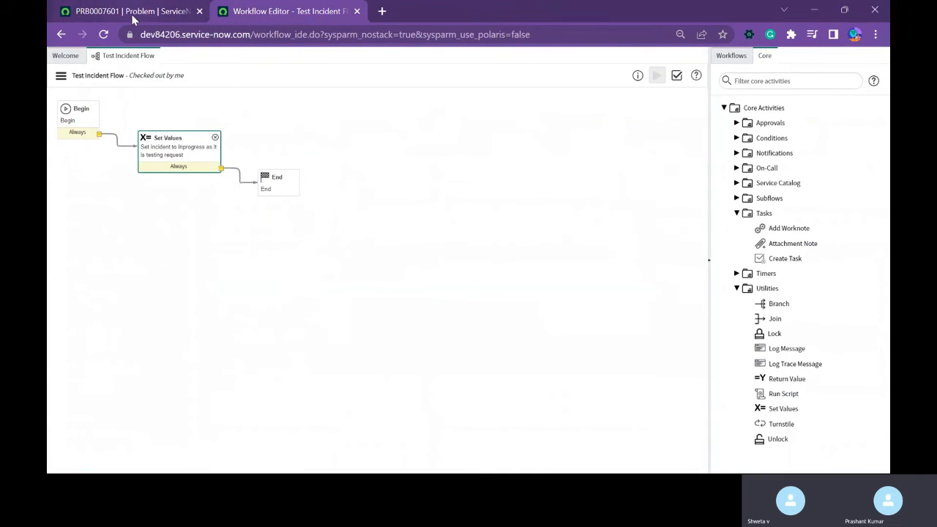
Return to the problem record and examine its Category choices and Subcategory field.
{"action": "left_click", "coordinate": [132, 11]}
{"action": "scroll", "coordinate": [617, 360], "scroll_direction": "down", "scroll_amount": 4}
{"action": "scroll", "coordinate": [617, 359], "scroll_direction": "up", "scroll_amount": 4}
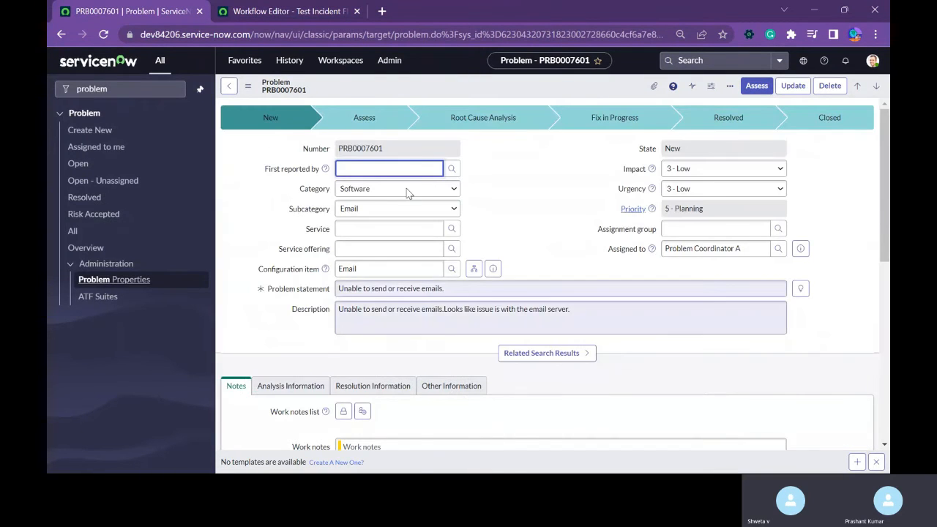
{"action": "left_click", "coordinate": [382, 189]}
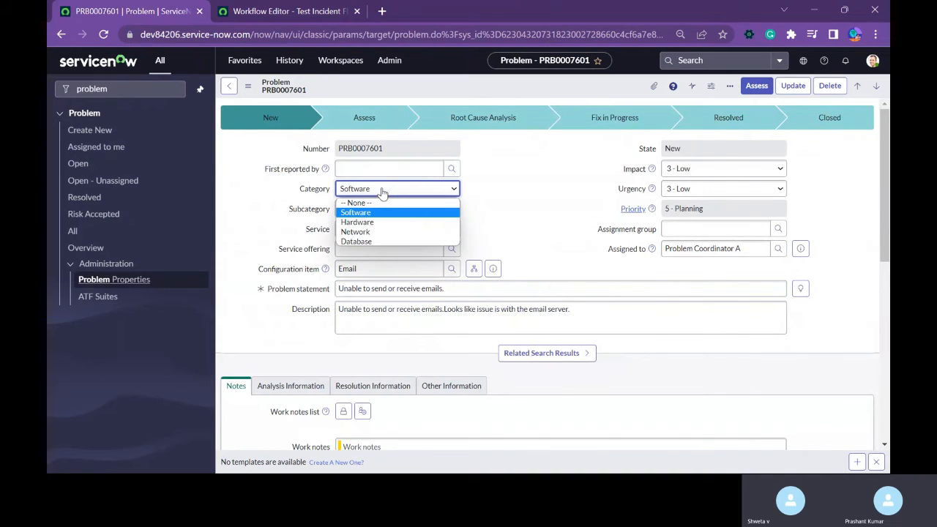
{"action": "left_click", "coordinate": [381, 190]}
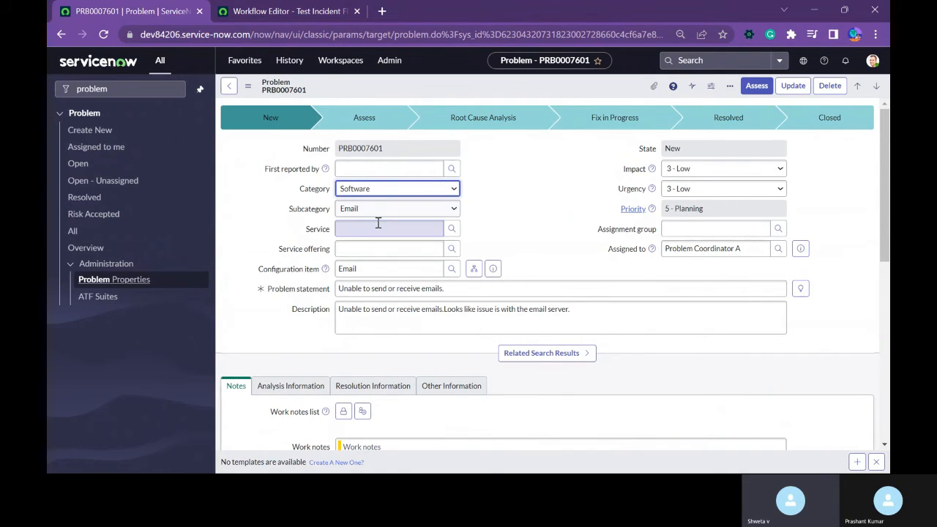
{"action": "left_click", "coordinate": [431, 209]}
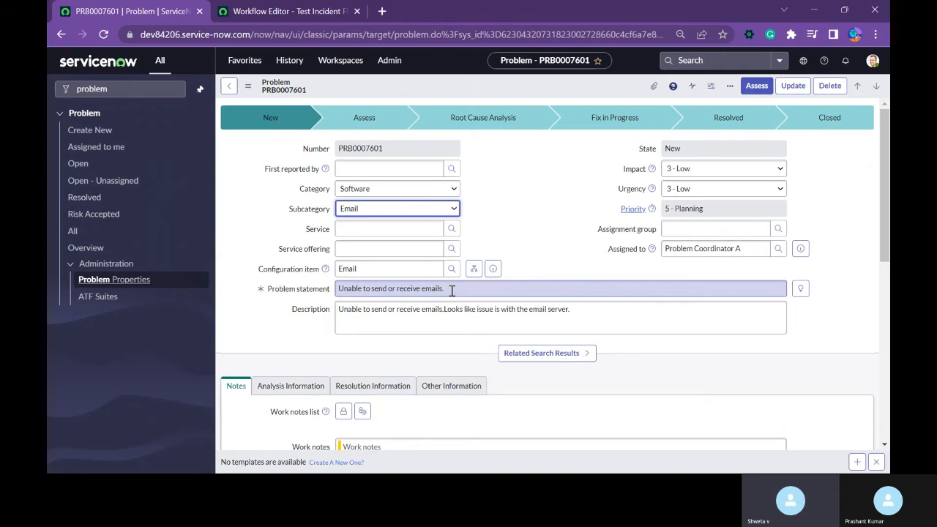
Open the Test Incident Flow workflow's properties in the Workflow Editor and review the "If condition matches" options.
{"action": "left_click", "coordinate": [289, 12]}
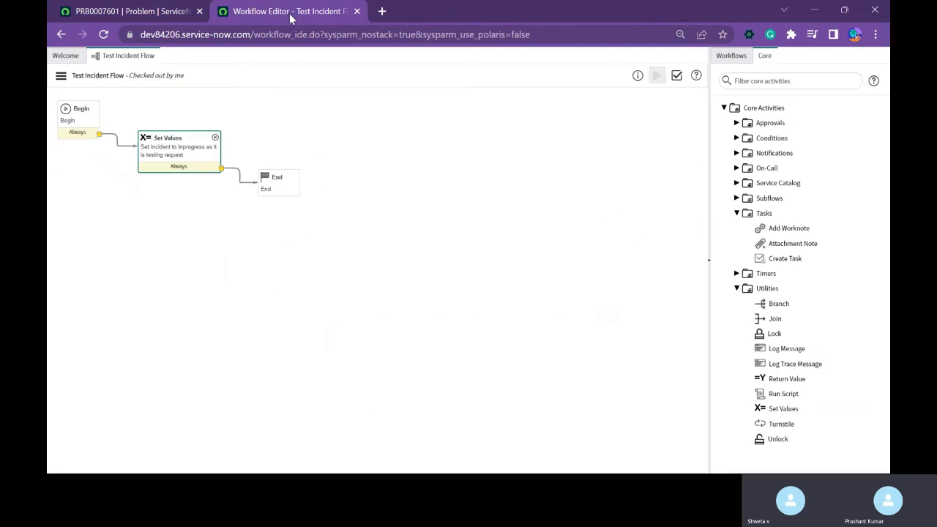
{"action": "left_click", "coordinate": [61, 76]}
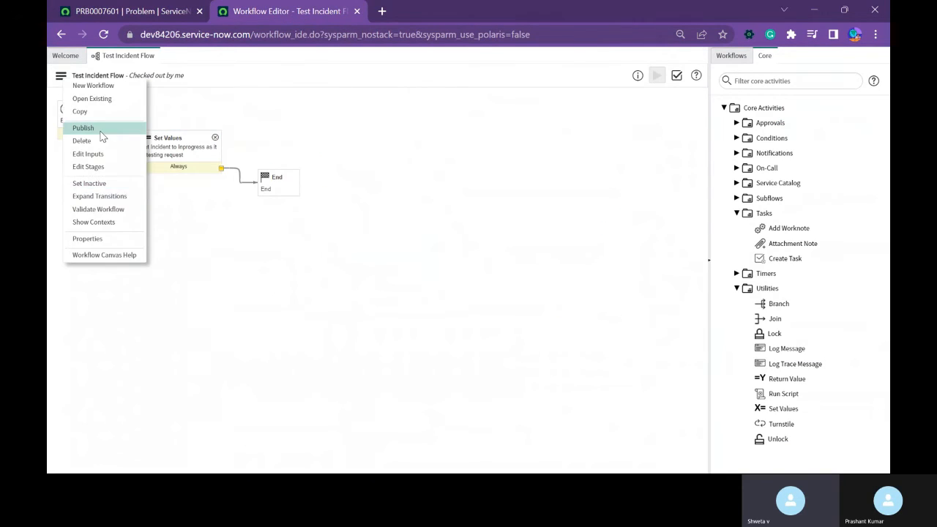
{"action": "left_click", "coordinate": [87, 239]}
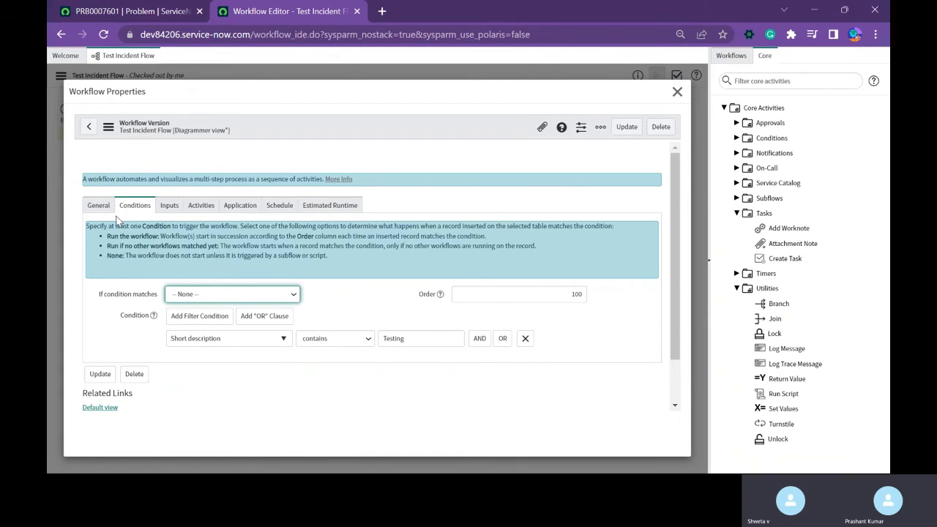
{"action": "left_click", "coordinate": [290, 293]}
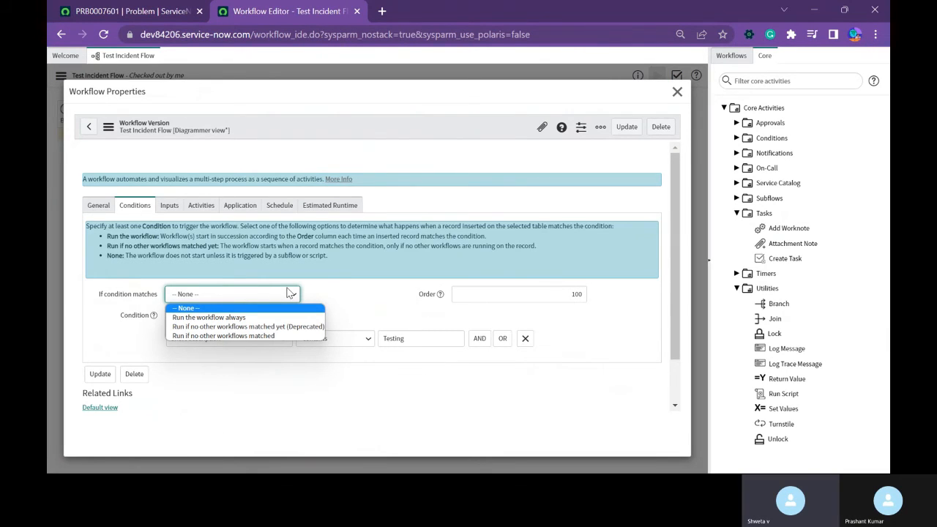
{"action": "left_click", "coordinate": [383, 360]}
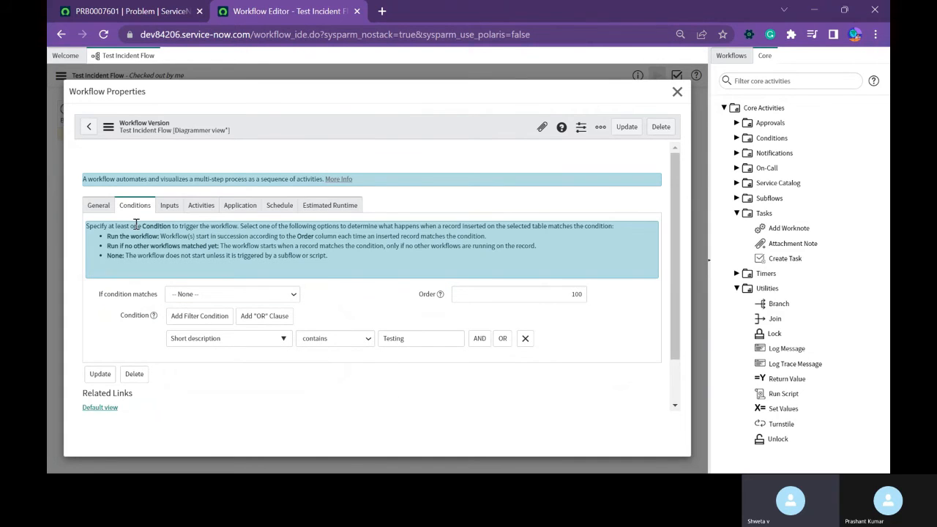
{"action": "left_click", "coordinate": [218, 294]}
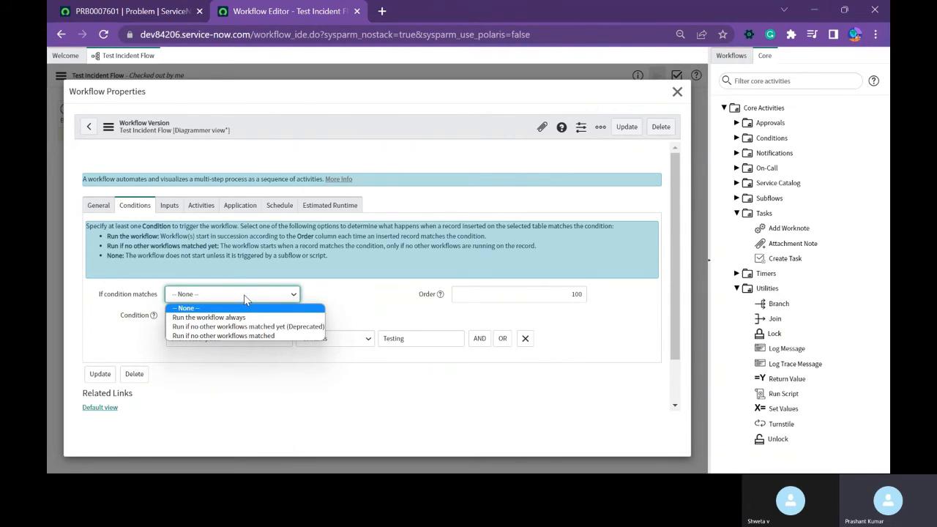
{"action": "left_click", "coordinate": [228, 375]}
Change the Test Incident Flow workflow's table to Problem [problem].
{"action": "left_click", "coordinate": [98, 205]}
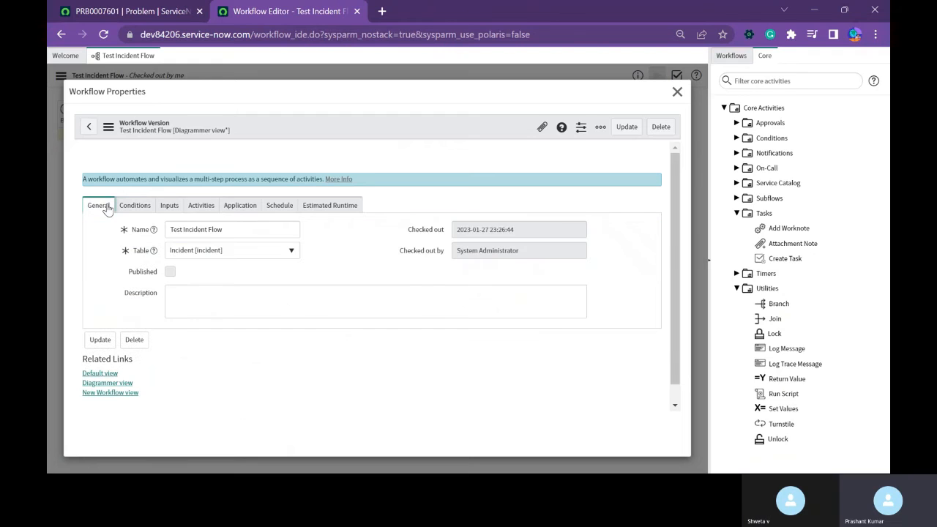
{"action": "left_click", "coordinate": [234, 251]}
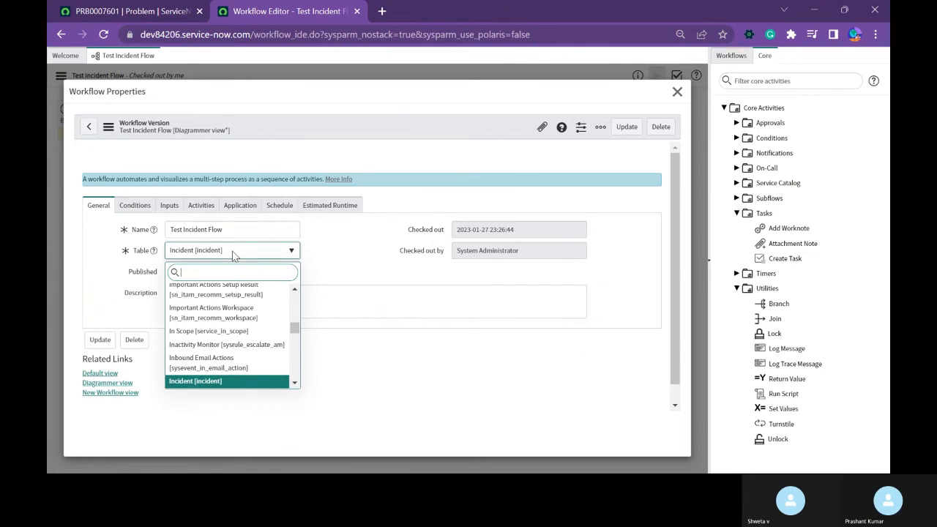
{"action": "type", "text": "probolem"}
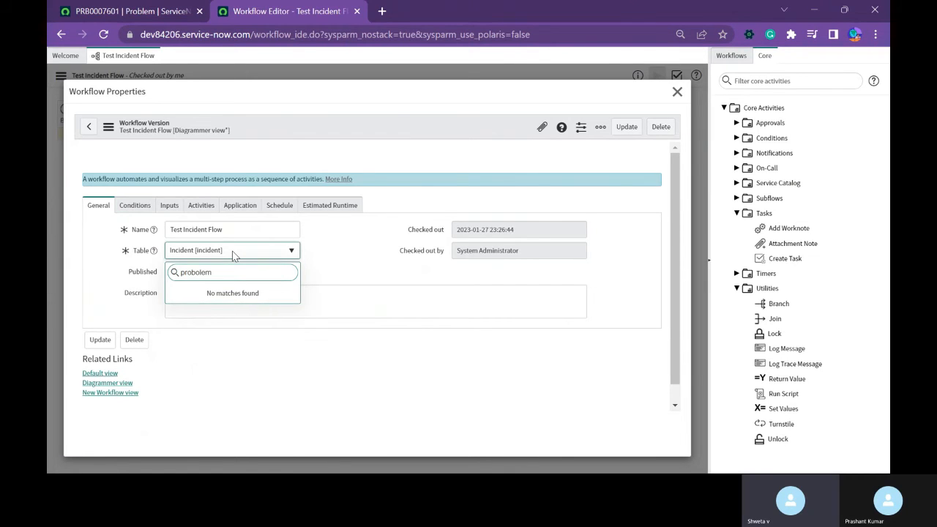
{"action": "key", "text": "BackSpace"}
{"action": "key", "text": "BackSpace"}
{"action": "key", "text": "BackSpace"}
{"action": "key", "text": "BackSpace"}
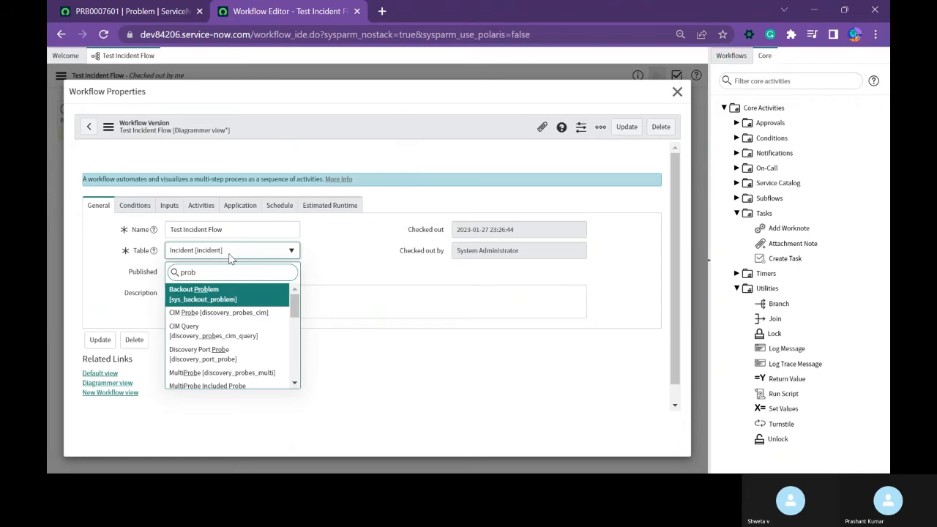
{"action": "type", "text": "lem"}
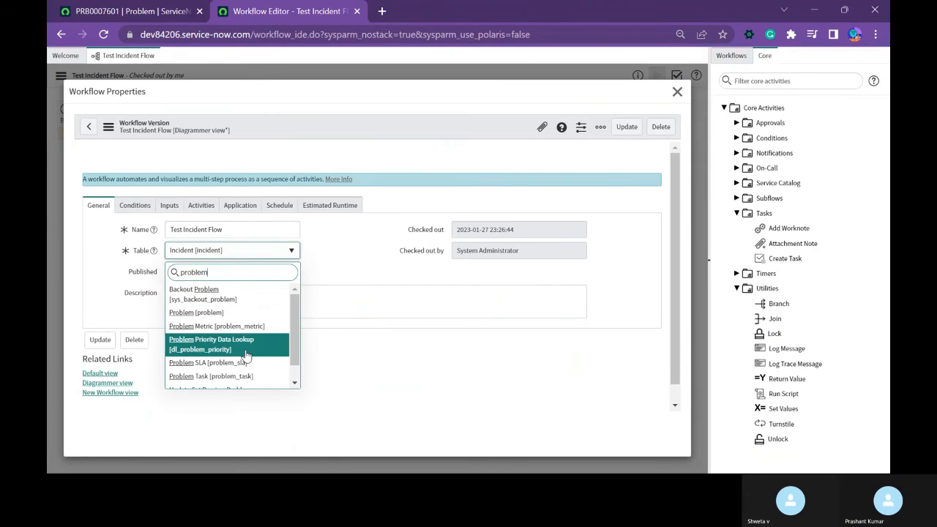
{"action": "left_click", "coordinate": [228, 313]}
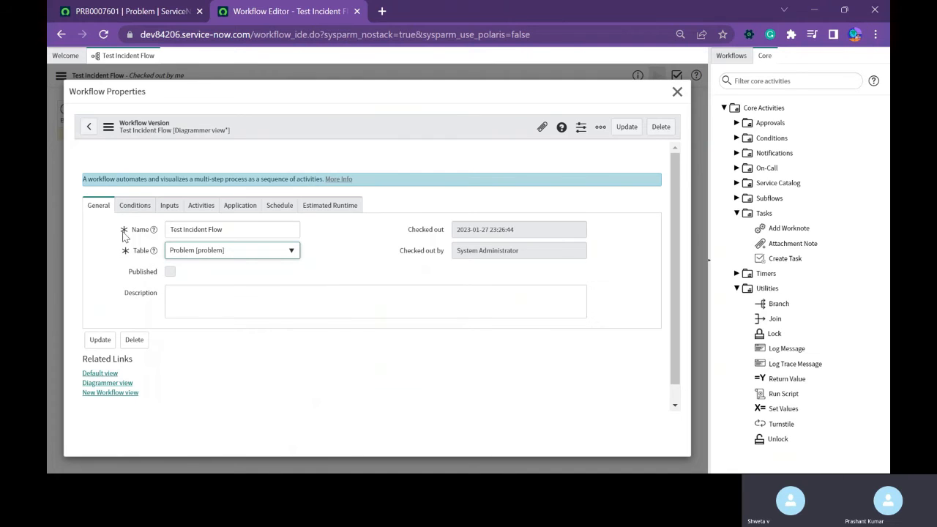
Remove the existing Problem statement filter from the workflow's trigger conditions and add the condition Active is true.
{"action": "left_click", "coordinate": [131, 204]}
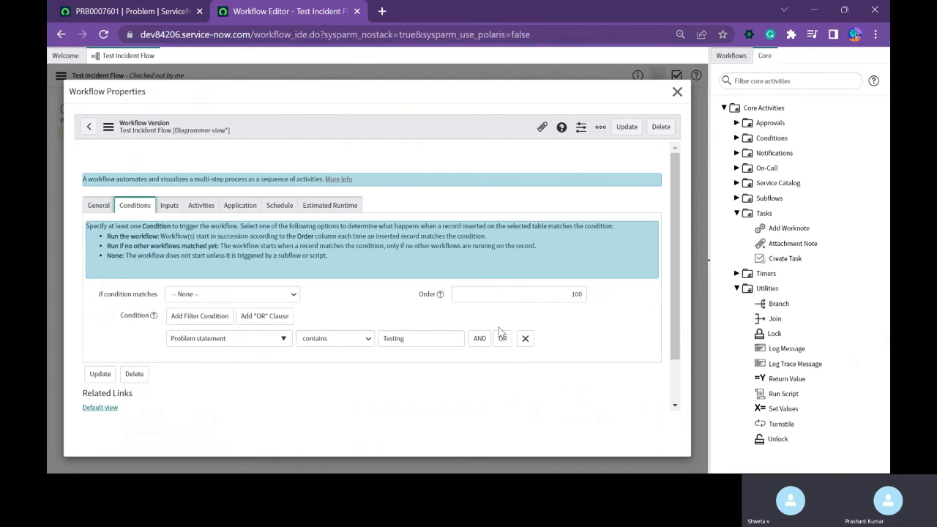
{"action": "left_click", "coordinate": [525, 338]}
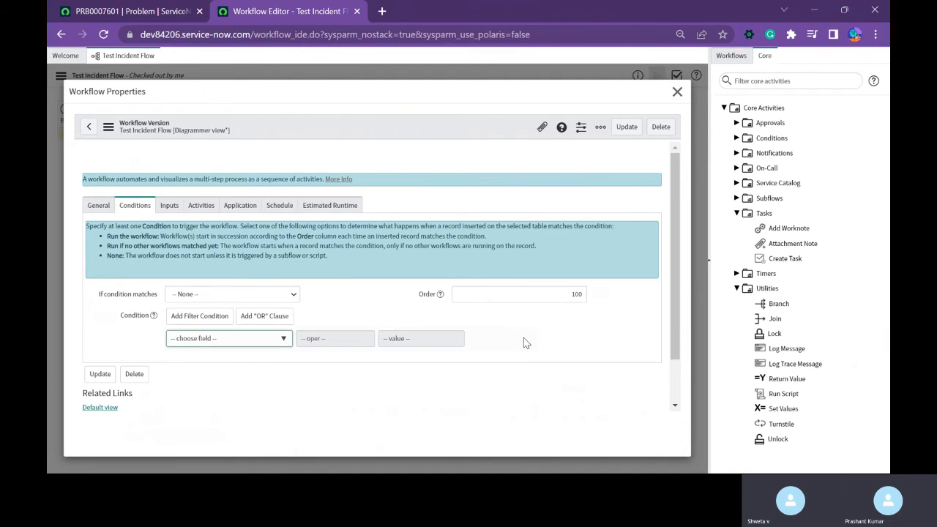
{"action": "left_click", "coordinate": [98, 209]}
{"action": "left_click", "coordinate": [139, 209]}
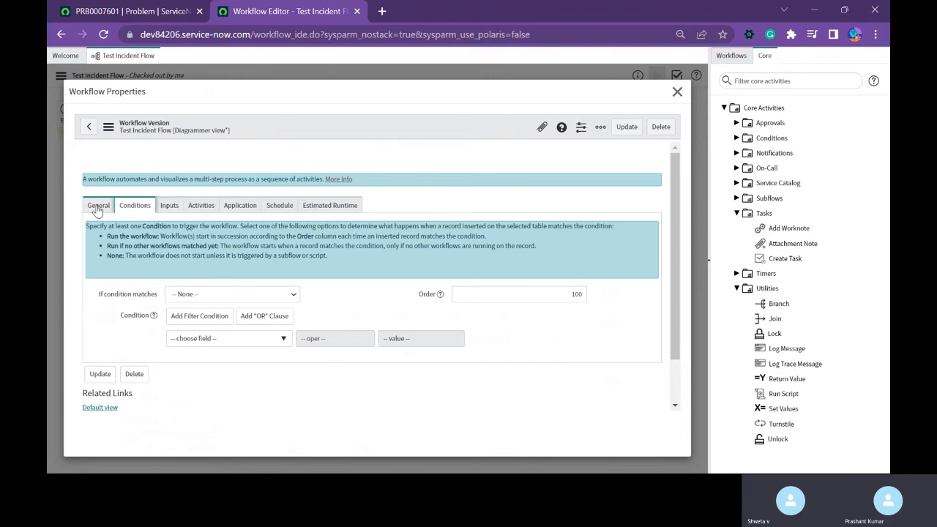
{"action": "left_click", "coordinate": [98, 208]}
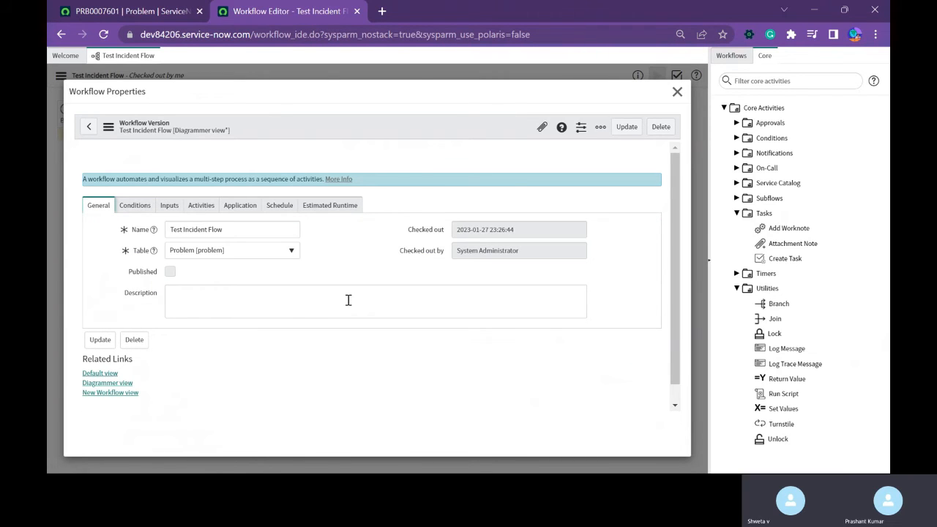
{"action": "left_click", "coordinate": [145, 210]}
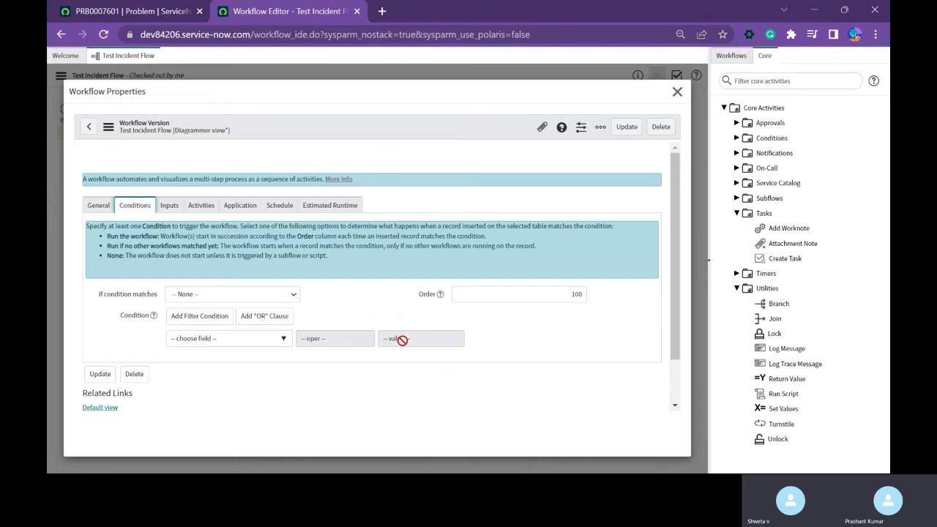
{"action": "left_click", "coordinate": [220, 340]}
{"action": "type", "text": "act"}
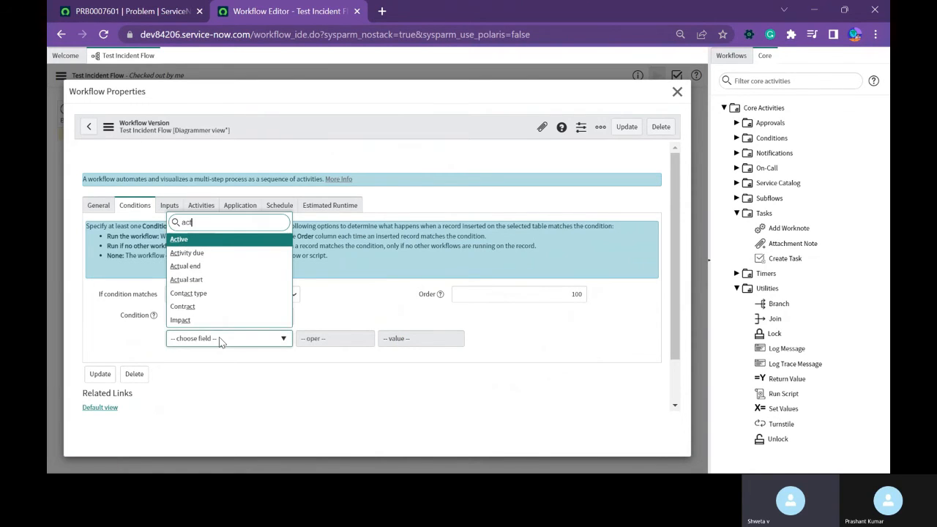
{"action": "key", "text": "Return"}
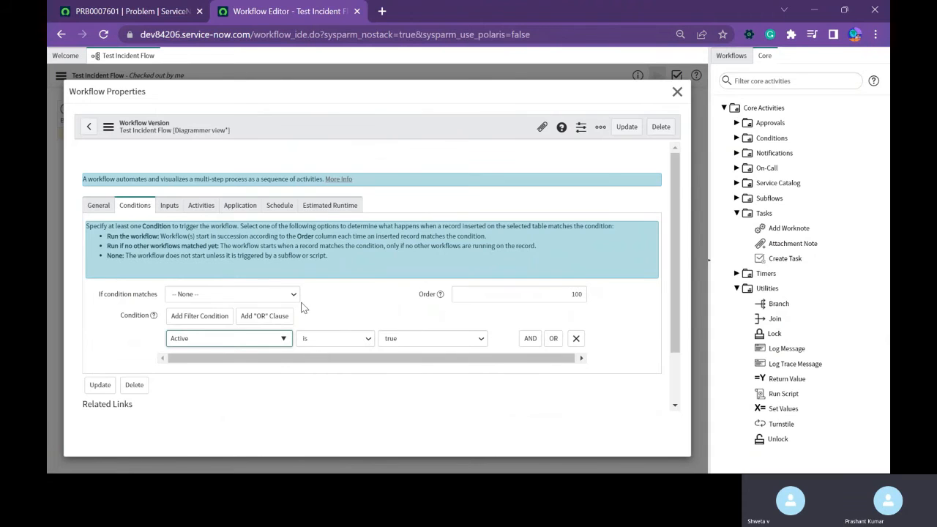
Review the workflow's general settings, conditions and inputs, and save the updated workflow properties.
{"action": "left_click", "coordinate": [100, 206]}
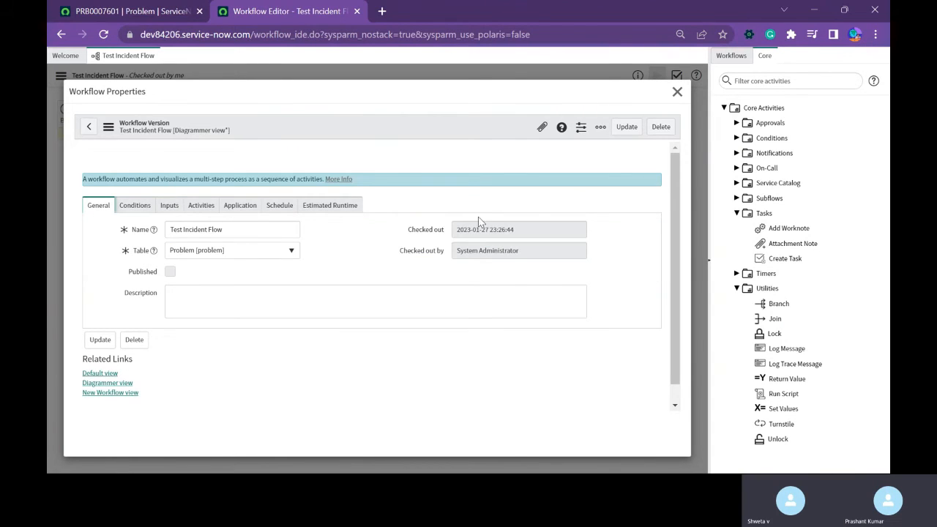
{"action": "left_click", "coordinate": [133, 208]}
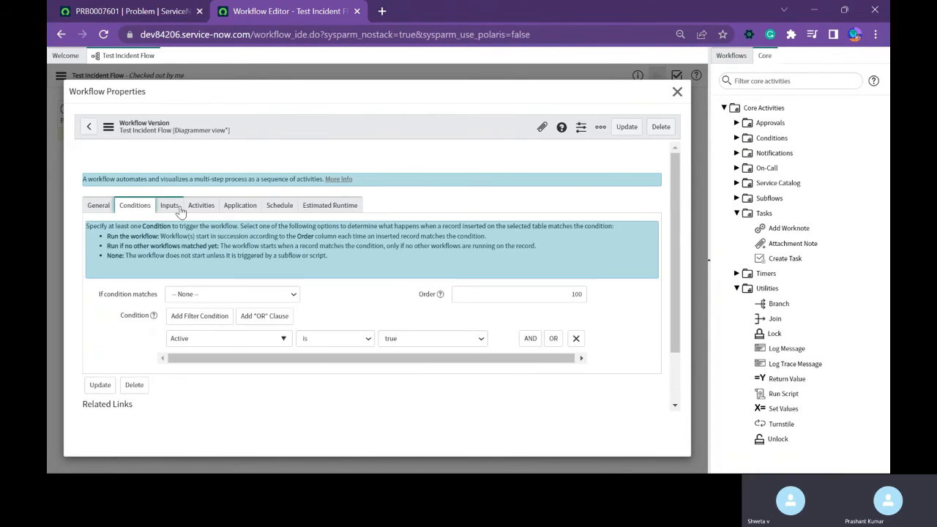
{"action": "left_click", "coordinate": [176, 208]}
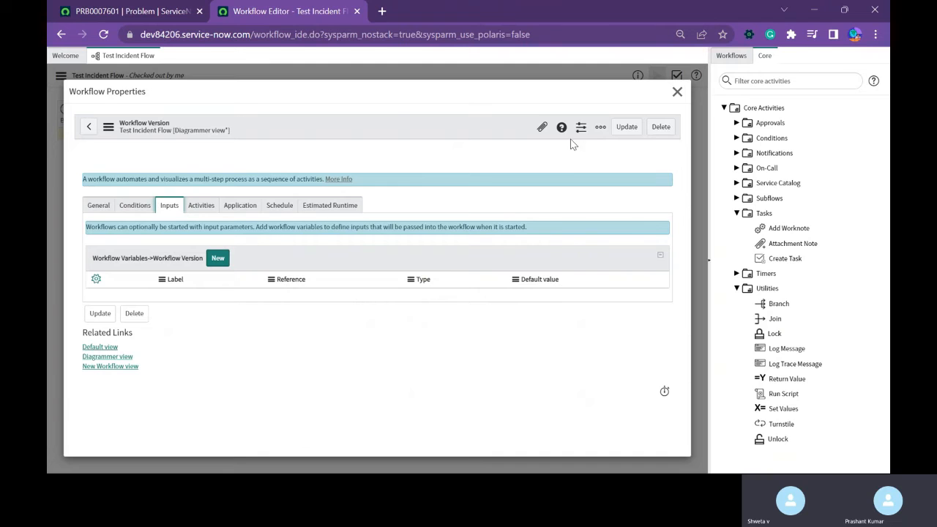
{"action": "left_click", "coordinate": [98, 205]}
{"action": "left_click", "coordinate": [133, 206]}
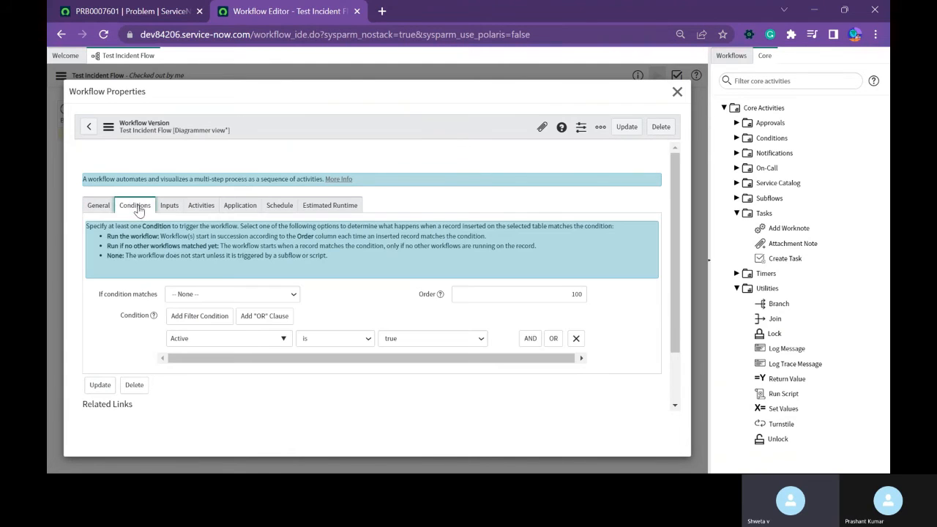
{"action": "left_click", "coordinate": [628, 128]}
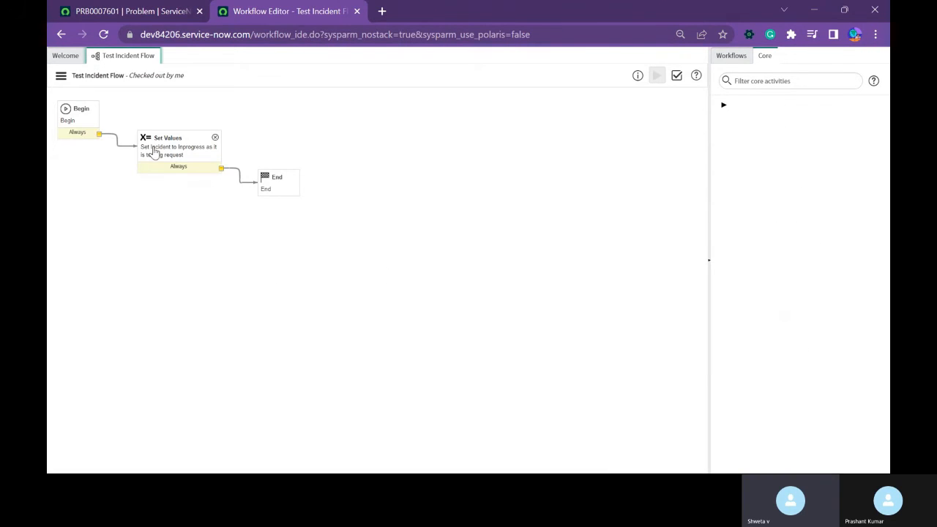
Open the Set Values activity's properties and rename the activity "Set Problem".
{"action": "double_click", "coordinate": [153, 152]}
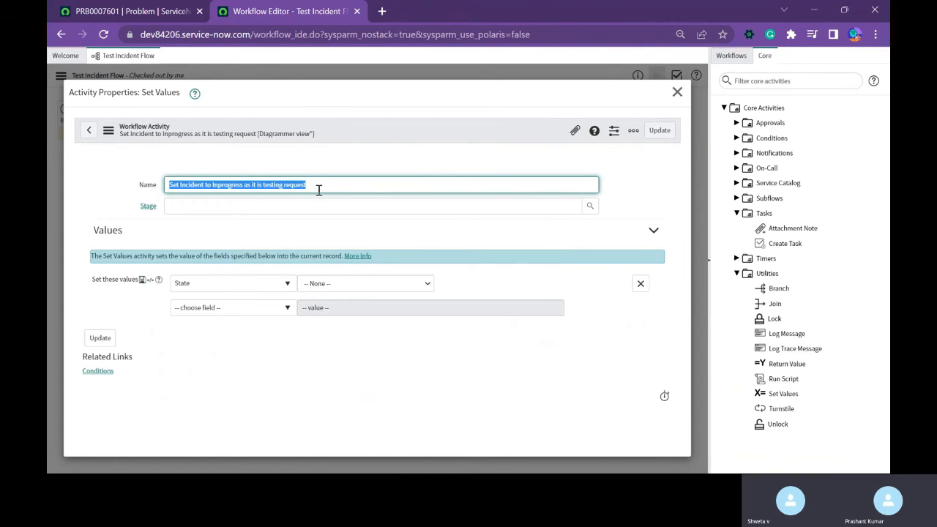
{"action": "type", "text": "Set P"}
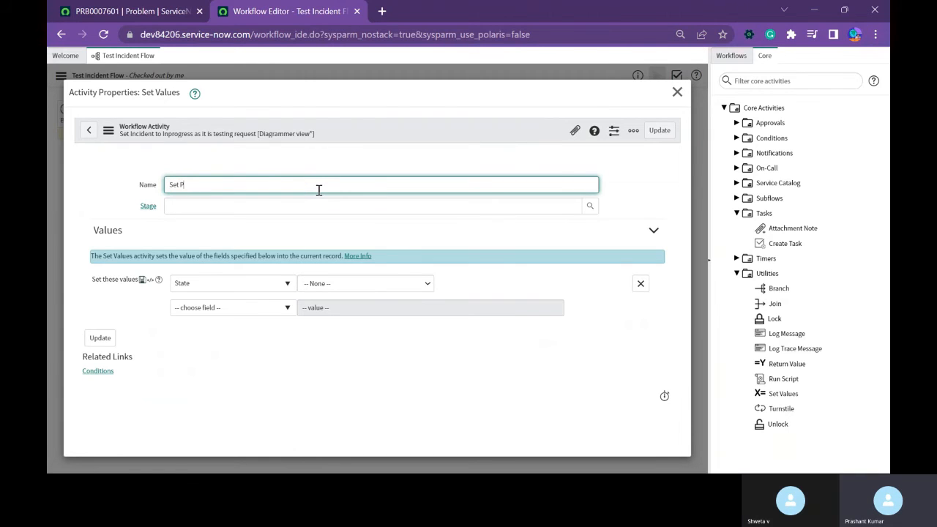
{"action": "type", "text": "robelm"}
{"action": "key", "text": "BackSpace"}
{"action": "key", "text": "BackSpace"}
{"action": "key", "text": "BackSpace"}
{"action": "type", "text": "lem"}
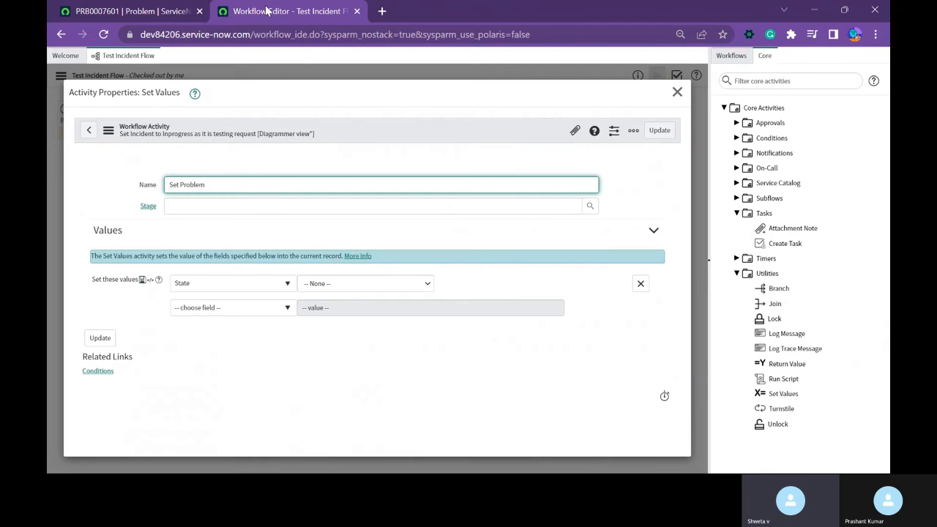
Check the problem record's fields, search the Set Values activity's field list for "short", and browse the available fields.
{"action": "left_click", "coordinate": [173, 12]}
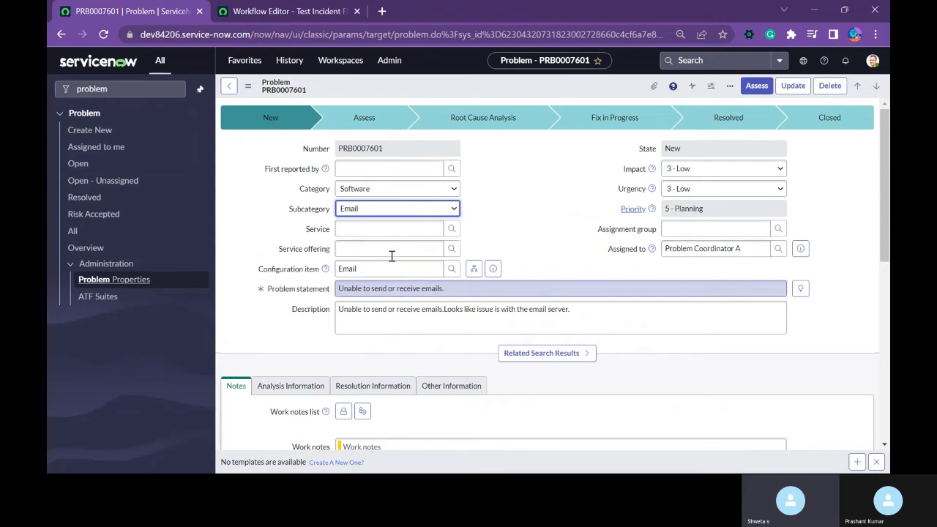
{"action": "left_click", "coordinate": [286, 11]}
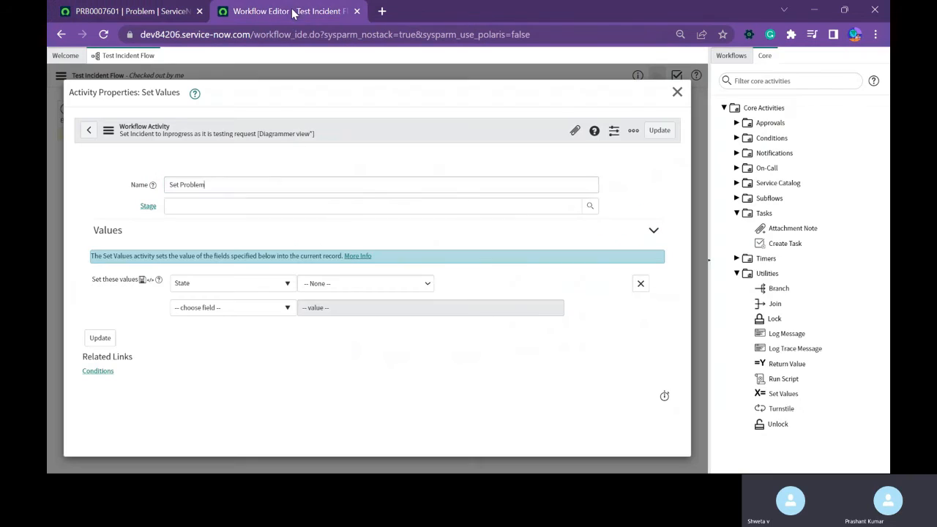
{"action": "left_click", "coordinate": [235, 288]}
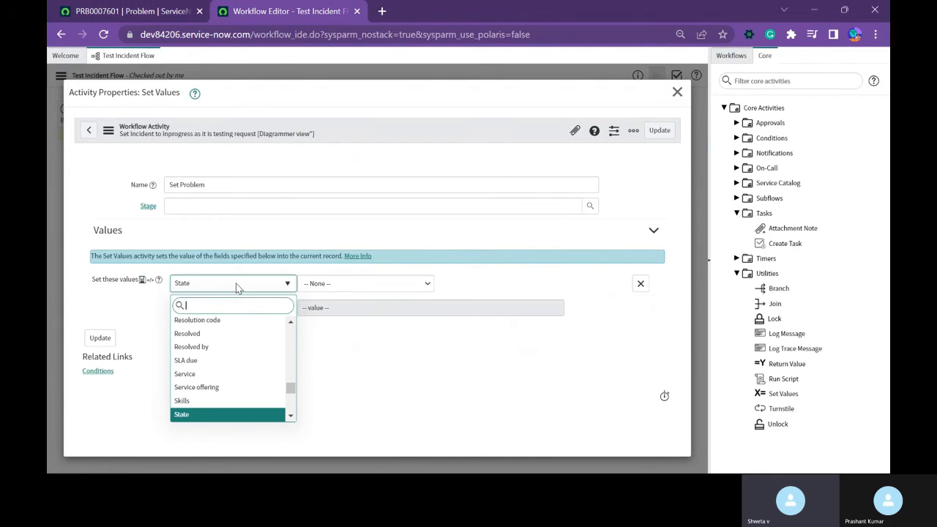
{"action": "type", "text": "shor"}
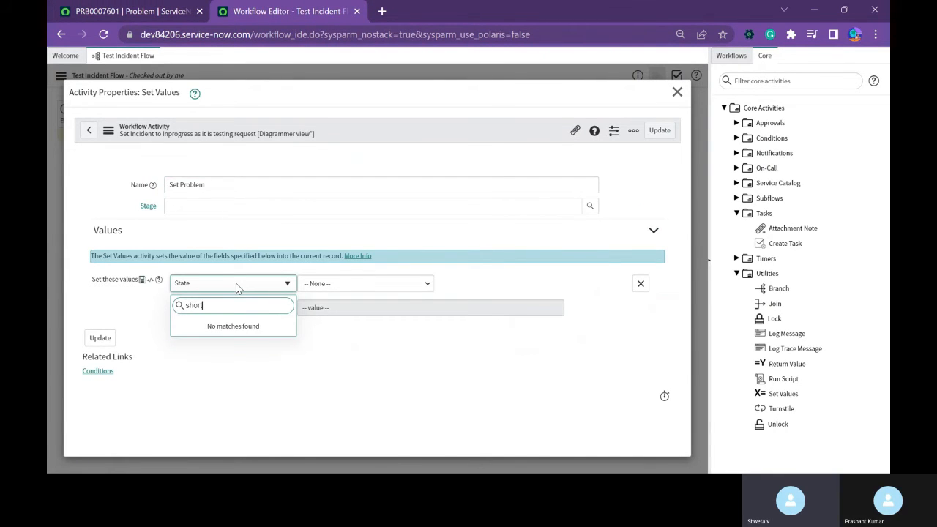
{"action": "key", "text": "BackSpace"}
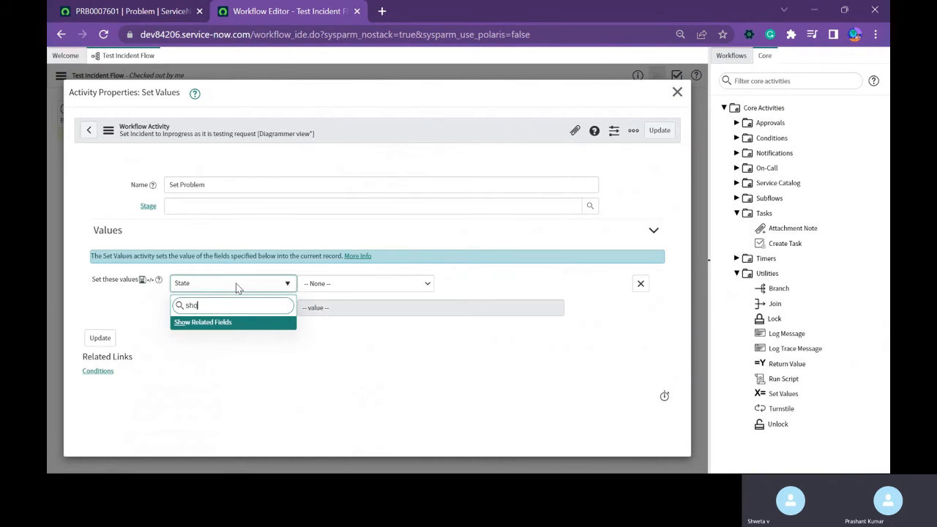
{"action": "key", "text": "BackSpace"}
{"action": "key", "text": "BackSpace"}
{"action": "key", "text": "BackSpace"}
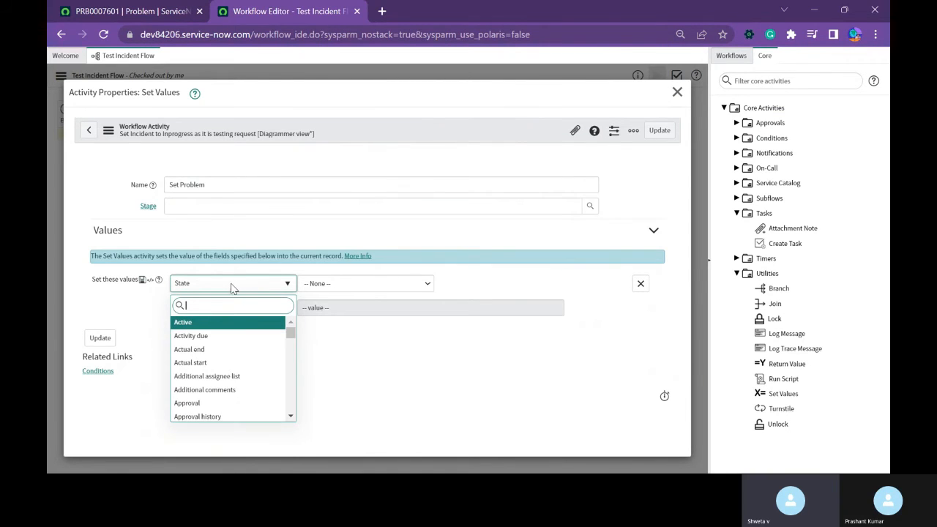
{"action": "left_click", "coordinate": [231, 286]}
{"action": "left_click", "coordinate": [231, 287]}
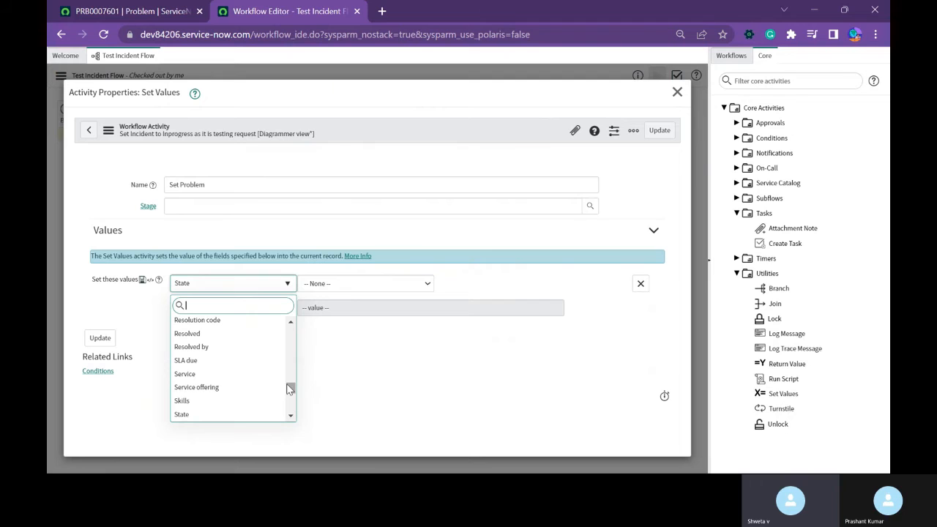
{"action": "mouse_move", "coordinate": [291, 388]}
{"action": "left_mouse_down"}
{"action": "mouse_move", "coordinate": [292, 357]}
{"action": "mouse_move", "coordinate": [291, 403]}
{"action": "left_mouse_up"}
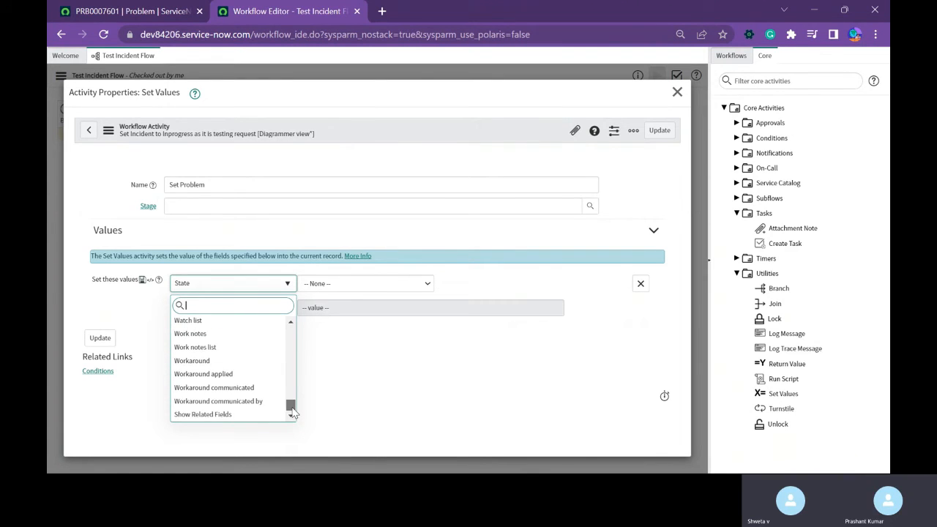
{"action": "left_click", "coordinate": [290, 324]}
{"action": "left_click", "coordinate": [289, 325]}
{"action": "left_click", "coordinate": [290, 325]}
{"action": "left_click", "coordinate": [290, 325]}
{"action": "left_click", "coordinate": [290, 325]}
{"action": "left_click", "coordinate": [289, 325]}
{"action": "left_click", "coordinate": [290, 325]}
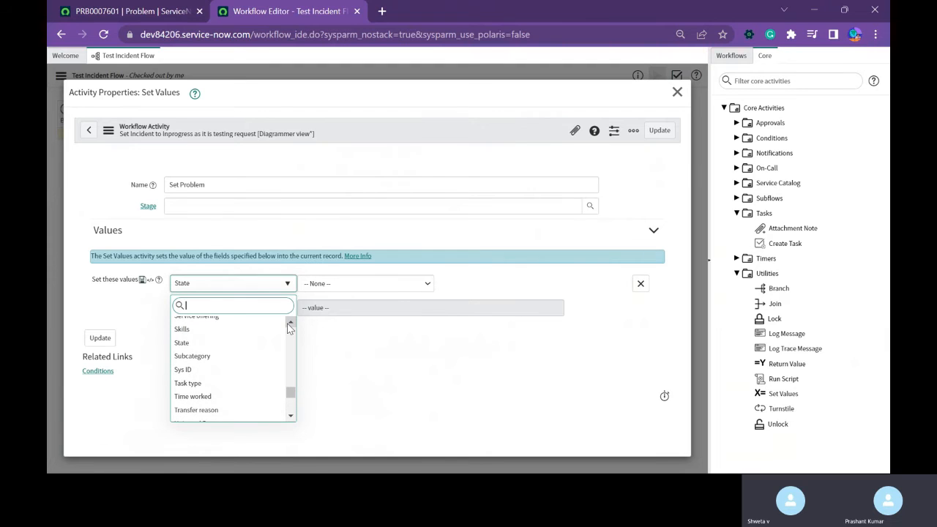
{"action": "left_click", "coordinate": [289, 325]}
{"action": "left_click", "coordinate": [290, 325]}
{"action": "left_click", "coordinate": [290, 325]}
{"action": "left_click", "coordinate": [290, 325]}
{"action": "left_click", "coordinate": [290, 324]}
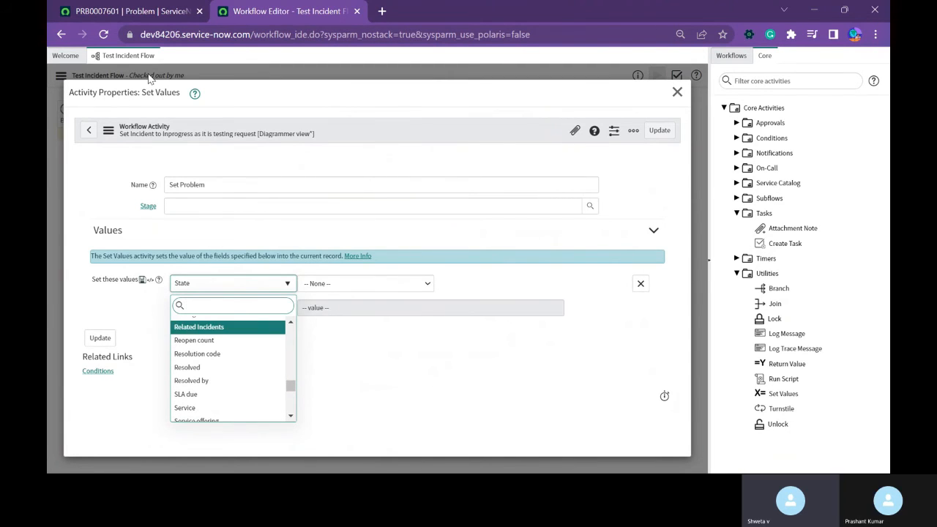
Check the field name on the problem record and make the activity set Problem statement to "Testing the Workflow".
{"action": "left_click", "coordinate": [150, 14]}
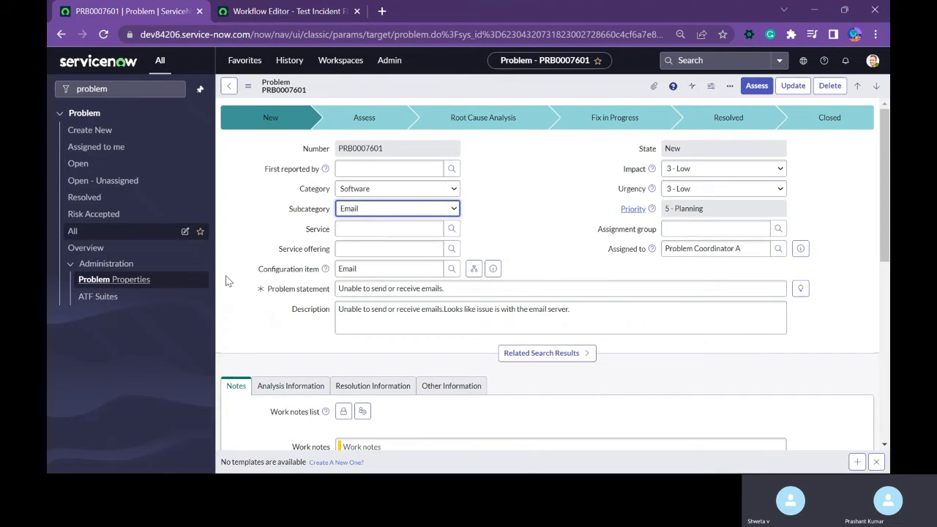
{"action": "left_click", "coordinate": [289, 11]}
{"action": "type", "text": "pro"}
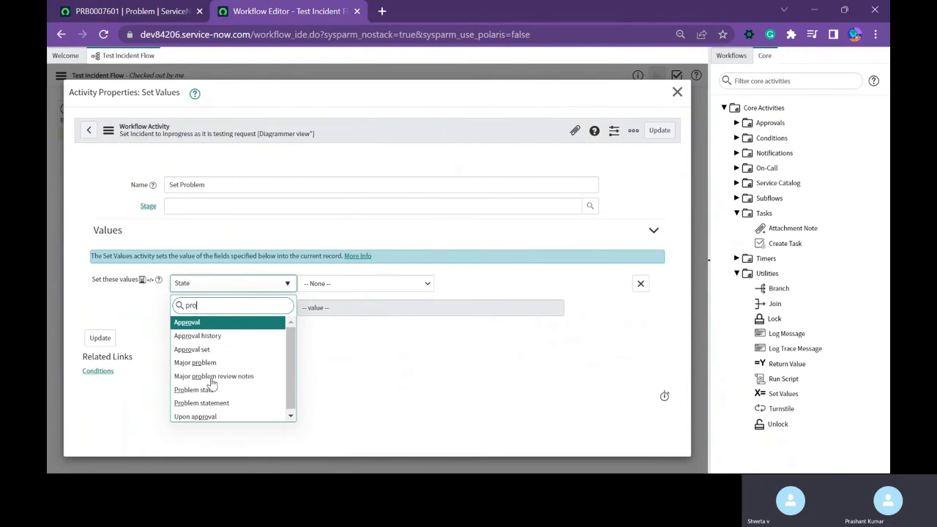
{"action": "left_click", "coordinate": [211, 403]}
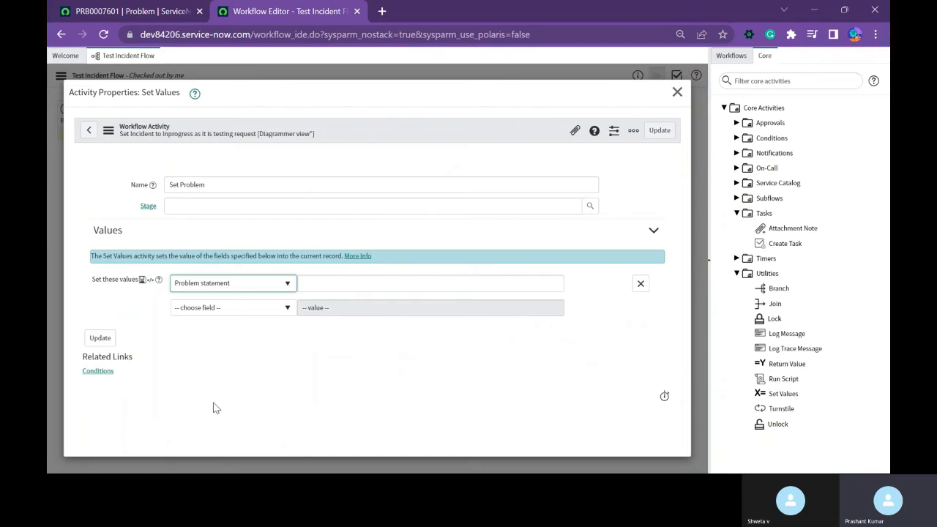
{"action": "left_click", "coordinate": [323, 284]}
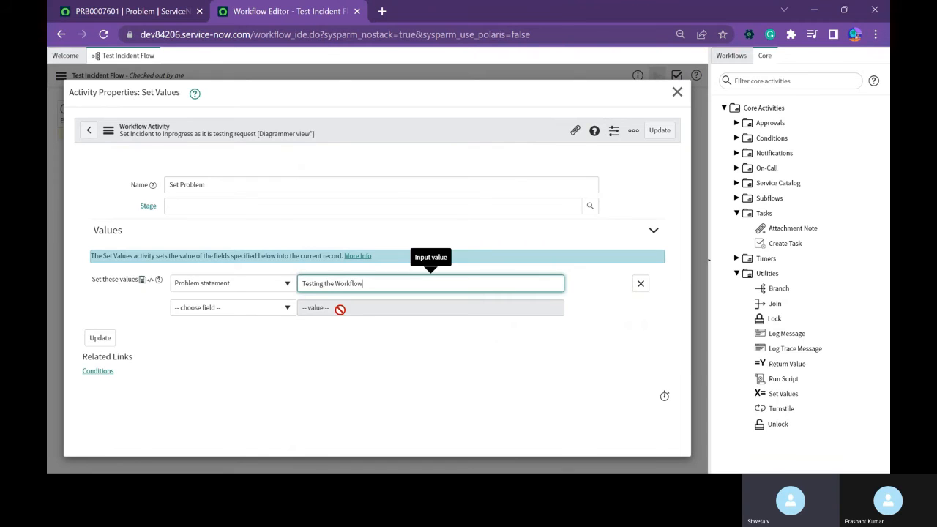
Save the Set Problem activity's values and publish Test Incident Flow.
{"action": "left_click", "coordinate": [664, 129]}
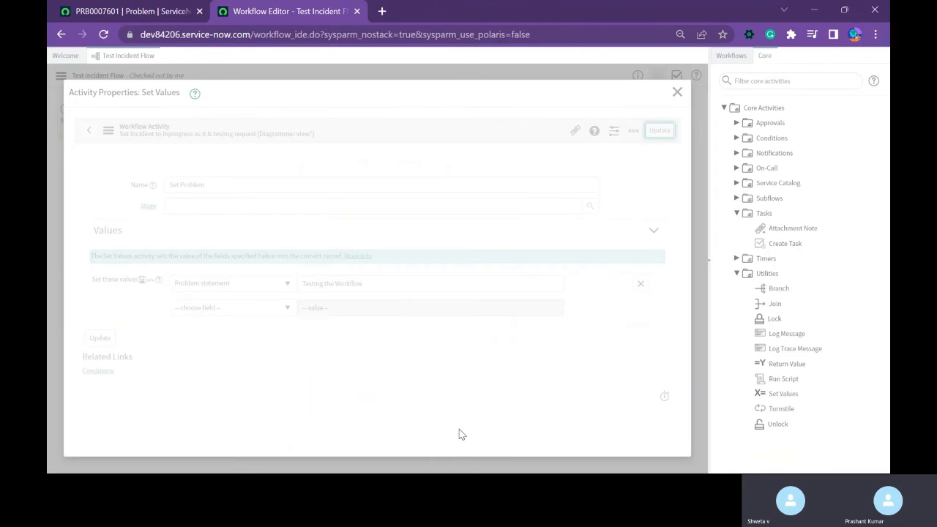
{"action": "left_click", "coordinate": [61, 75]}
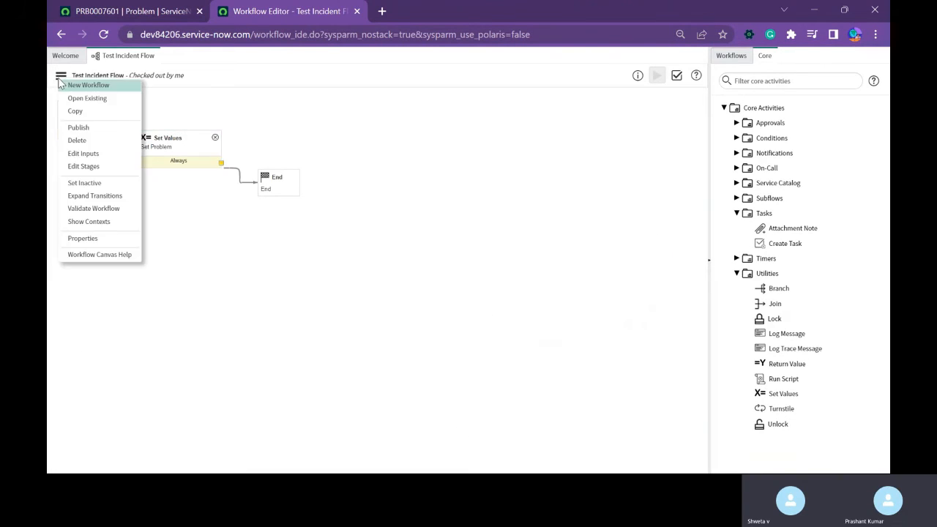
{"action": "left_click", "coordinate": [77, 131]}
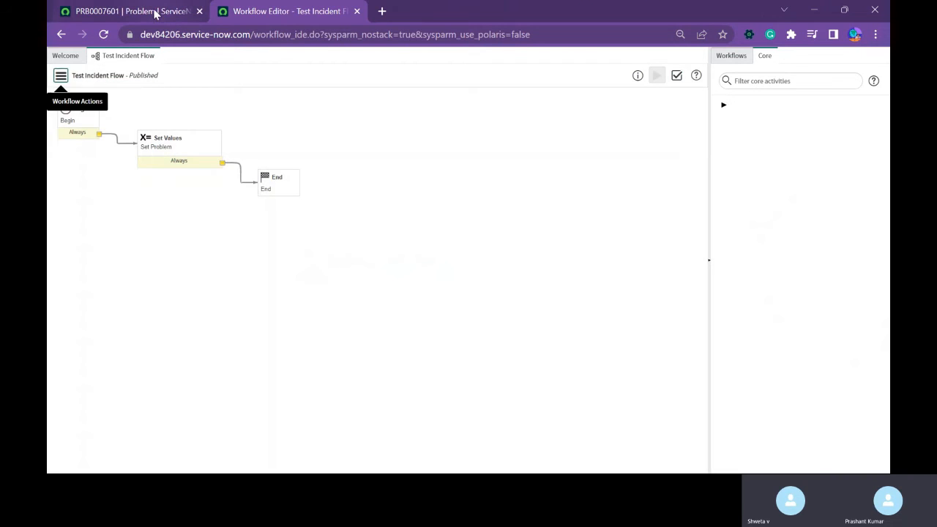
Create a new problem record with the Problem statement "a" and save it, staying on the record.
{"action": "left_click", "coordinate": [147, 14]}
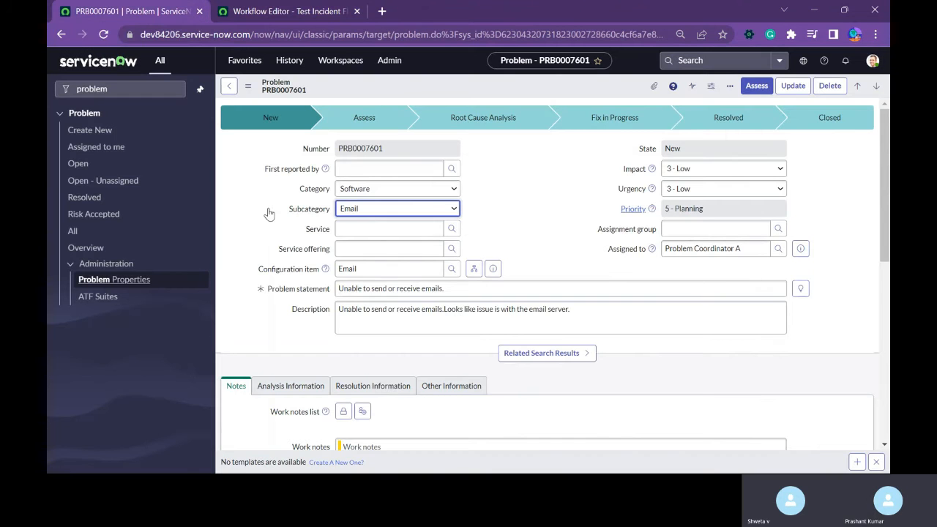
{"action": "left_click", "coordinate": [89, 132]}
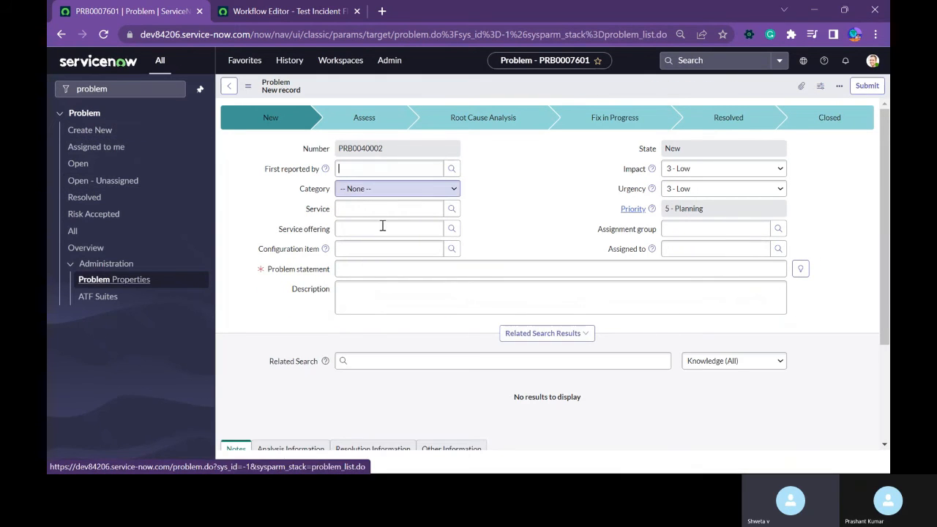
{"action": "left_click", "coordinate": [379, 271]}
{"action": "type", "text": "a"}
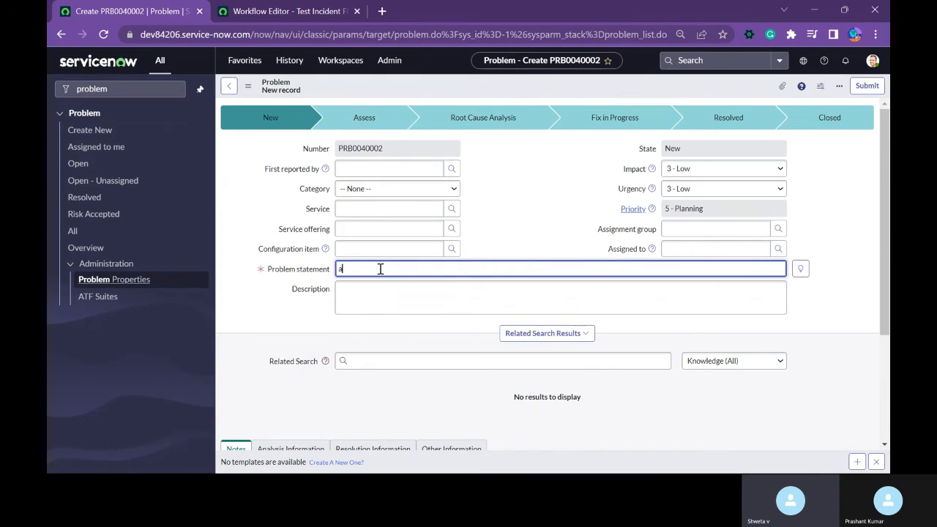
{"action": "left_click", "coordinate": [534, 216]}
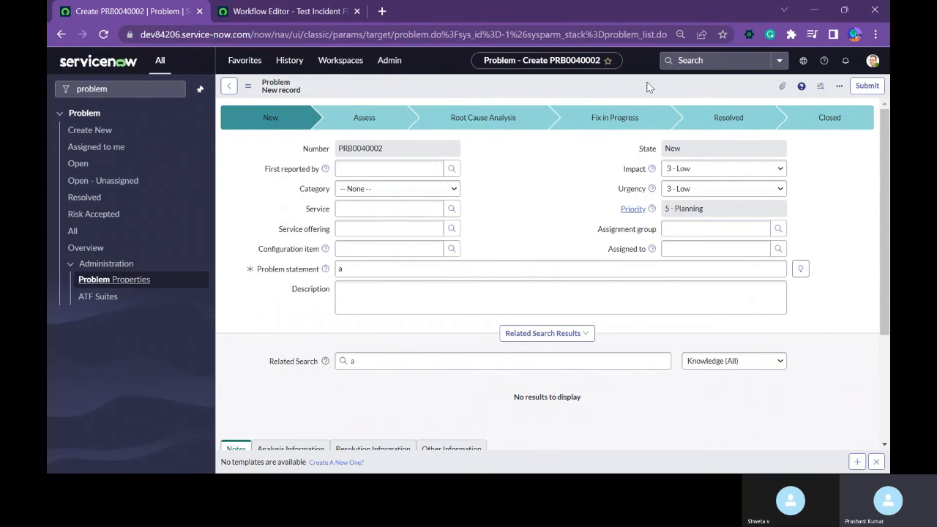
{"action": "right_click", "coordinate": [590, 83]}
{"action": "left_click", "coordinate": [606, 87]}
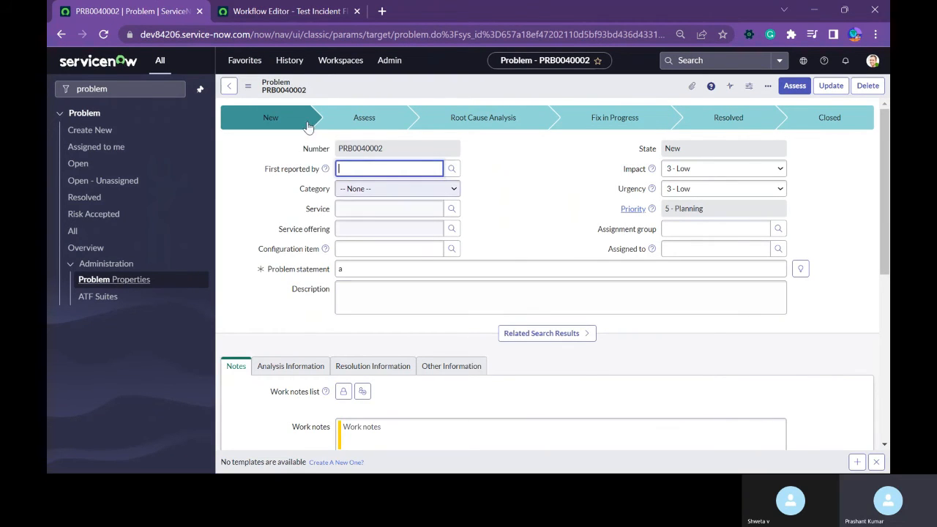
Filter the application navigator for "work".
{"action": "left_click_drag", "start_coordinate": [111, 90], "coordinate": [48, 100]}
{"action": "type", "text": "work"}
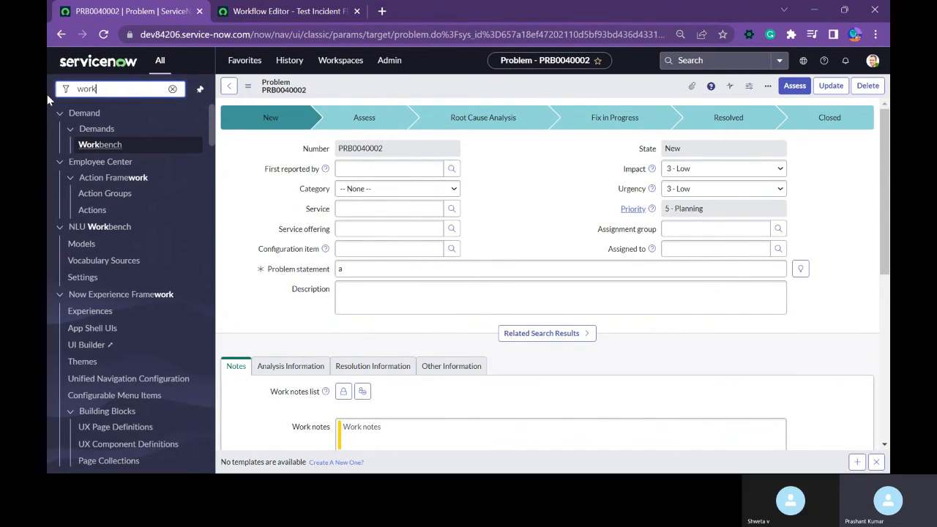
Review Test Incident Flow's general, condition and input properties in the workflow editor, and the values in its Set Problem activity.
{"action": "left_click", "coordinate": [278, 11]}
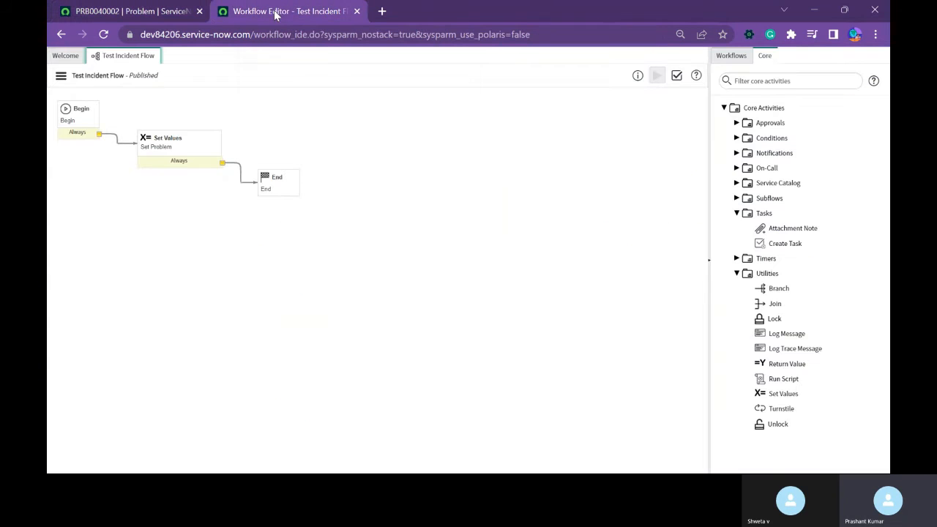
{"action": "left_click", "coordinate": [61, 75]}
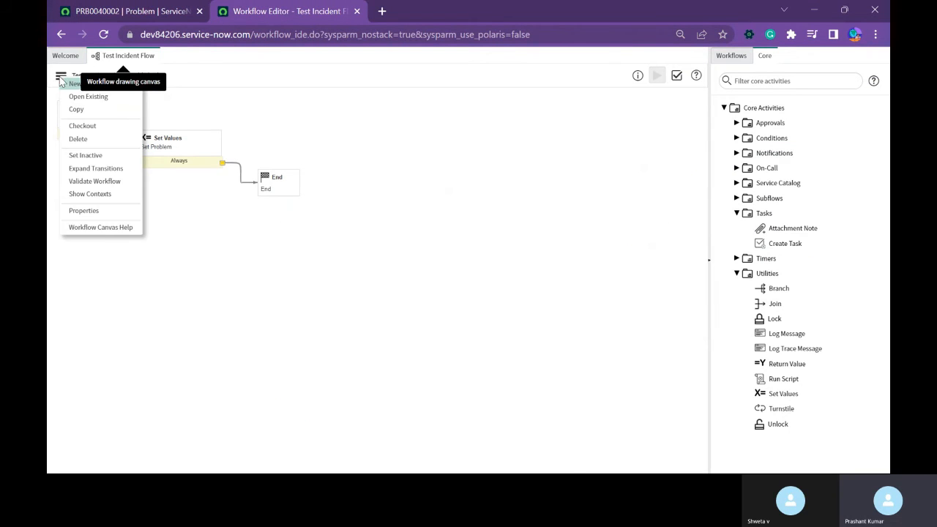
{"action": "left_click", "coordinate": [93, 225]}
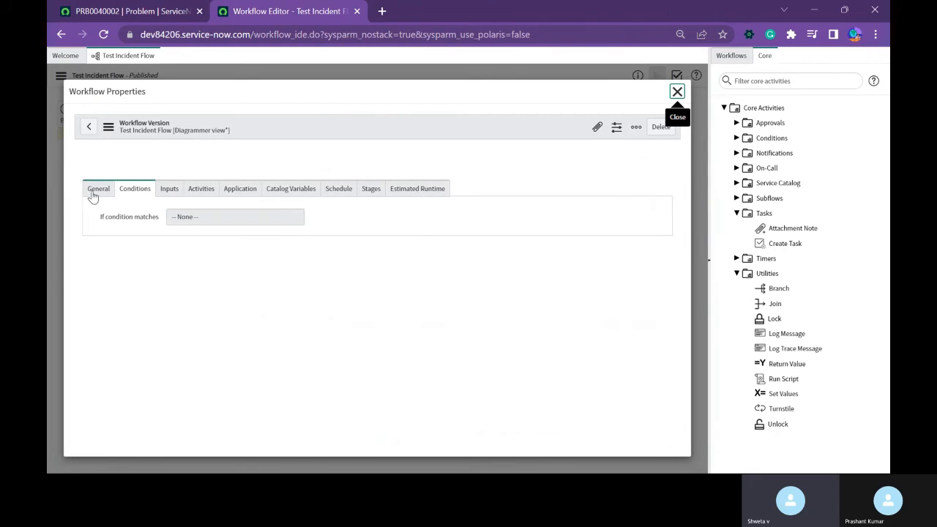
{"action": "double_click", "coordinate": [93, 191]}
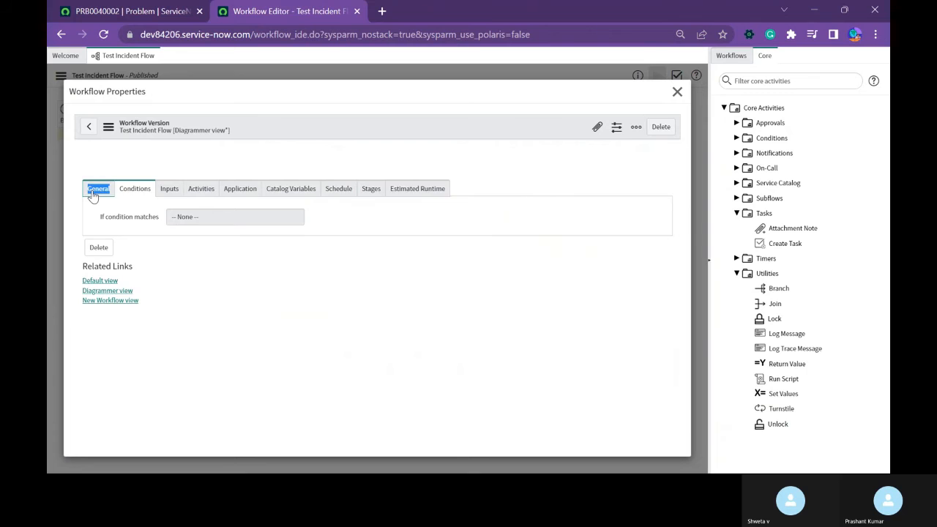
{"action": "left_click", "coordinate": [96, 207]}
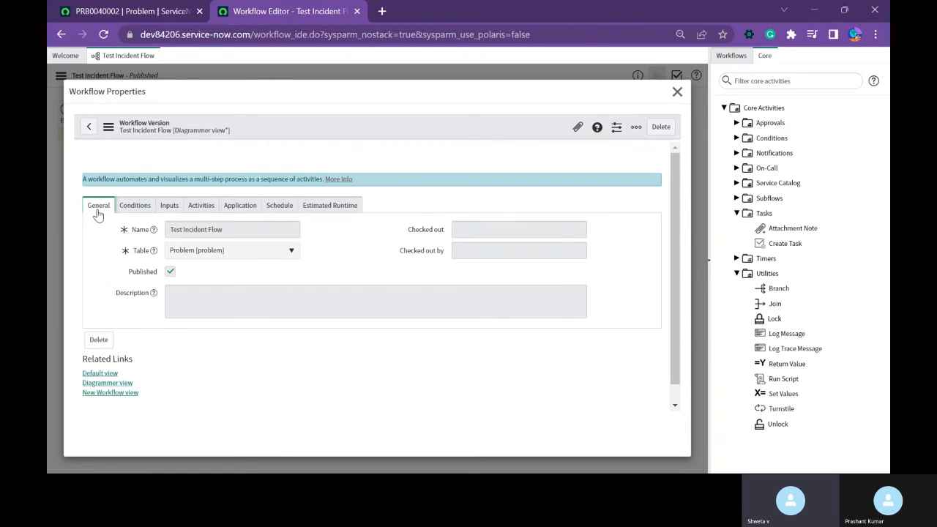
{"action": "left_click", "coordinate": [135, 207]}
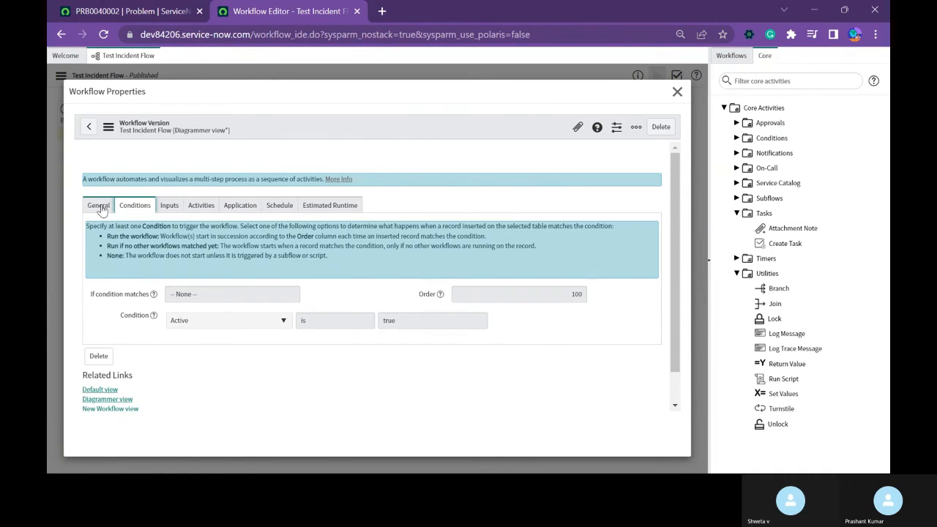
{"action": "left_click", "coordinate": [100, 207]}
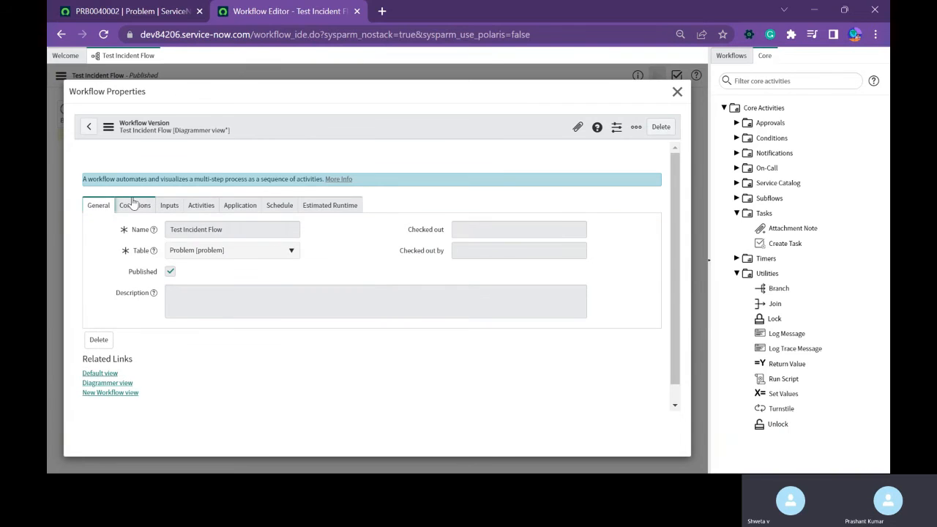
{"action": "left_click", "coordinate": [135, 208]}
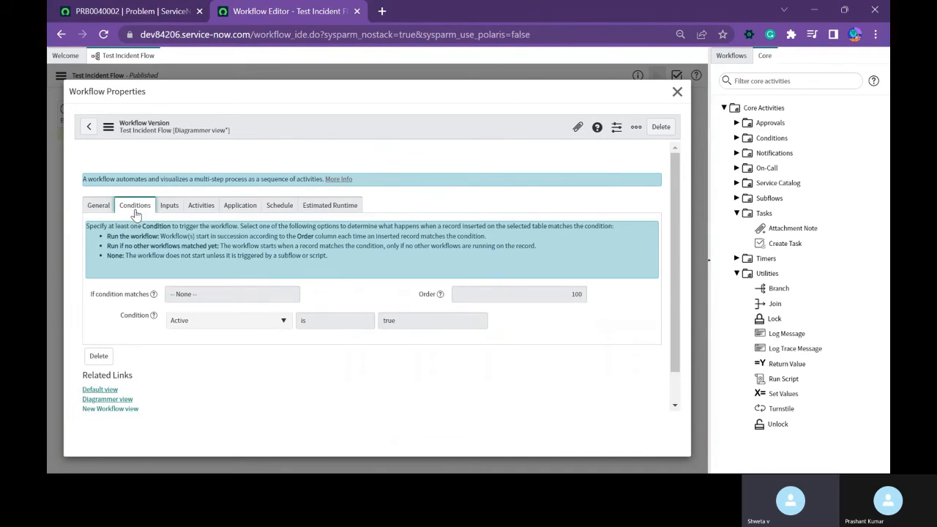
{"action": "left_click", "coordinate": [169, 206]}
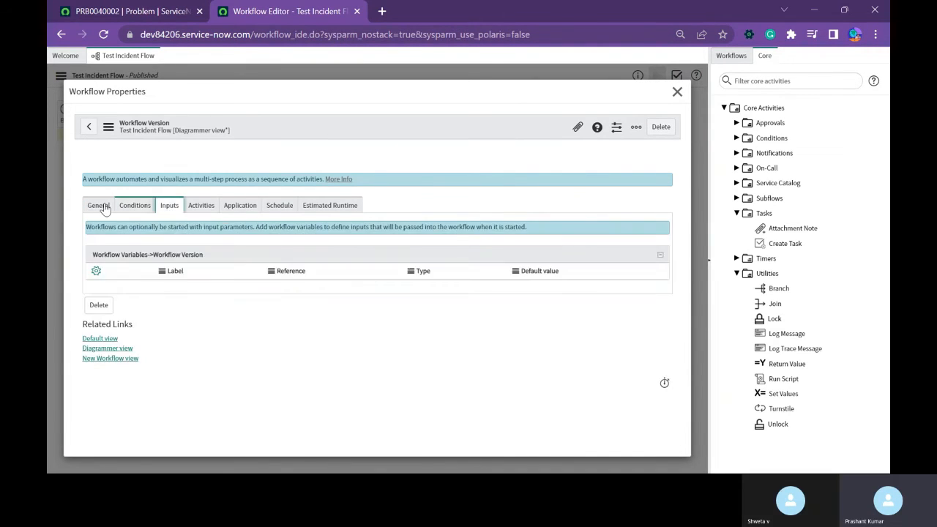
{"action": "left_click", "coordinate": [87, 207]}
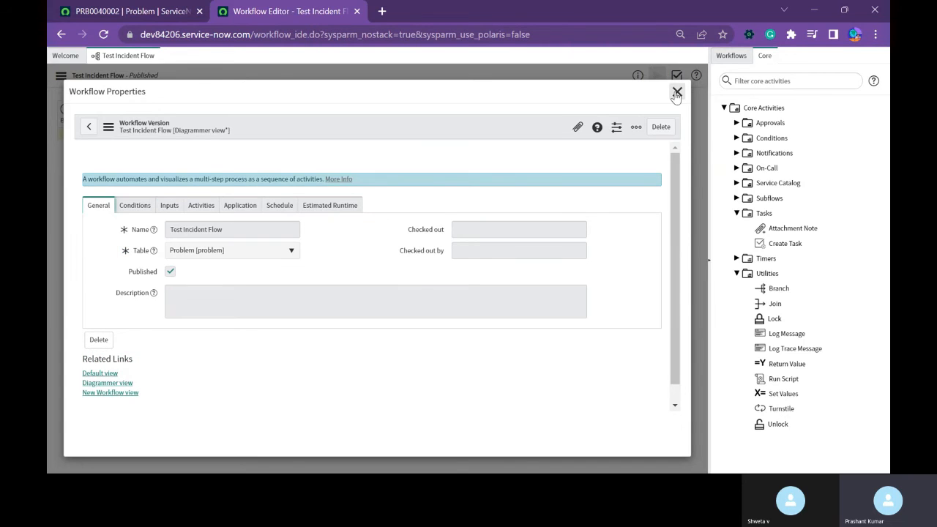
{"action": "left_click", "coordinate": [677, 92]}
{"action": "double_click", "coordinate": [182, 143]}
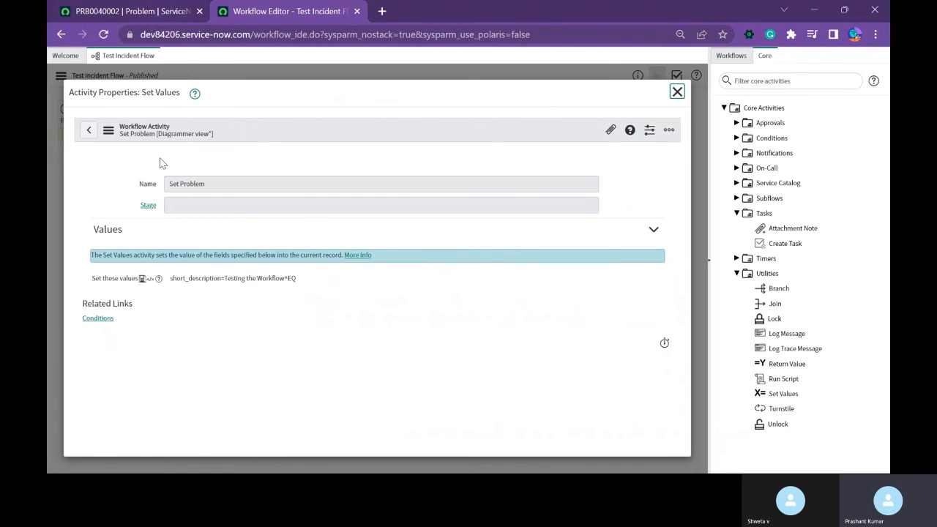
Filter the navigator for "workflow" and open Workflow Versions in a new tab, sorting the list by Created with the newest first.
{"action": "left_click", "coordinate": [131, 11]}
{"action": "left_click", "coordinate": [106, 86]}
{"action": "type", "text": "work"}
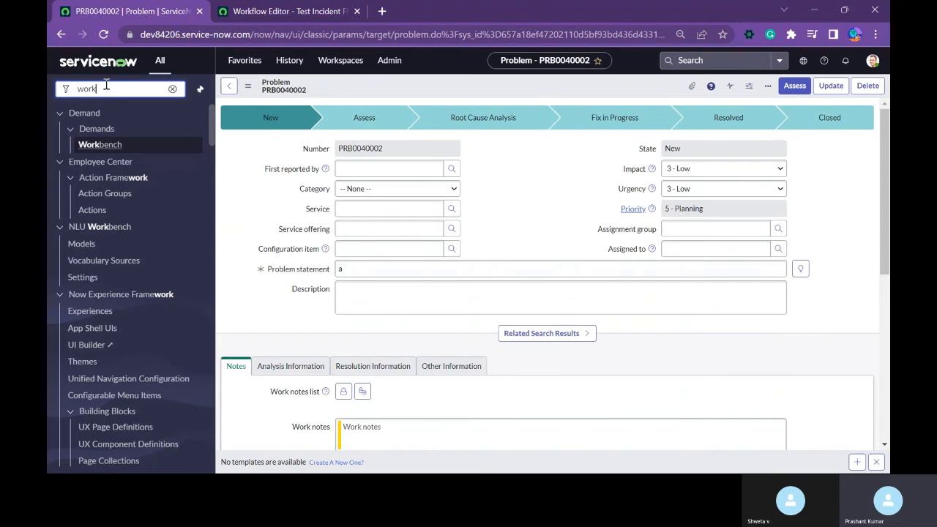
{"action": "type", "text": "flow"}
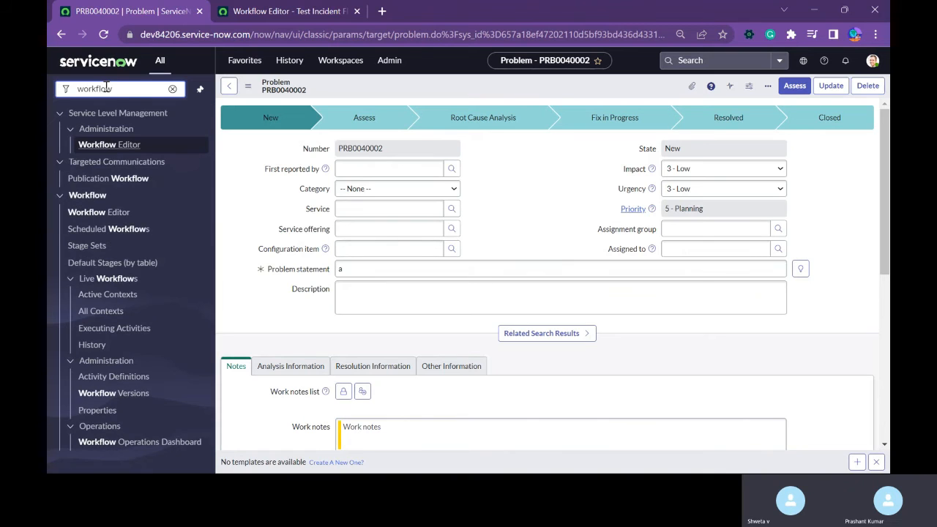
{"action": "type", "text": "versio"}
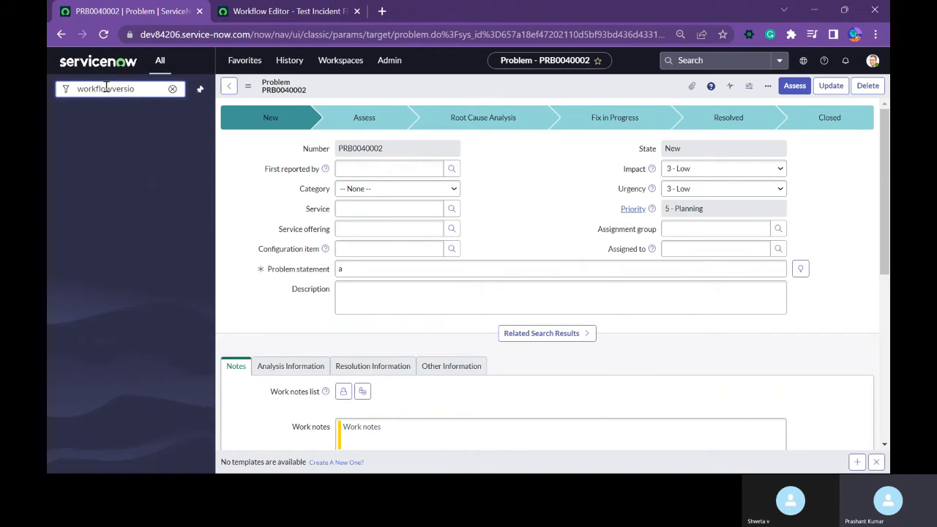
{"action": "key", "text": "BackSpace"}
{"action": "key", "text": "BackSpace"}
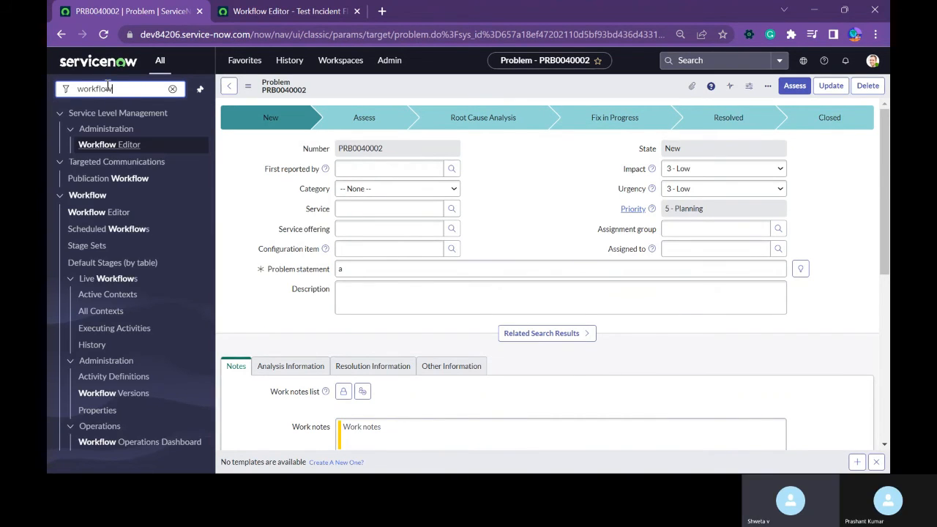
{"action": "middle_click", "coordinate": [143, 393]}
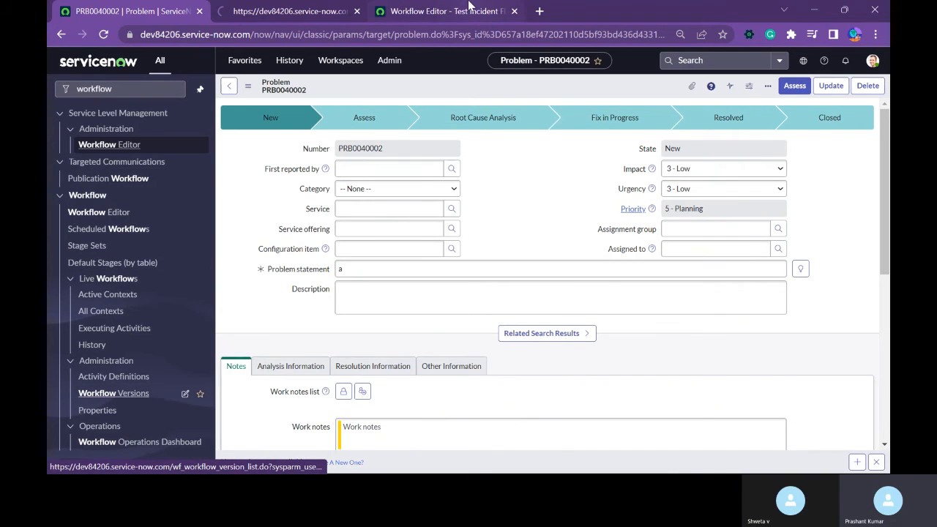
{"action": "left_click", "coordinate": [322, 16]}
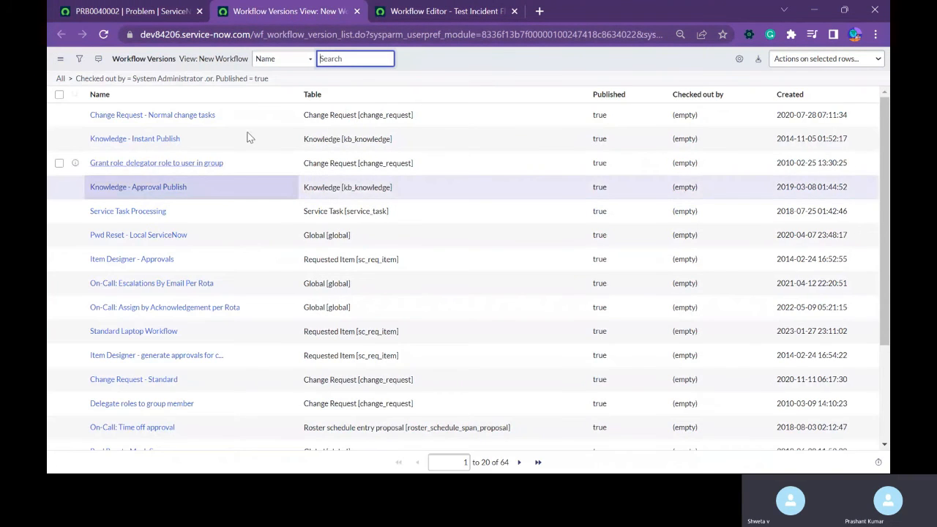
{"action": "left_click", "coordinate": [780, 96]}
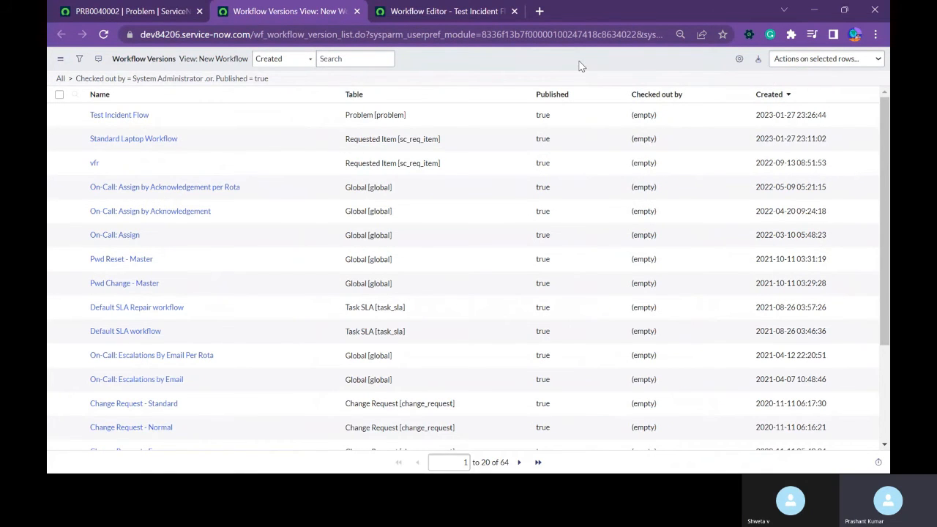
Close the Set Problem activity's properties and open the Test Incident Flow record from the workflow versions list in a new tab.
{"action": "left_click", "coordinate": [439, 11]}
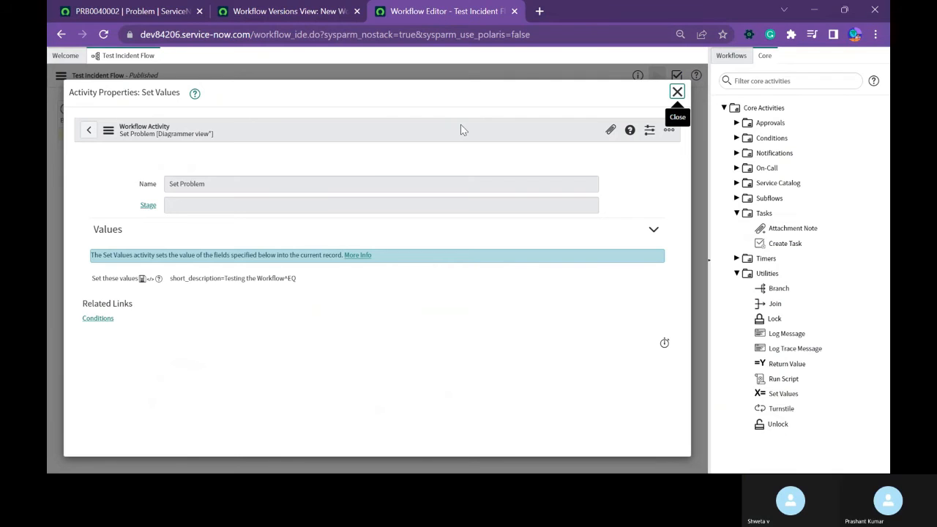
{"action": "left_click", "coordinate": [676, 92]}
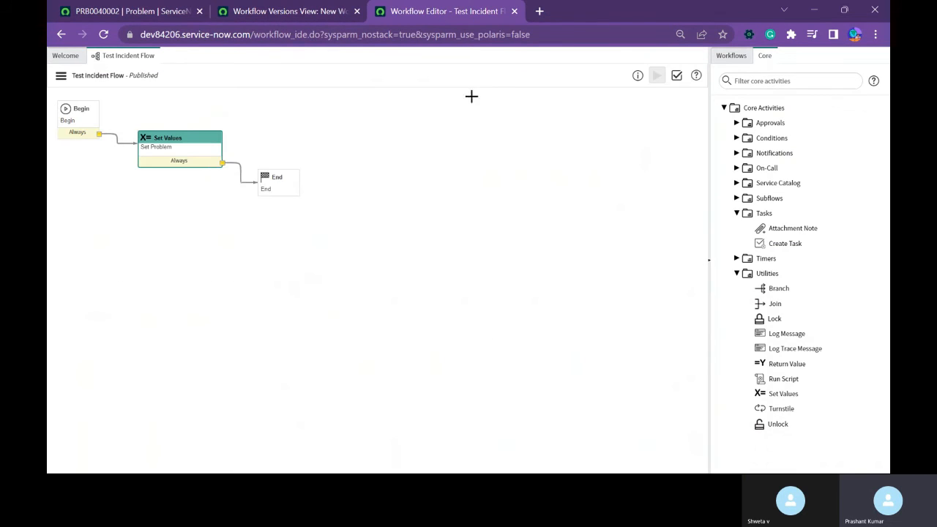
{"action": "left_click", "coordinate": [341, 11]}
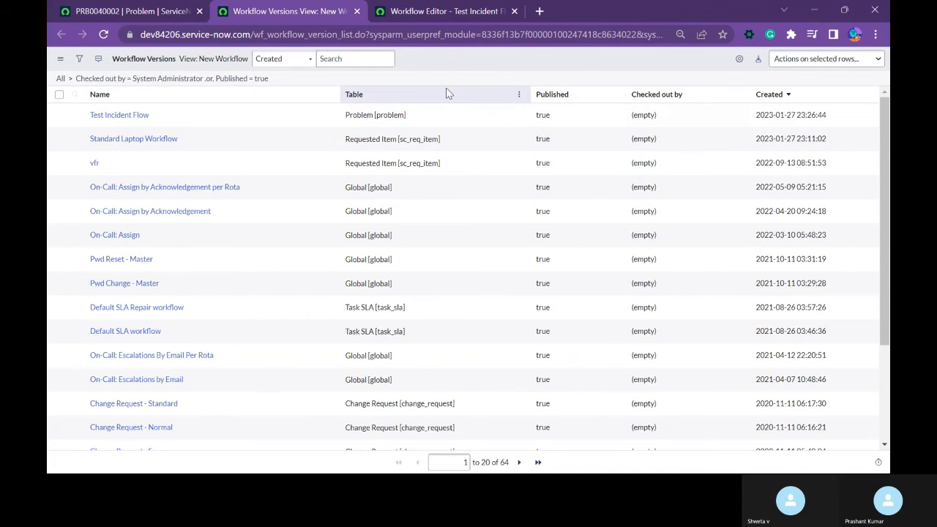
{"action": "middle_click", "coordinate": [91, 118]}
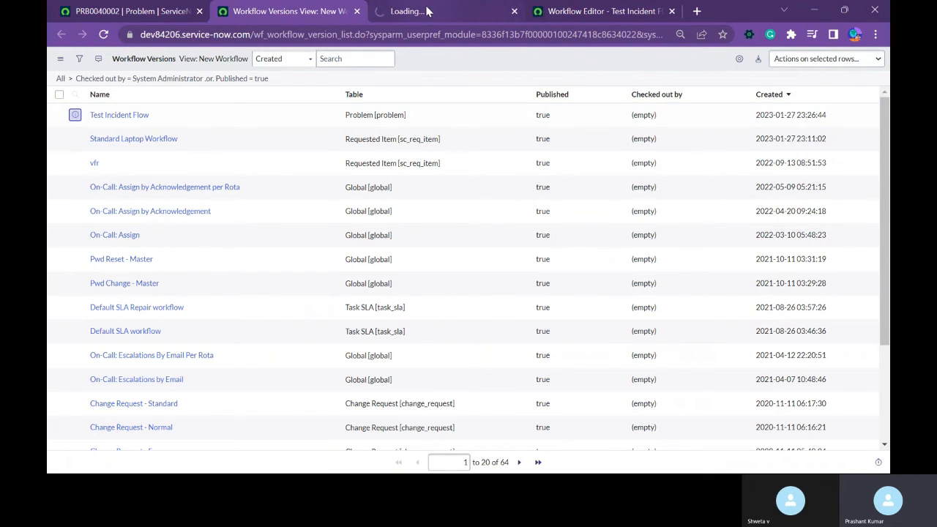
{"action": "left_click", "coordinate": [426, 10]}
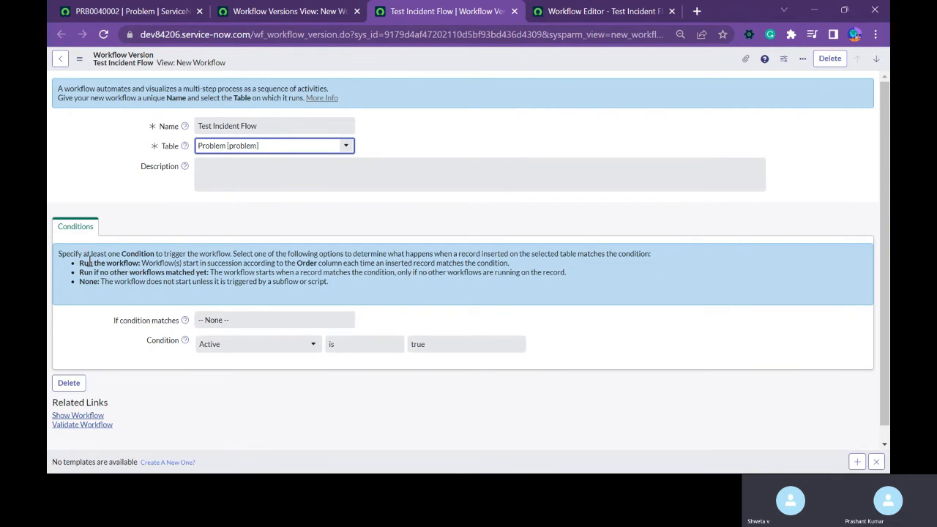
Show the workflow diagram from the Test Incident Flow version record, and return to the version record.
{"action": "scroll", "coordinate": [120, 350], "scroll_direction": "down", "scroll_amount": 1}
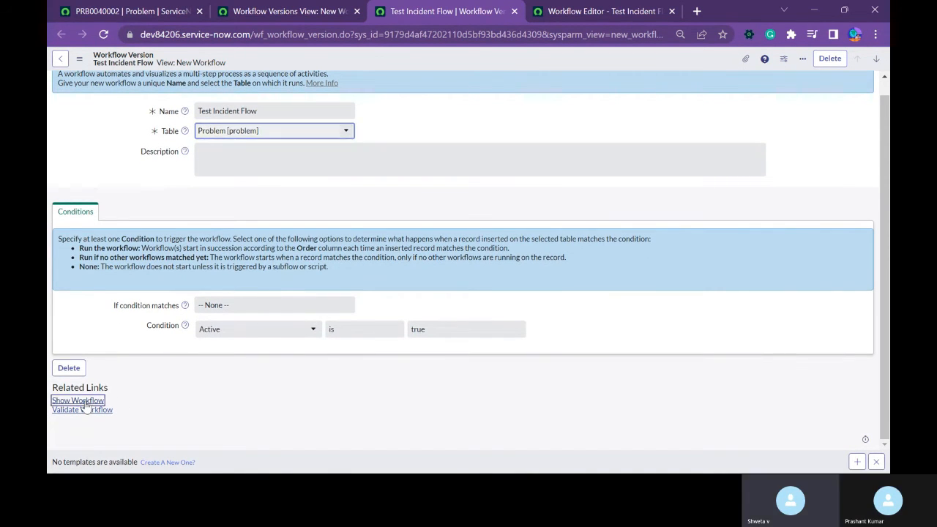
{"action": "left_click", "coordinate": [85, 402]}
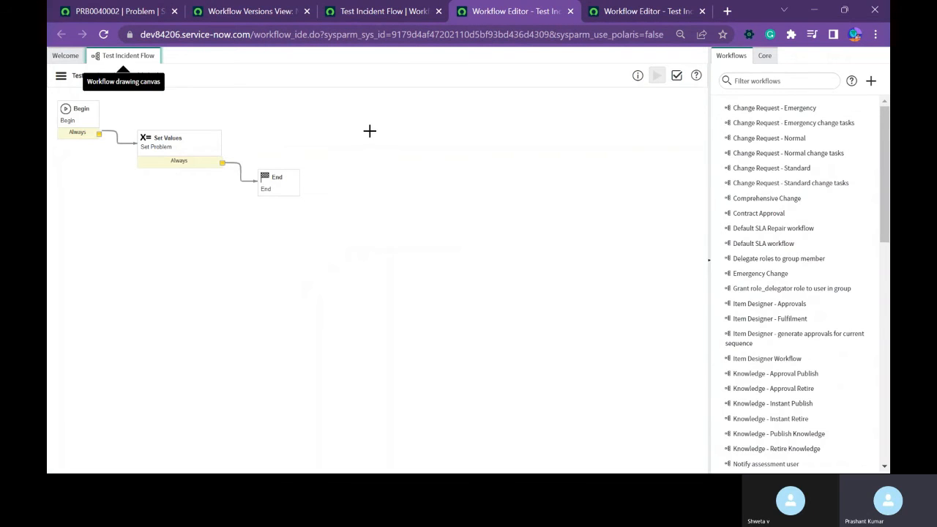
{"action": "left_click", "coordinate": [381, 10]}
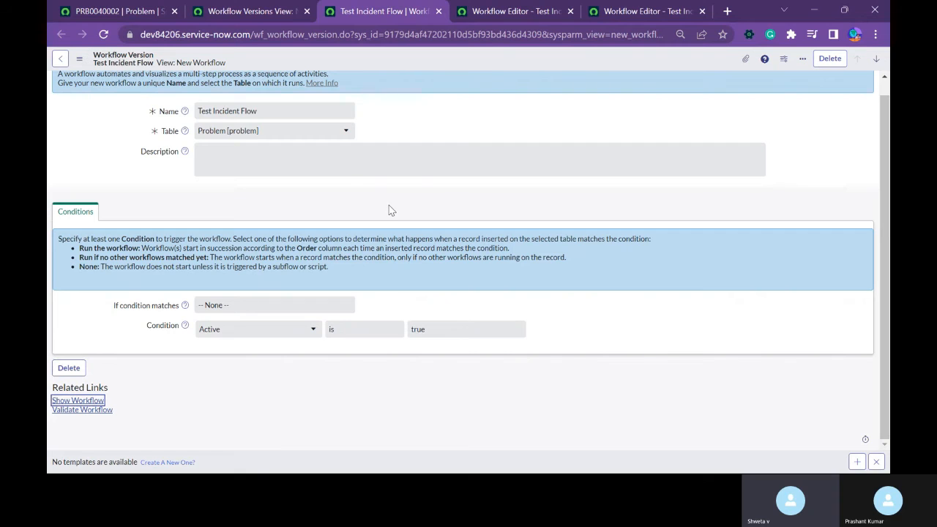
Close the Test Incident Flow version record, open the active workflow contexts in a new tab, and close the workflow versions list.
{"action": "left_click", "coordinate": [224, 366]}
{"action": "scroll", "coordinate": [320, 115], "scroll_direction": "up", "scroll_amount": 1}
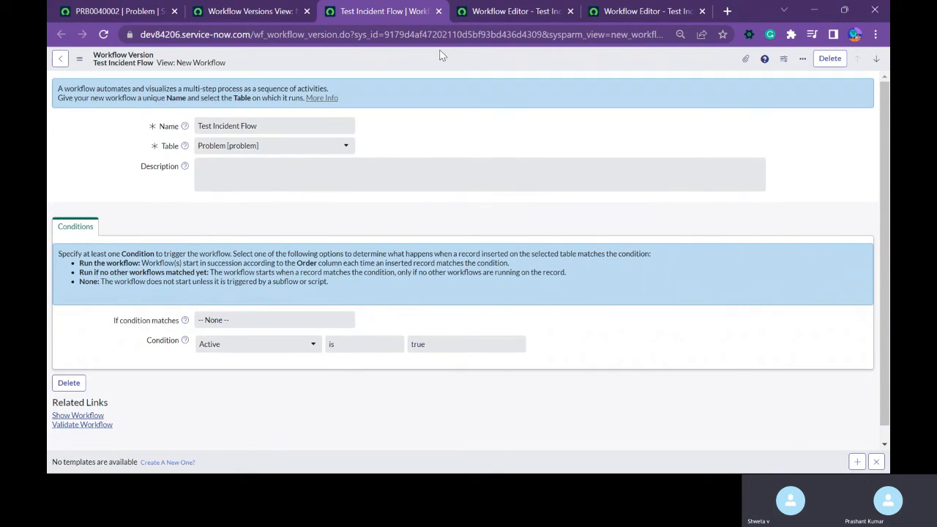
{"action": "middle_click", "coordinate": [387, 16]}
{"action": "left_click", "coordinate": [251, 12]}
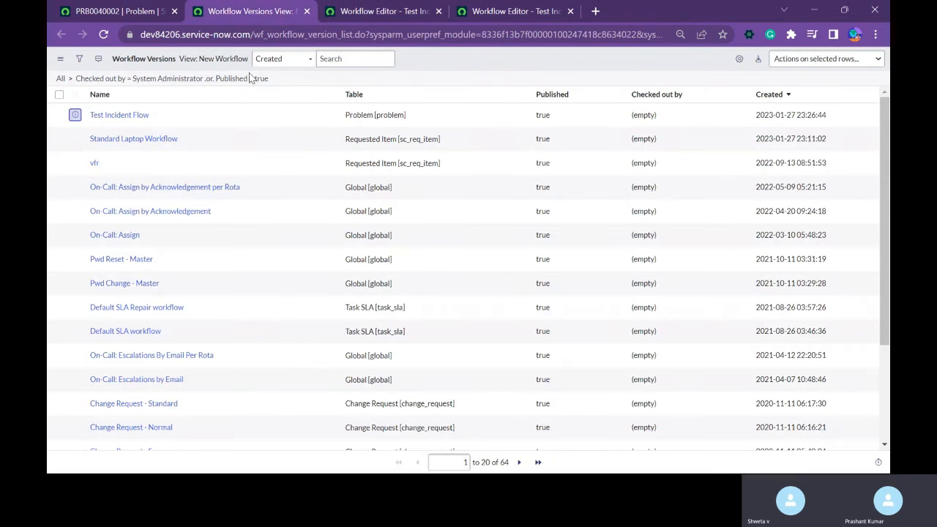
{"action": "left_click", "coordinate": [164, 11]}
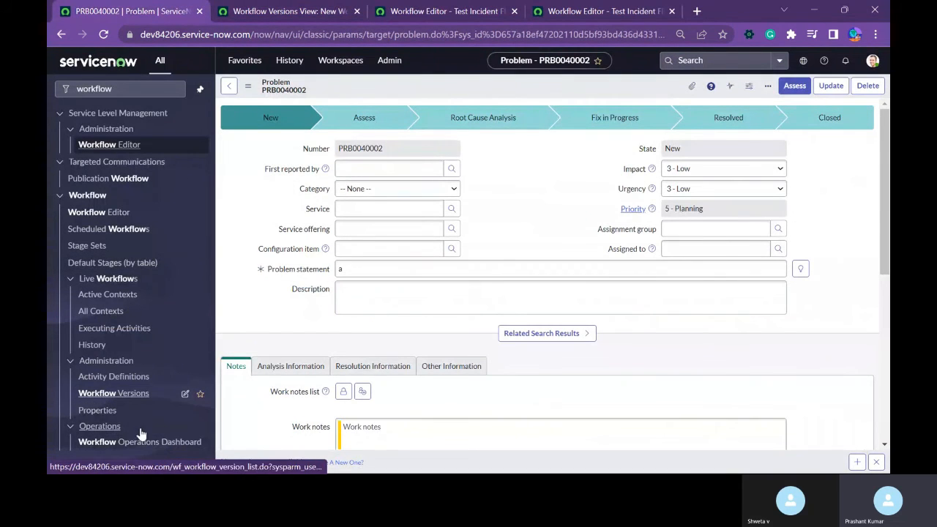
{"action": "middle_click", "coordinate": [108, 297]}
{"action": "left_click", "coordinate": [394, 11]}
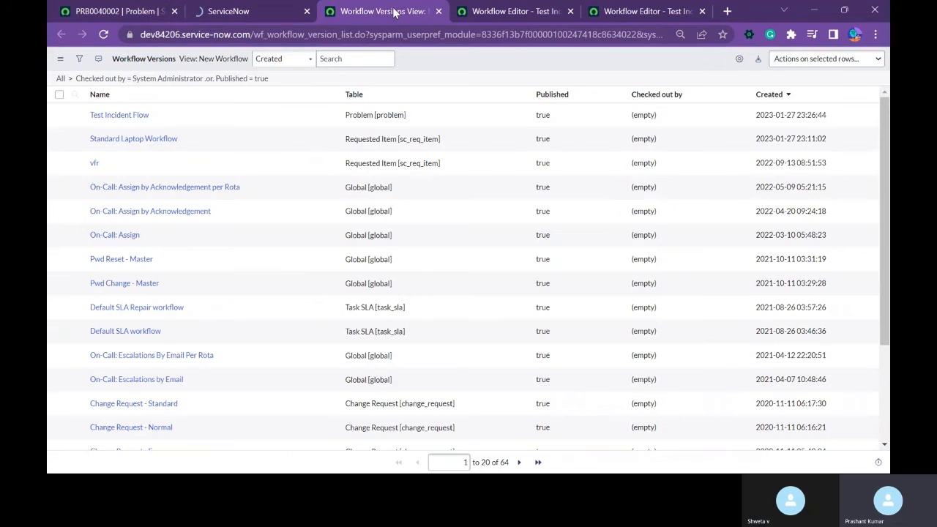
{"action": "left_click", "coordinate": [438, 11]}
{"action": "left_click", "coordinate": [236, 13]}
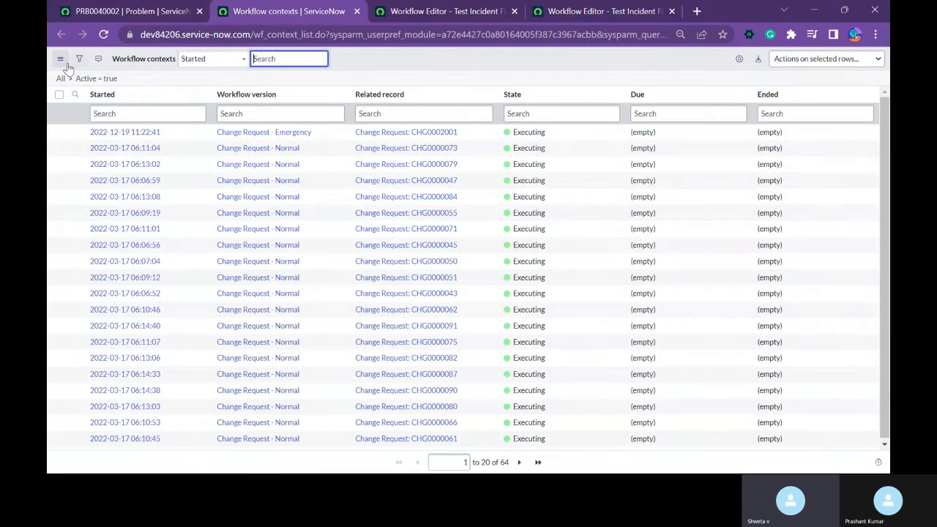
Add the Created column to the workflow contexts list and sort the list by it with the newest first.
{"action": "left_click", "coordinate": [737, 62]}
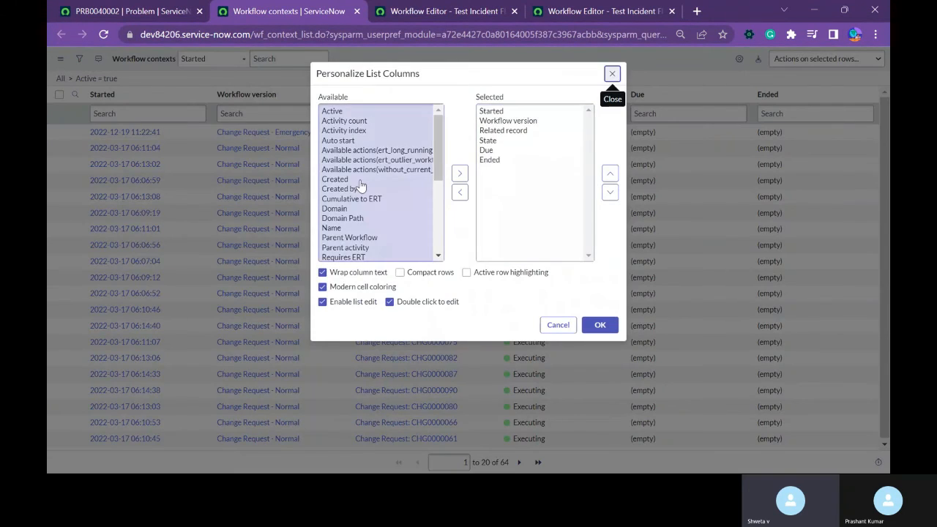
{"action": "left_click", "coordinate": [342, 180]}
{"action": "double_click", "coordinate": [343, 180]}
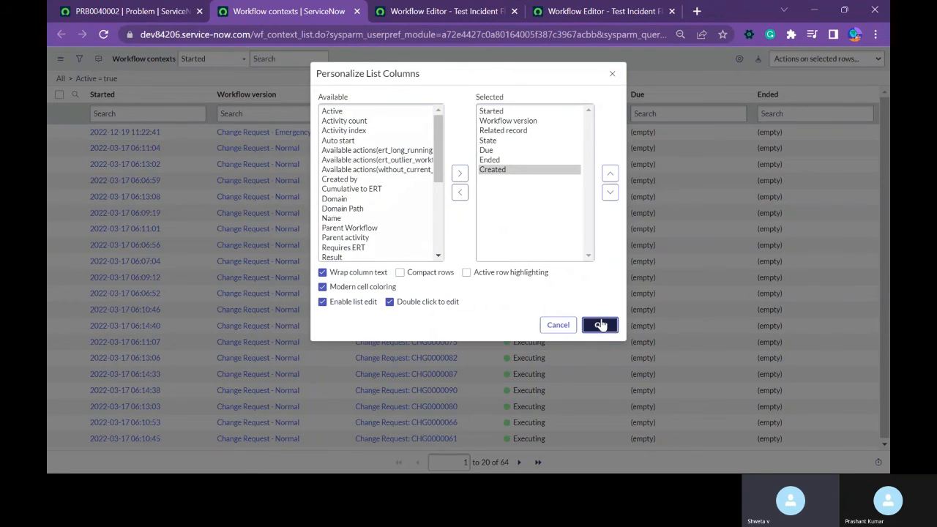
{"action": "left_click", "coordinate": [600, 325]}
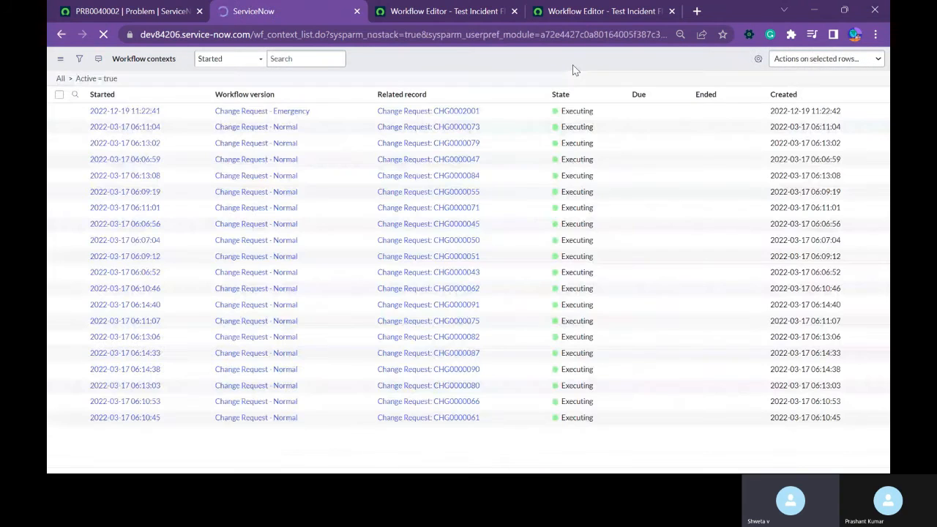
{"action": "left_click", "coordinate": [788, 95]}
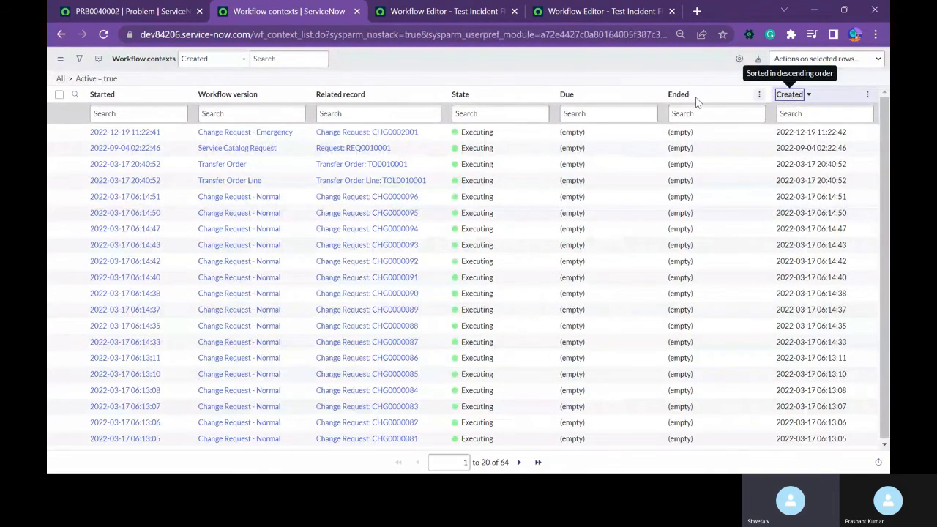
Refresh the workflow contexts list and remove the "Active = true" filter so all contexts are listed.
{"action": "right_click", "coordinate": [393, 75]}
{"action": "left_click", "coordinate": [393, 54]}
{"action": "right_click", "coordinate": [393, 54]}
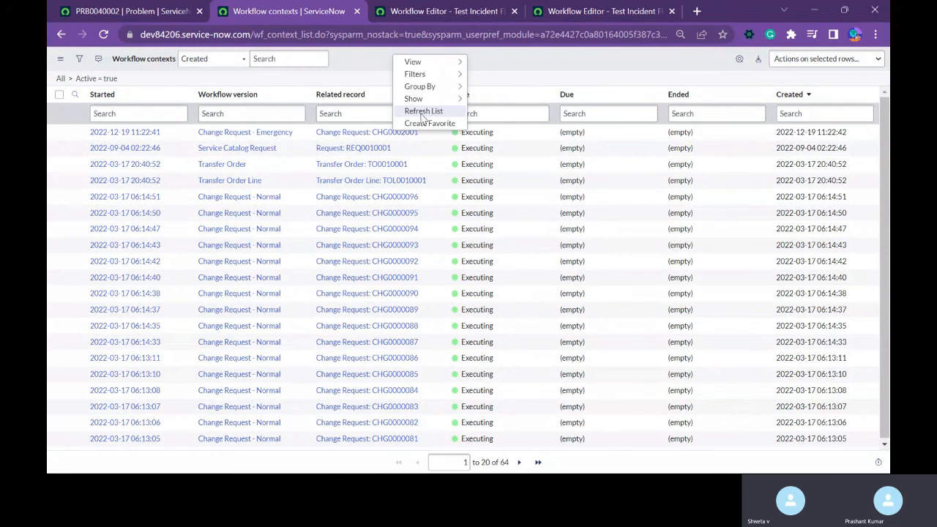
{"action": "left_click", "coordinate": [423, 112]}
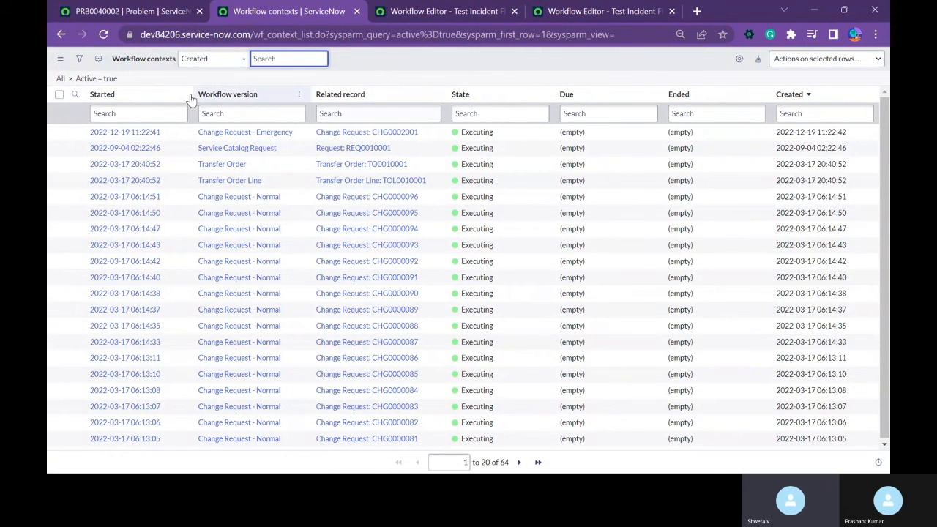
{"action": "left_click", "coordinate": [60, 79]}
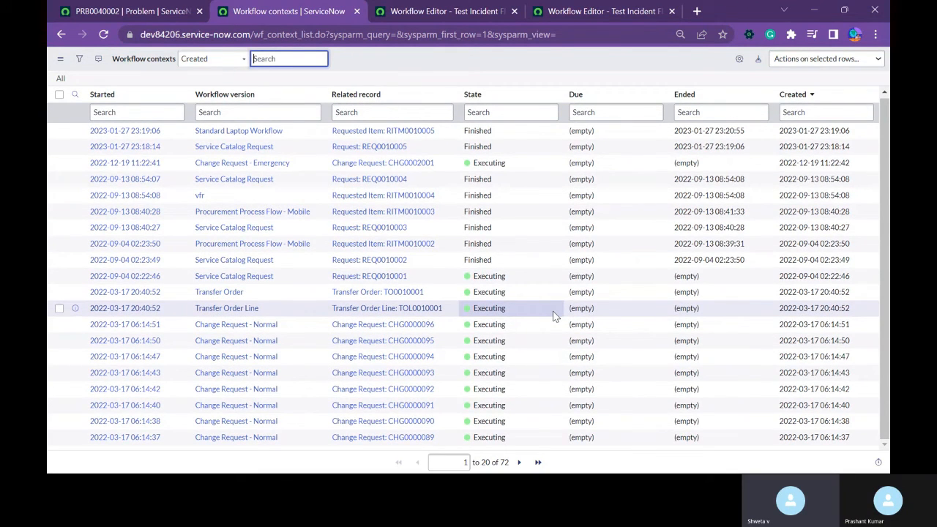
Check the first two pages of workflow contexts for a Test Incident Flow run, comparing with the workflow diagrams open in the editor.
{"action": "left_click", "coordinate": [564, 11]}
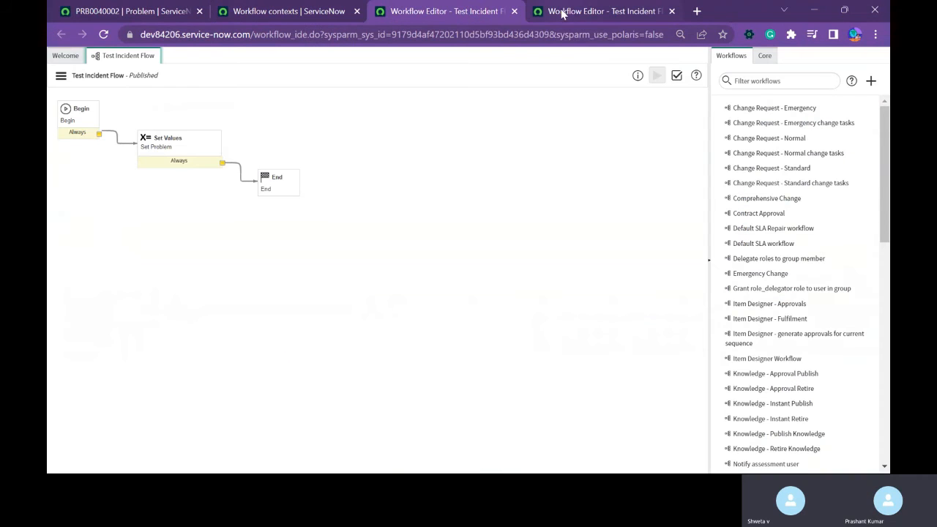
{"action": "left_click", "coordinate": [317, 18]}
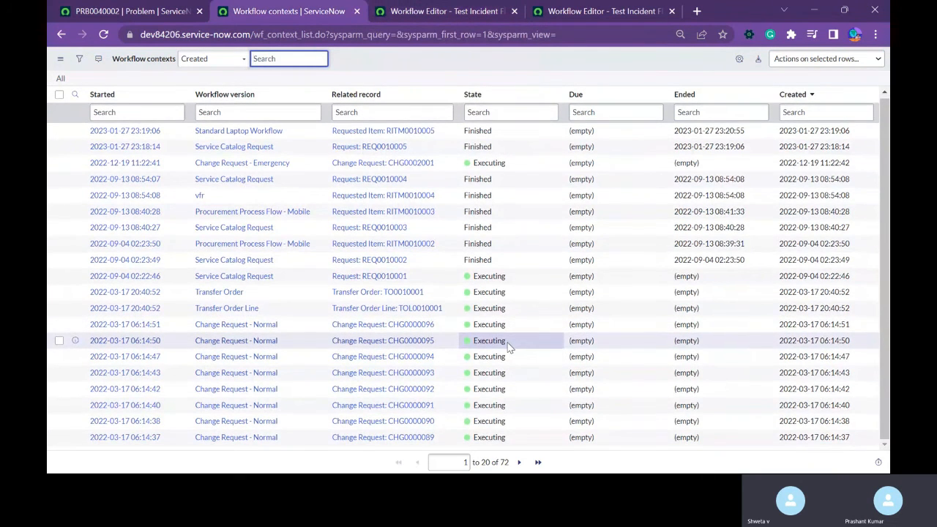
{"action": "left_click", "coordinate": [518, 463]}
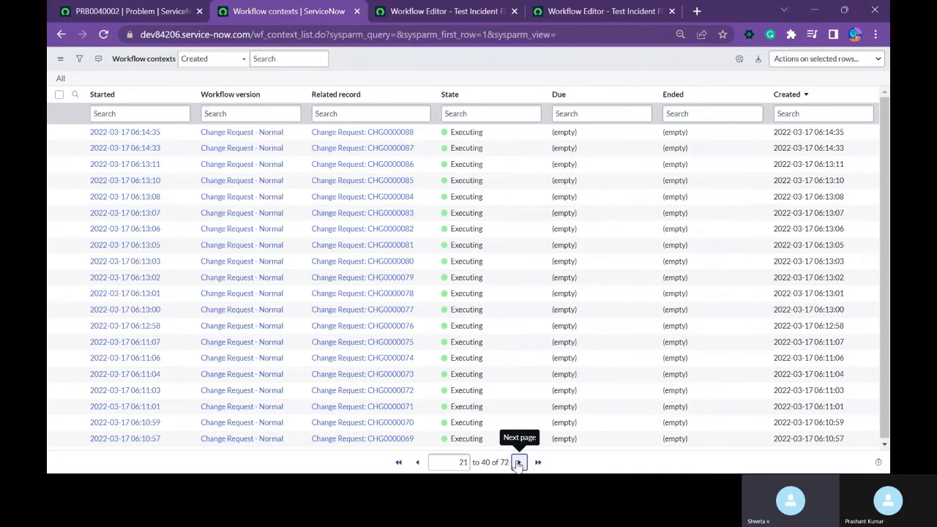
{"action": "left_click", "coordinate": [418, 463]}
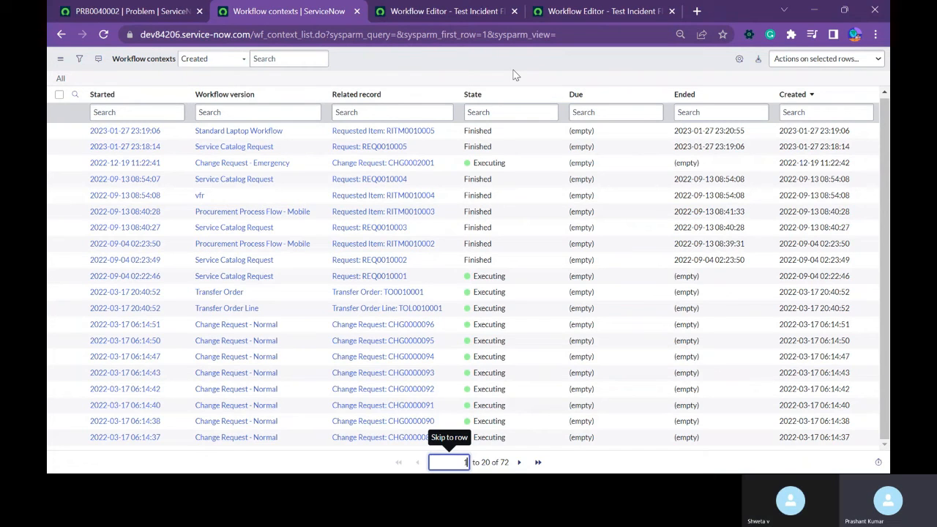
{"action": "left_click", "coordinate": [466, 15]}
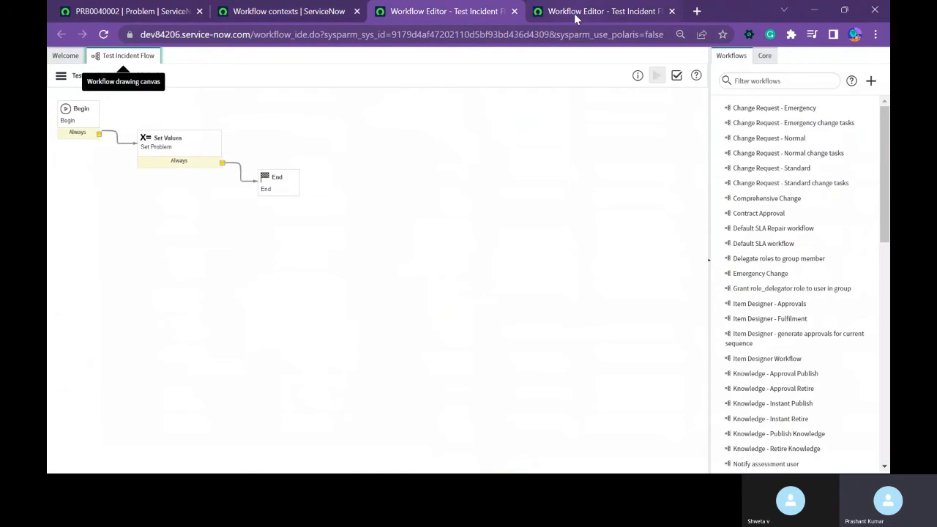
{"action": "left_click", "coordinate": [575, 14]}
{"action": "left_click", "coordinate": [464, 15]}
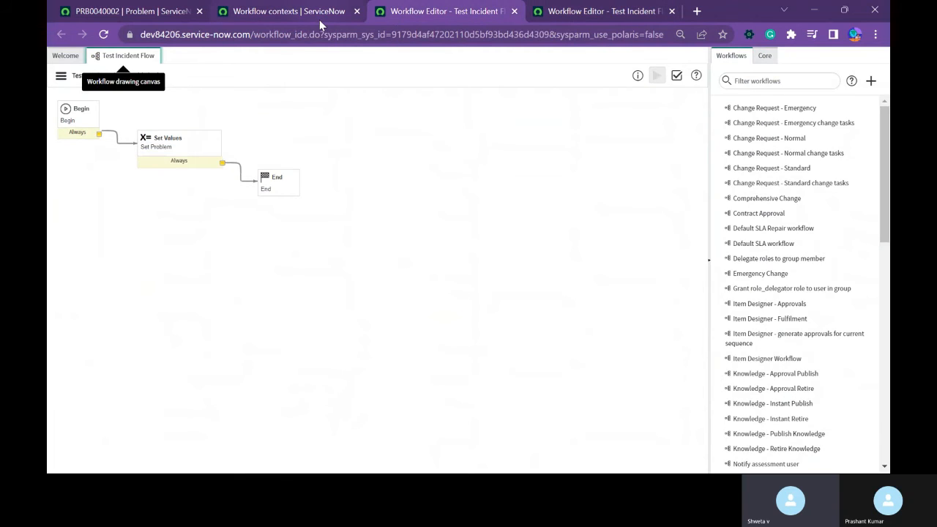
{"action": "left_click", "coordinate": [319, 19]}
View the configuration options available for the open problem record, and dismiss them without choosing one.
{"action": "left_click", "coordinate": [124, 11]}
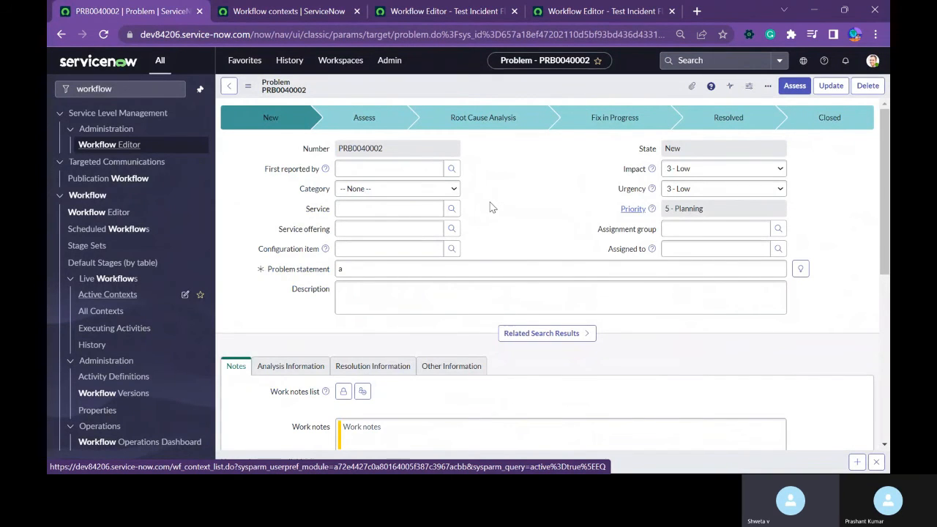
{"action": "right_click", "coordinate": [468, 87]}
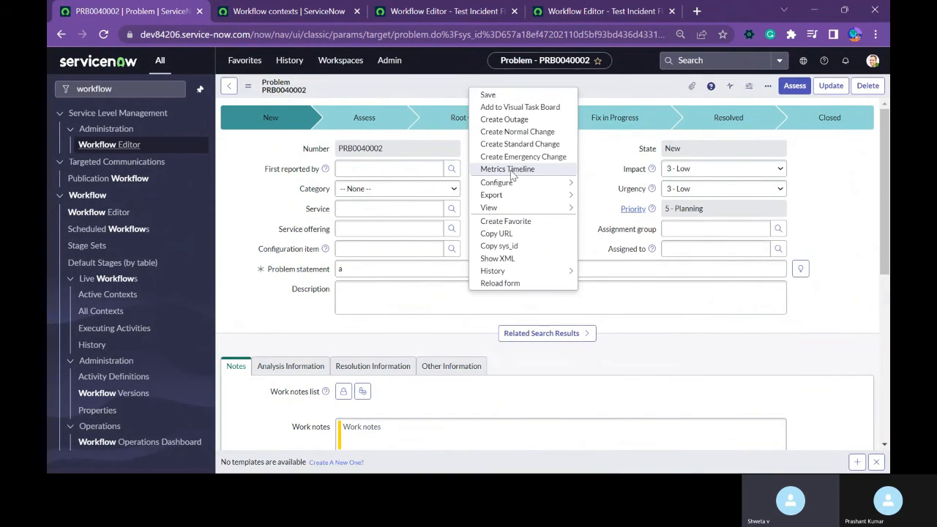
{"action": "mouse_move", "coordinate": [496, 182]}
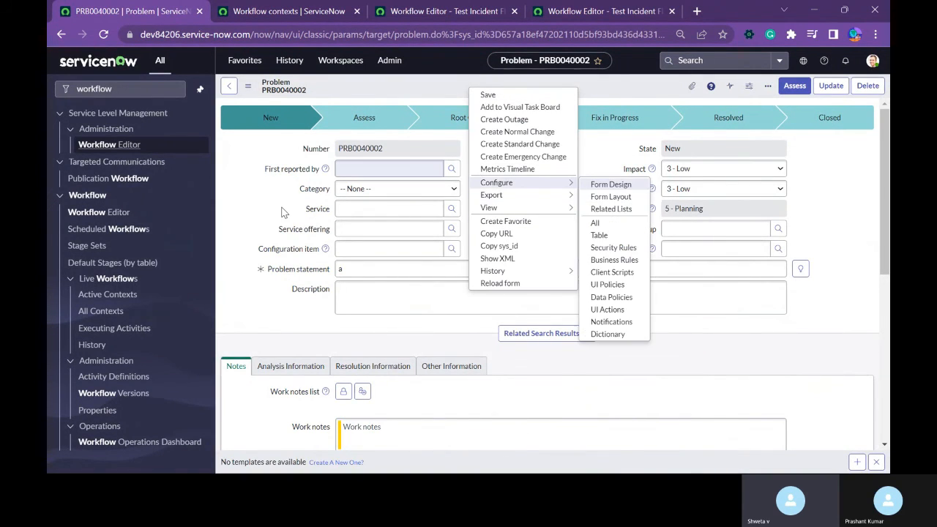
{"action": "left_click", "coordinate": [246, 218]}
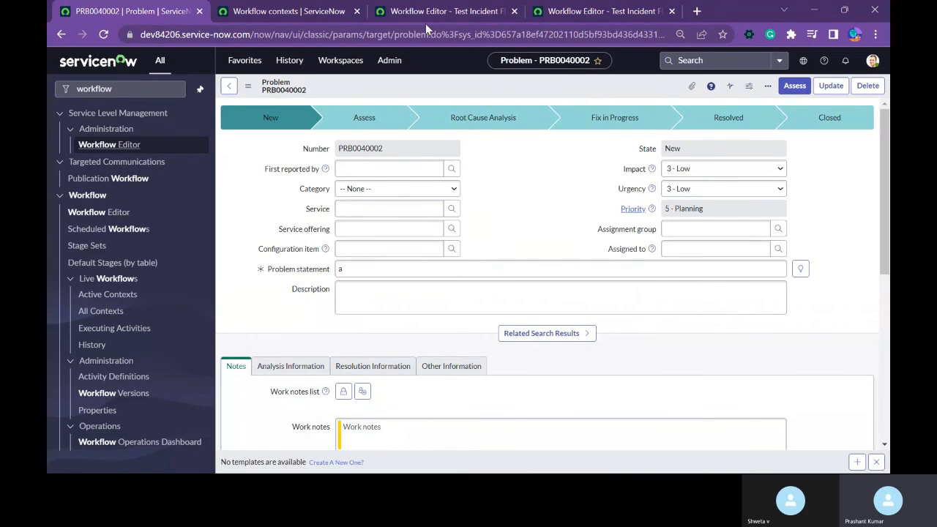
Close the duplicate workflow editor tab and check out Test Incident Flow for editing in the remaining one.
{"action": "left_click", "coordinate": [595, 15]}
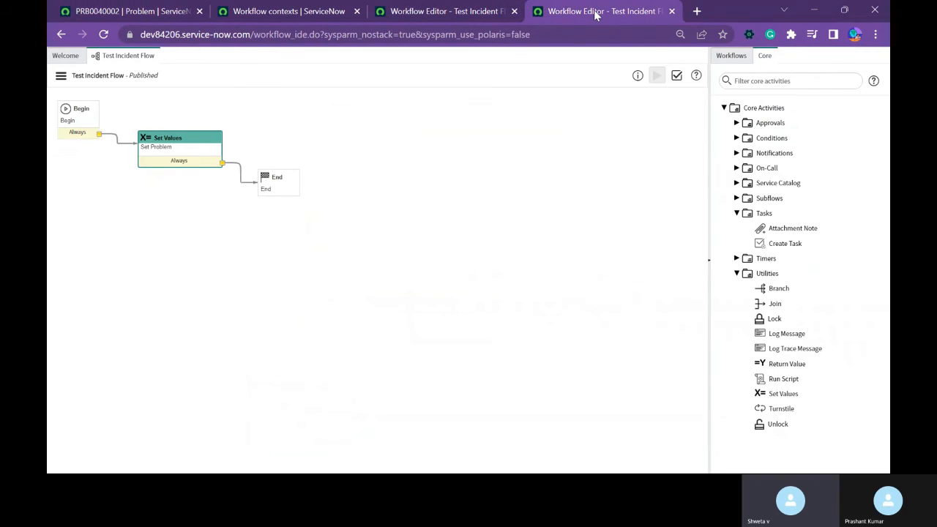
{"action": "left_click", "coordinate": [453, 10]}
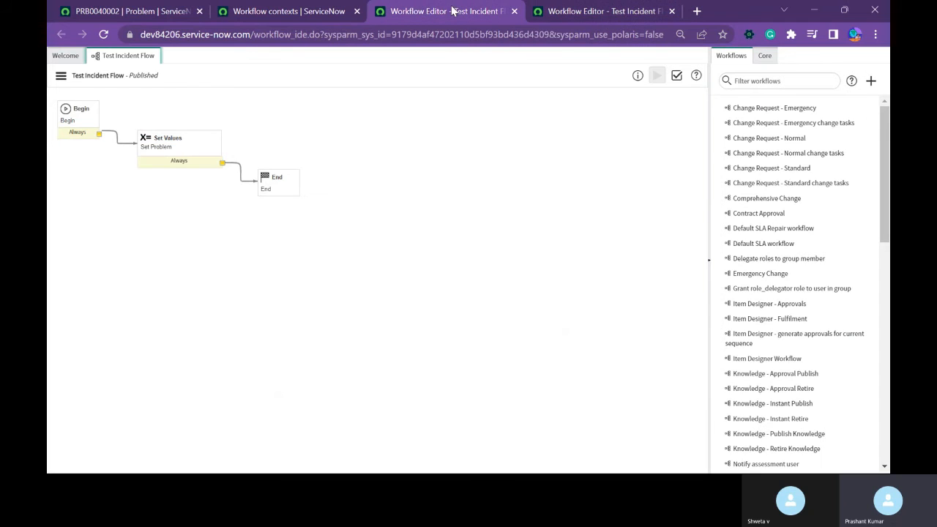
{"action": "left_click", "coordinate": [564, 10]}
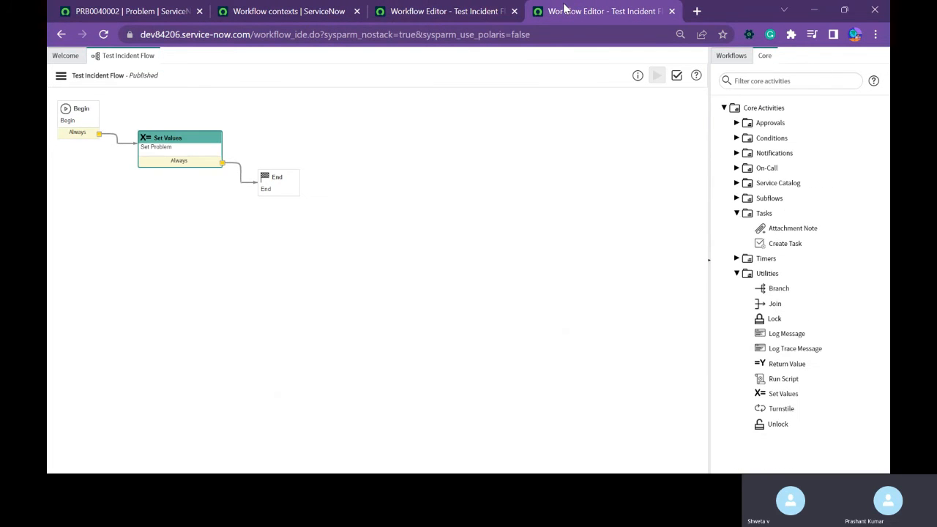
{"action": "key", "text": "ctrl+w"}
{"action": "left_click", "coordinate": [62, 76]}
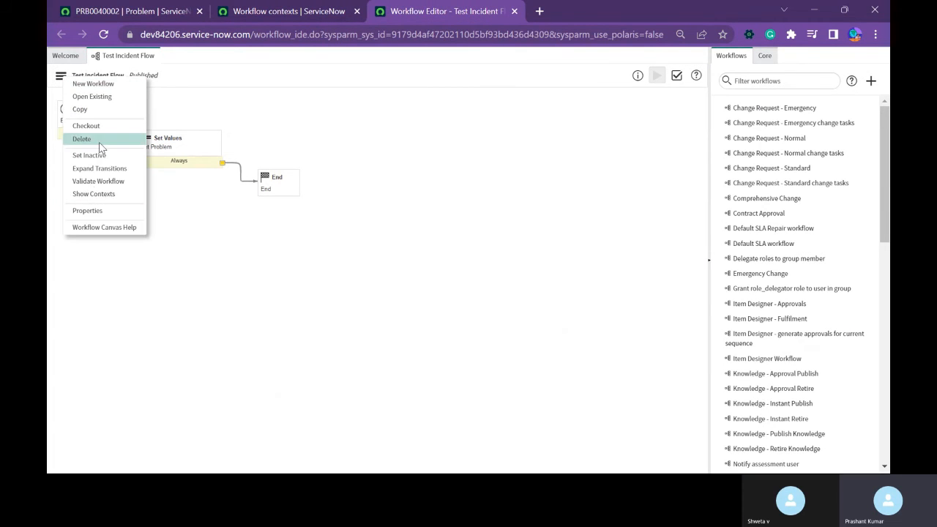
{"action": "left_click", "coordinate": [86, 127]}
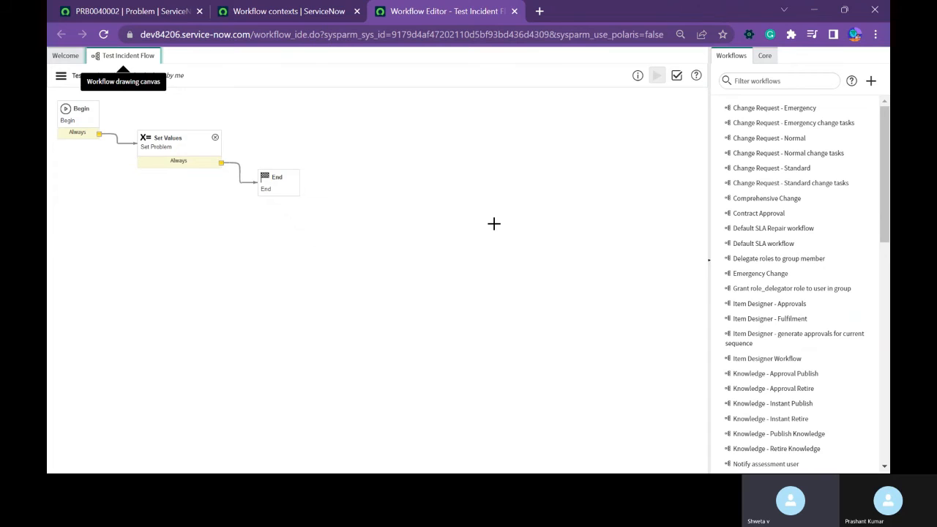
In the Set Problem activity, replace the Problem statement field with Urgency and show the values available for it.
{"action": "double_click", "coordinate": [185, 151]}
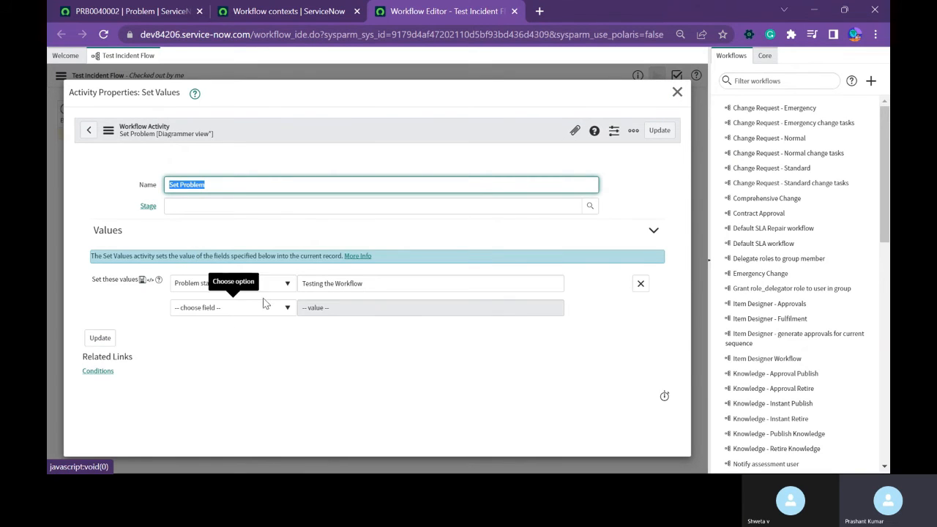
{"action": "left_click", "coordinate": [276, 286]}
{"action": "type", "text": "urgen"}
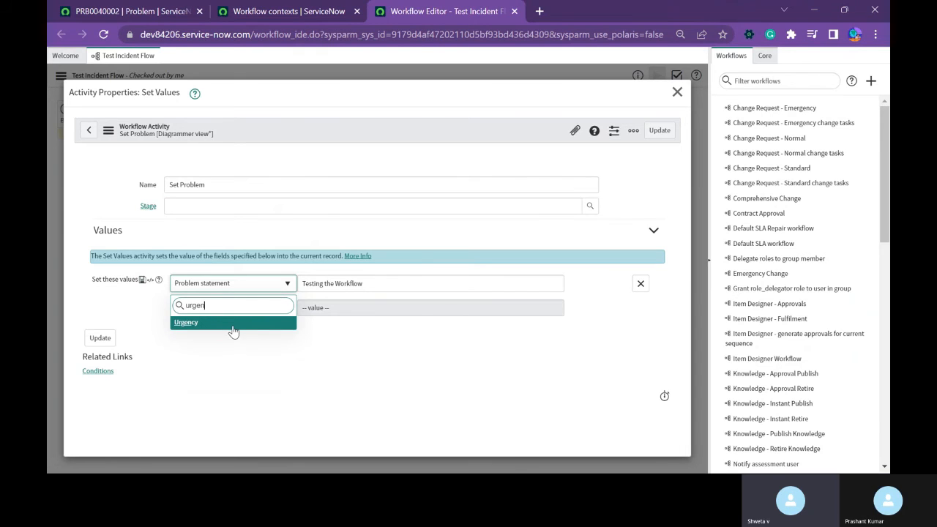
{"action": "left_click", "coordinate": [233, 323]}
{"action": "left_click", "coordinate": [315, 283]}
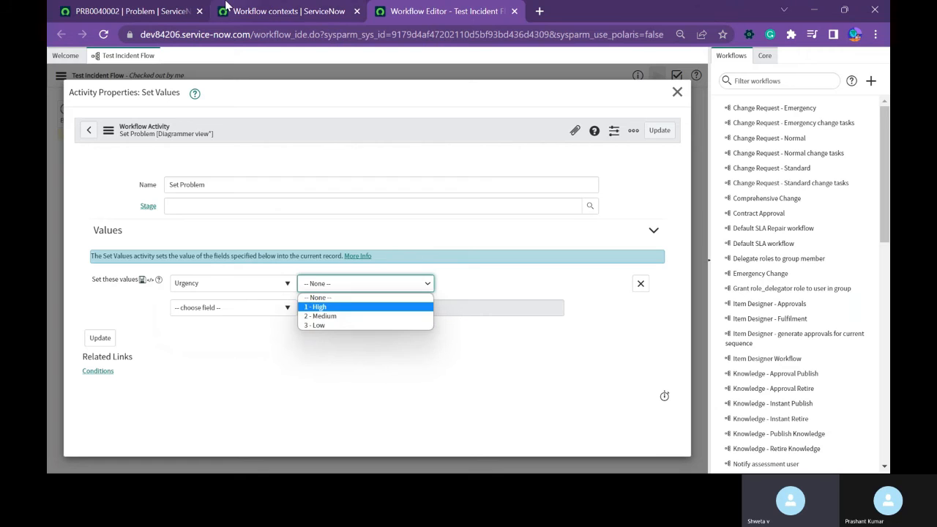
Set the category of the open problem record to Software.
{"action": "left_click", "coordinate": [154, 11]}
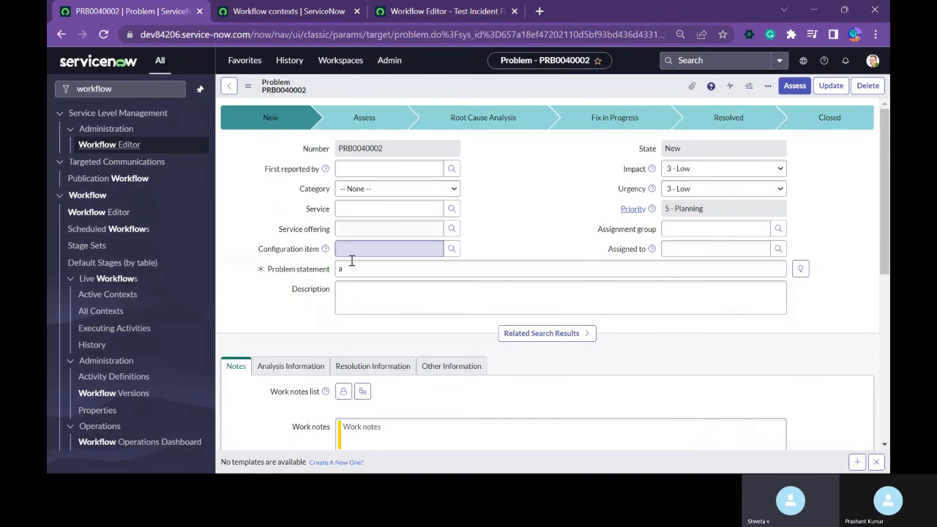
{"action": "left_click", "coordinate": [402, 193]}
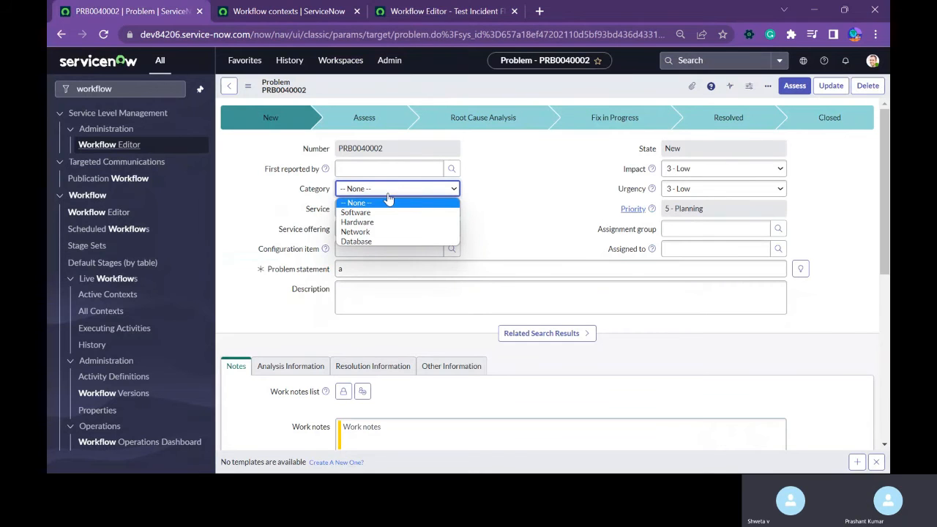
{"action": "left_click", "coordinate": [372, 213]}
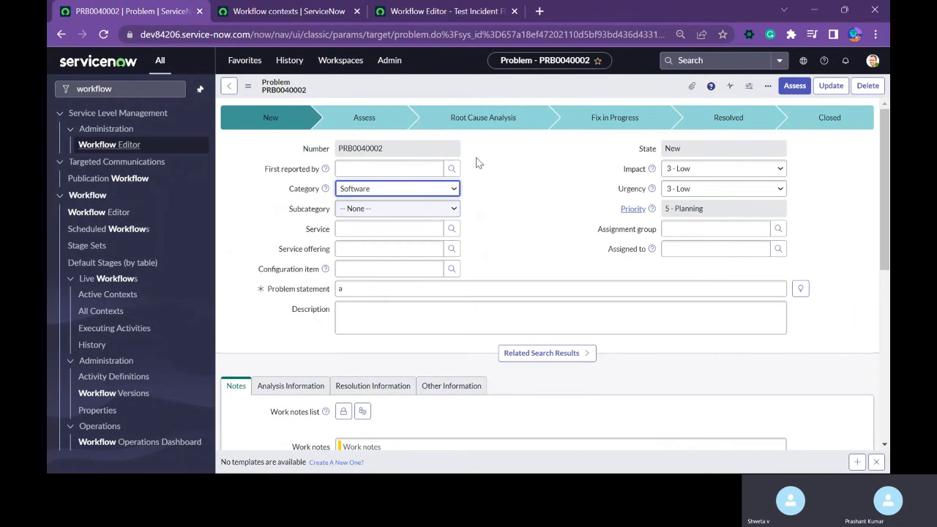
In the Set Problem activity of Test Incident Flow, replace the Urgency field with Category.
{"action": "left_click", "coordinate": [289, 13]}
{"action": "left_click", "coordinate": [447, 11]}
{"action": "left_click", "coordinate": [255, 284]}
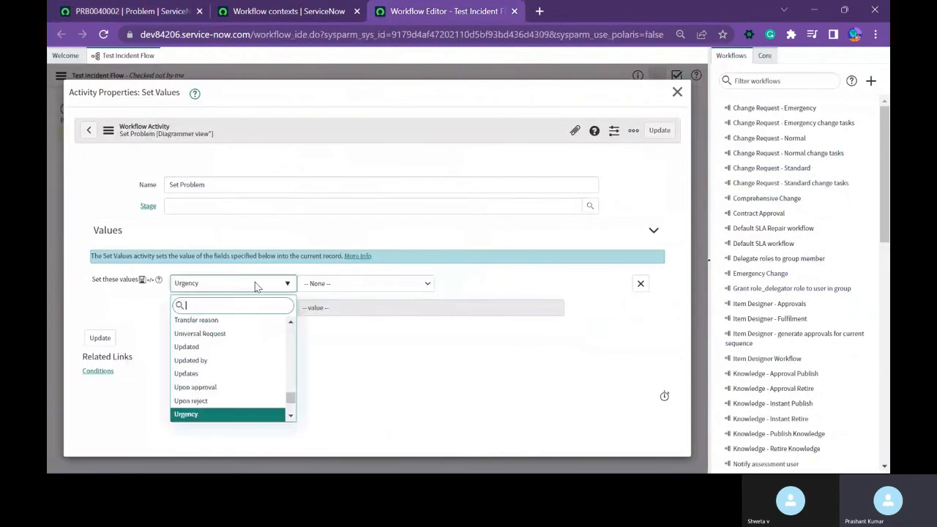
{"action": "type", "text": "cqa"}
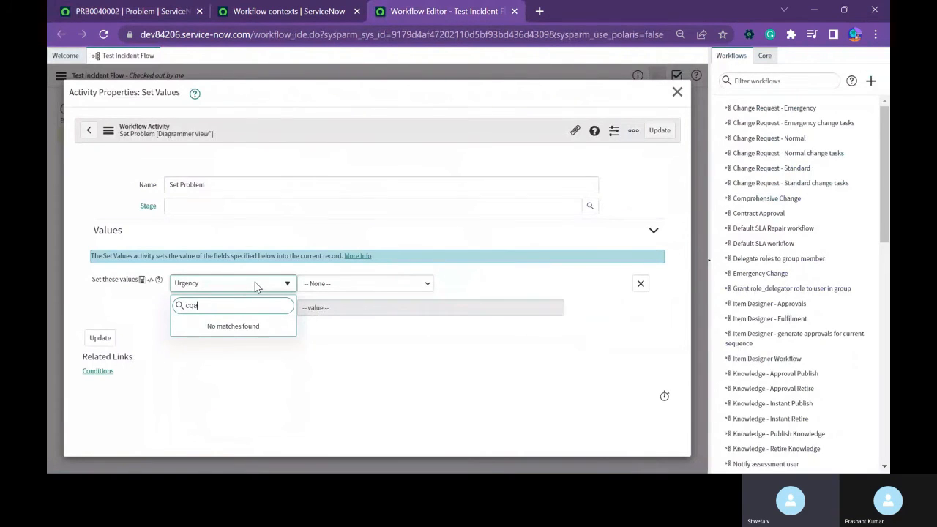
{"action": "key", "text": "BackSpace"}
{"action": "key", "text": "BackSpace"}
{"action": "key", "text": "BackSpace"}
{"action": "type", "text": "cate"}
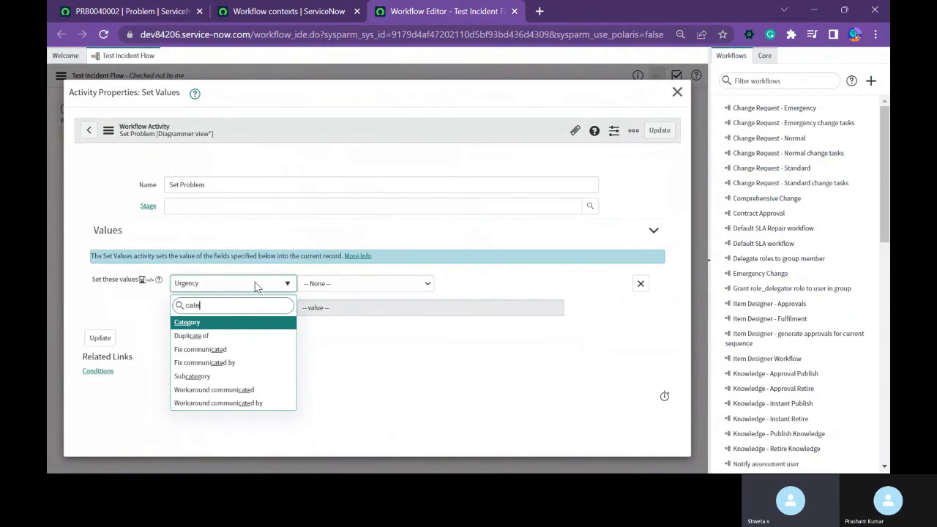
{"action": "type", "text": "g"}
{"action": "key", "text": "Return"}
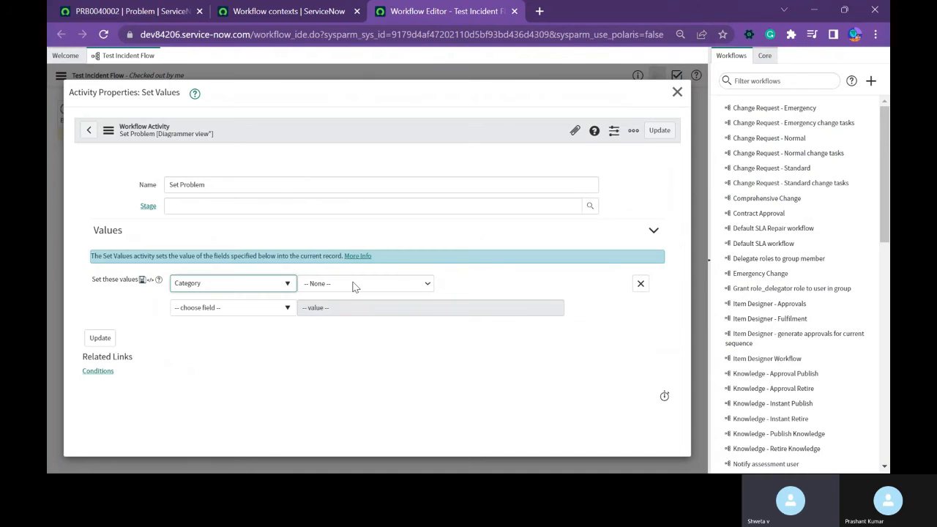
Set the Category value to Software in the Set Problem activity and save the activity.
{"action": "left_click", "coordinate": [354, 286]}
{"action": "left_click", "coordinate": [335, 306]}
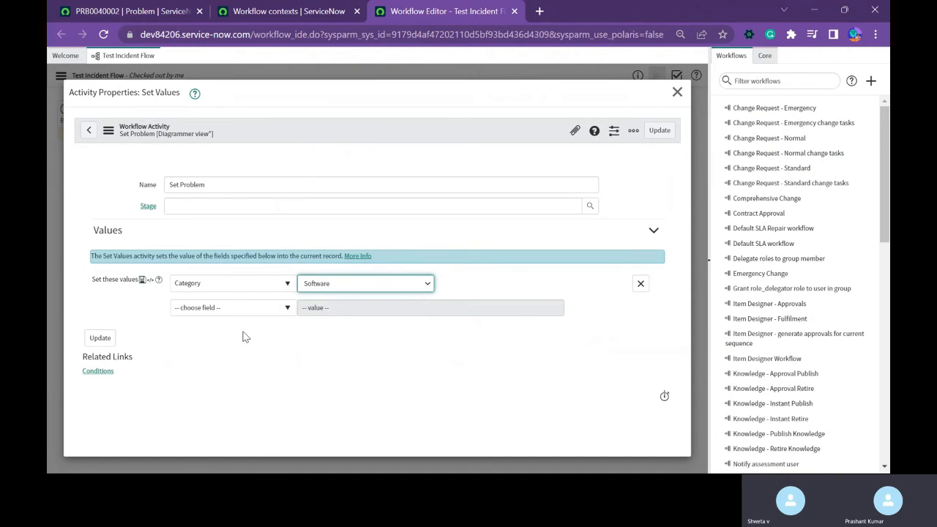
{"action": "left_click", "coordinate": [98, 339]}
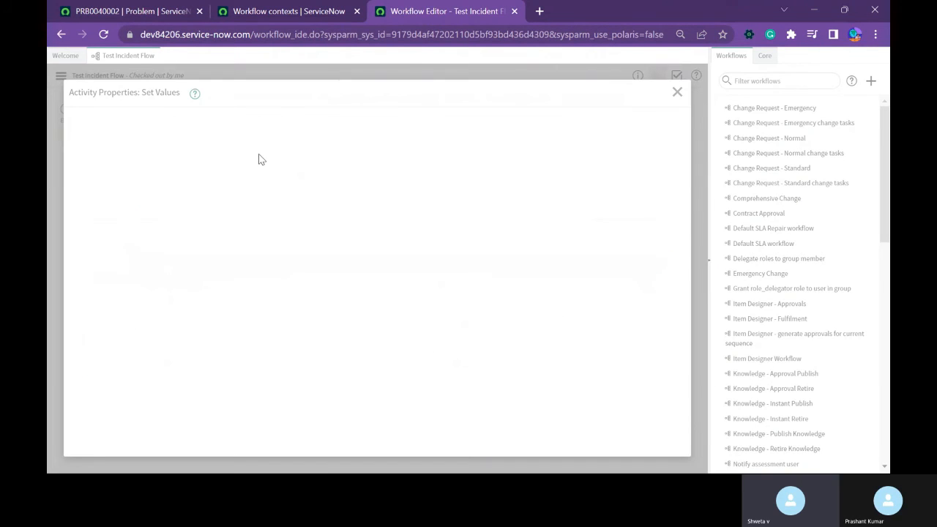
Review the trigger conditions in Test Incident Flow's properties, save the properties and publish the workflow.
{"action": "left_click", "coordinate": [64, 83]}
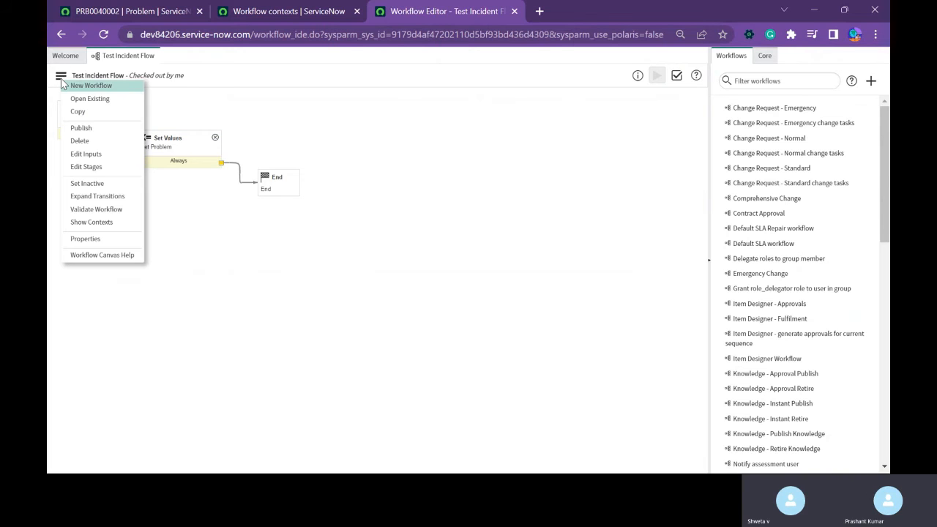
{"action": "left_click", "coordinate": [64, 83]}
{"action": "left_click", "coordinate": [64, 82]}
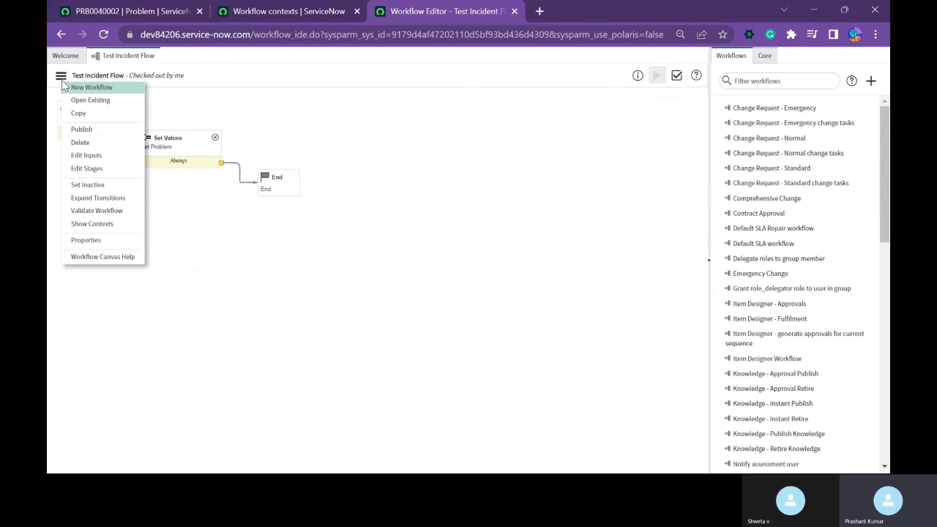
{"action": "left_click", "coordinate": [88, 240]}
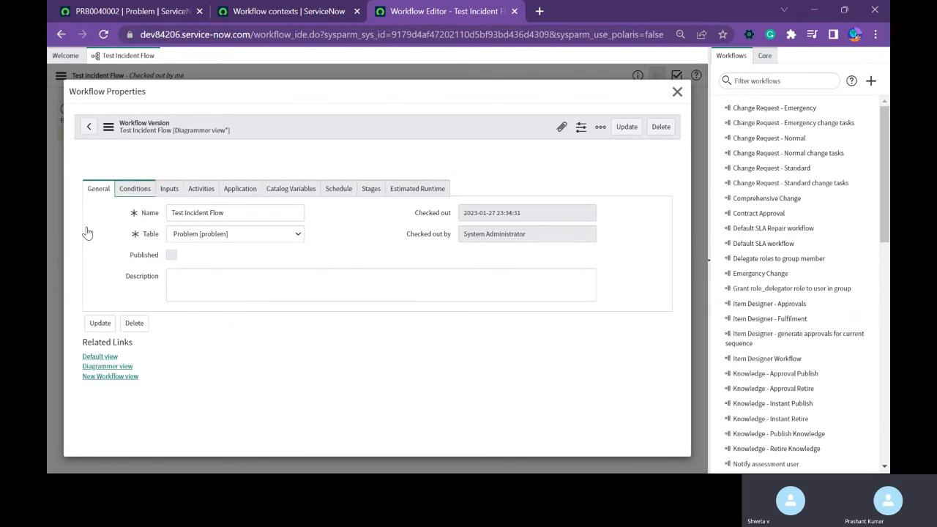
{"action": "left_click", "coordinate": [135, 188]}
{"action": "left_click", "coordinate": [576, 338]}
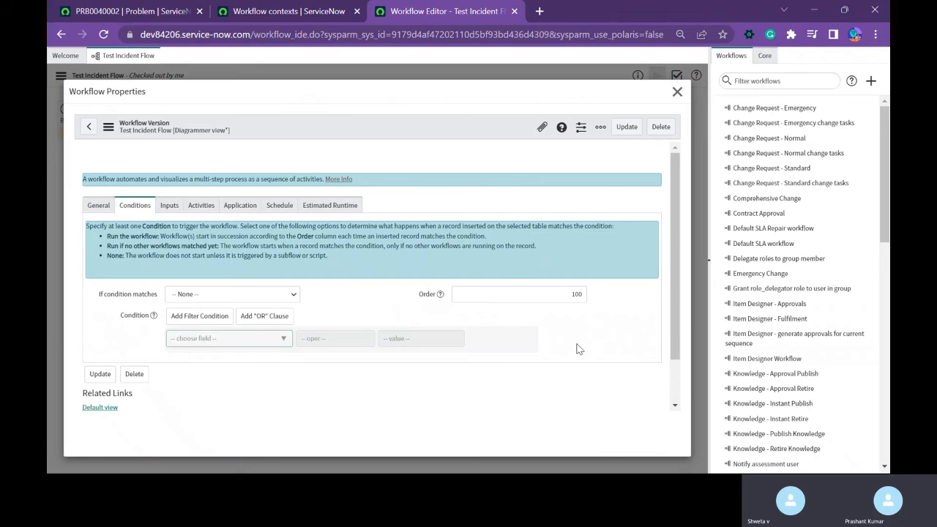
{"action": "left_click", "coordinate": [627, 126]}
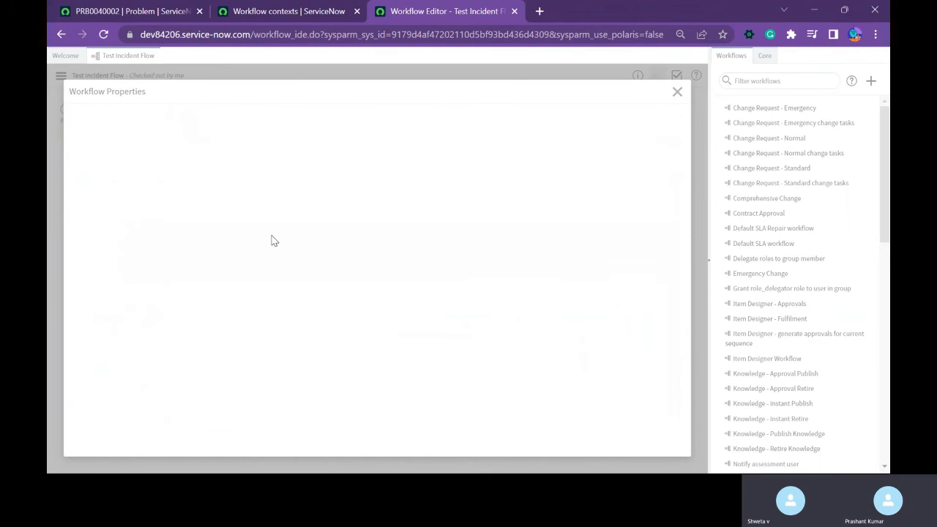
{"action": "left_click", "coordinate": [60, 76]}
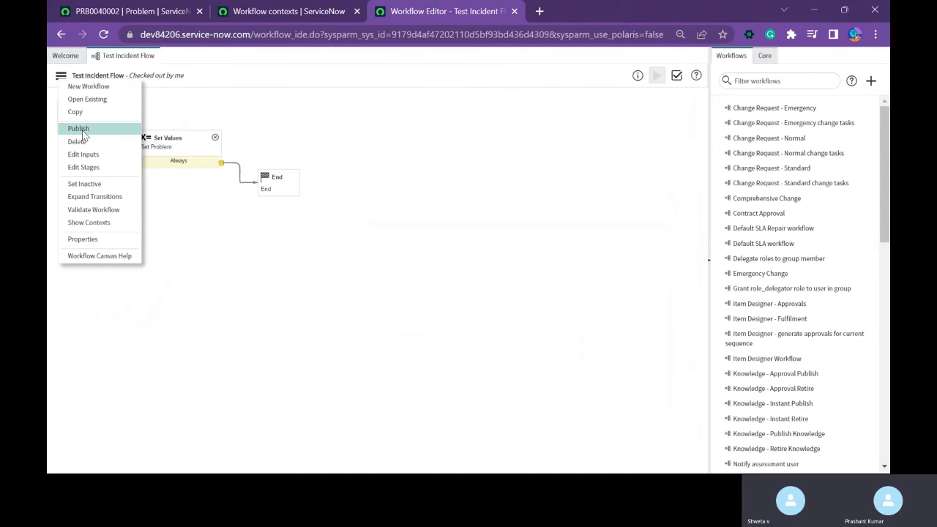
{"action": "left_click", "coordinate": [79, 130]}
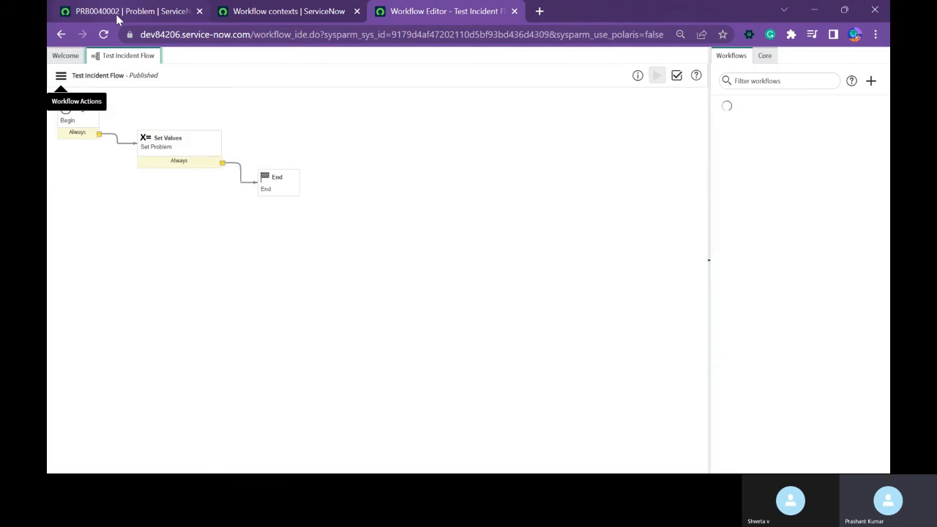
Open a blank form for a new problem, leaving the current problem record without saving its changes.
{"action": "left_click", "coordinate": [117, 10]}
{"action": "left_click_drag", "start_coordinate": [111, 89], "coordinate": [79, 86]}
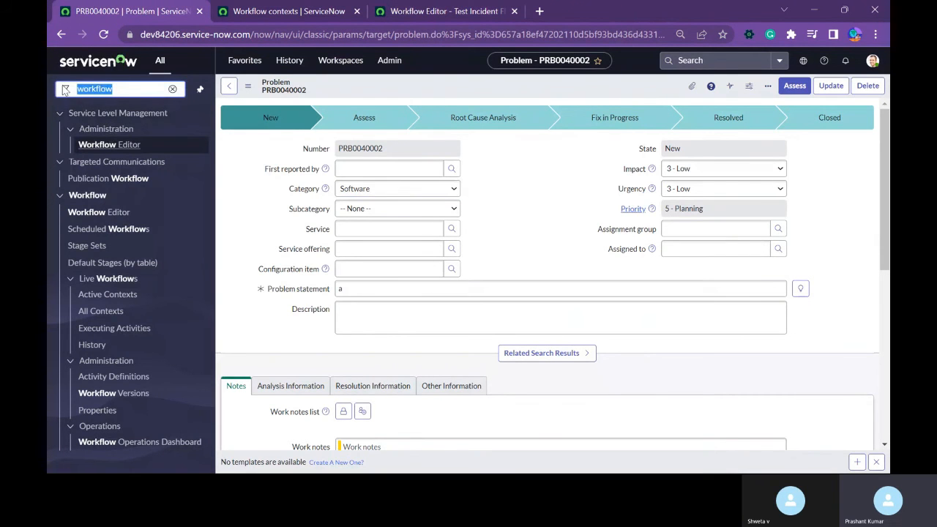
{"action": "type", "text": "problem"}
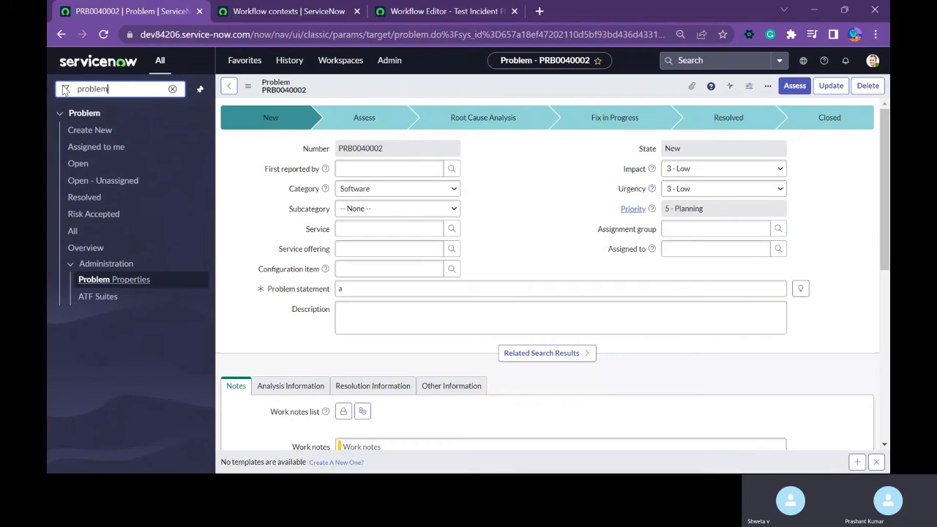
{"action": "left_click", "coordinate": [82, 134]}
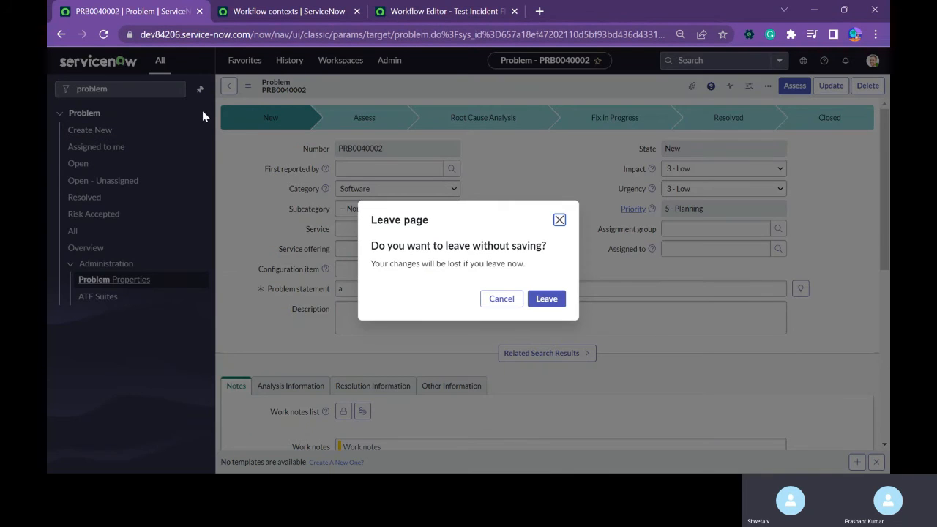
{"action": "left_click", "coordinate": [546, 299]}
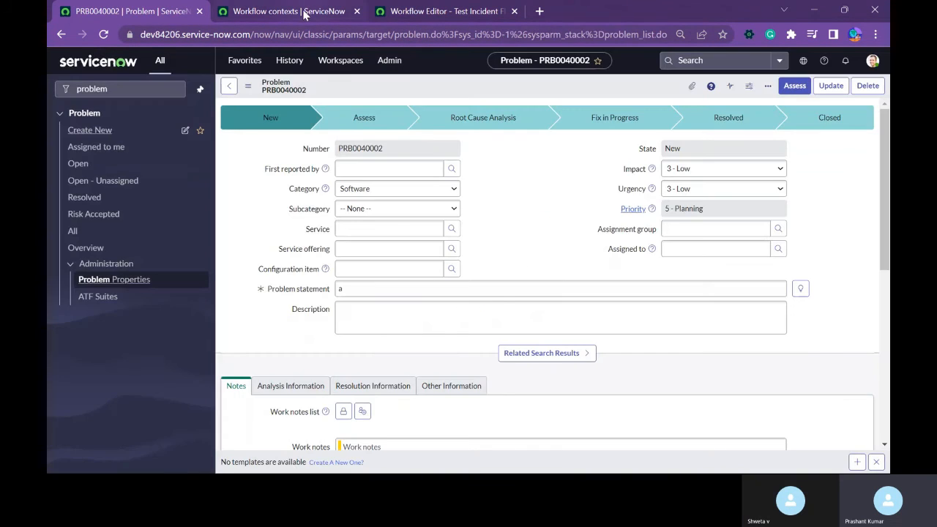
{"action": "left_click", "coordinate": [288, 11]}
{"action": "left_click", "coordinate": [128, 11]}
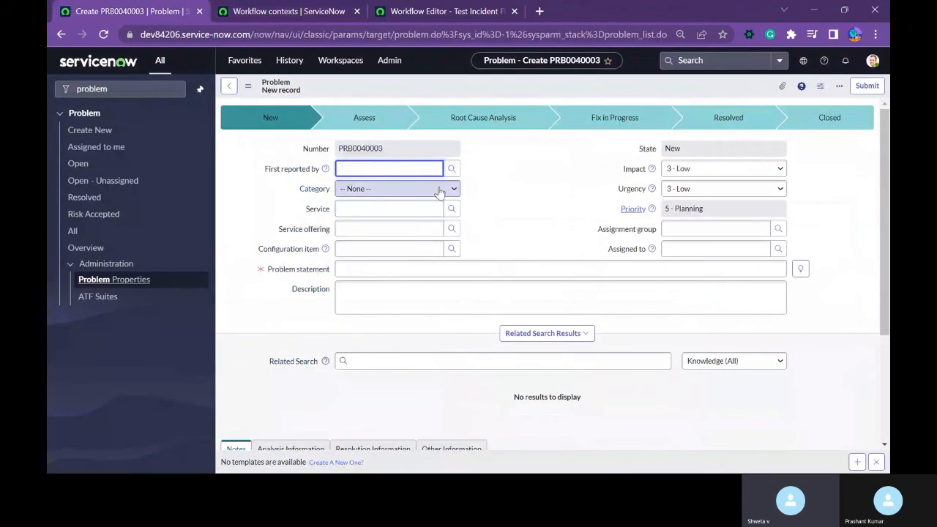
Enter "s" as the problem statement of the new problem and save the record, staying on its form.
{"action": "left_click", "coordinate": [358, 270]}
{"action": "type", "text": "s"}
{"action": "right_click", "coordinate": [521, 88]}
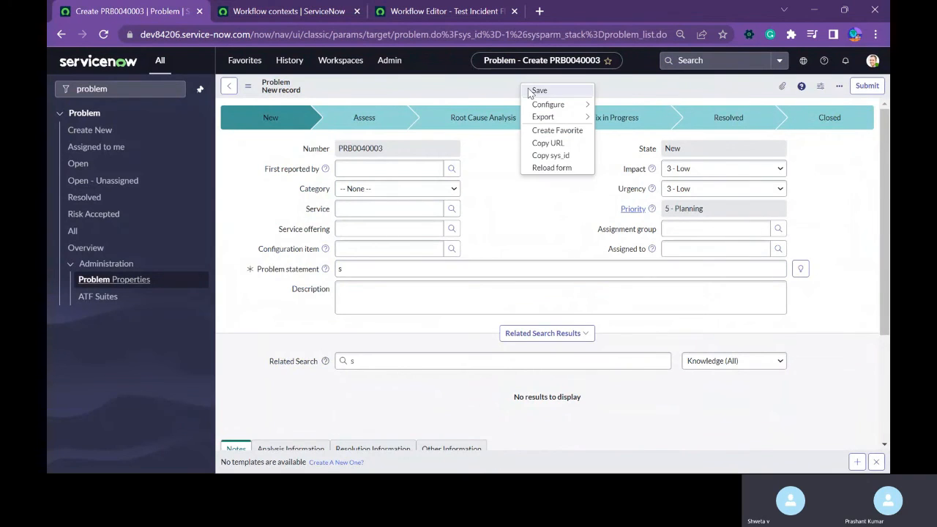
{"action": "left_click", "coordinate": [528, 89]}
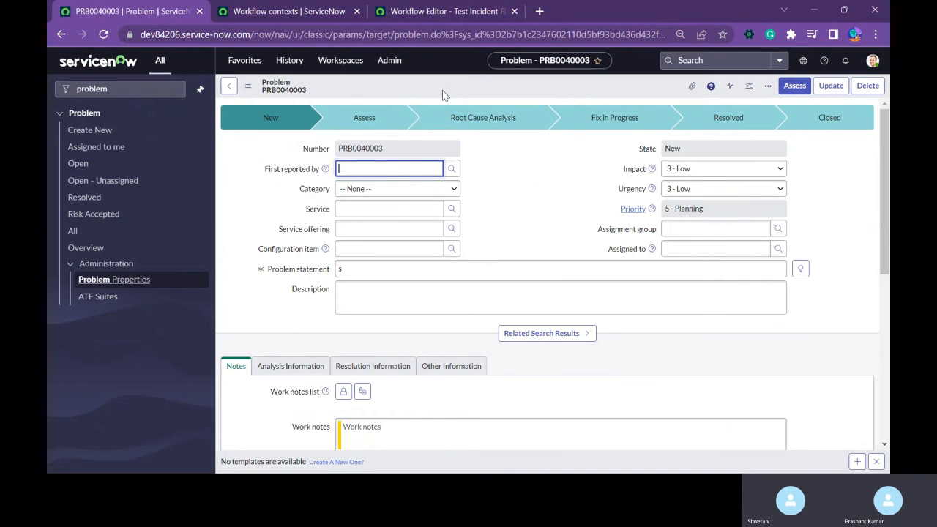
Check the workflow contexts list for a run on the new problem, and examine the saved problem record.
{"action": "left_click", "coordinate": [298, 19]}
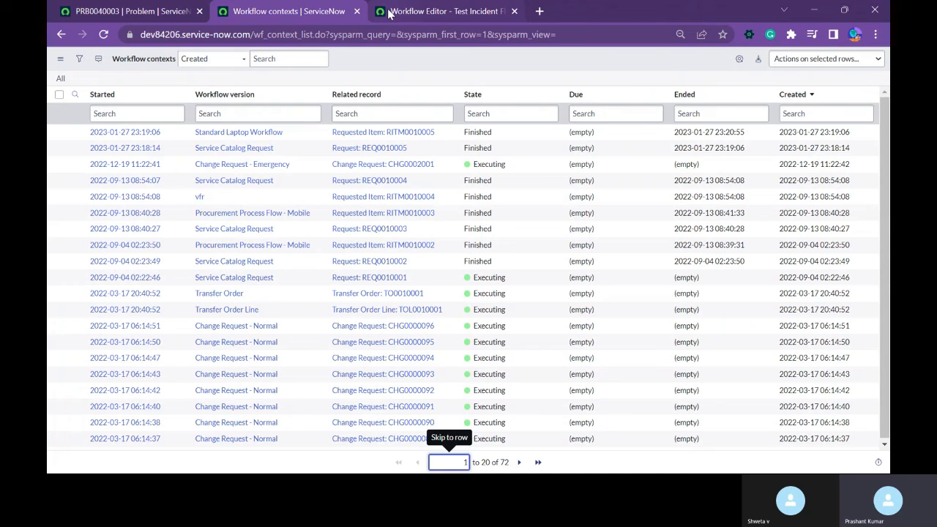
{"action": "left_click", "coordinate": [150, 12]}
{"action": "scroll", "coordinate": [329, 315], "scroll_direction": "down", "scroll_amount": 6}
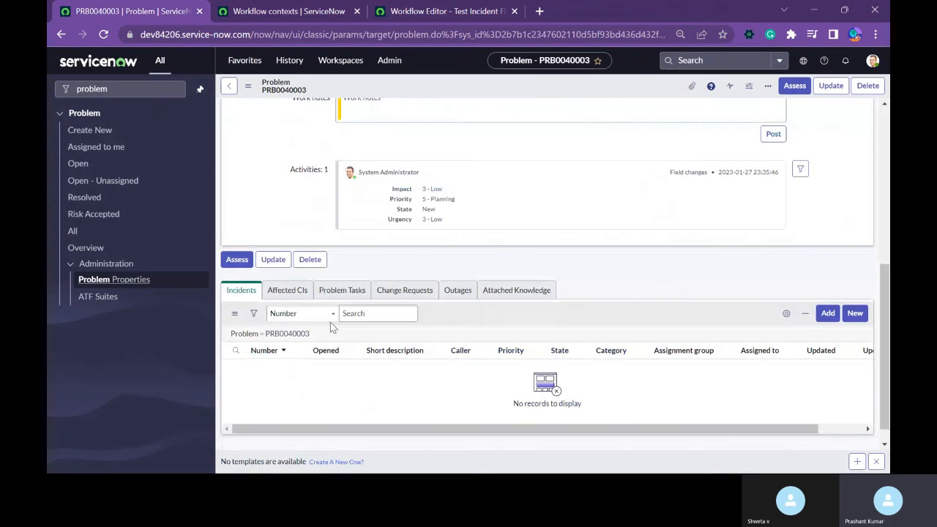
{"action": "scroll", "coordinate": [331, 328], "scroll_direction": "up", "scroll_amount": 6}
{"action": "left_click", "coordinate": [341, 271]}
{"action": "type", "text": "s"}
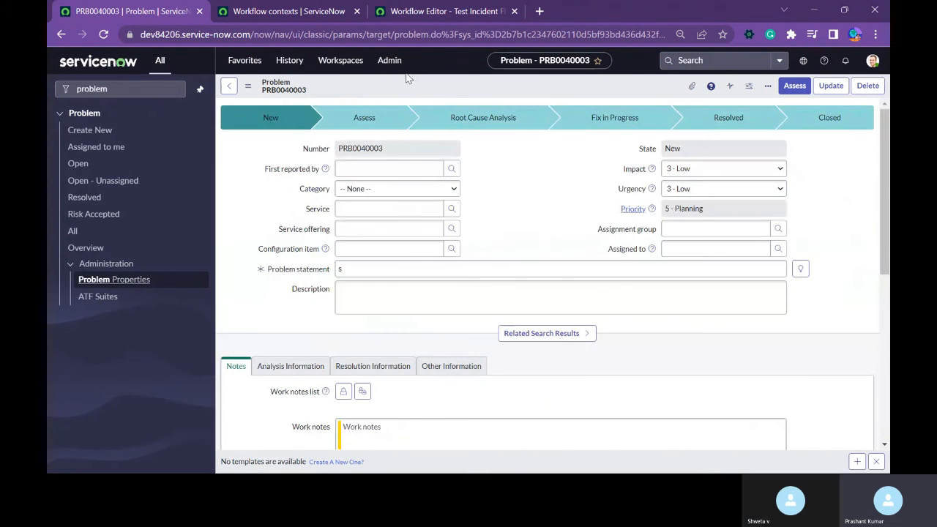
Open the overview of all configurations for the Problem table from the saved problem record.
{"action": "right_click", "coordinate": [406, 79]}
{"action": "right_click", "coordinate": [387, 89]}
{"action": "mouse_move", "coordinate": [429, 184]}
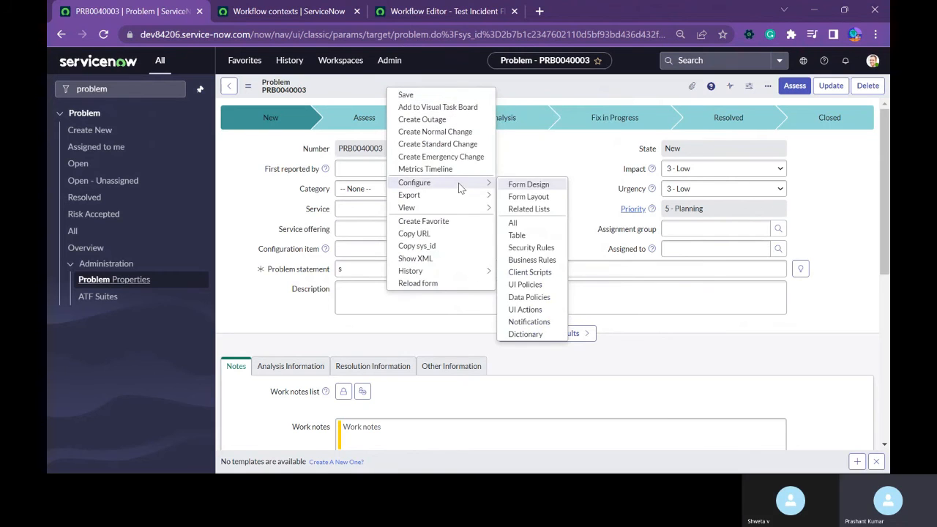
{"action": "left_click", "coordinate": [530, 227]}
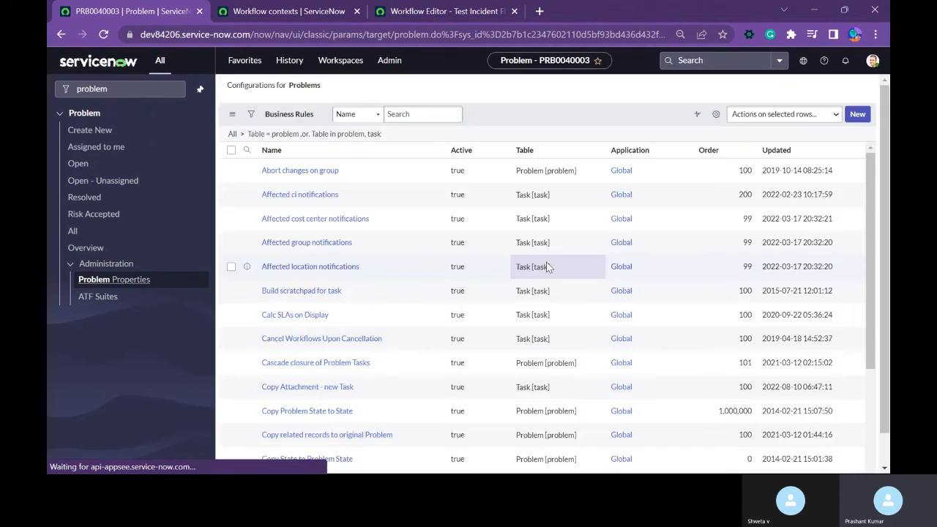
{"action": "scroll", "coordinate": [505, 253], "scroll_direction": "down", "scroll_amount": 3}
{"action": "scroll", "coordinate": [504, 253], "scroll_direction": "up", "scroll_amount": 1}
{"action": "scroll", "coordinate": [504, 253], "scroll_direction": "up", "scroll_amount": 1}
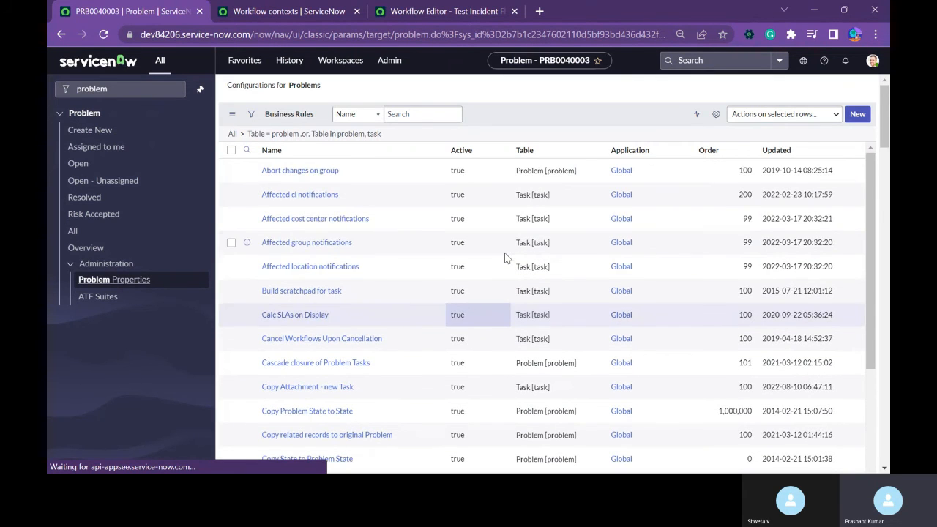
Filter the business rules list to show only the rules whose table is Problem.
{"action": "right_click", "coordinate": [559, 184]}
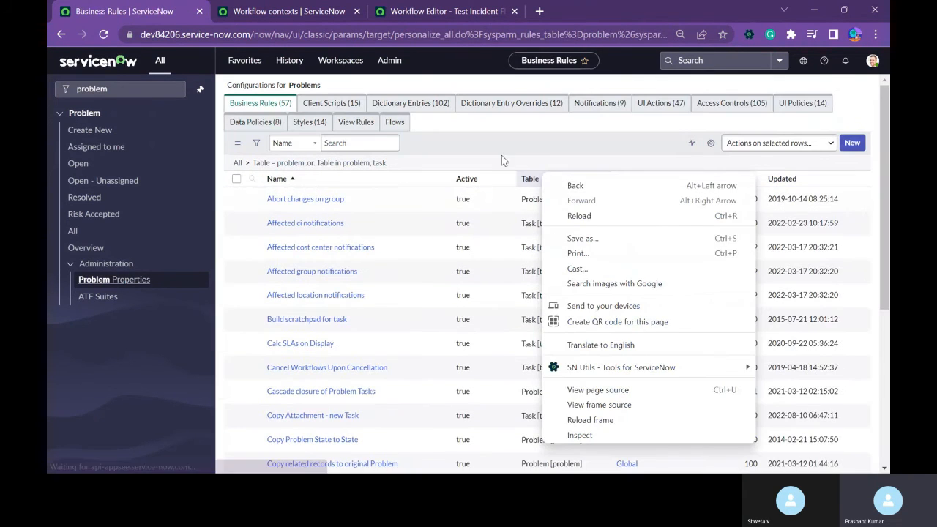
{"action": "left_click", "coordinate": [501, 155]}
{"action": "right_click", "coordinate": [545, 198]}
{"action": "left_click", "coordinate": [565, 199]}
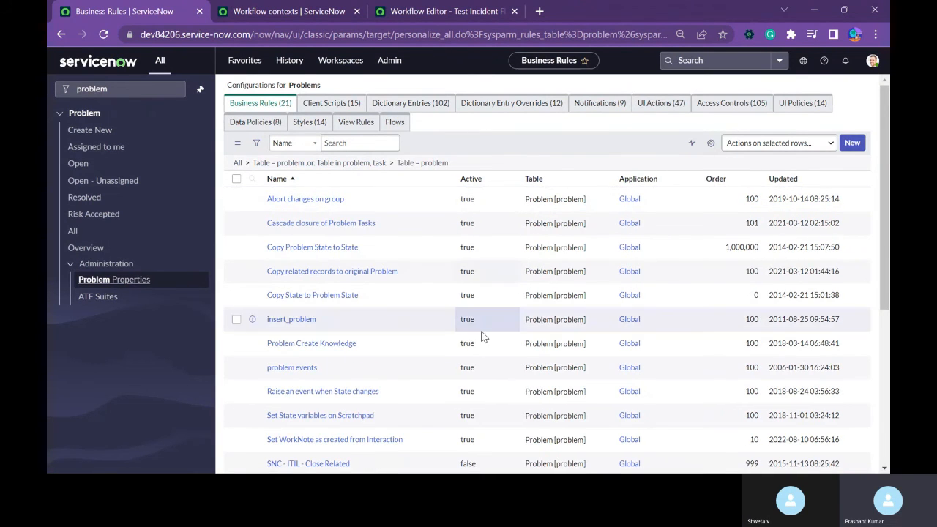
Examine the filtered Problem business rules on both pages of the list for anything affecting the workflow.
{"action": "scroll", "coordinate": [338, 395], "scroll_direction": "down", "scroll_amount": 3}
{"action": "scroll", "coordinate": [338, 397], "scroll_direction": "down", "scroll_amount": 1}
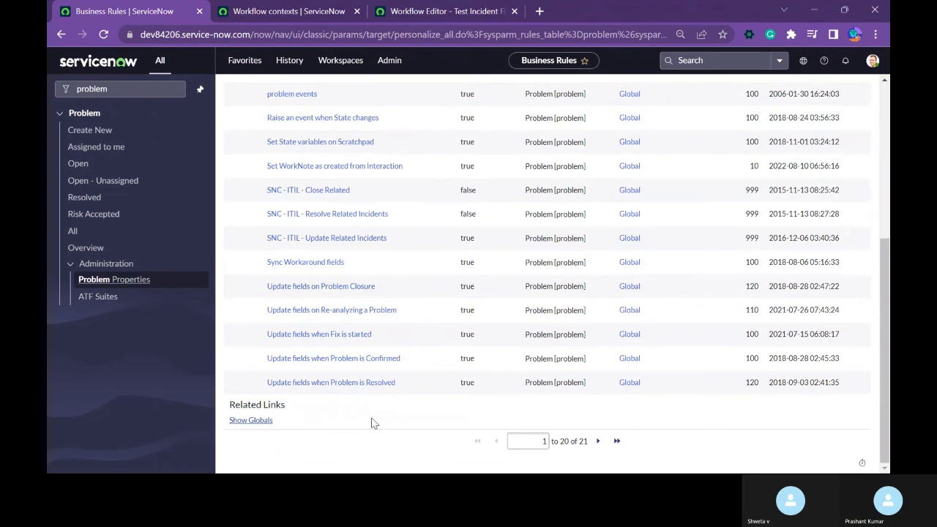
{"action": "scroll", "coordinate": [409, 417], "scroll_direction": "up", "scroll_amount": 5}
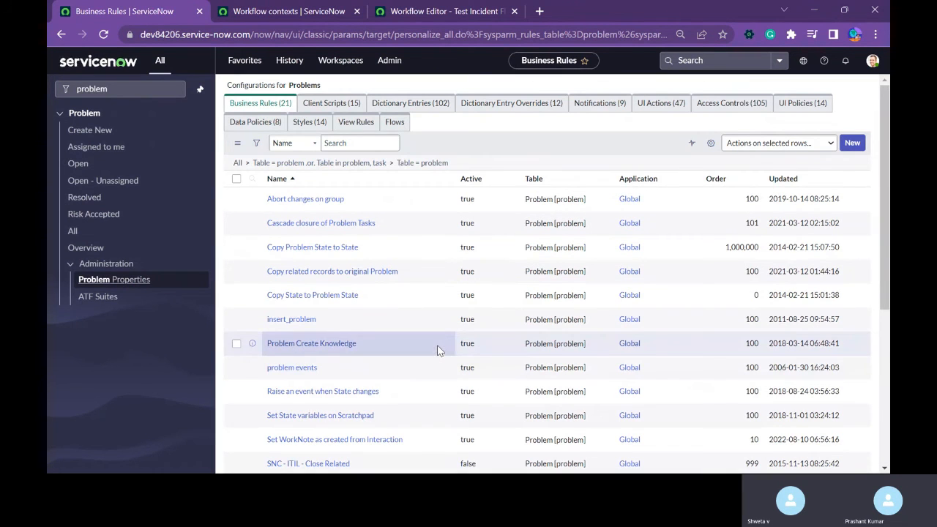
{"action": "scroll", "coordinate": [437, 350], "scroll_direction": "down", "scroll_amount": 5}
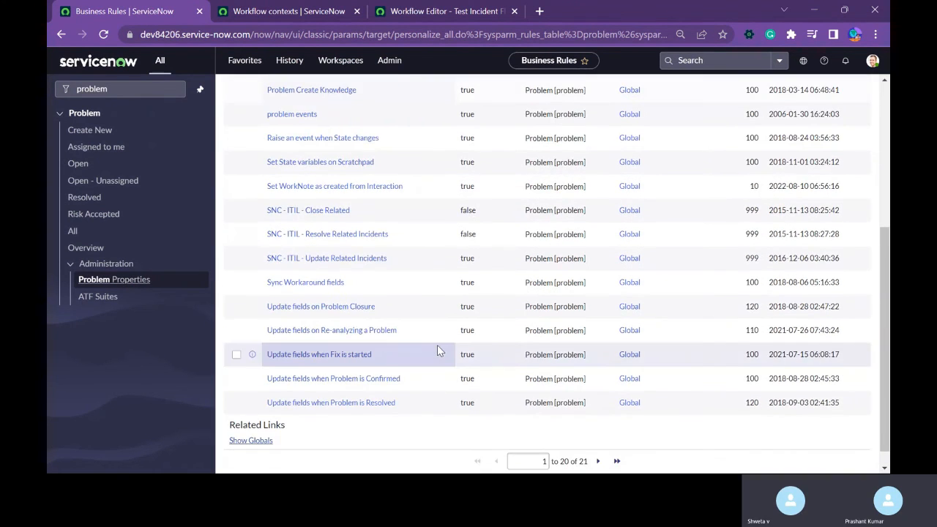
{"action": "scroll", "coordinate": [437, 350], "scroll_direction": "up", "scroll_amount": 3}
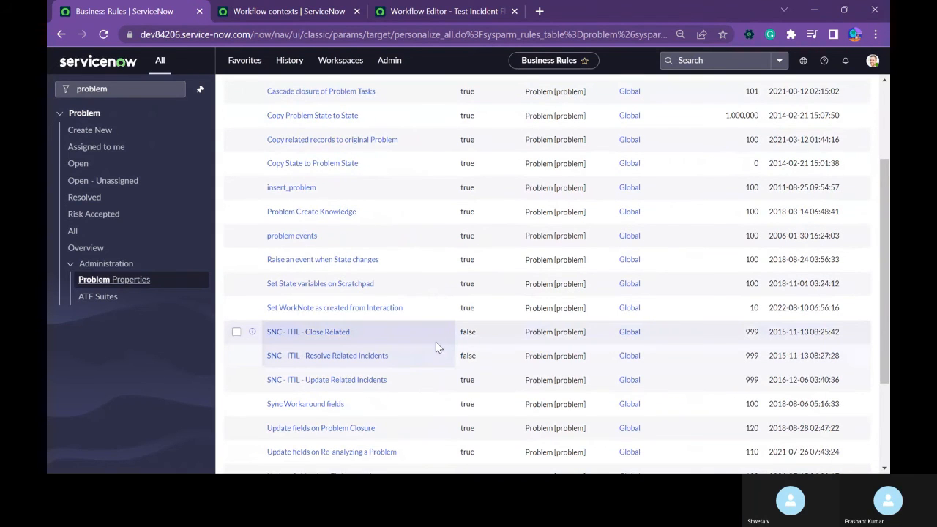
{"action": "scroll", "coordinate": [395, 366], "scroll_direction": "down", "scroll_amount": 3}
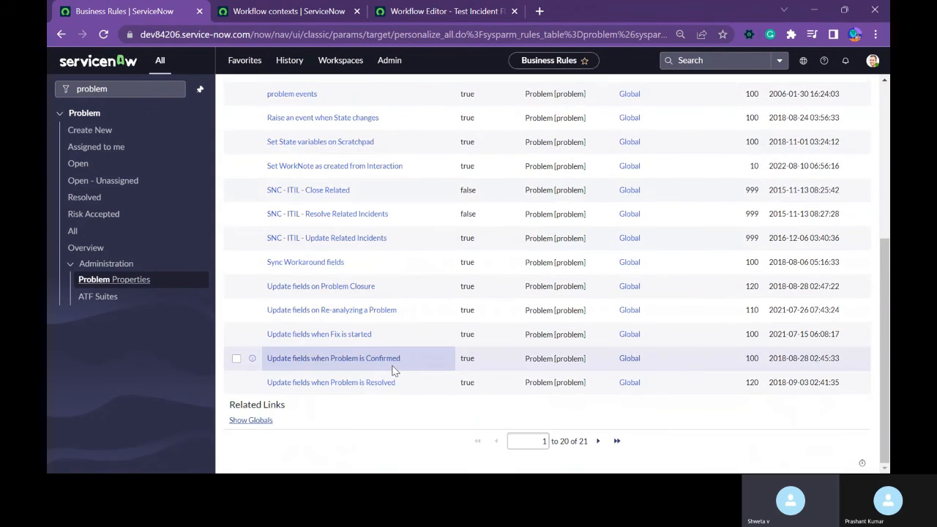
{"action": "left_click", "coordinate": [598, 441]}
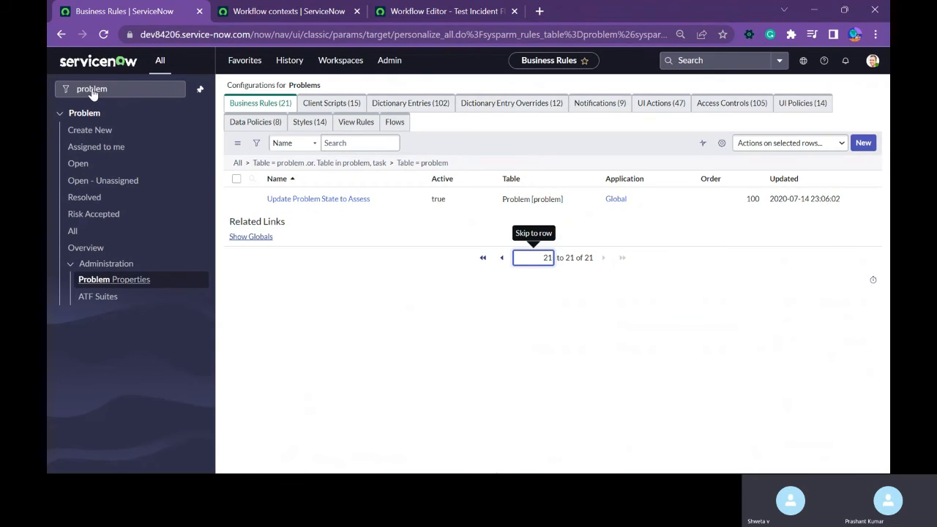
{"action": "left_click", "coordinate": [93, 92]}
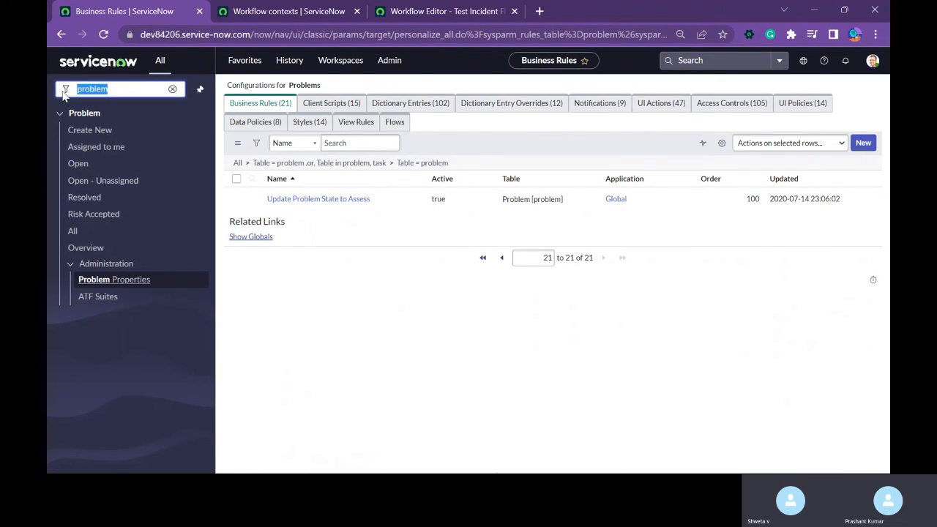
Review the general and condition settings in the Test Incident Flow workflow's properties, and close them.
{"action": "left_click", "coordinate": [468, 11]}
{"action": "left_click", "coordinate": [61, 76]}
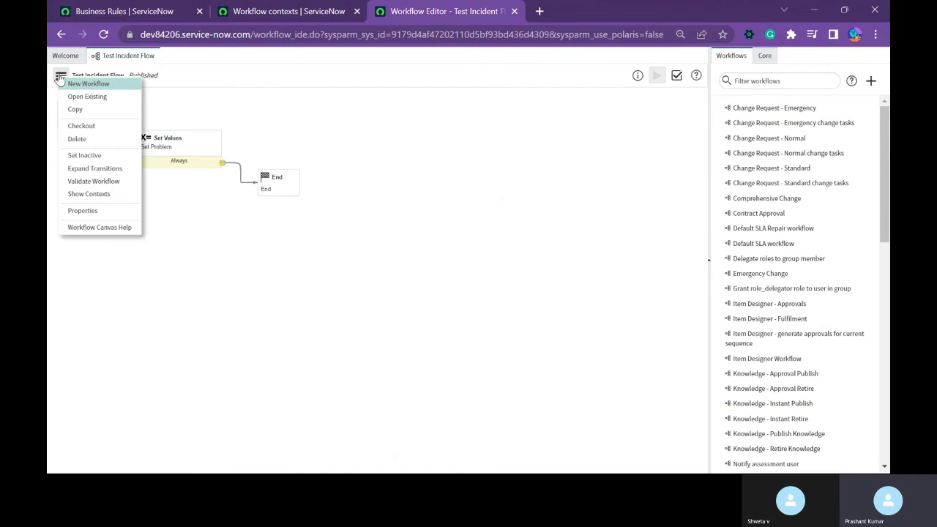
{"action": "left_click", "coordinate": [82, 210]}
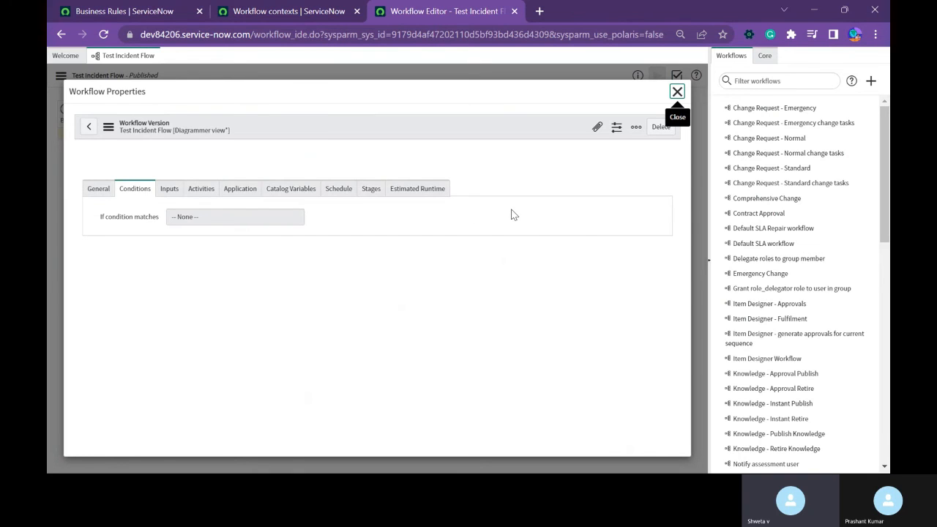
{"action": "left_click", "coordinate": [98, 206]}
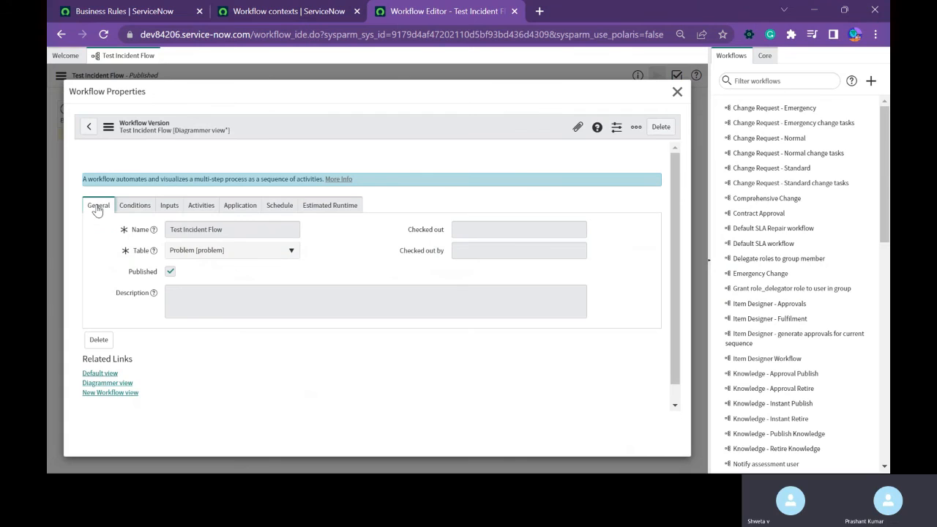
{"action": "left_click", "coordinate": [135, 206]}
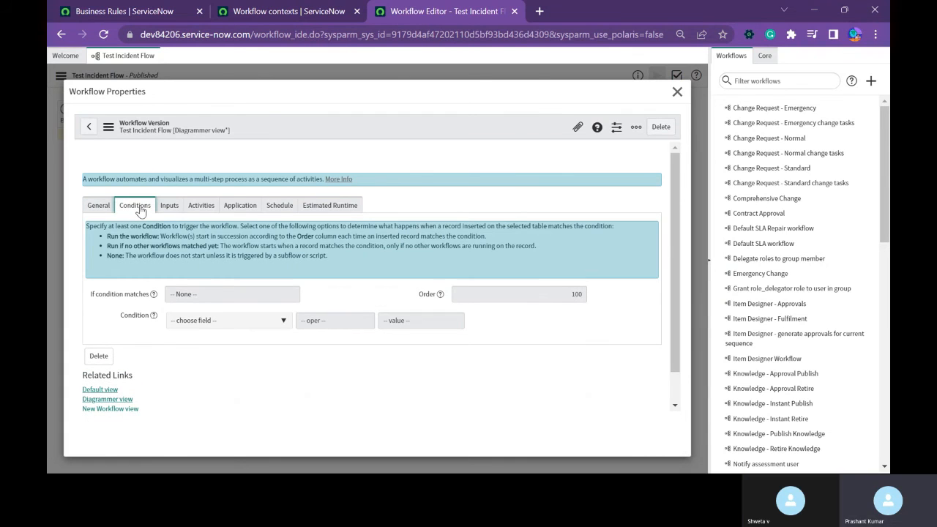
{"action": "left_click", "coordinate": [97, 206]}
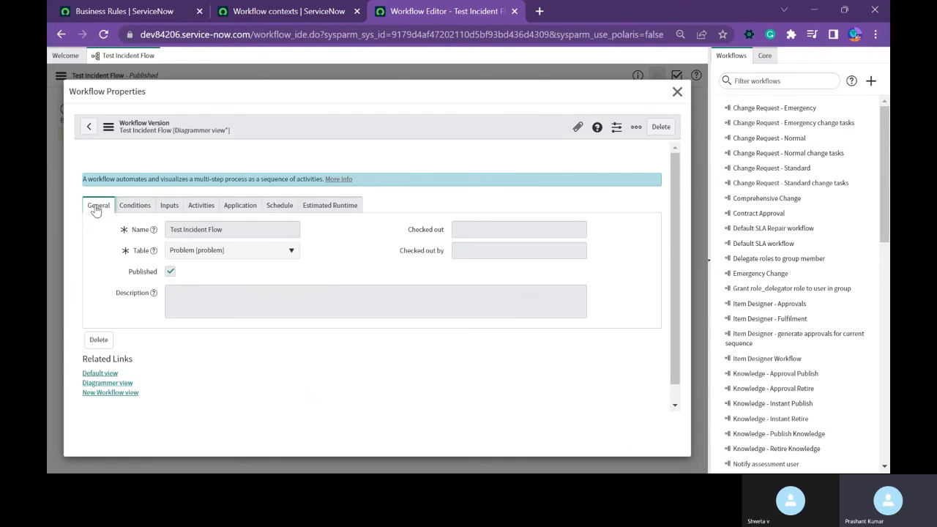
{"action": "left_click", "coordinate": [677, 92]}
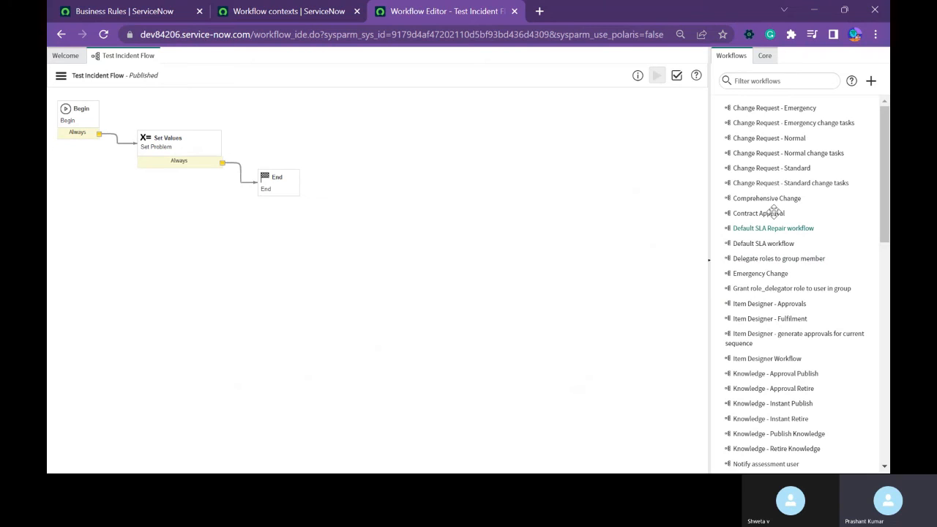
Open the Change Request - Normal workflow and bring up its properties.
{"action": "left_click", "coordinate": [788, 138]}
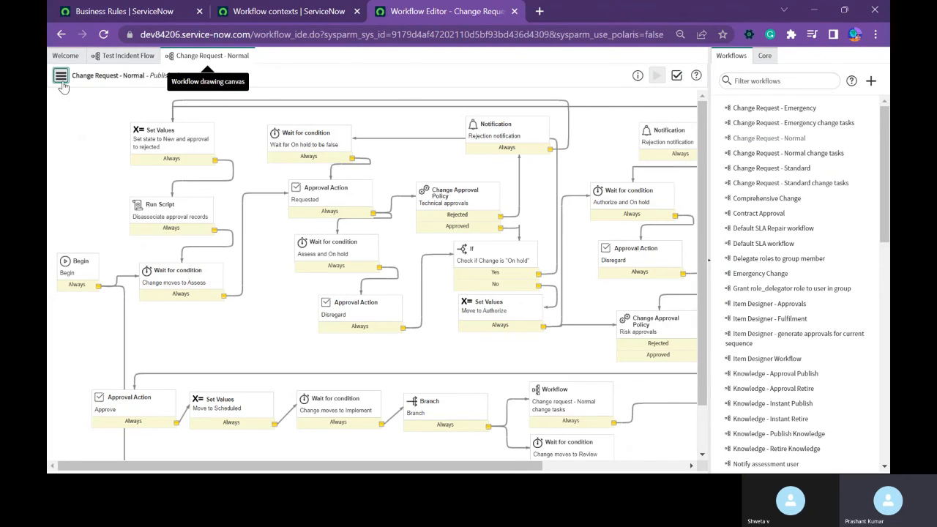
{"action": "left_click", "coordinate": [61, 79]}
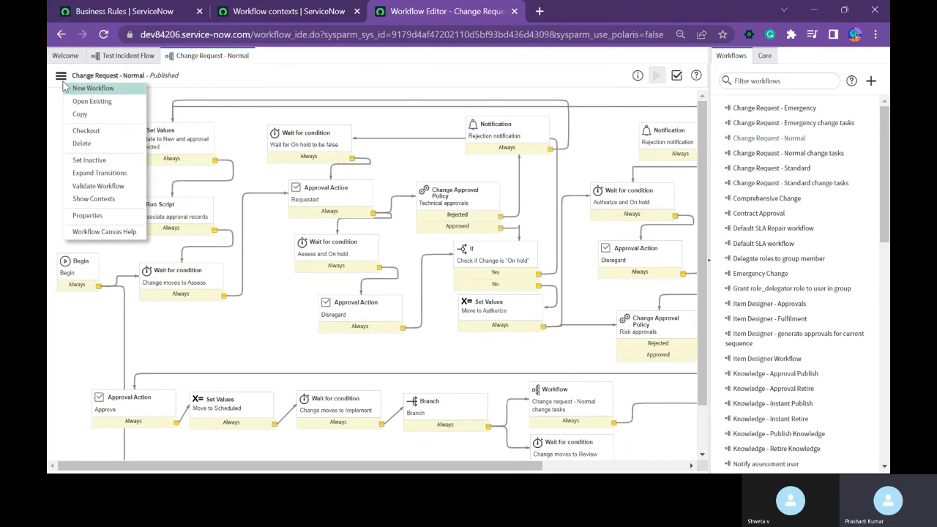
{"action": "left_click", "coordinate": [81, 216]}
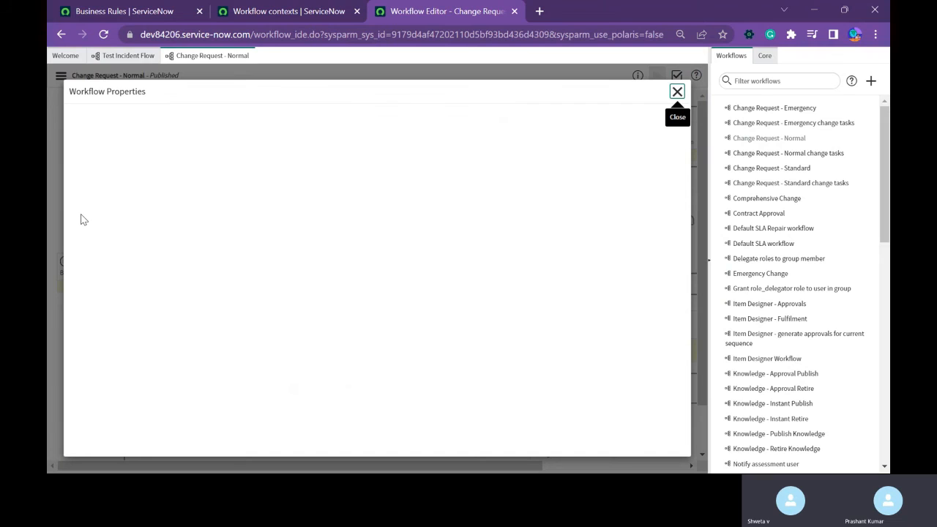
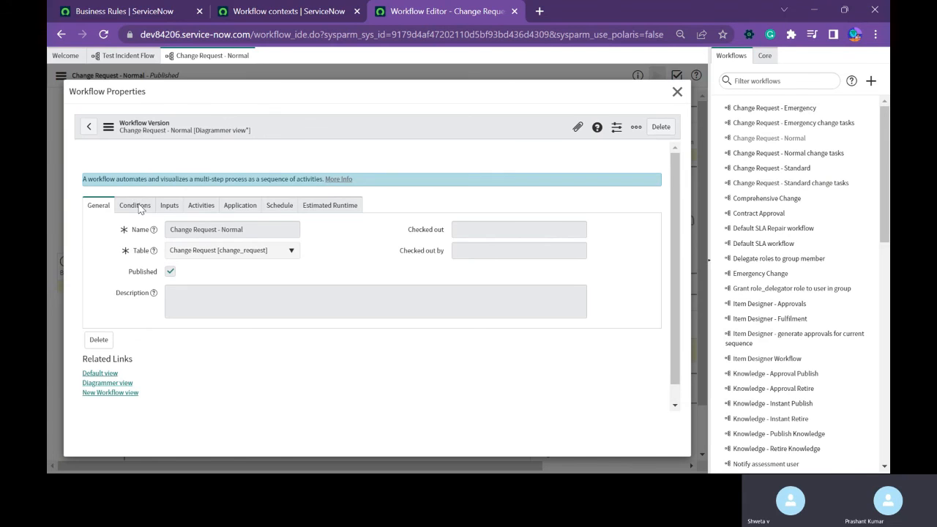
Review the condition settings of the Change Request - Normal workflow, and close its properties.
{"action": "left_click", "coordinate": [138, 207]}
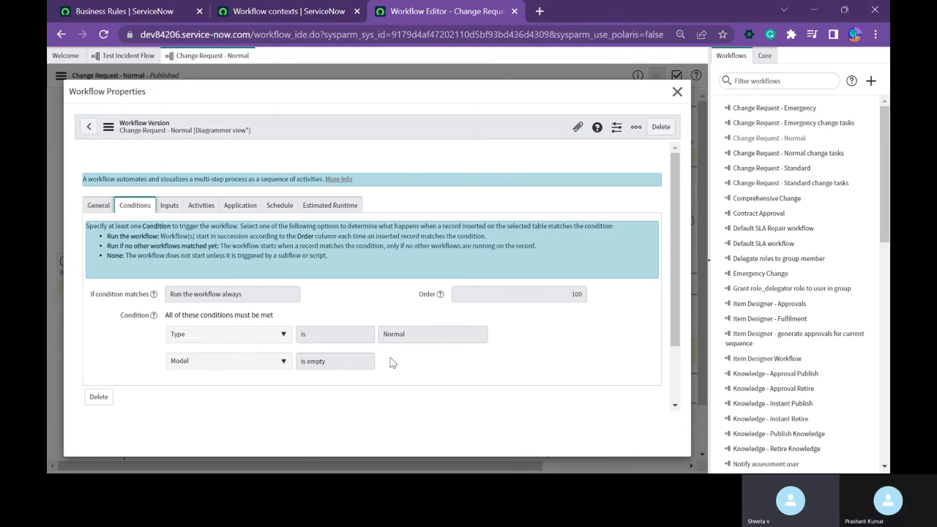
{"action": "left_click", "coordinate": [676, 91]}
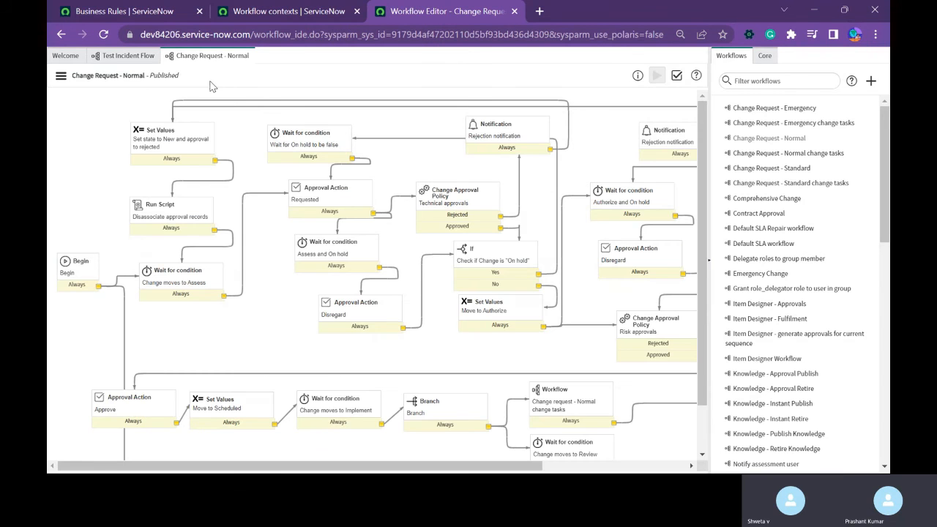
Return to the Test Incident Flow workflow and check it out for editing.
{"action": "left_click", "coordinate": [111, 59]}
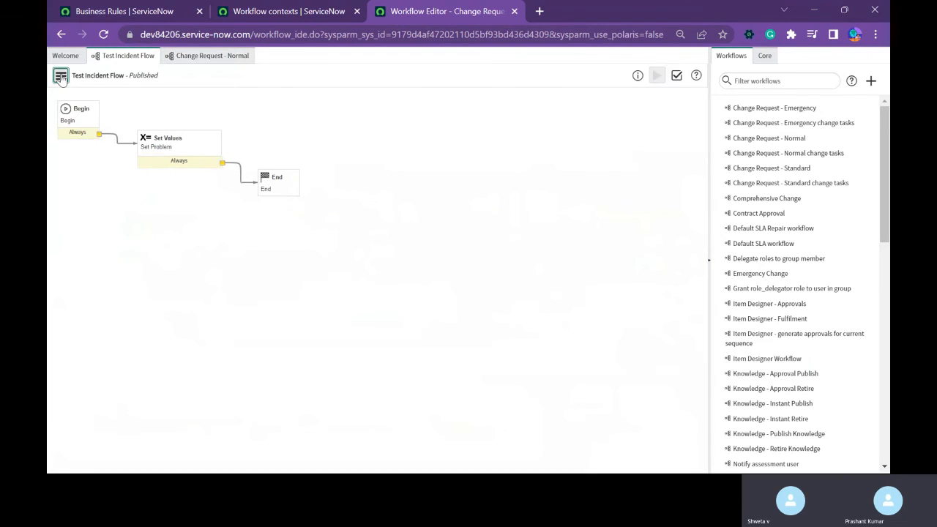
{"action": "left_click", "coordinate": [60, 75]}
{"action": "left_click", "coordinate": [99, 133]}
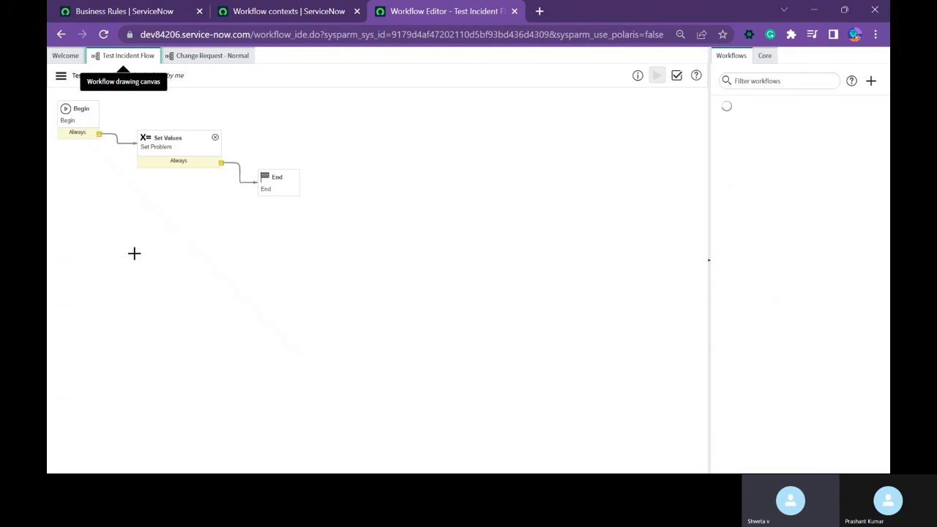
In the Test Incident Flow properties, set If condition matches to Run the workflow always.
{"action": "left_click", "coordinate": [61, 76]}
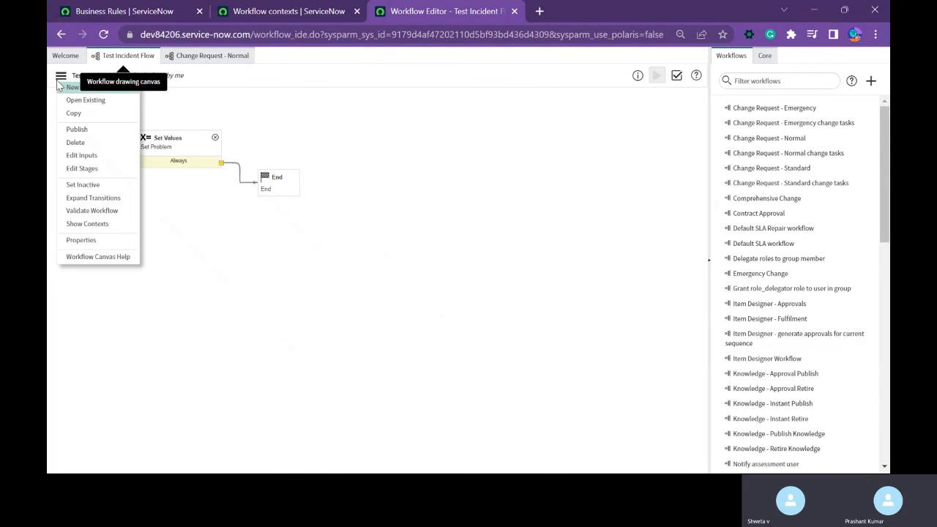
{"action": "left_click", "coordinate": [91, 241]}
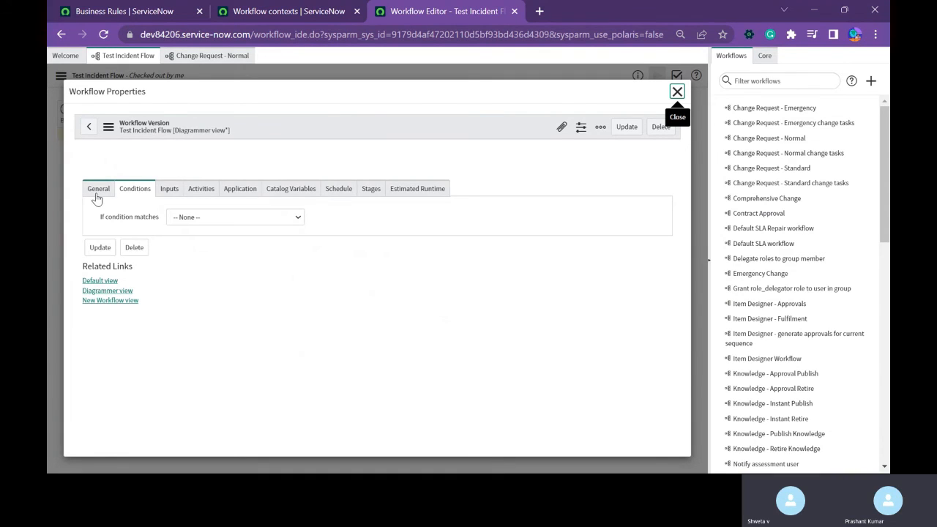
{"action": "left_click", "coordinate": [98, 206]}
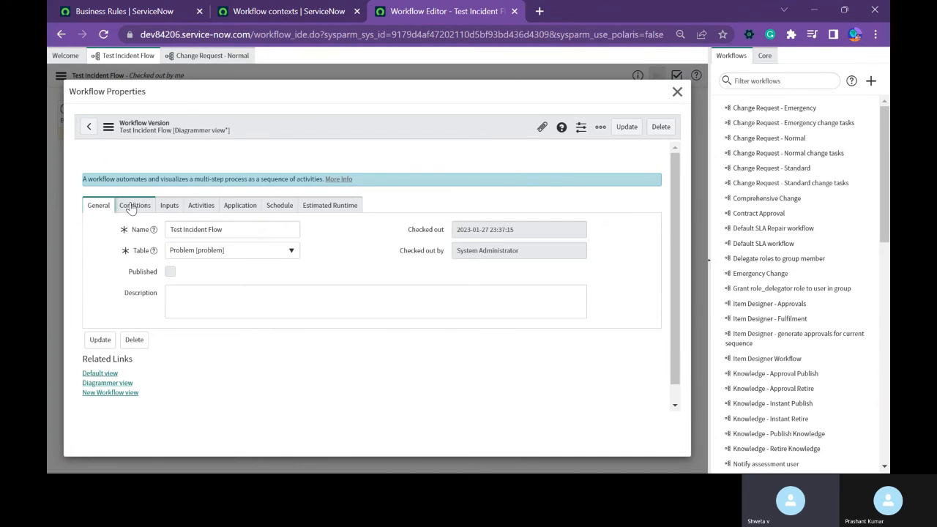
{"action": "left_click", "coordinate": [131, 207]}
{"action": "left_click", "coordinate": [183, 297]}
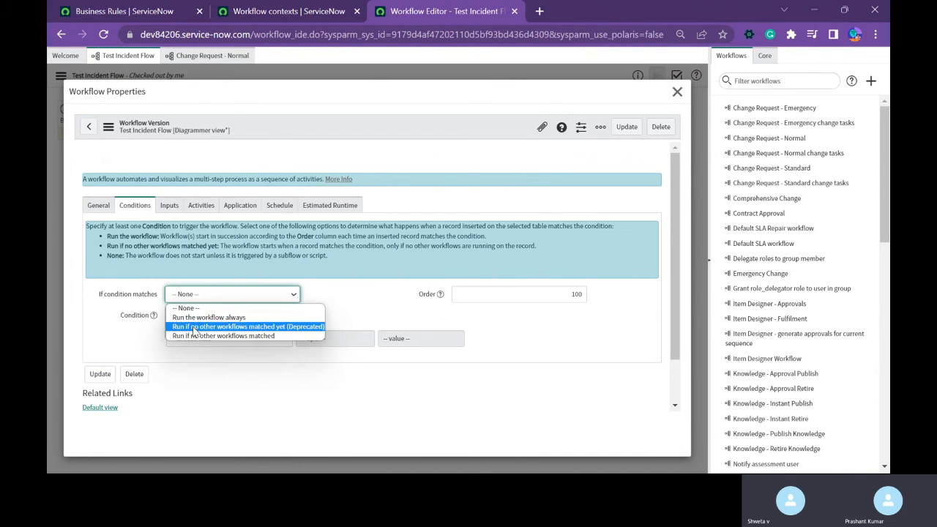
{"action": "left_click", "coordinate": [207, 321]}
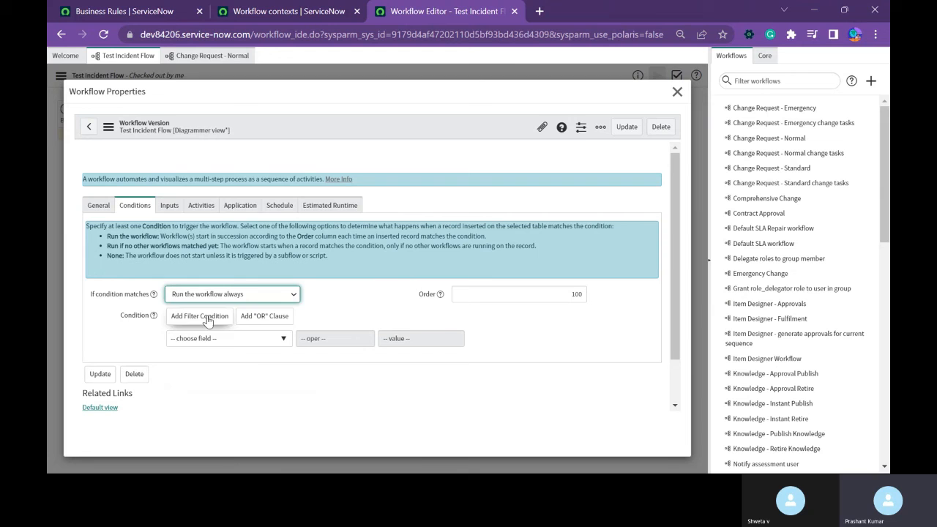
Add the workflow condition Active is true and update the workflow properties.
{"action": "left_click", "coordinate": [246, 344]}
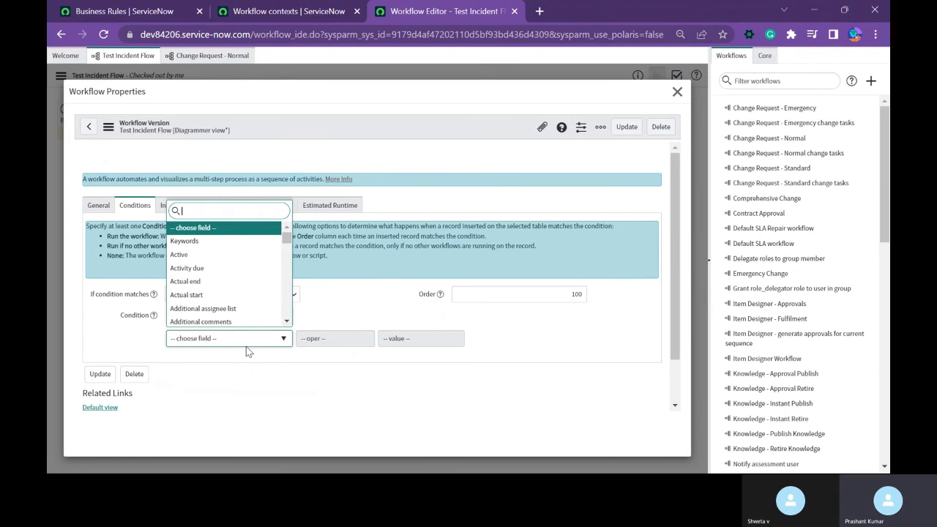
{"action": "key", "text": "Down"}
{"action": "key", "text": "Down"}
{"action": "key", "text": "Return"}
{"action": "left_click", "coordinate": [627, 127]}
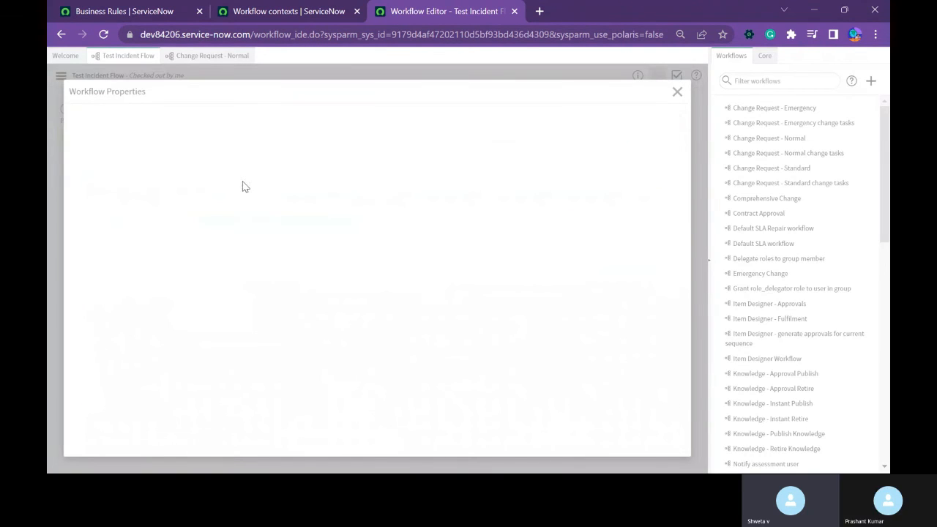
Publish Test Incident Flow and check the values configured in its Set Problem activity.
{"action": "left_click", "coordinate": [61, 77]}
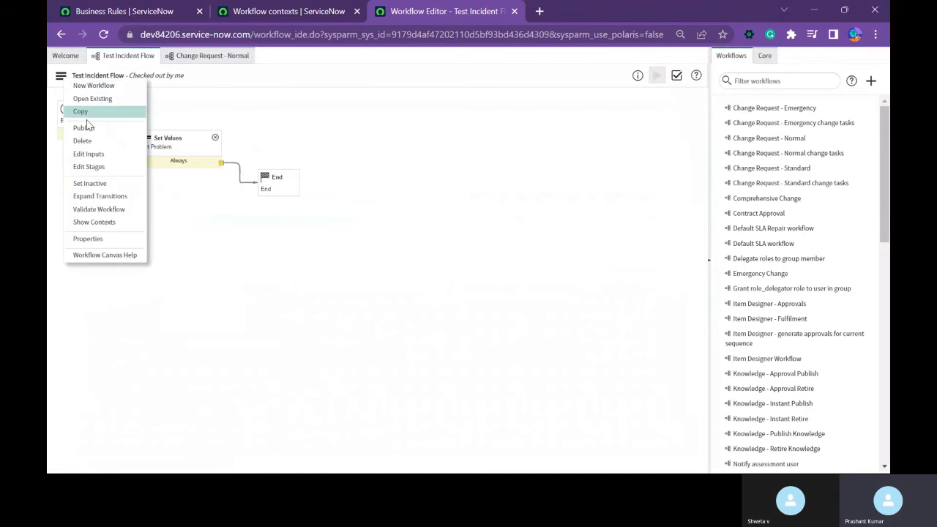
{"action": "left_click", "coordinate": [86, 126]}
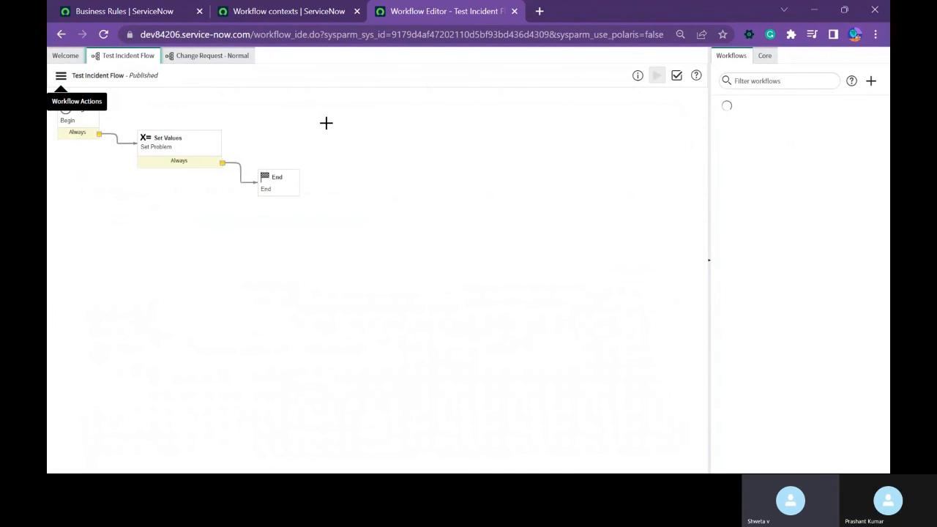
{"action": "double_click", "coordinate": [177, 149]}
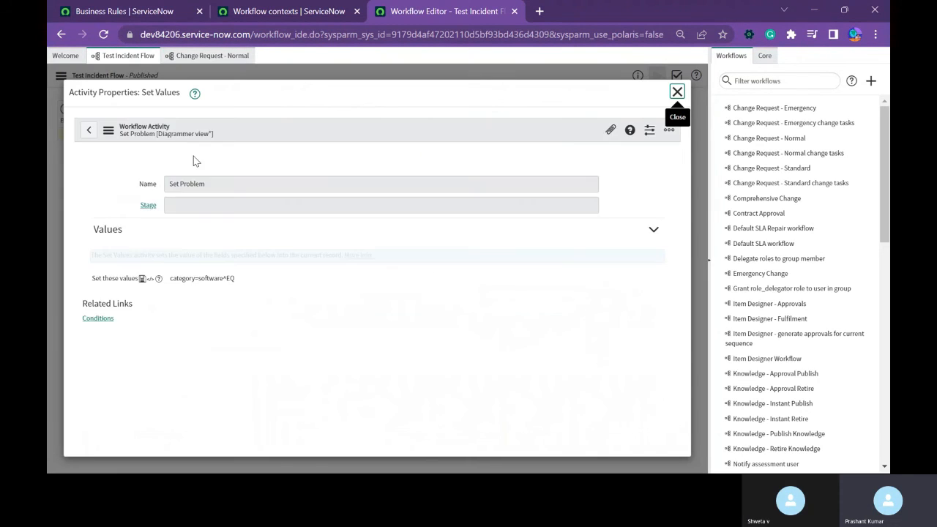
{"action": "left_click", "coordinate": [677, 92]}
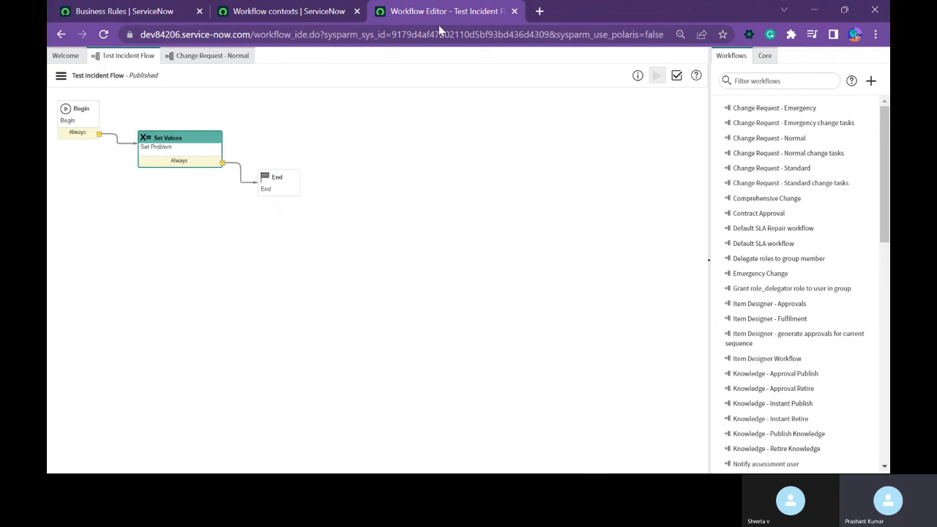
Create a problem record with the problem statement "g", leaving the category empty, and save it without leaving the form.
{"action": "left_click", "coordinate": [159, 15]}
{"action": "left_click", "coordinate": [104, 131]}
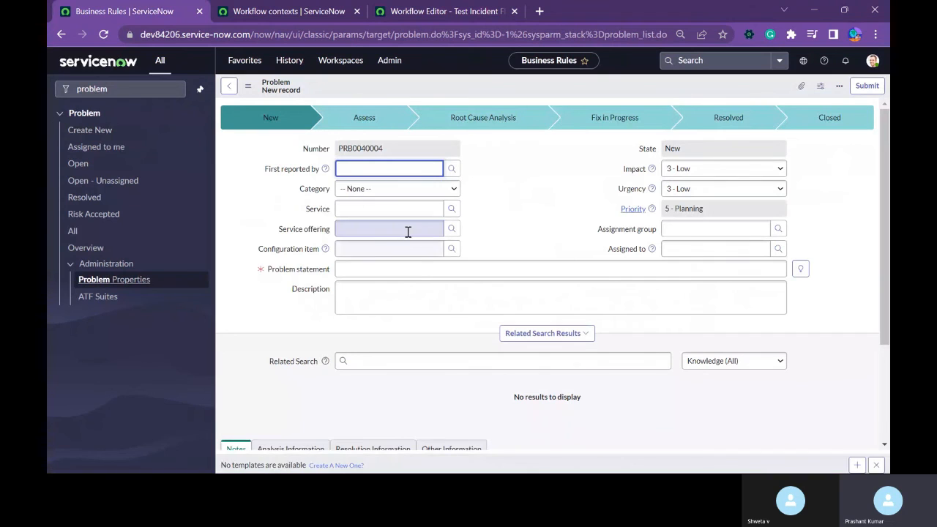
{"action": "left_click", "coordinate": [407, 270]}
{"action": "type", "text": "g"}
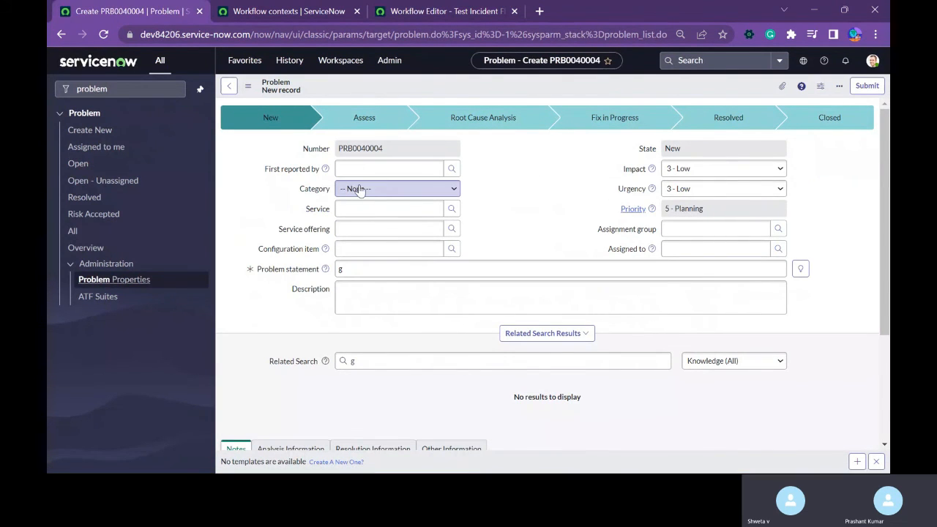
{"action": "right_click", "coordinate": [474, 84]}
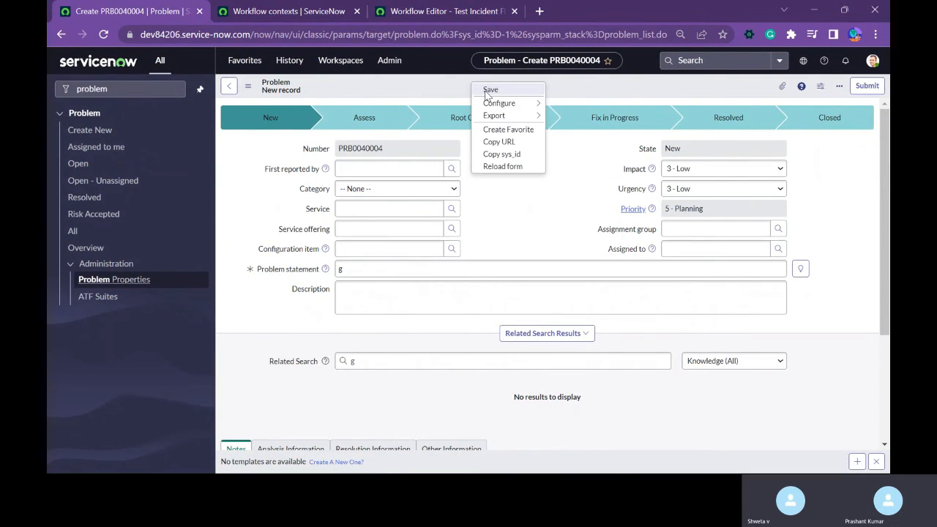
{"action": "left_click", "coordinate": [484, 96]}
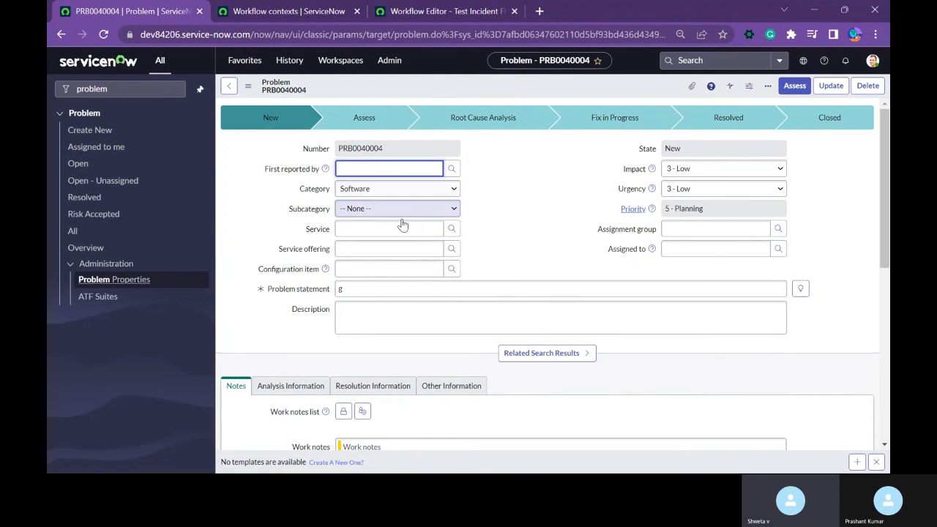
Close the workflow contexts page and check out Test Incident Flow for editing again.
{"action": "left_click", "coordinate": [313, 17]}
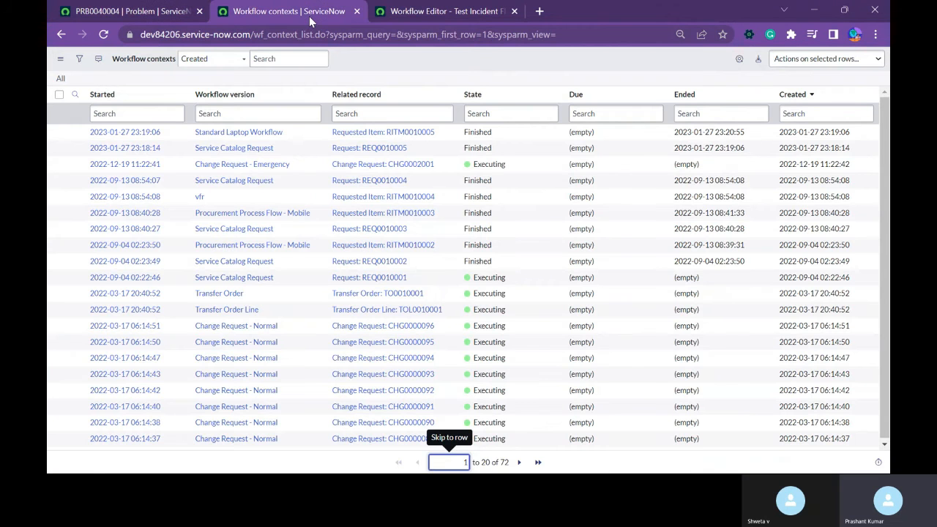
{"action": "left_click", "coordinate": [357, 11]}
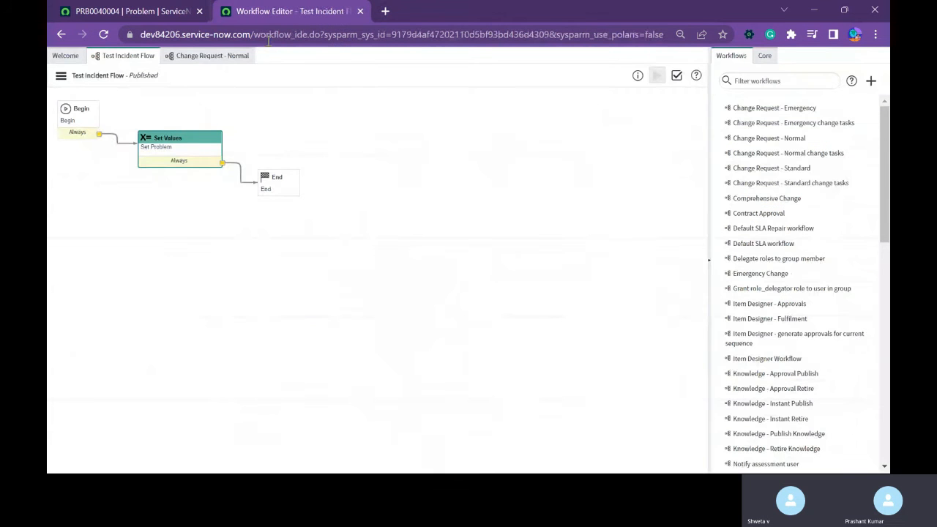
{"action": "left_click", "coordinate": [60, 75]}
{"action": "left_click", "coordinate": [108, 129]}
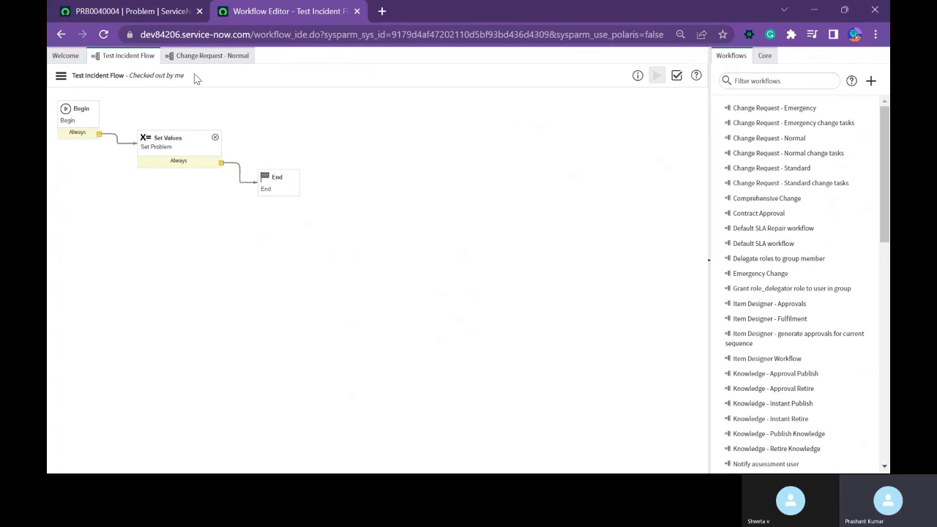
Dismiss the Test Incident Flow properties and close the Change Request - Normal workflow.
{"action": "left_click", "coordinate": [58, 78]}
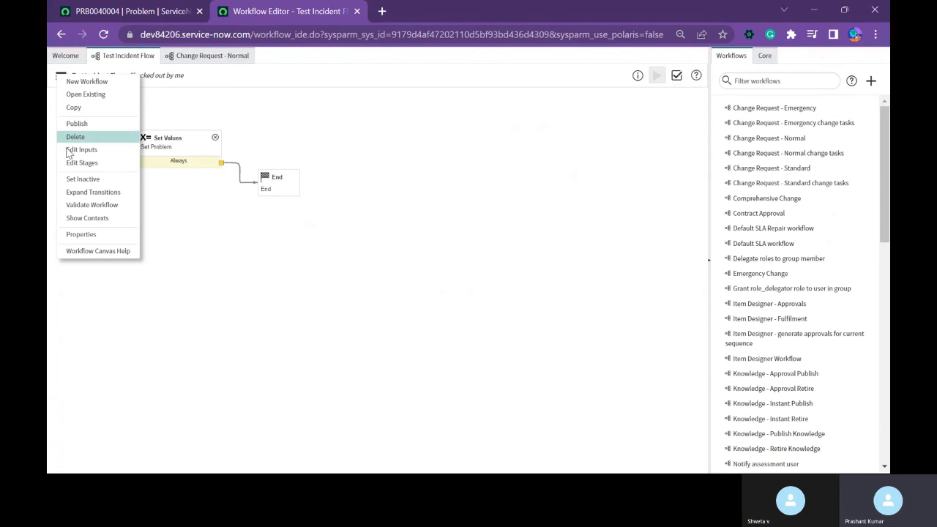
{"action": "left_click", "coordinate": [83, 236]}
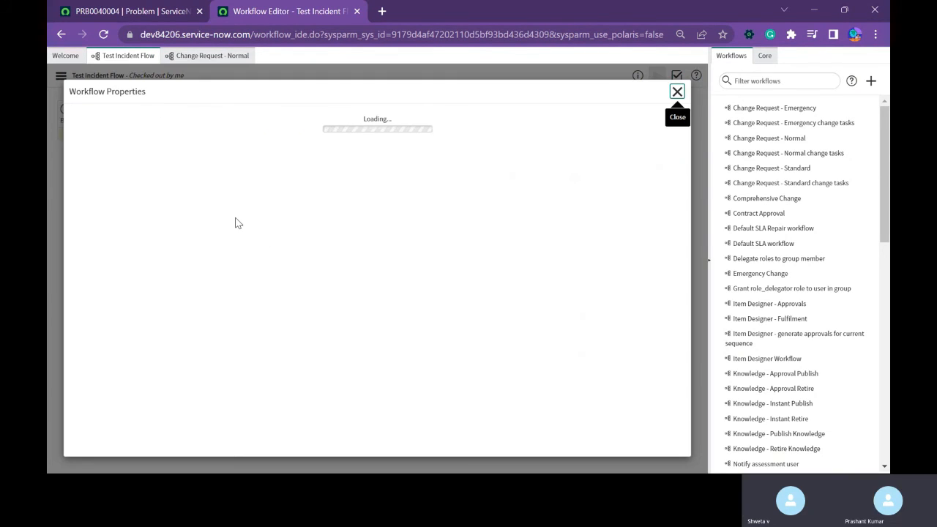
{"action": "left_click", "coordinate": [670, 90]}
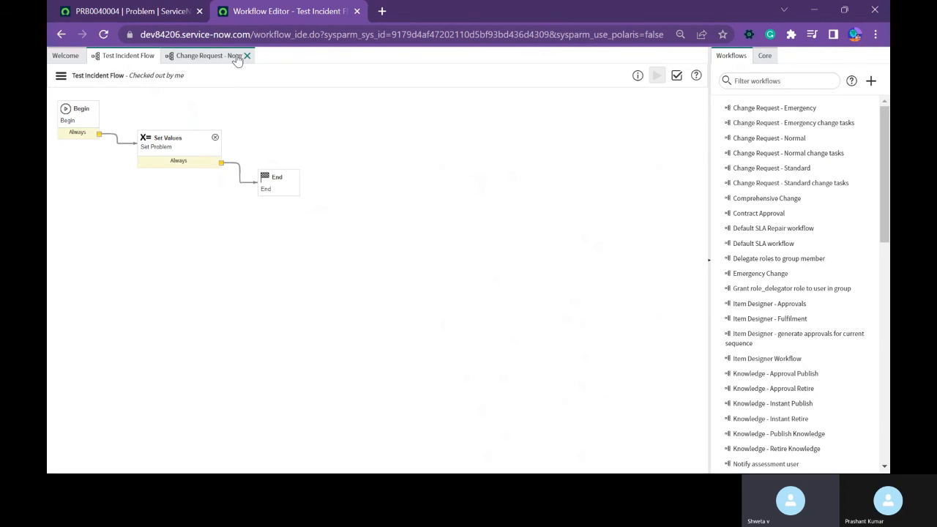
{"action": "left_click", "coordinate": [247, 56]}
Review Test Incident Flow's general settings, conditions and the If condition matches options, and close the properties.
{"action": "left_click", "coordinate": [60, 76]}
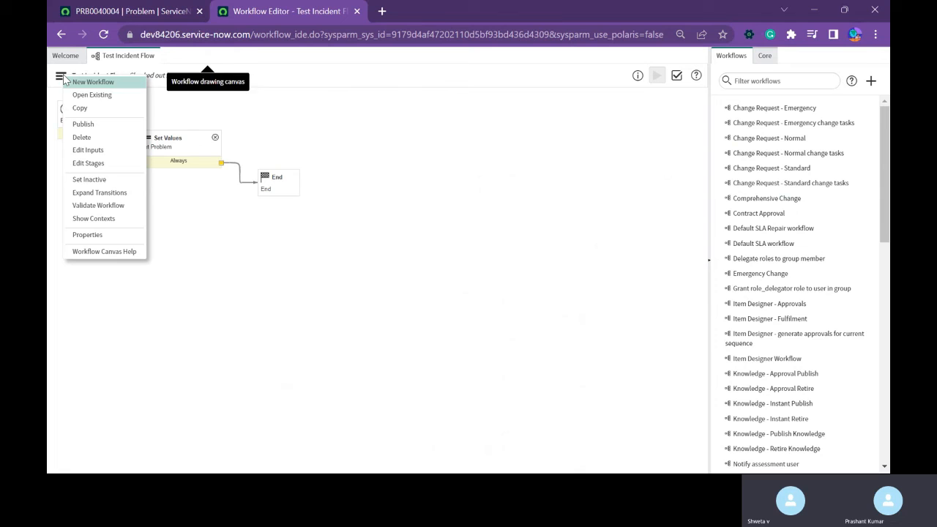
{"action": "left_click", "coordinate": [85, 235]}
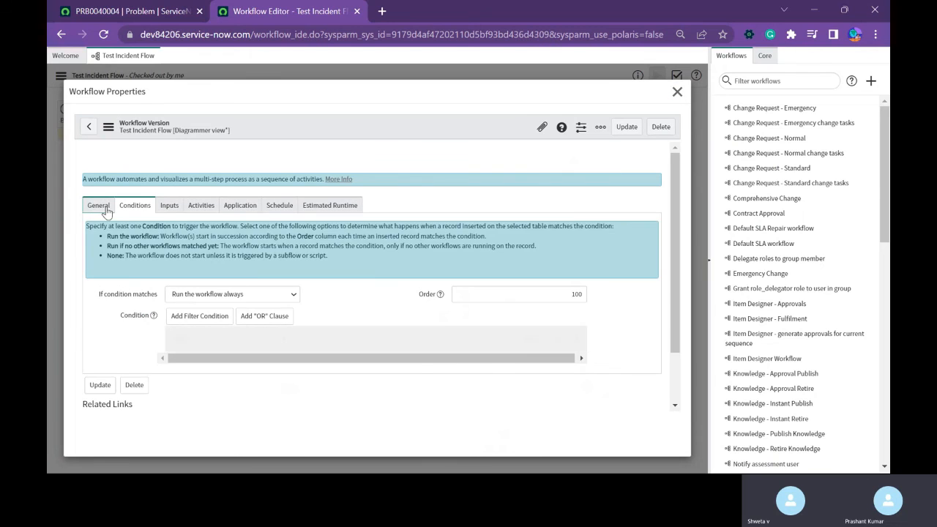
{"action": "left_click", "coordinate": [95, 206]}
{"action": "left_click", "coordinate": [139, 209]}
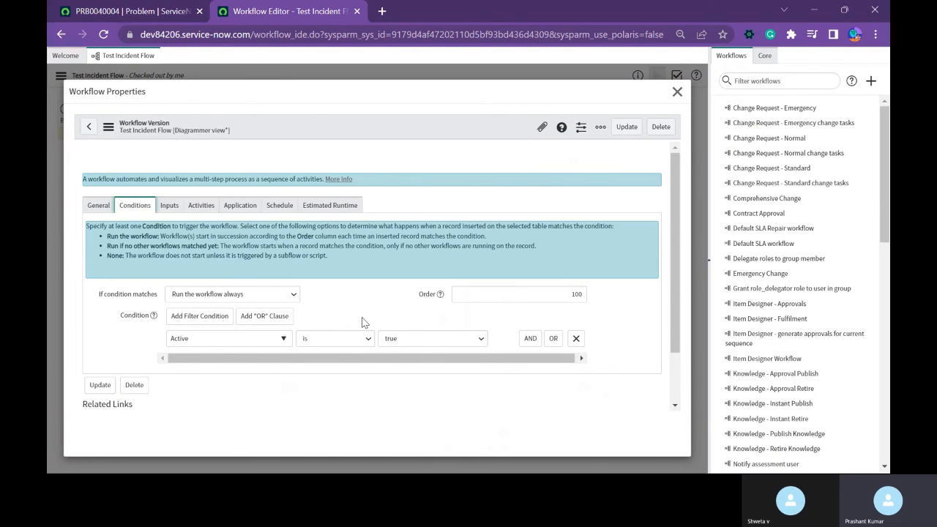
{"action": "left_click", "coordinate": [188, 294]}
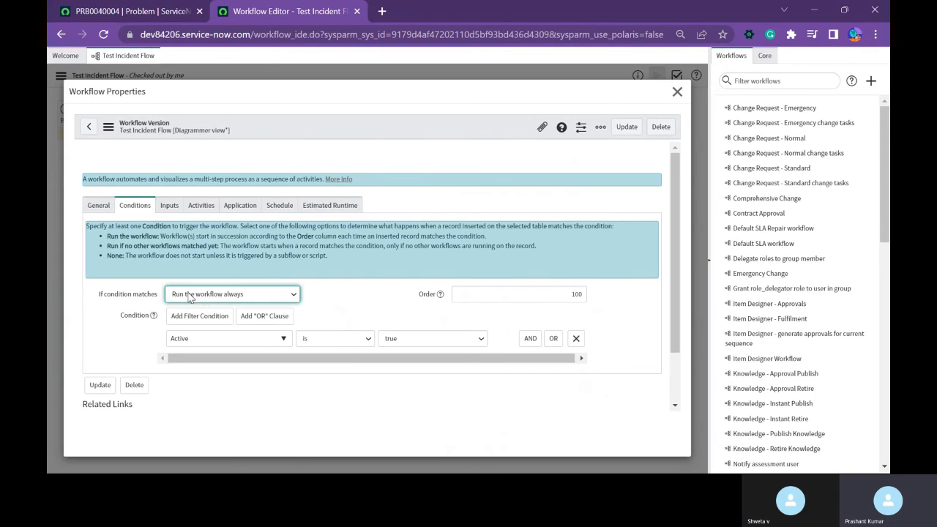
{"action": "left_click", "coordinate": [246, 295]}
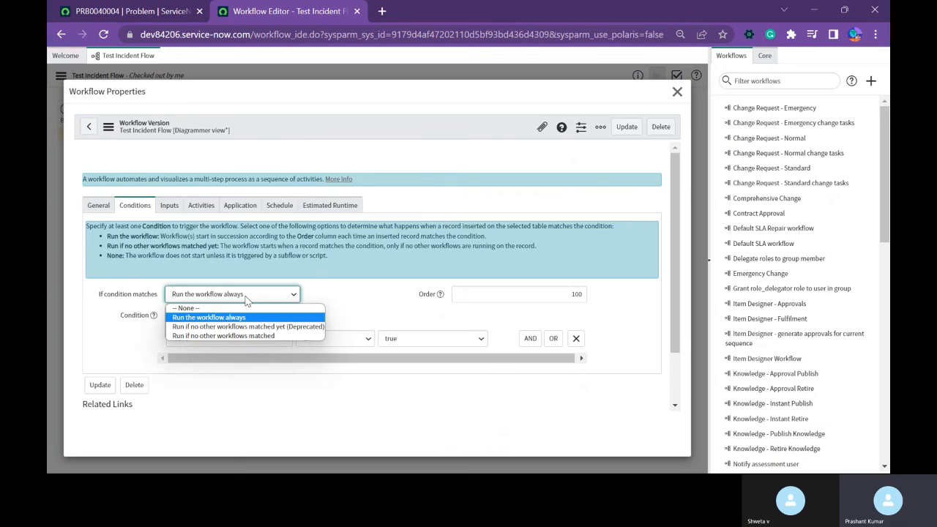
{"action": "left_click", "coordinate": [246, 295]}
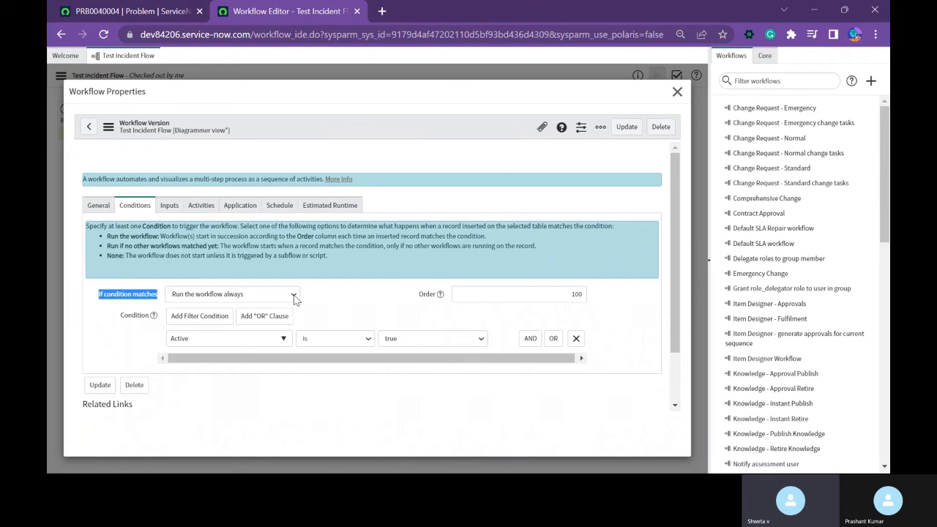
{"action": "left_click", "coordinate": [676, 92]}
Make the Set Problem activity also set Description to "Testiung the flow", and publish Test Incident Flow.
{"action": "double_click", "coordinate": [170, 139]}
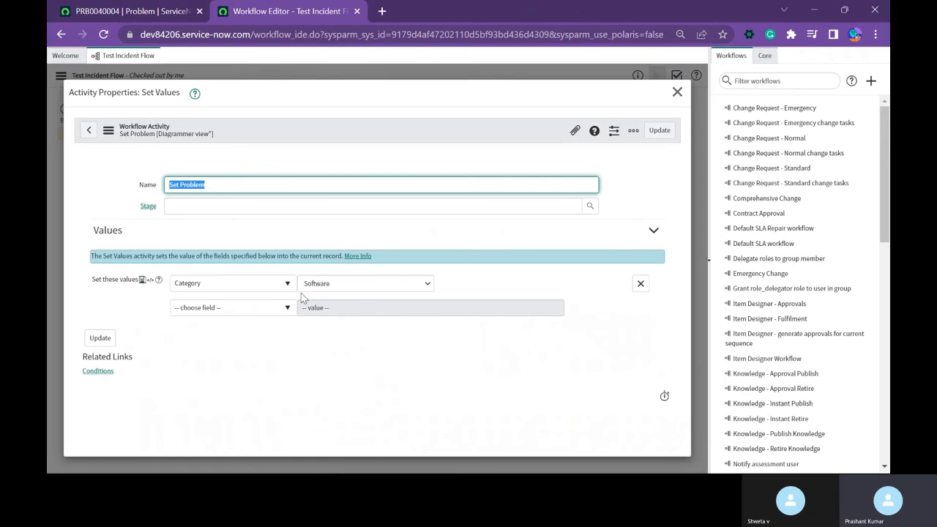
{"action": "left_click", "coordinate": [275, 314]}
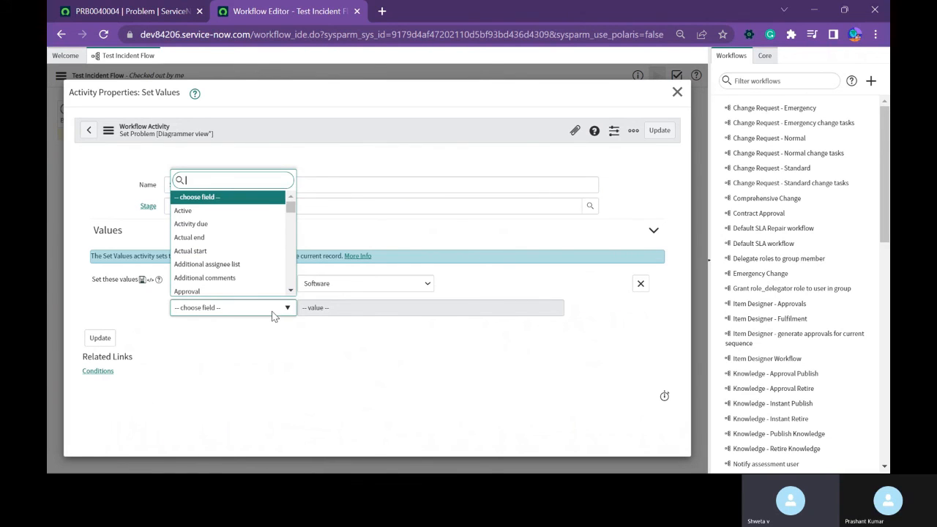
{"action": "type", "text": "desc"}
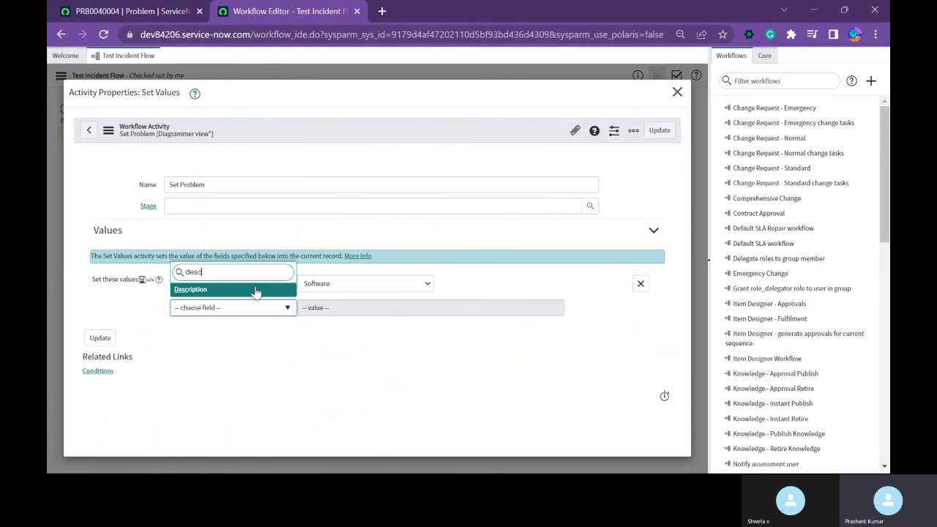
{"action": "key", "text": "Return"}
{"action": "left_click", "coordinate": [330, 311]}
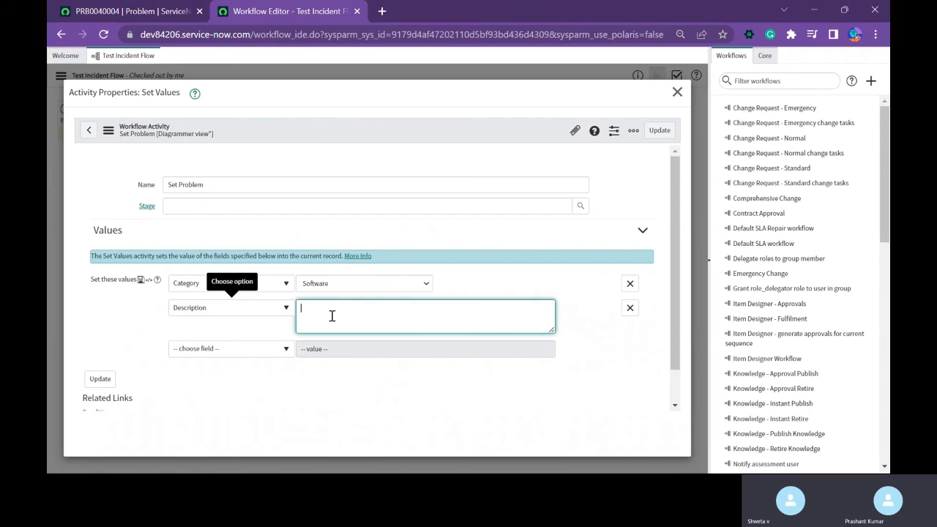
{"action": "type", "text": "Testiung"}
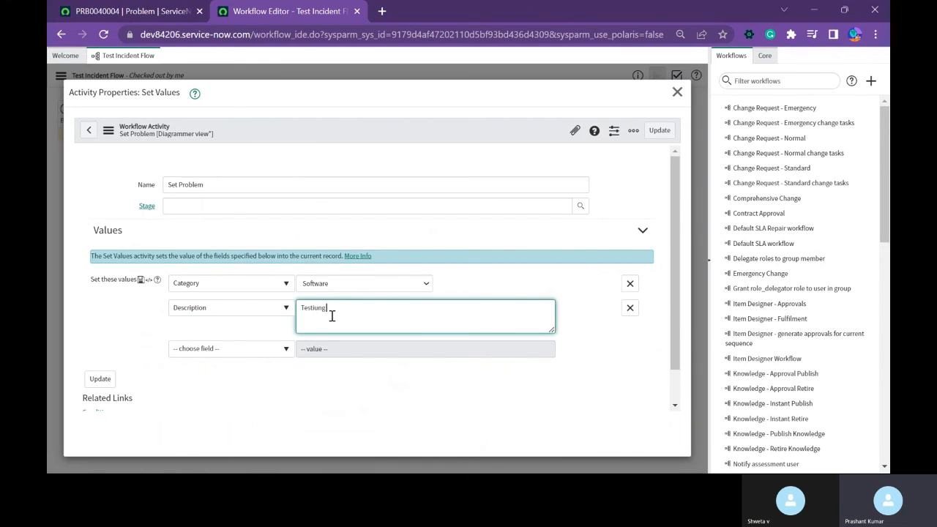
{"action": "type", "text": " the flow"}
{"action": "left_click", "coordinate": [656, 131]}
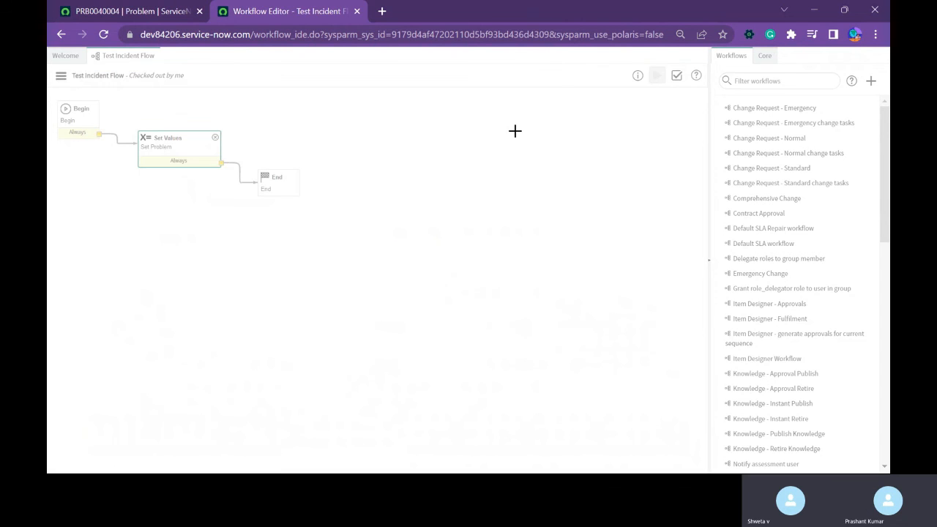
{"action": "left_click", "coordinate": [61, 77]}
{"action": "left_click", "coordinate": [70, 125]}
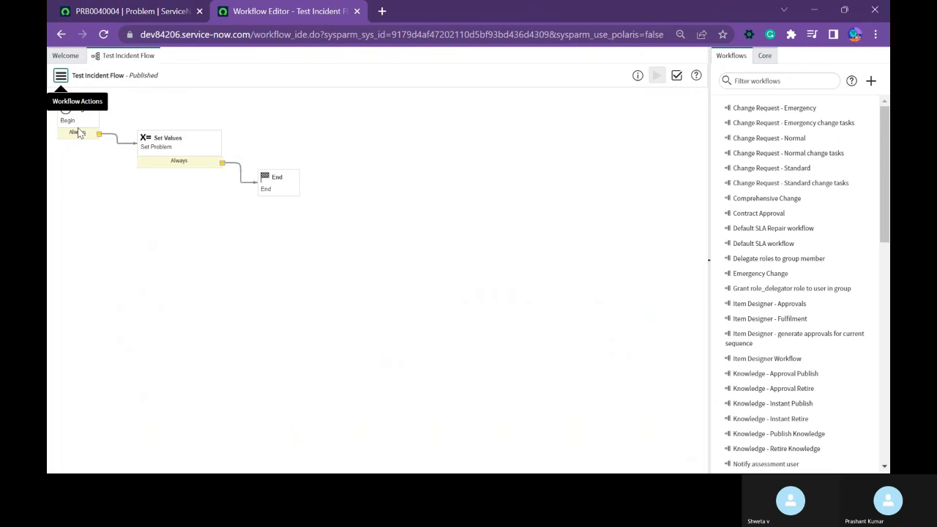
Create a problem record with the problem statement "test", leaving category and description empty, and save it without leaving the form.
{"action": "left_click", "coordinate": [171, 16]}
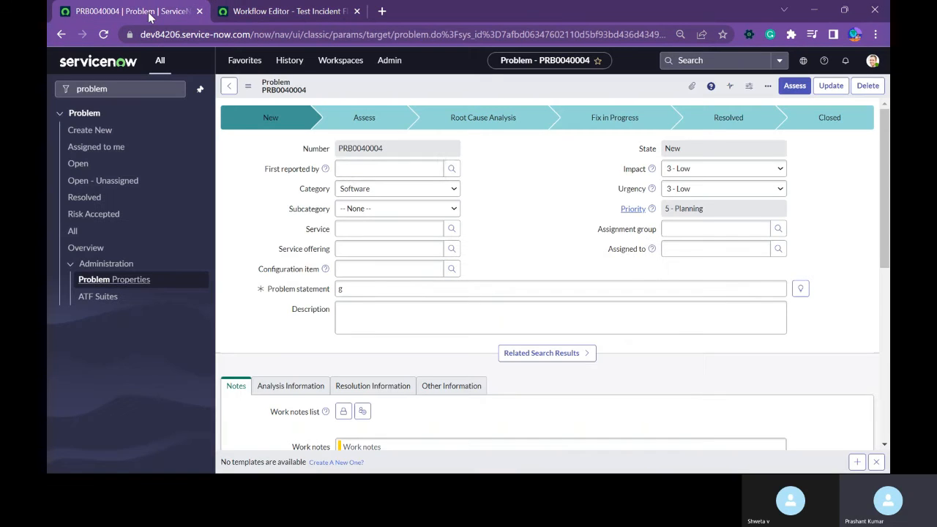
{"action": "left_click", "coordinate": [85, 129]}
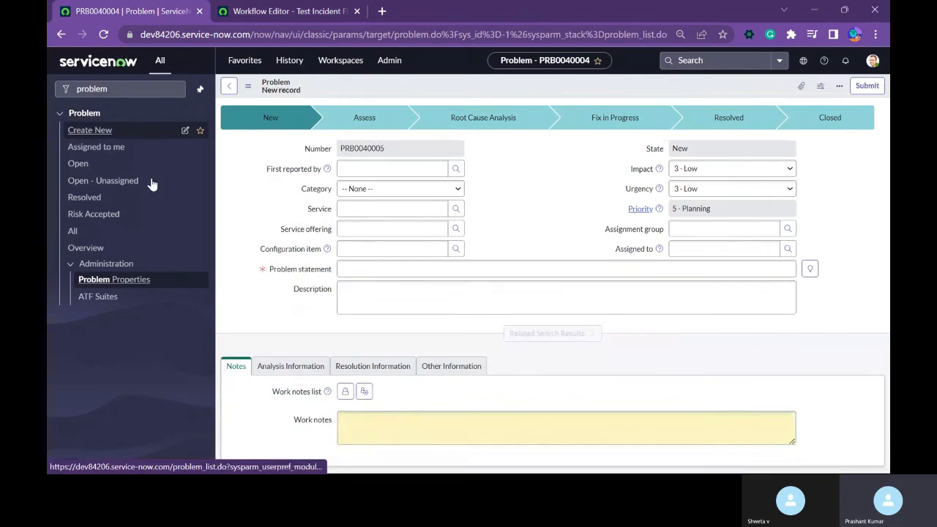
{"action": "left_click", "coordinate": [354, 265]}
{"action": "type", "text": "test"}
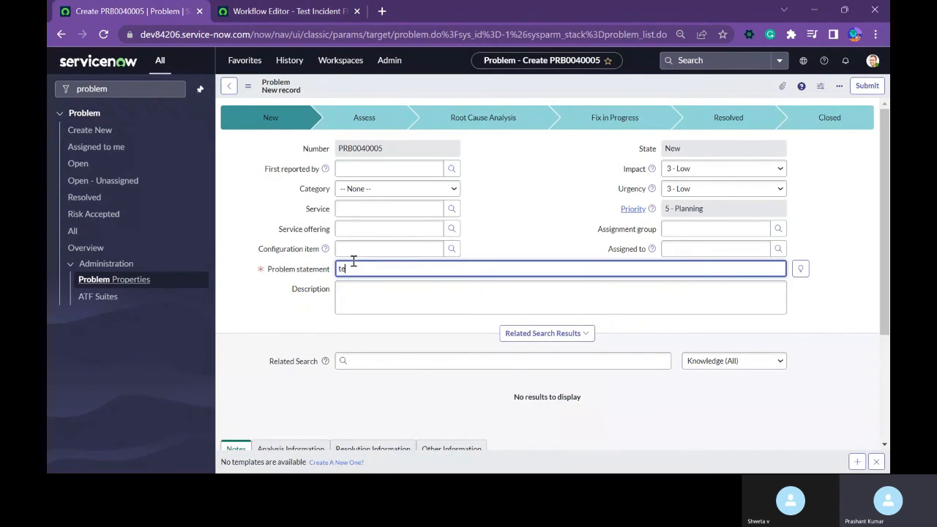
{"action": "right_click", "coordinate": [484, 85]}
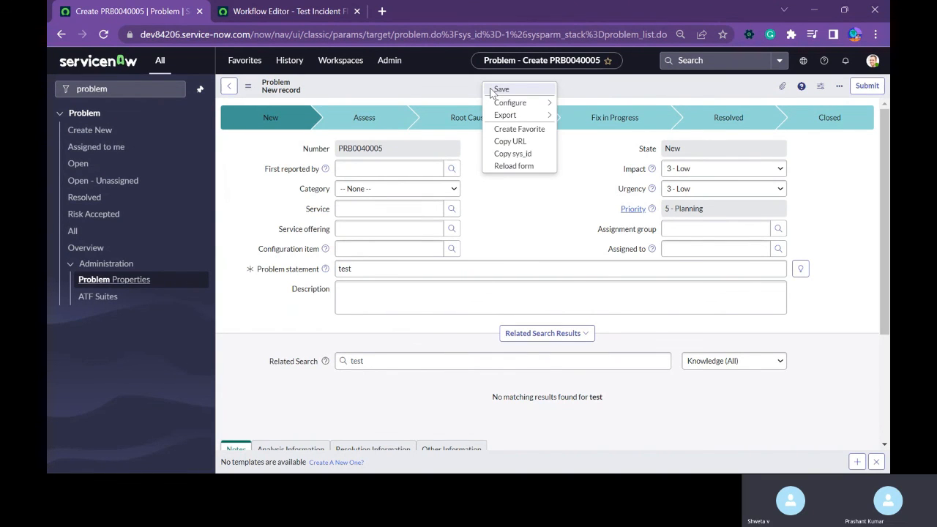
{"action": "left_click", "coordinate": [491, 90]}
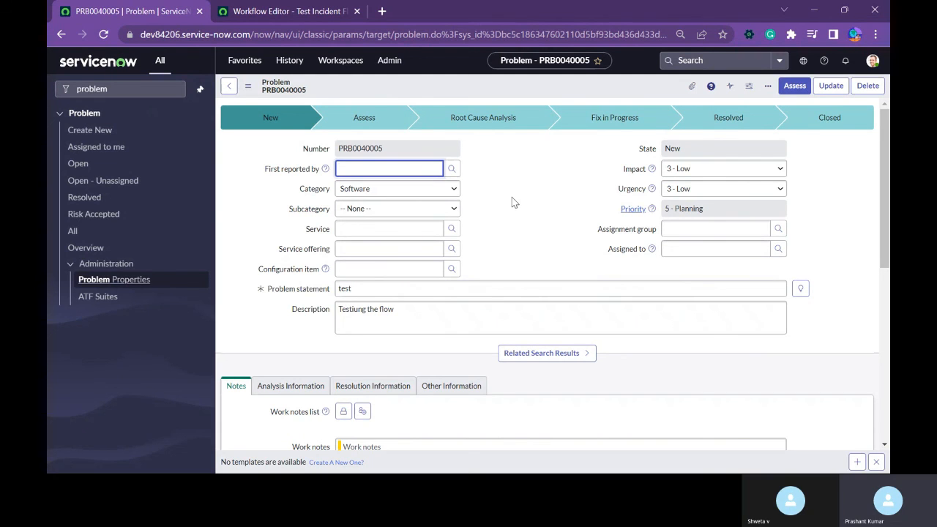
Close the workflow editor and open the list of all workflow contexts on a separate page.
{"action": "left_click", "coordinate": [316, 10]}
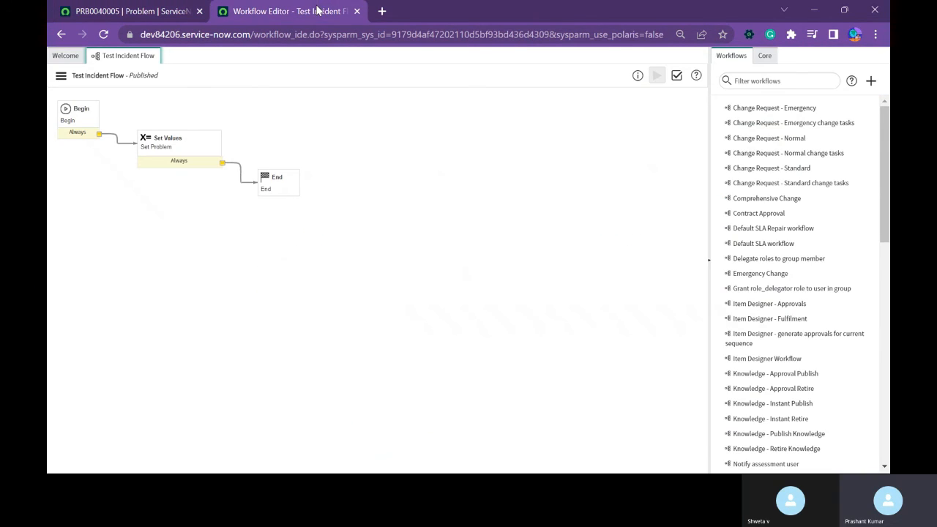
{"action": "left_click", "coordinate": [356, 11]}
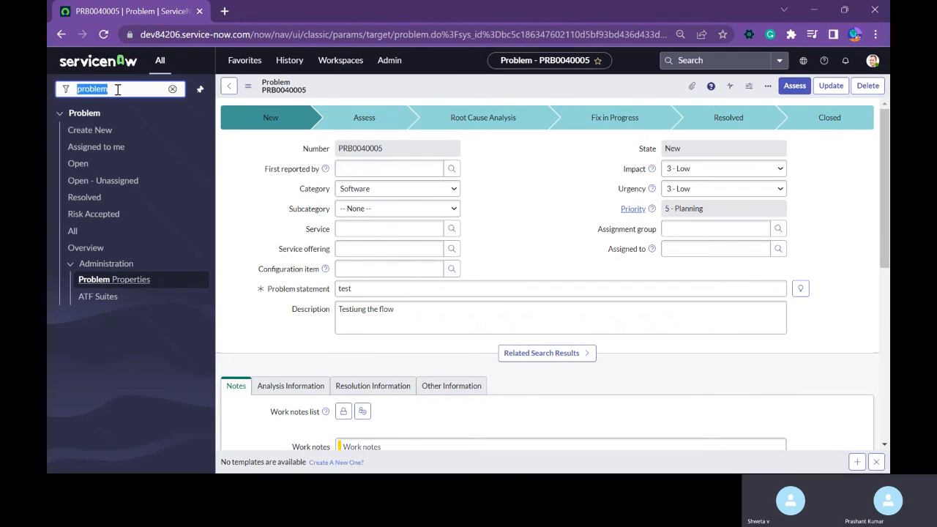
{"action": "scroll", "coordinate": [358, 315], "scroll_direction": "down", "scroll_amount": 3}
{"action": "scroll", "coordinate": [359, 314], "scroll_direction": "down", "scroll_amount": 2}
{"action": "scroll", "coordinate": [283, 330], "scroll_direction": "up", "scroll_amount": 4}
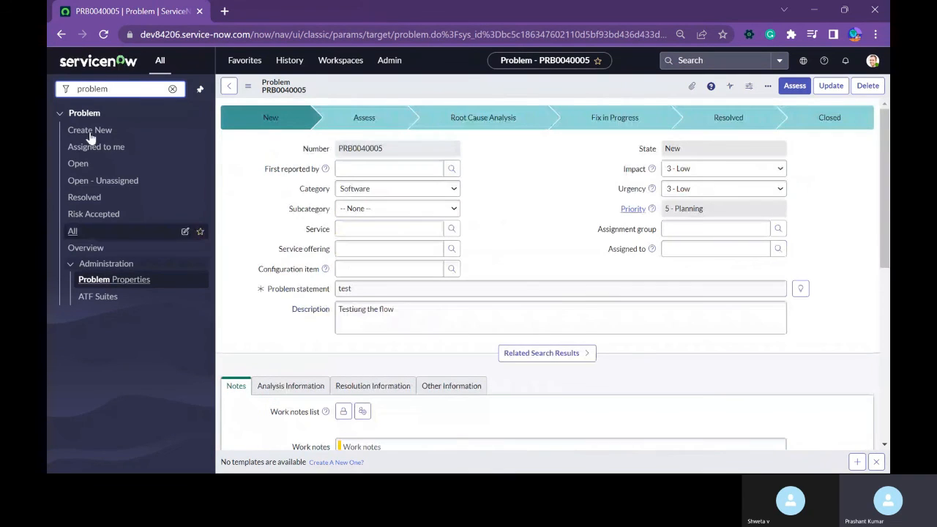
{"action": "double_click", "coordinate": [121, 94]}
{"action": "type", "text": "wor"}
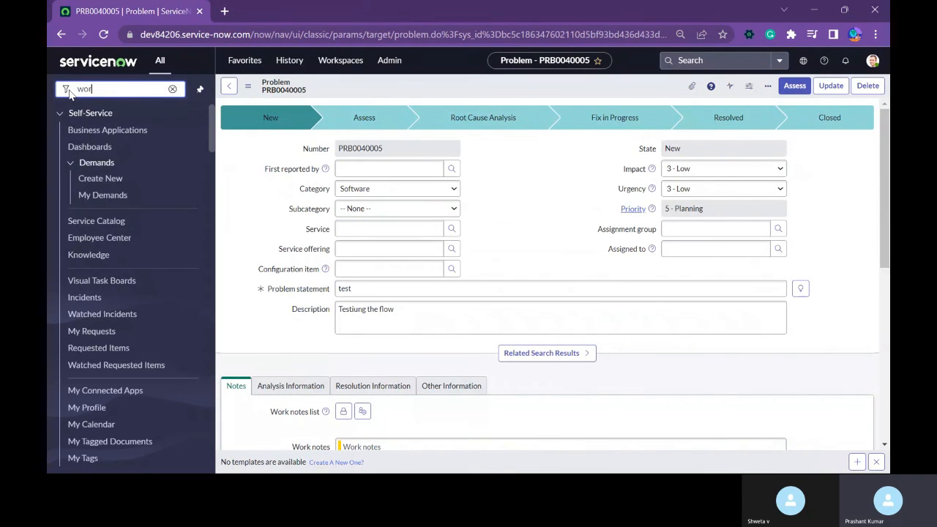
{"action": "type", "text": "kflow"}
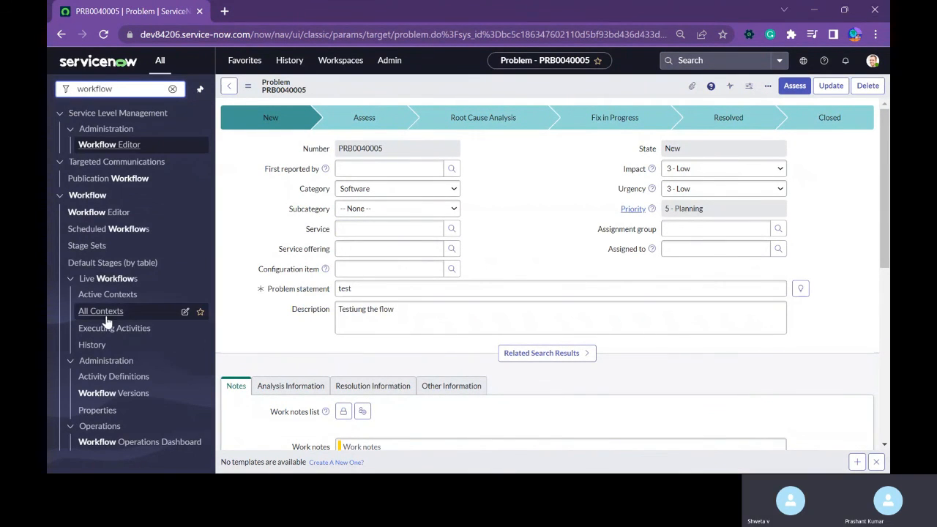
{"action": "middle_click", "coordinate": [101, 313]}
{"action": "left_click", "coordinate": [254, 12]}
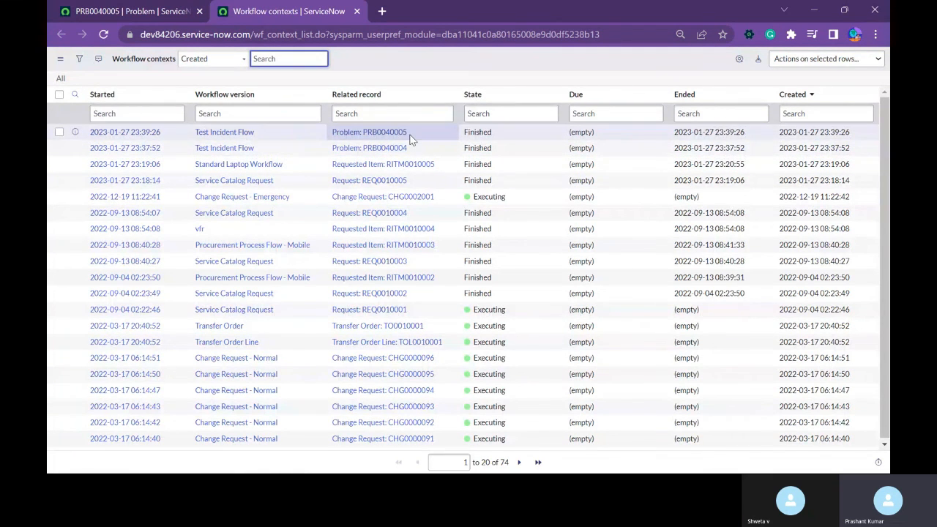
Open the newest Test Incident Flow context, belonging to the new problem, and examine its executed workflow diagram.
{"action": "left_click", "coordinate": [178, 17]}
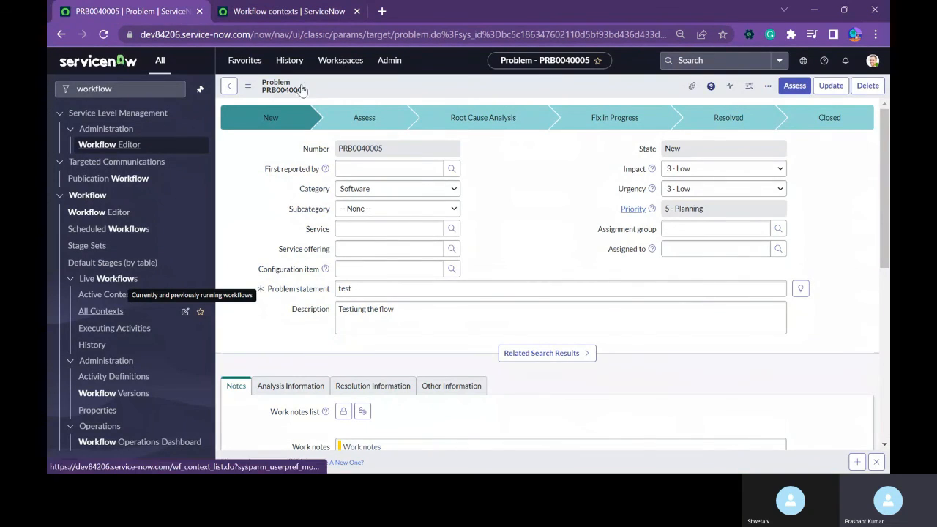
{"action": "left_click", "coordinate": [307, 18]}
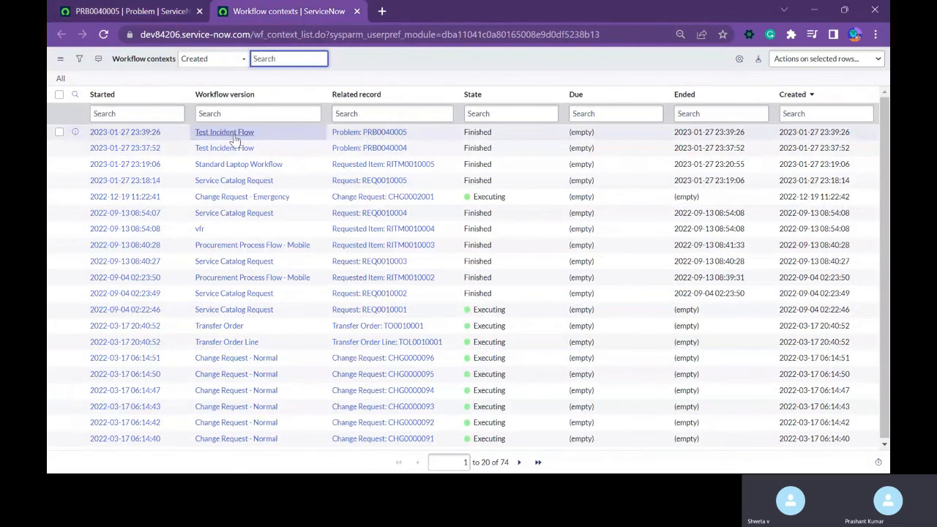
{"action": "middle_click", "coordinate": [78, 133]}
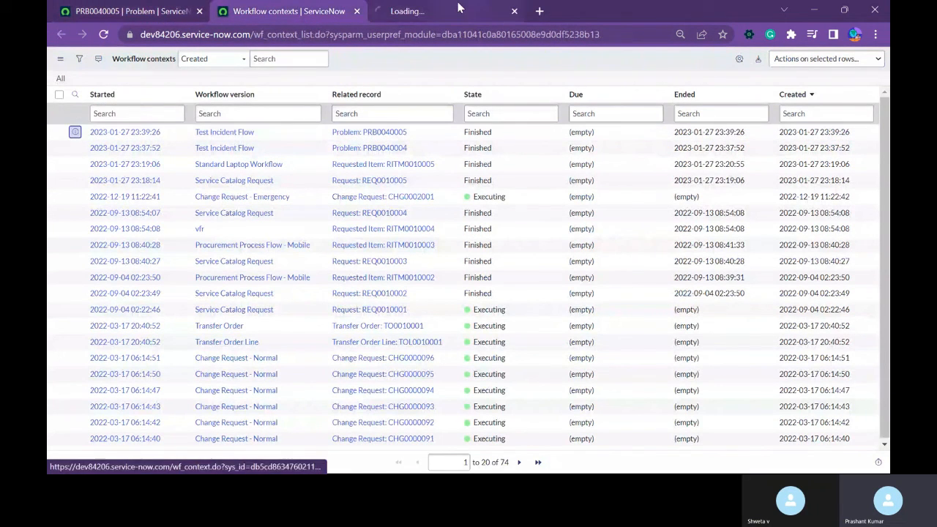
{"action": "left_click", "coordinate": [395, 22]}
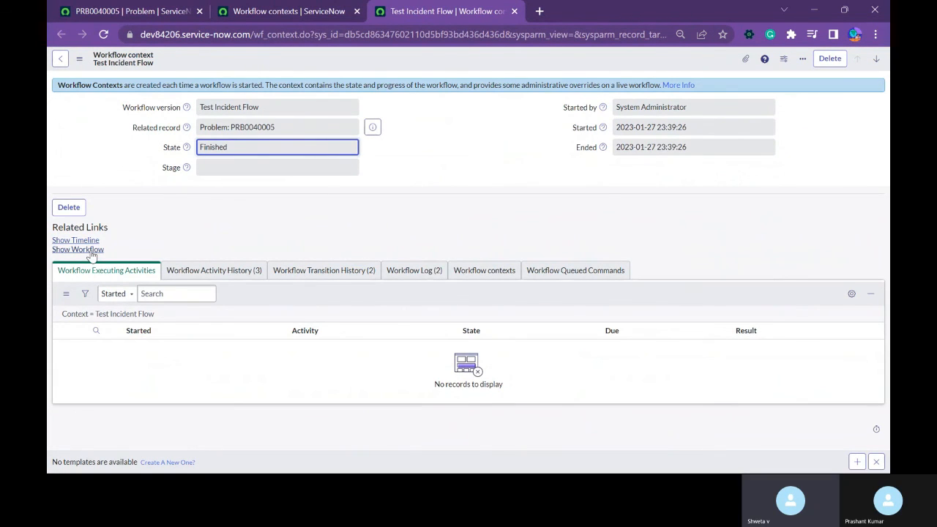
{"action": "left_click", "coordinate": [90, 252]}
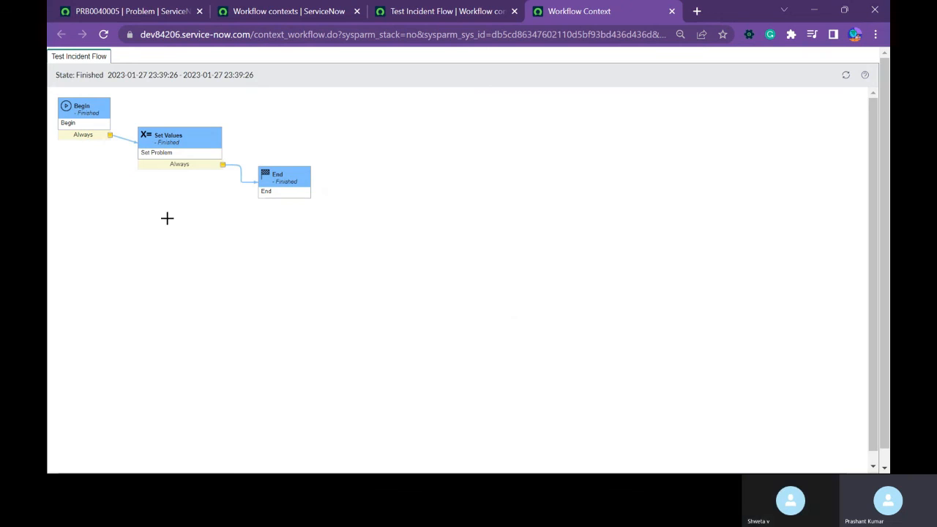
{"action": "mouse_move", "coordinate": [76, 104]}
{"action": "left_click_drag", "start_coordinate": [55, 93], "coordinate": [356, 214]}
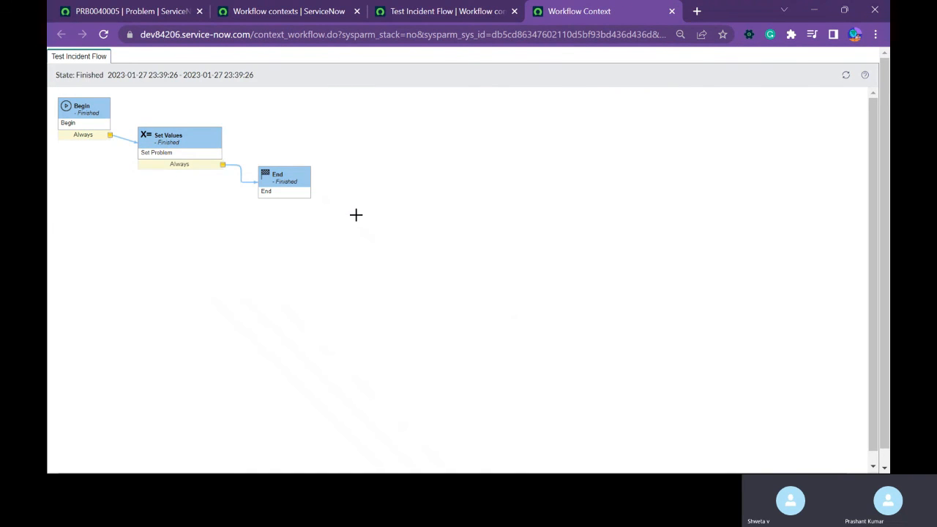
Close the workflow diagram and both context pages, and look through the new problem record's activities and related lists.
{"action": "middle_click", "coordinate": [626, 15]}
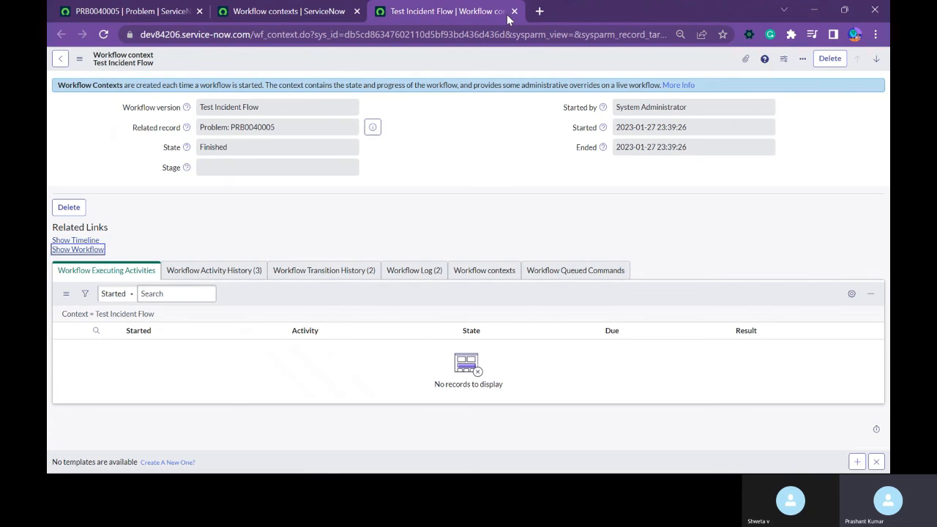
{"action": "left_click", "coordinate": [515, 11]}
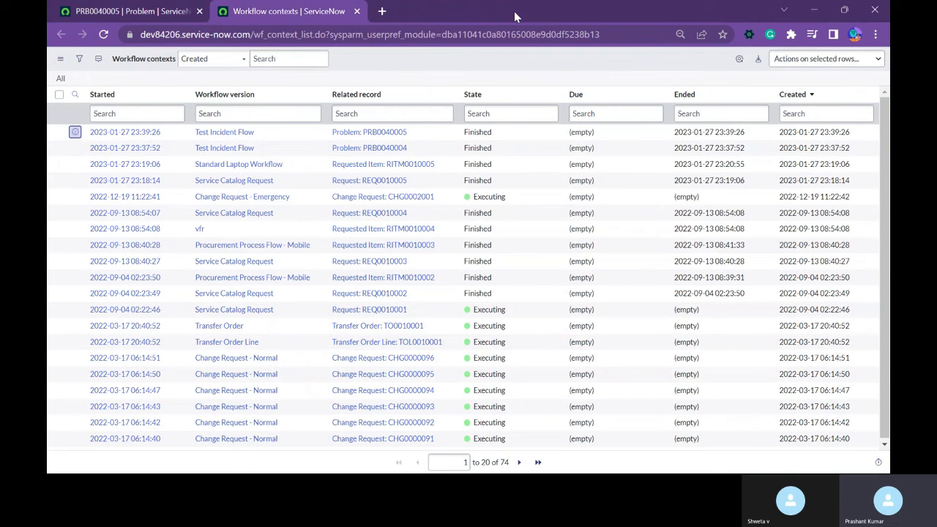
{"action": "middle_click", "coordinate": [325, 20]}
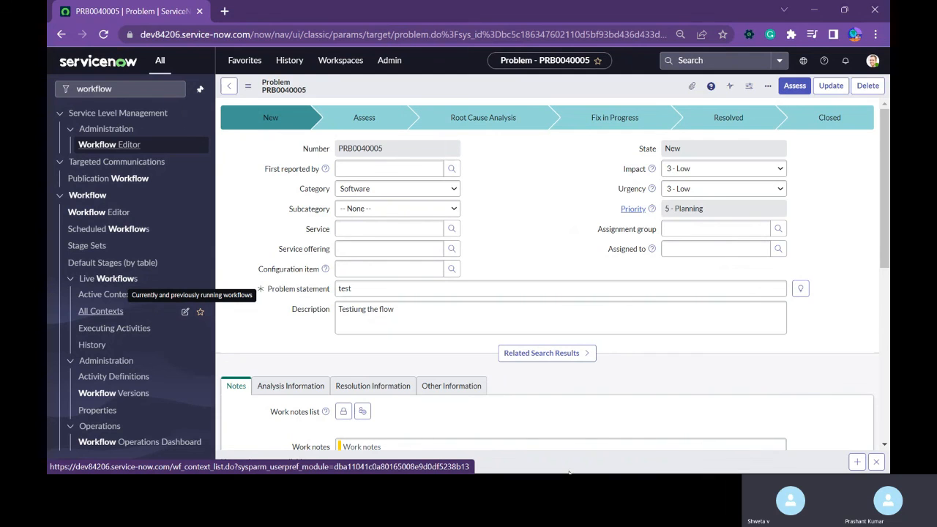
{"action": "scroll", "coordinate": [500, 193], "scroll_direction": "down", "scroll_amount": 5}
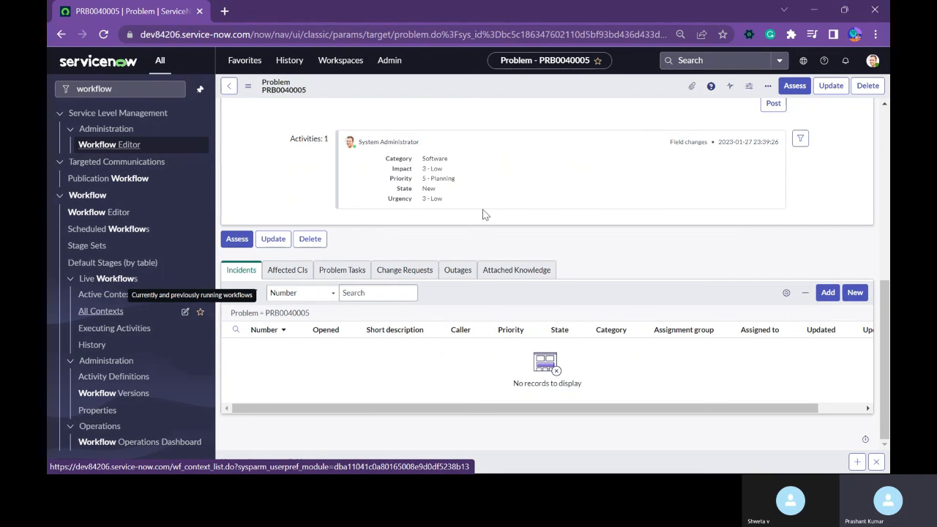
Open the Workflow Editor and examine the available core activities and the list of existing workflows.
{"action": "left_click", "coordinate": [110, 145]}
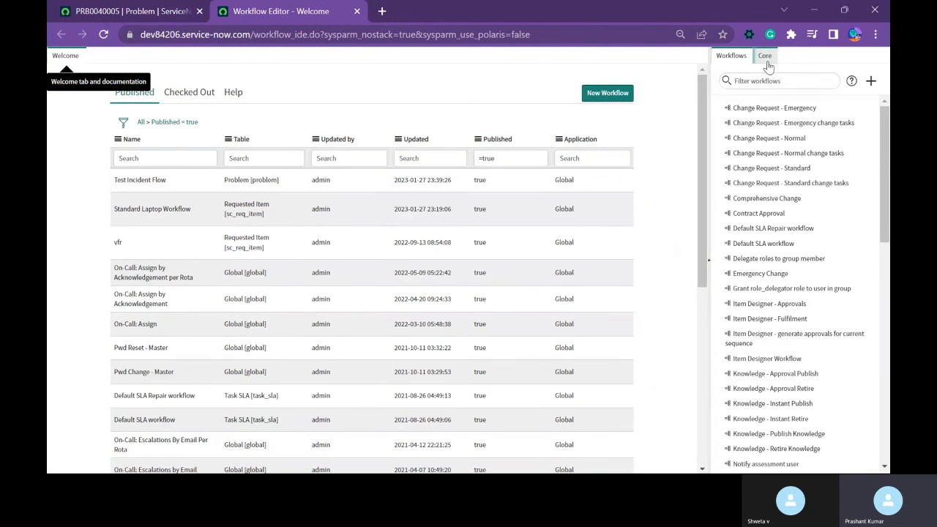
{"action": "left_click", "coordinate": [764, 58]}
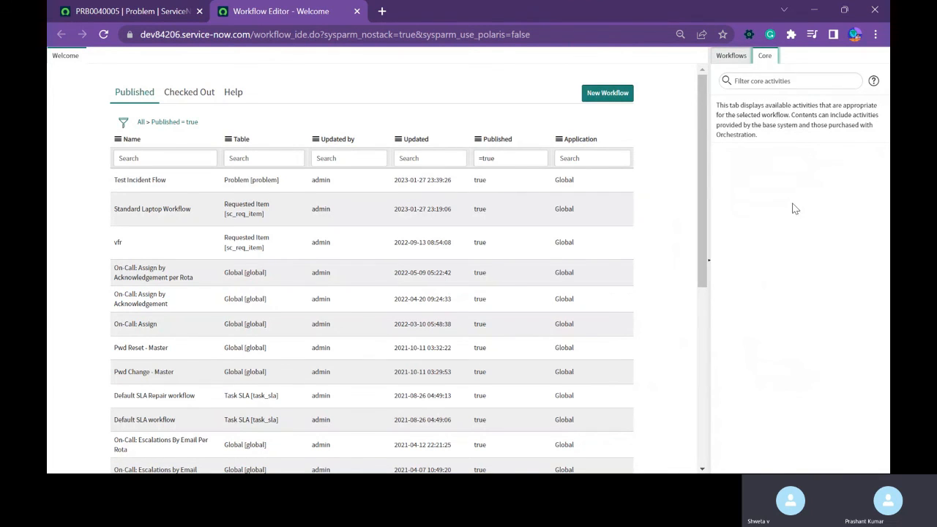
{"action": "left_click", "coordinate": [731, 57]}
{"action": "left_click", "coordinate": [764, 57]}
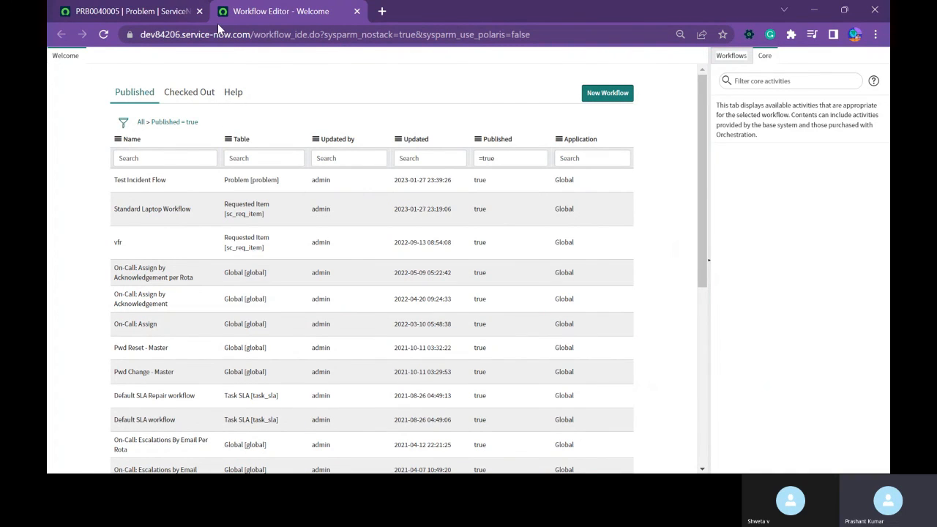
{"action": "left_click", "coordinate": [731, 56]}
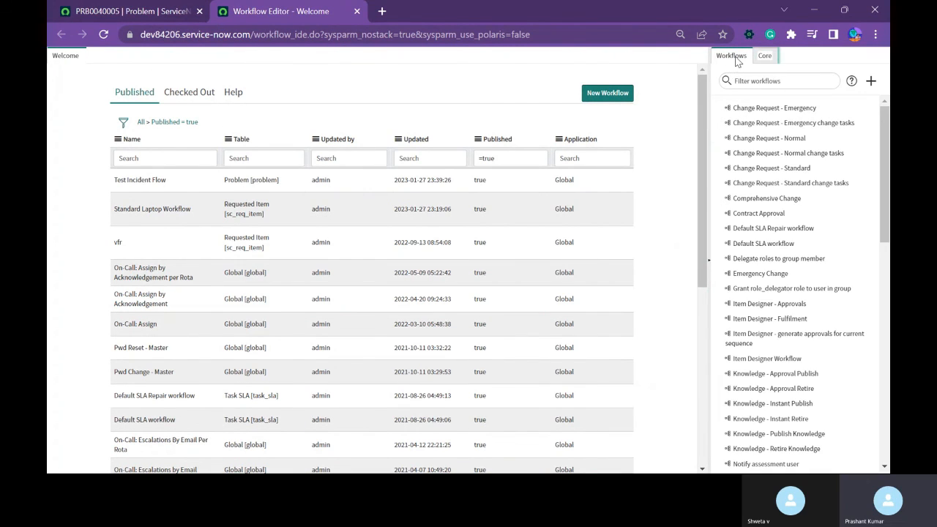